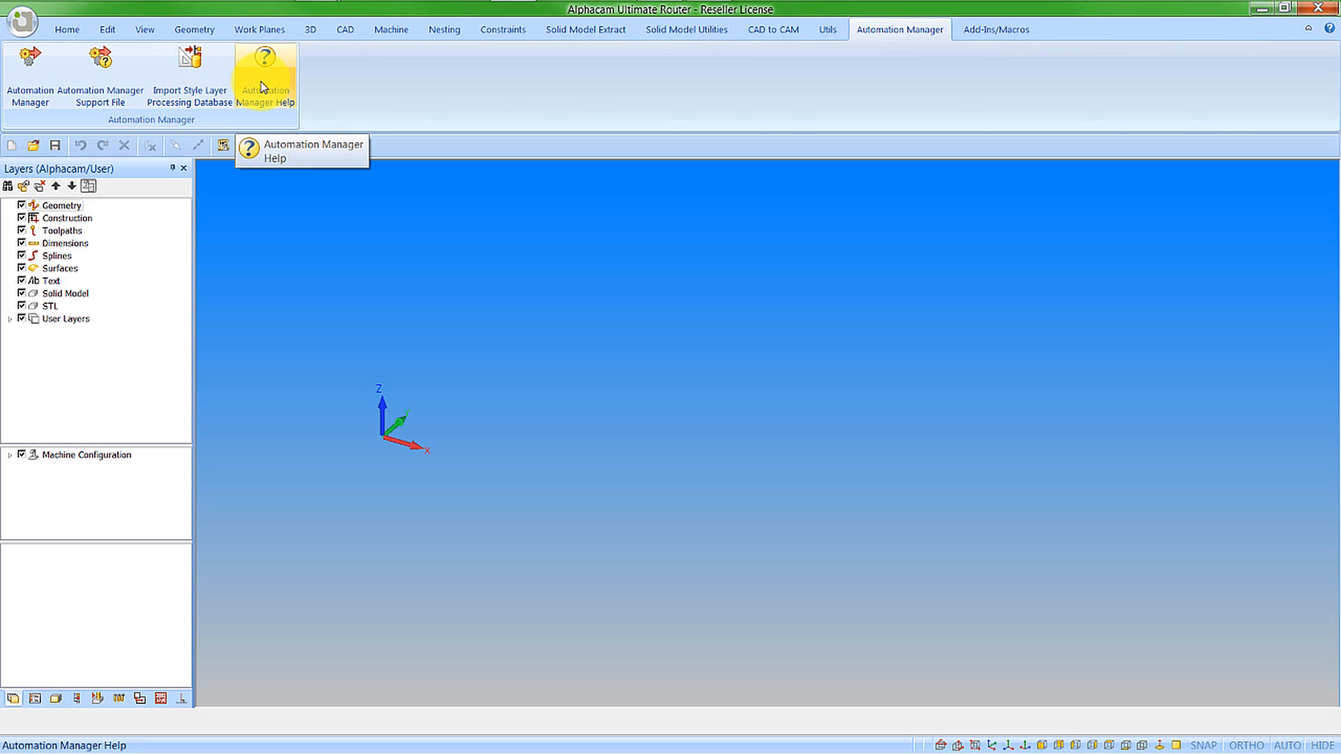
Open the Automation Manager, expand the Alphacam customer and add a new customer to the processing list.
click(30, 90)
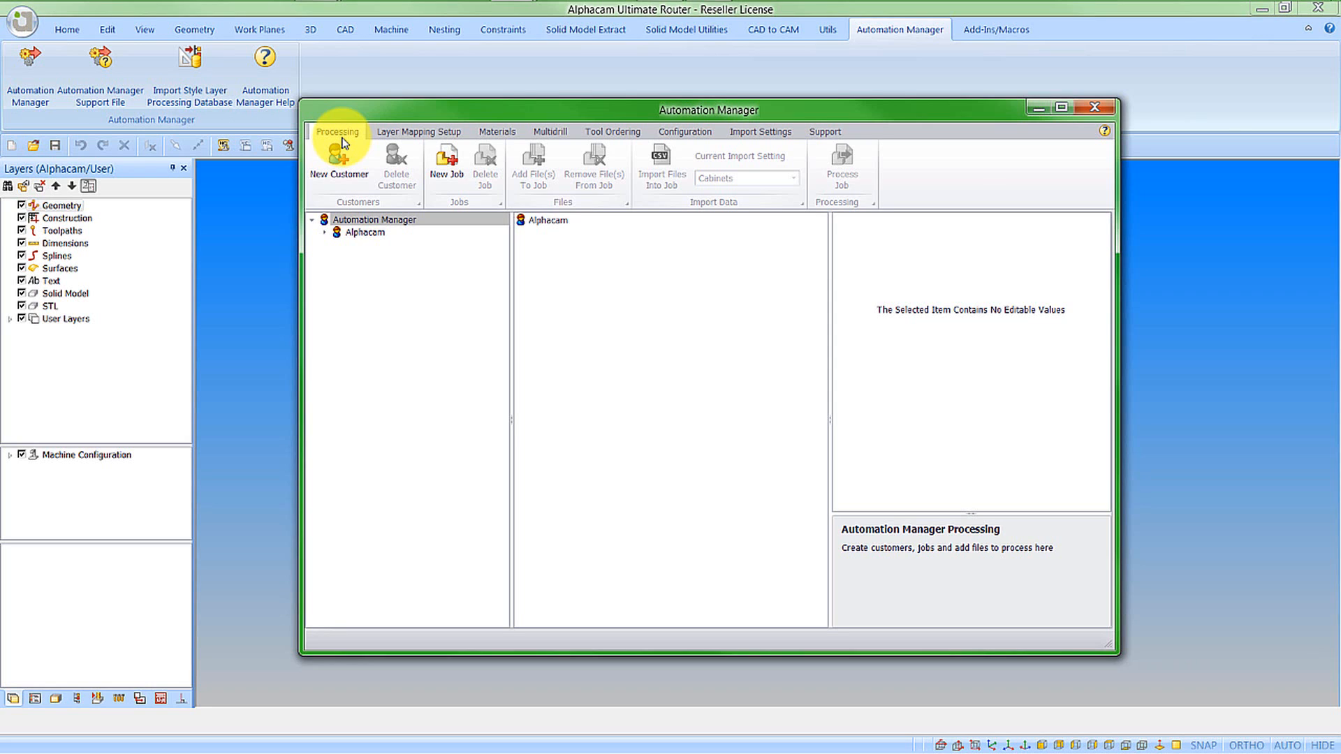
click(325, 232)
click(364, 234)
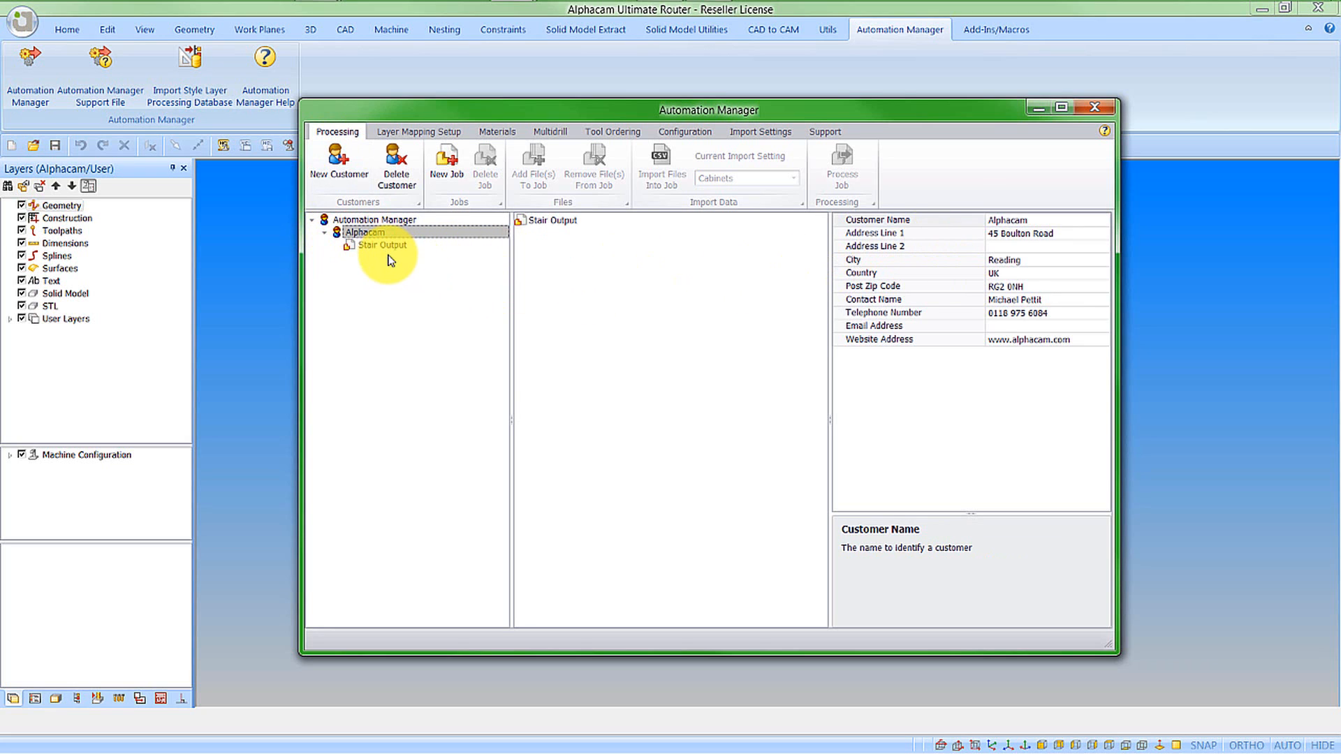
click(341, 177)
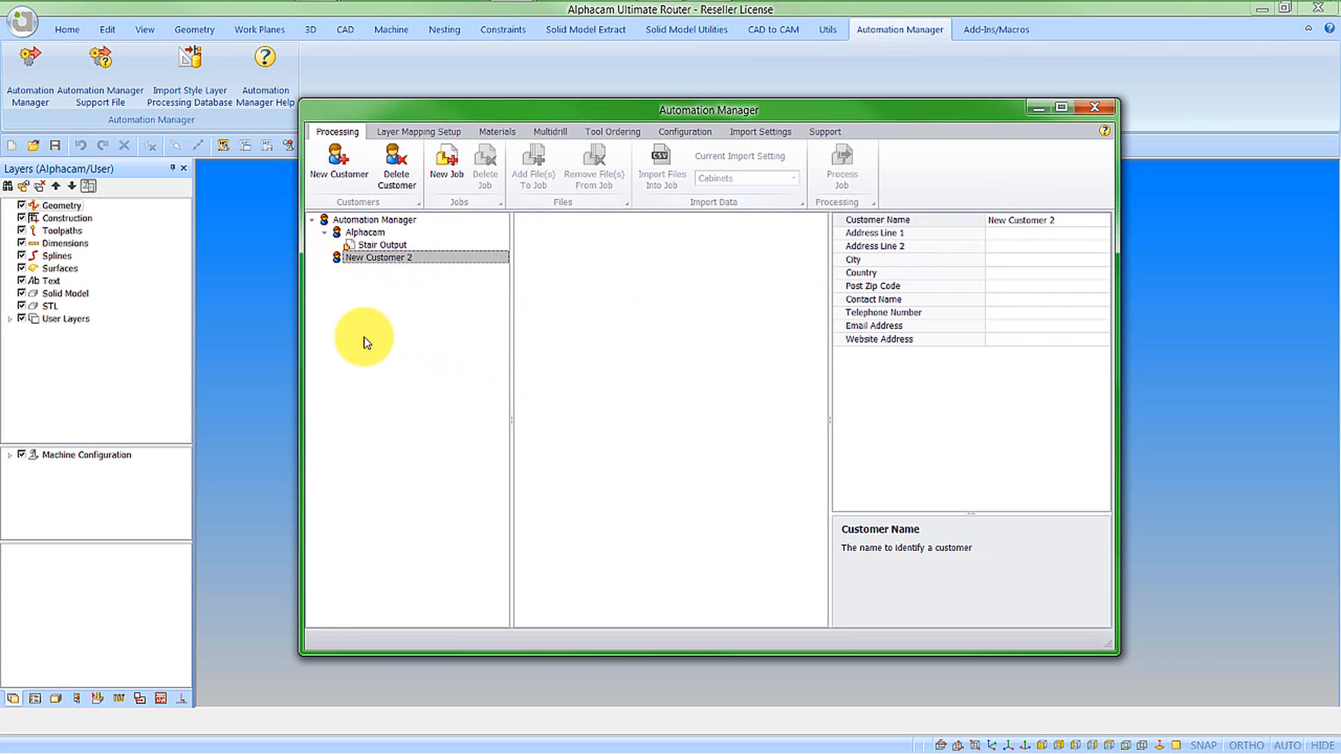
Review the Alphacam customer's Stair Output job and the part properties of several of its newel and string DXF files.
click(360, 234)
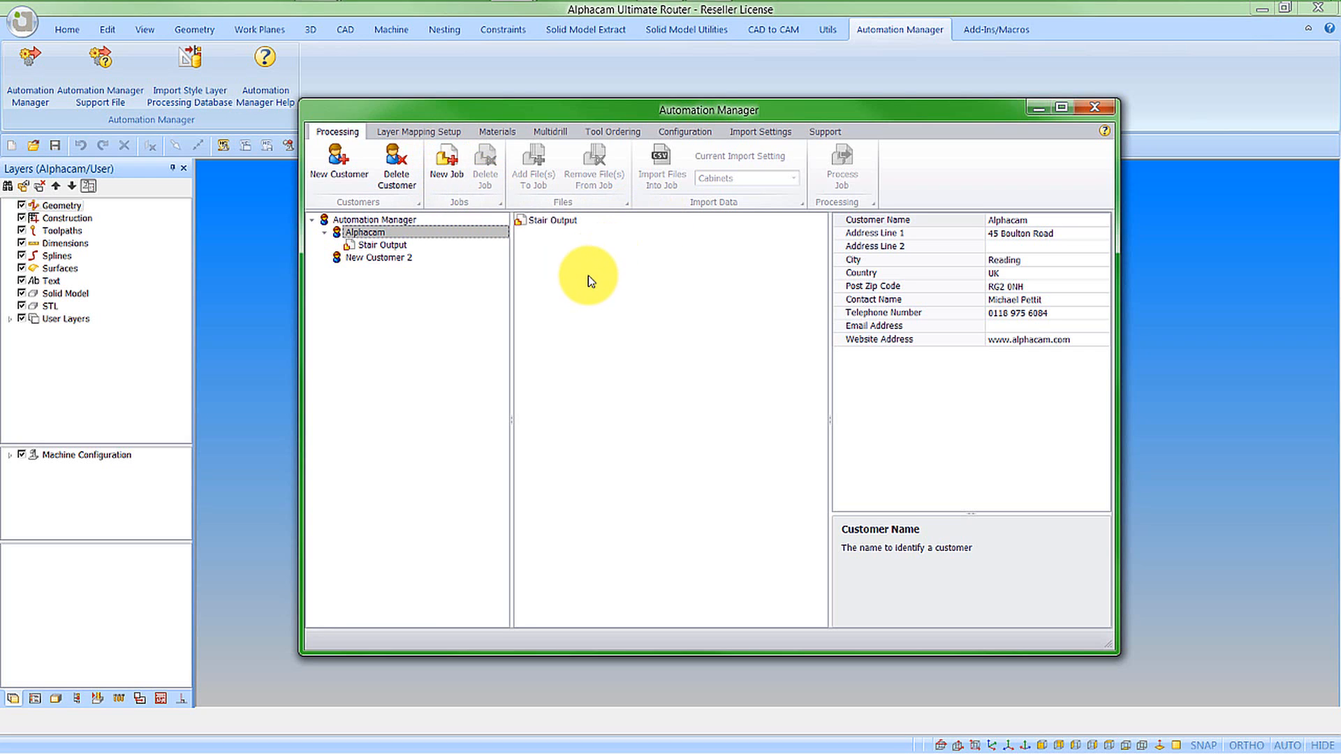
click(381, 246)
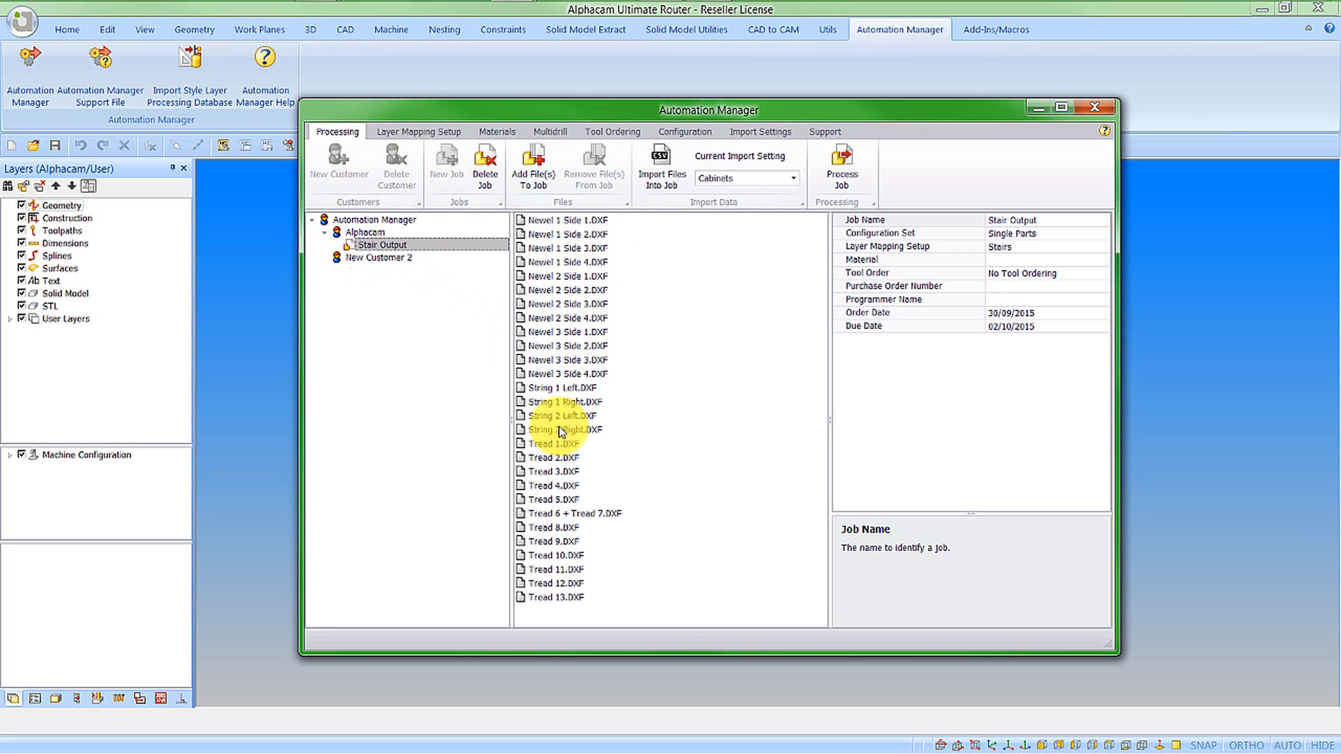
click(546, 222)
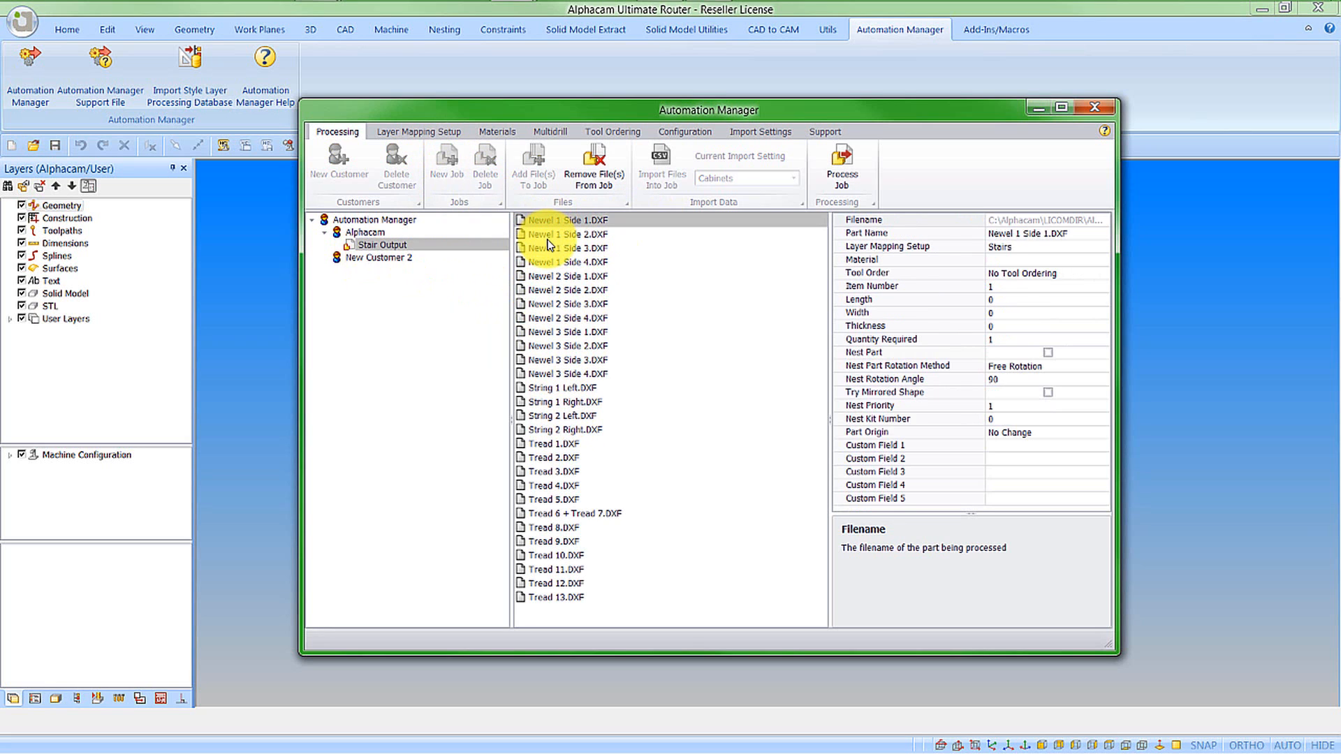
click(555, 289)
click(555, 334)
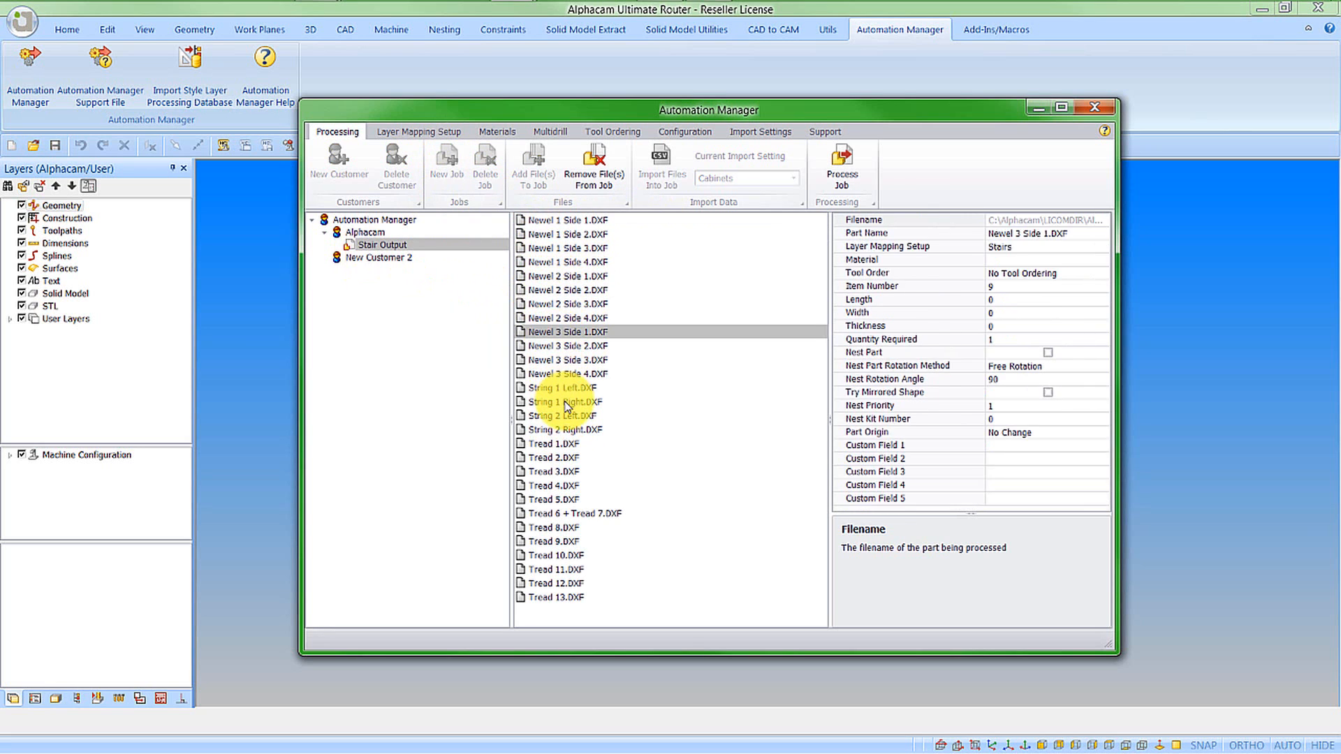
click(563, 403)
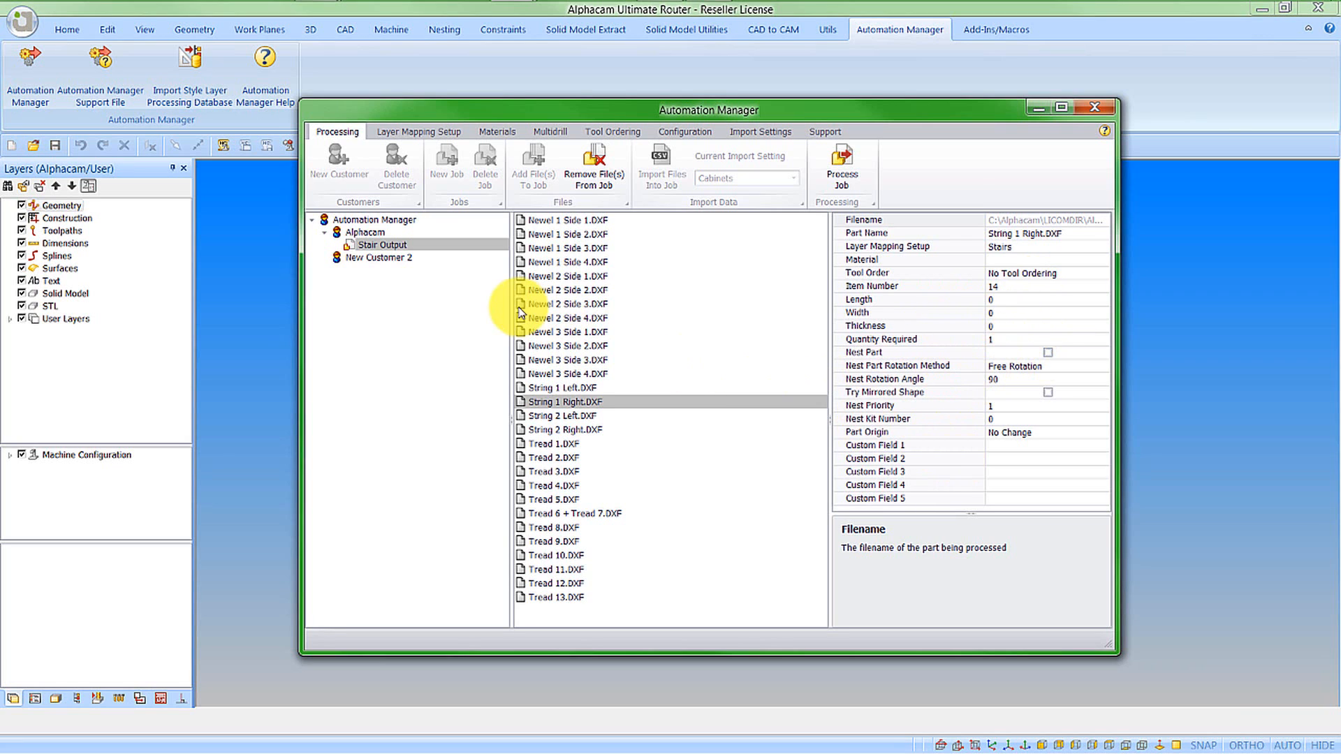
Open the Stairs layer mapping setup and show its drawing layers with their names readable.
click(413, 133)
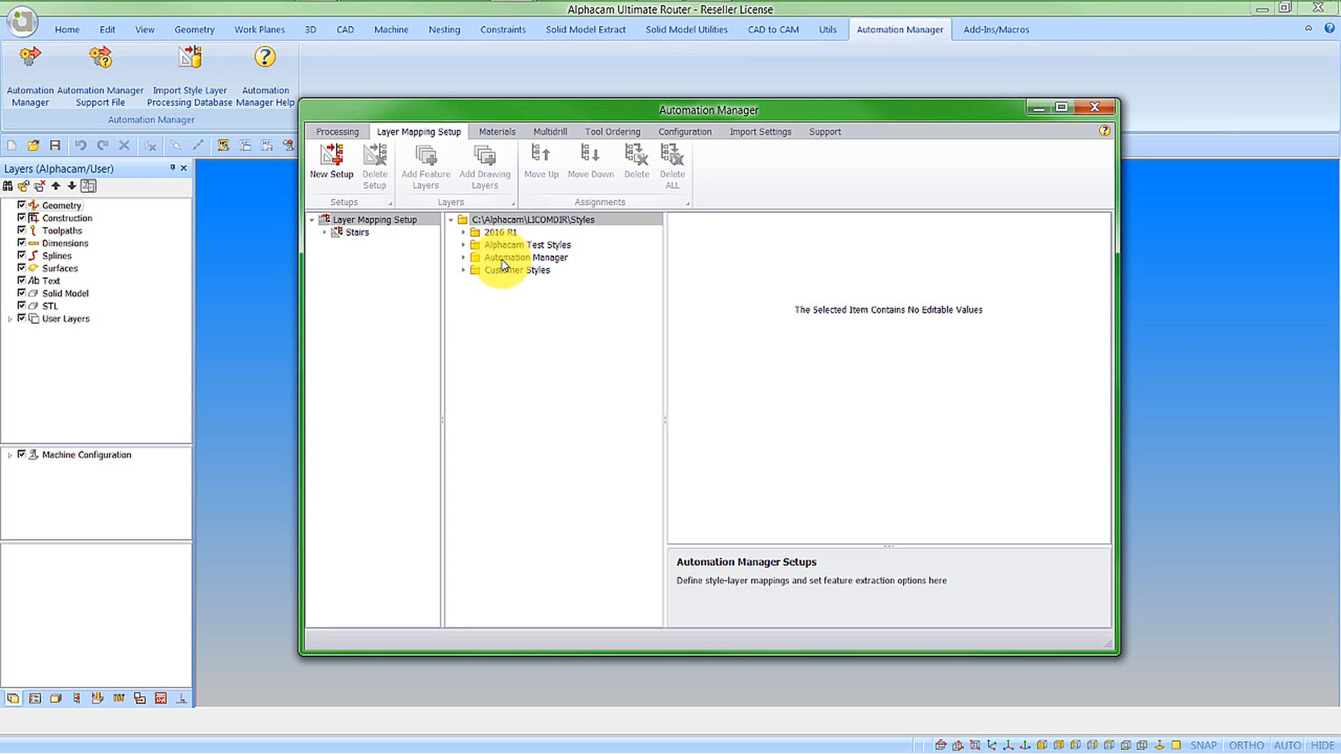
click(355, 233)
click(324, 233)
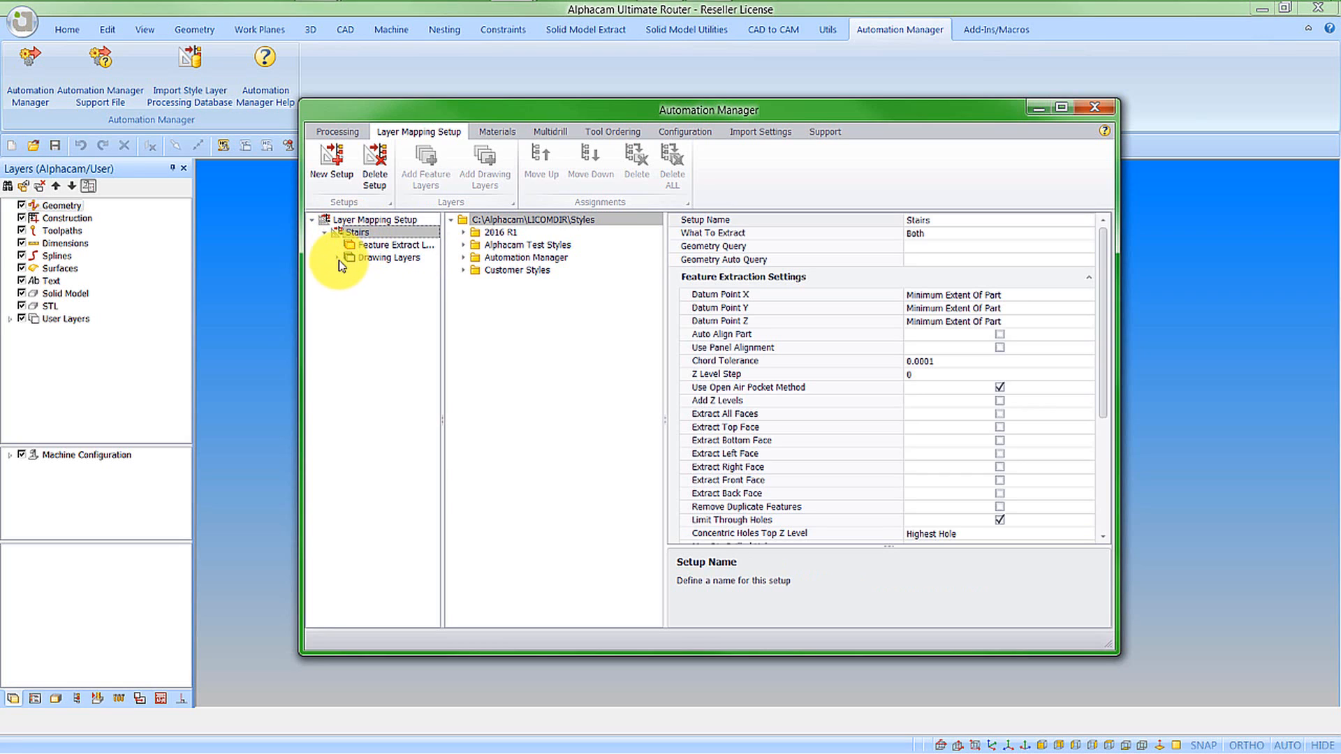
click(338, 262)
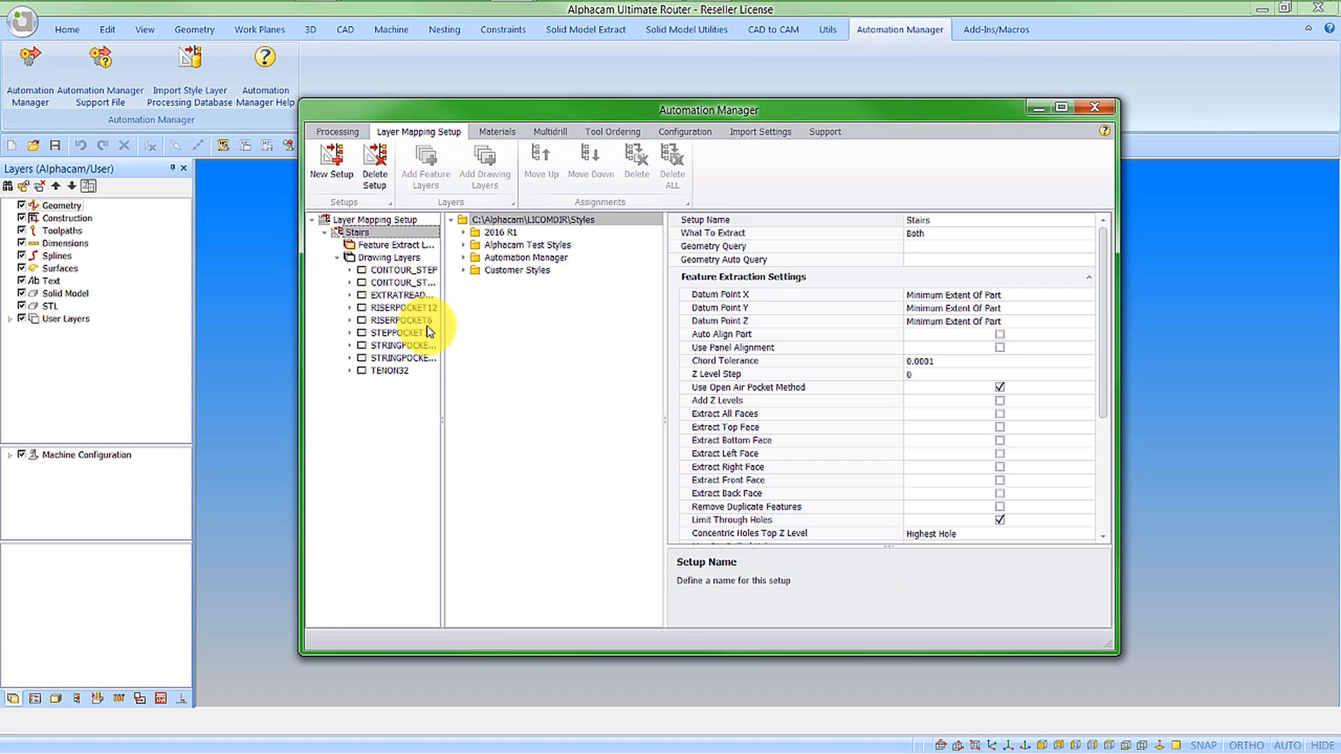
drag(443, 421, 466, 422)
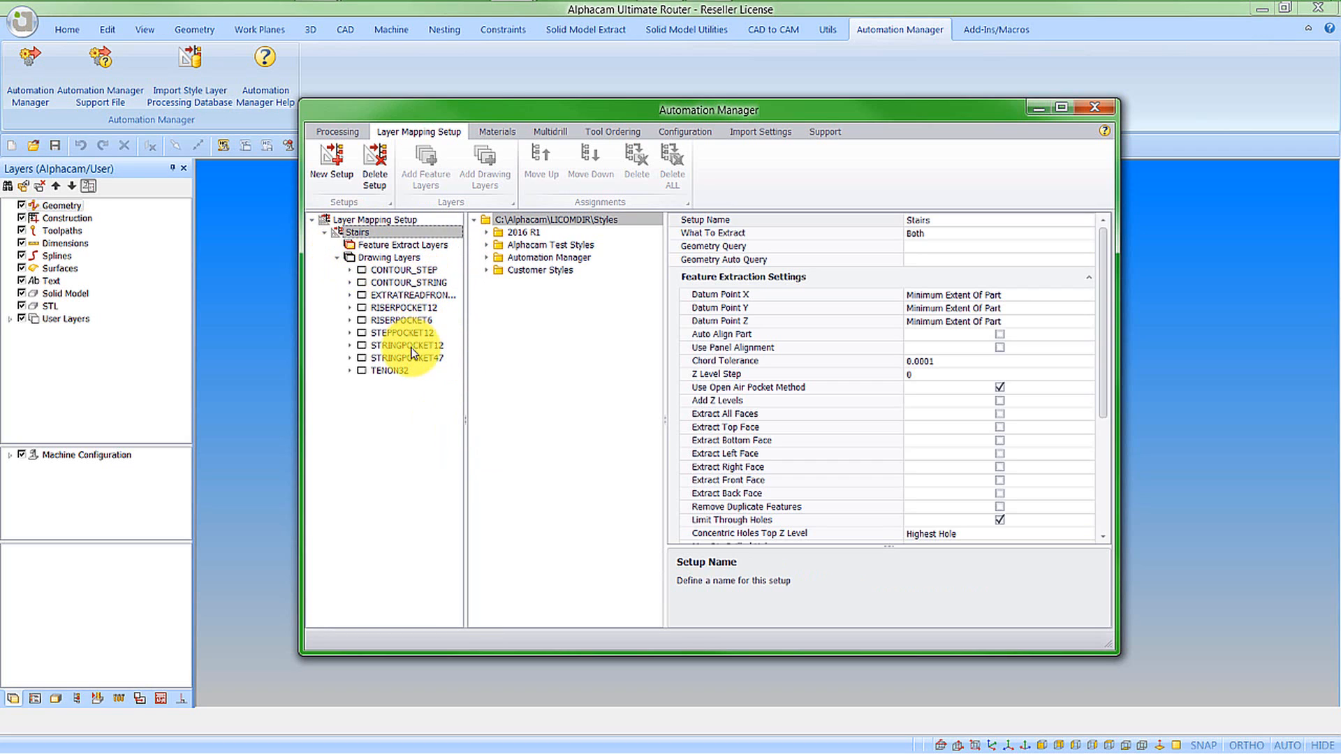
Show the machining style assigned to every drawing layer of the Stairs setup, from CONTOUR_STEP to TENON32.
click(349, 270)
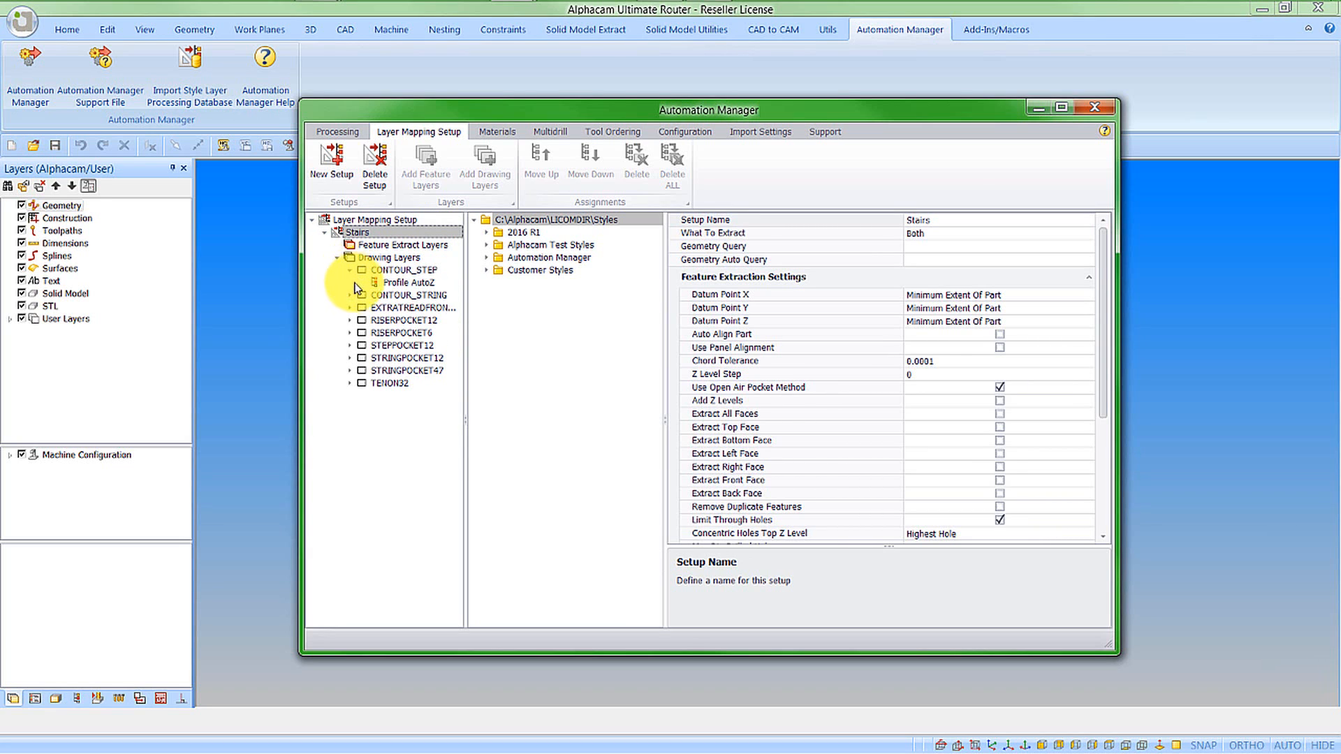
click(349, 295)
click(349, 320)
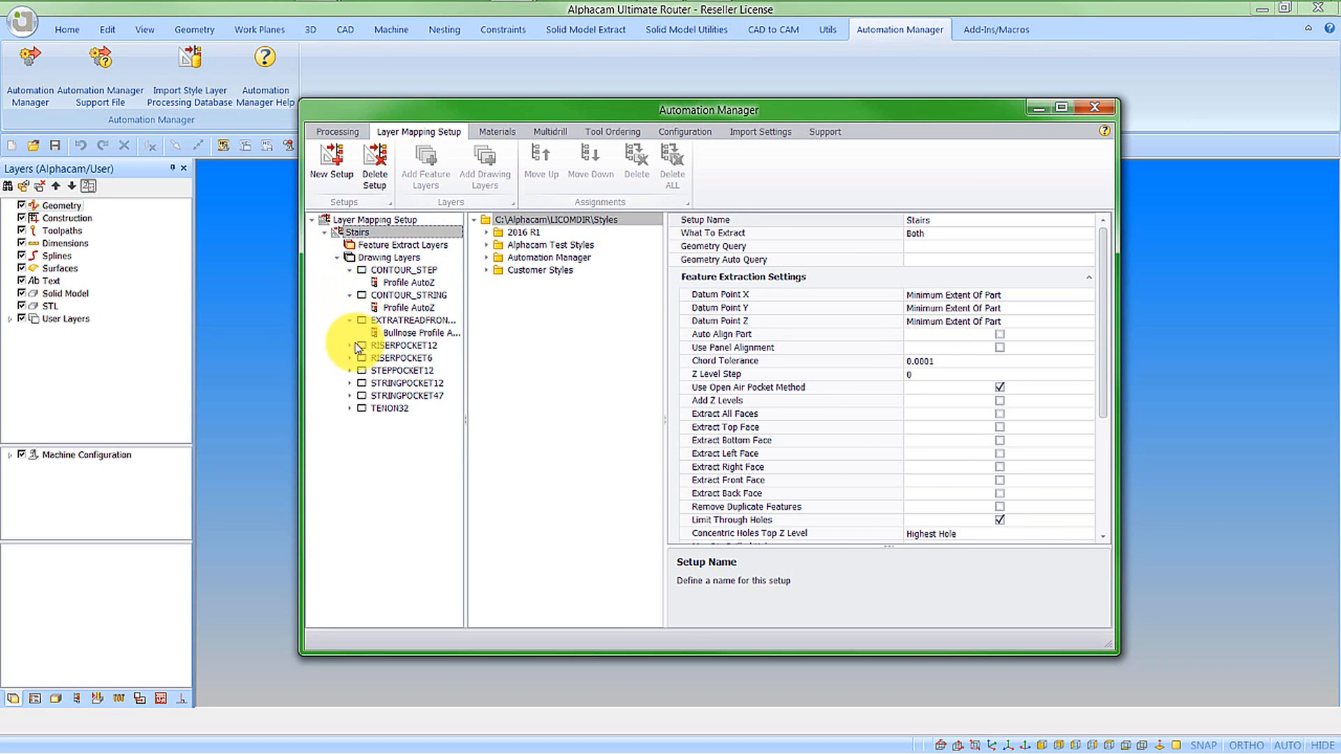
click(349, 345)
click(349, 370)
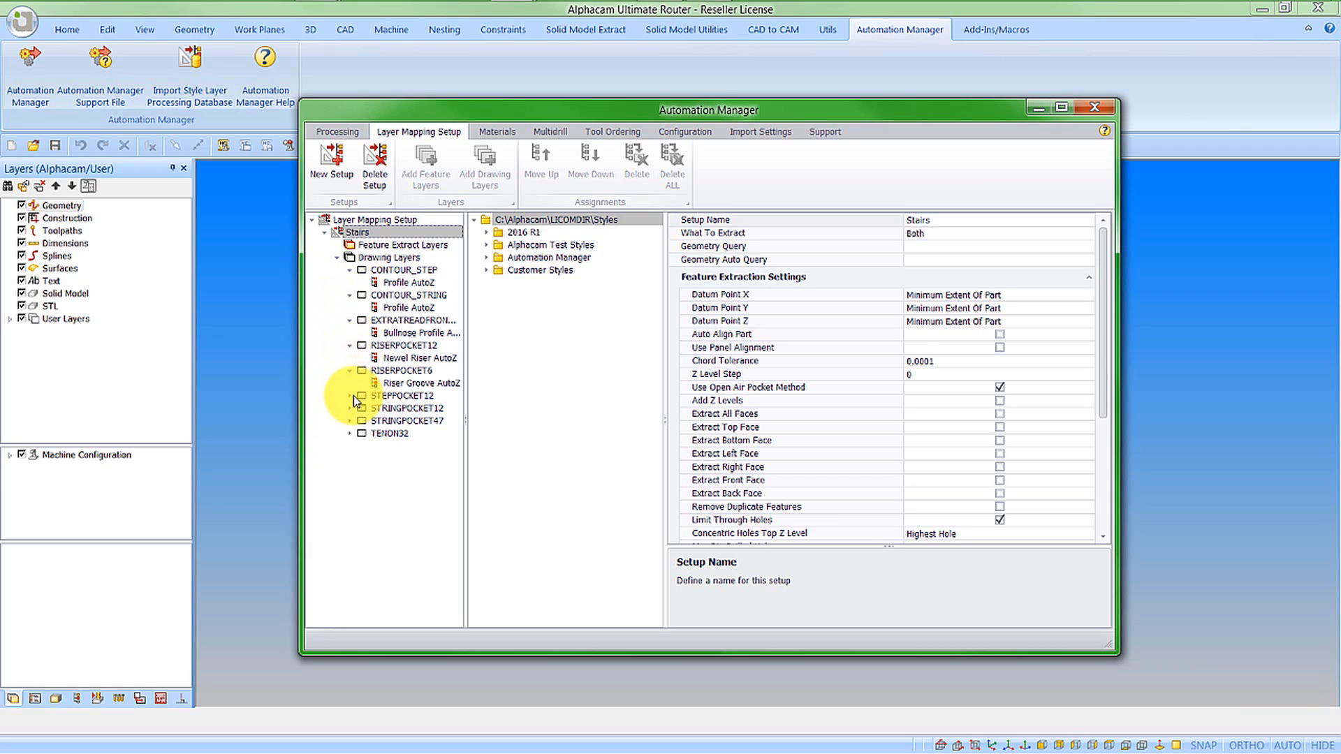
click(350, 395)
click(350, 420)
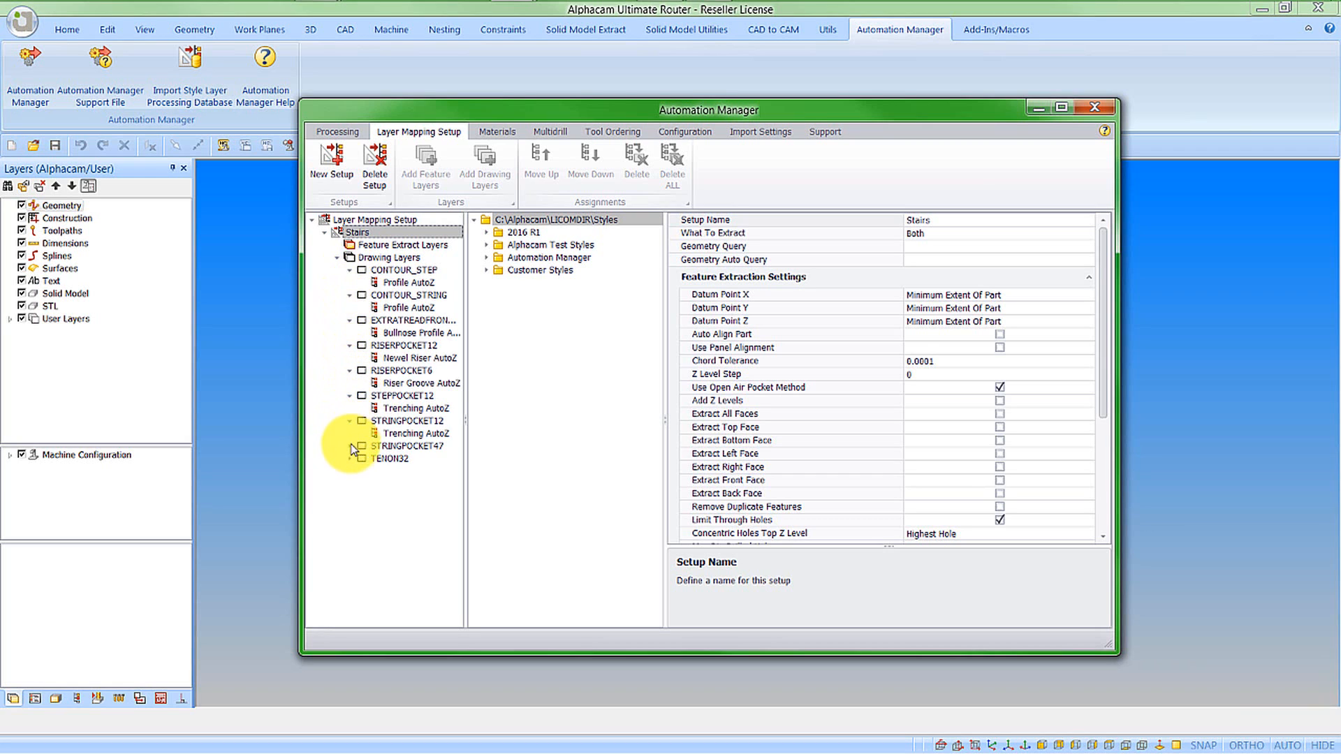
click(350, 446)
click(350, 471)
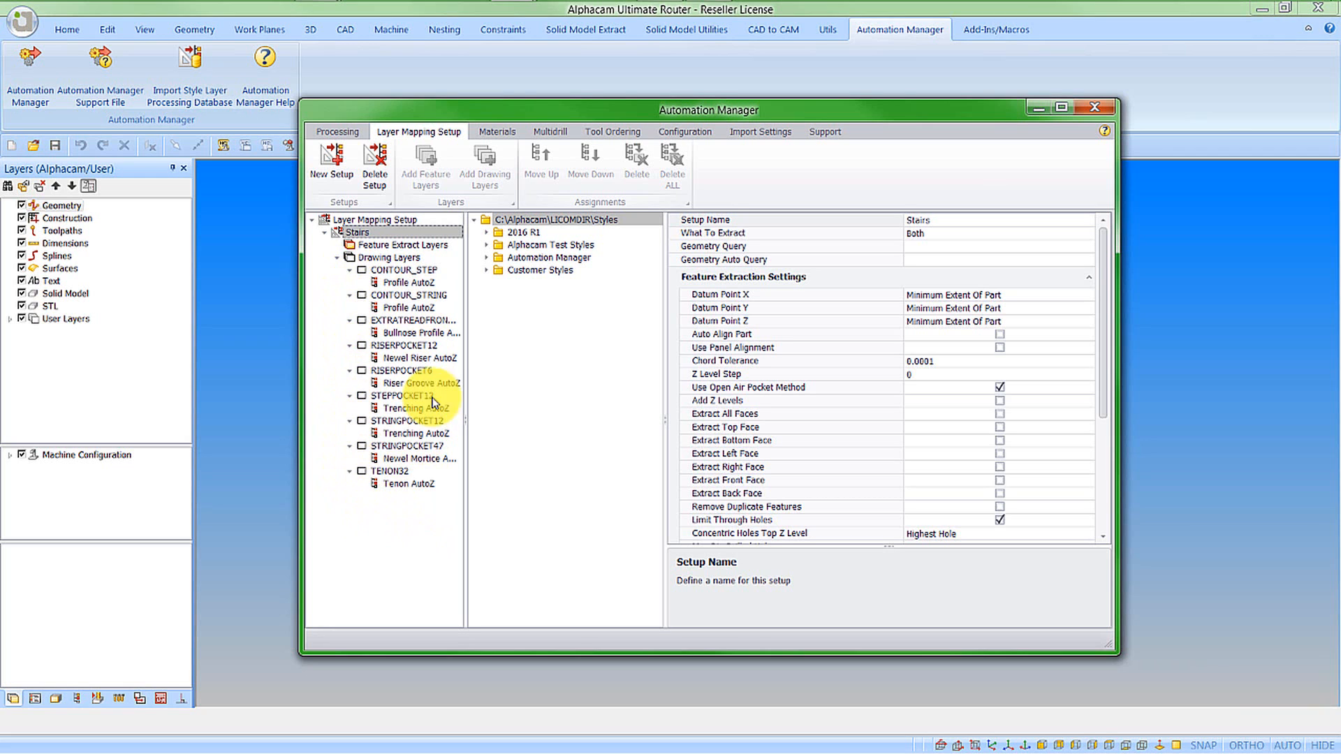
Inspect the Profile AutoZ settings on the CONTOUR_STEP layer and the styles available in the Automation Manager folder, then collapse the Stairs setup.
click(428, 283)
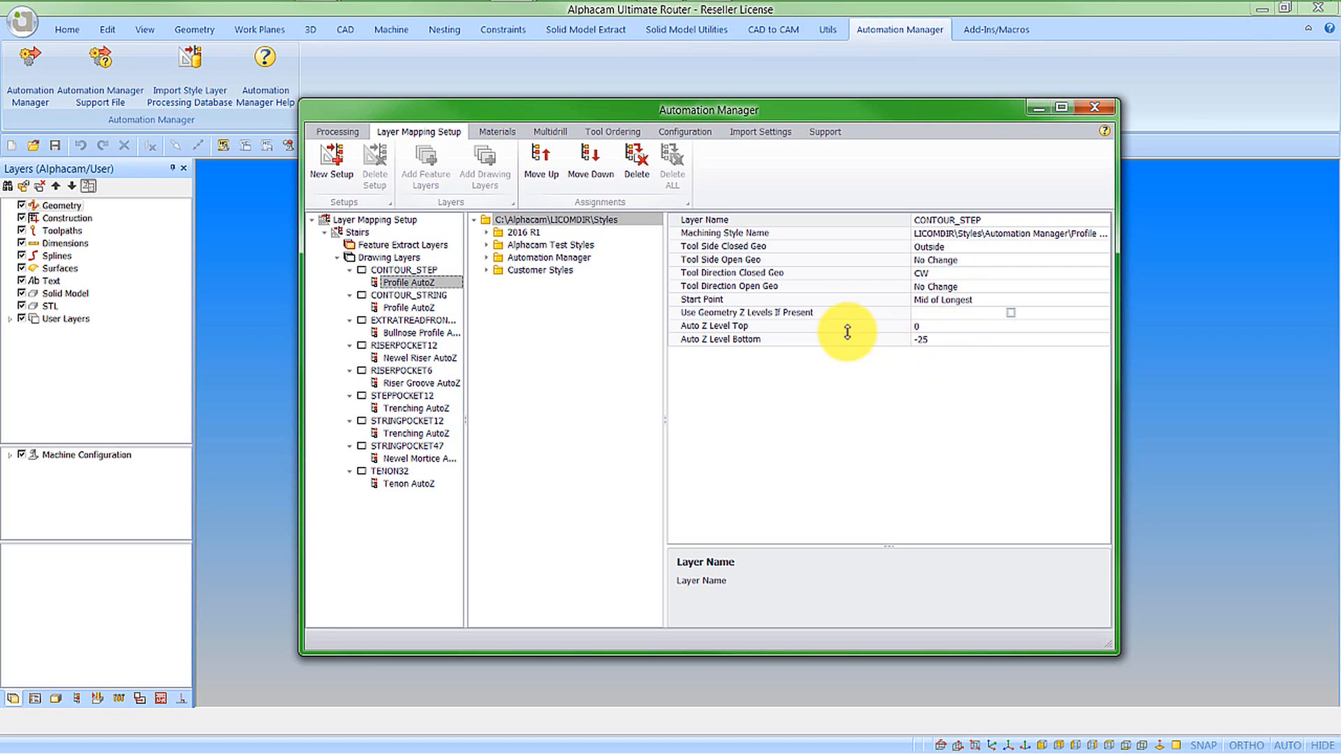
click(487, 258)
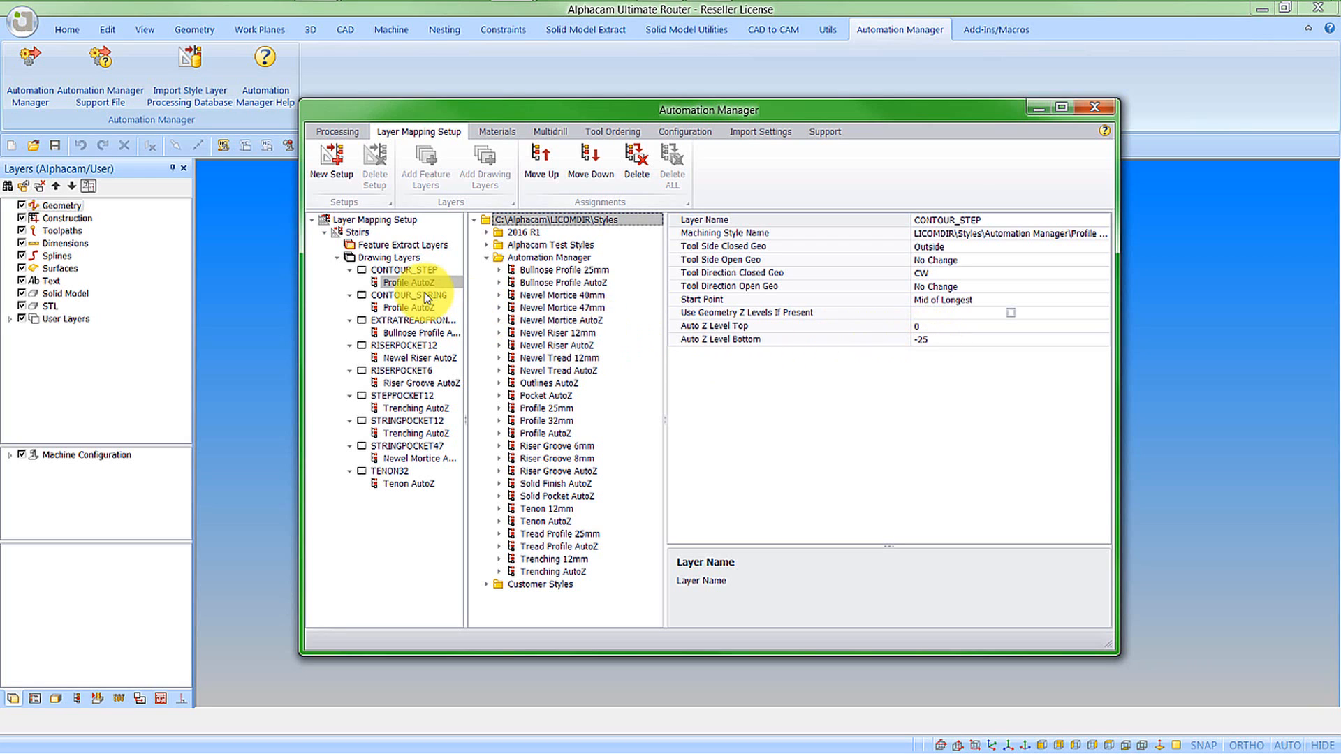
double_click(329, 233)
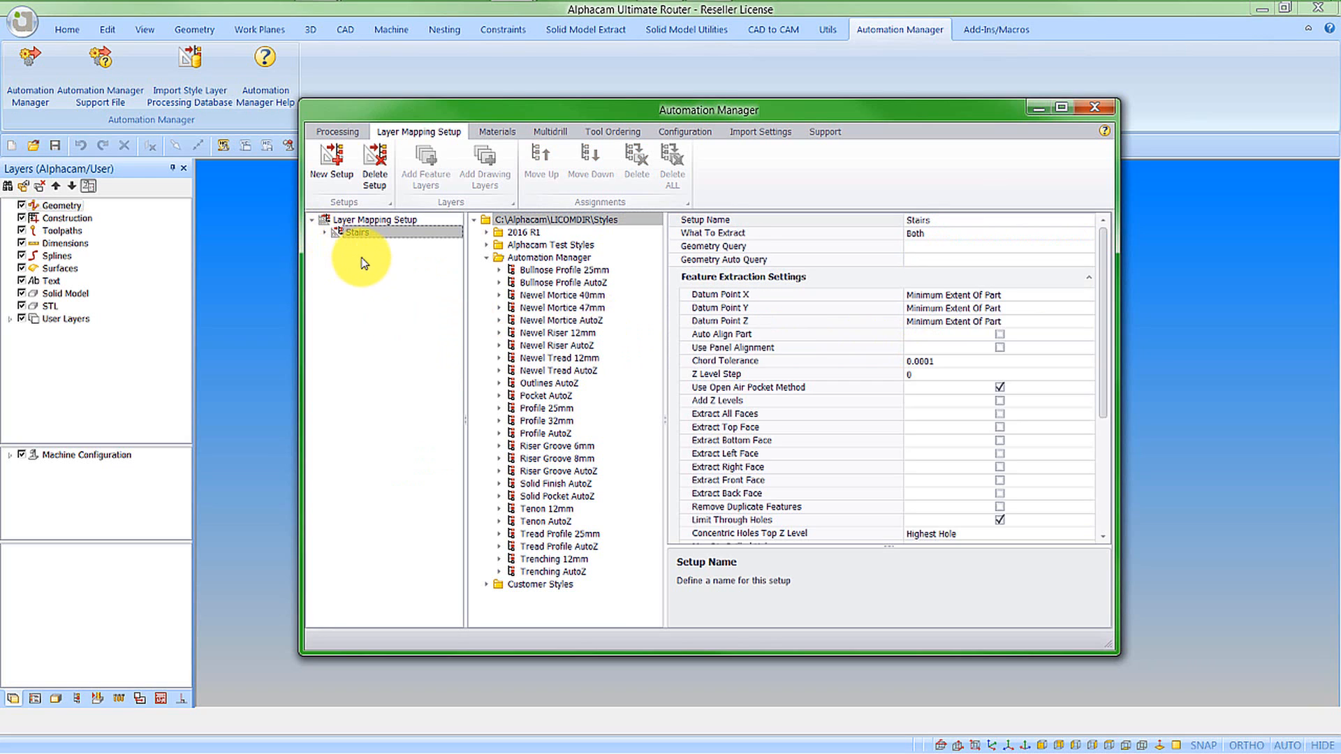
Create a new layer mapping setup and name it Cabinets.
click(334, 180)
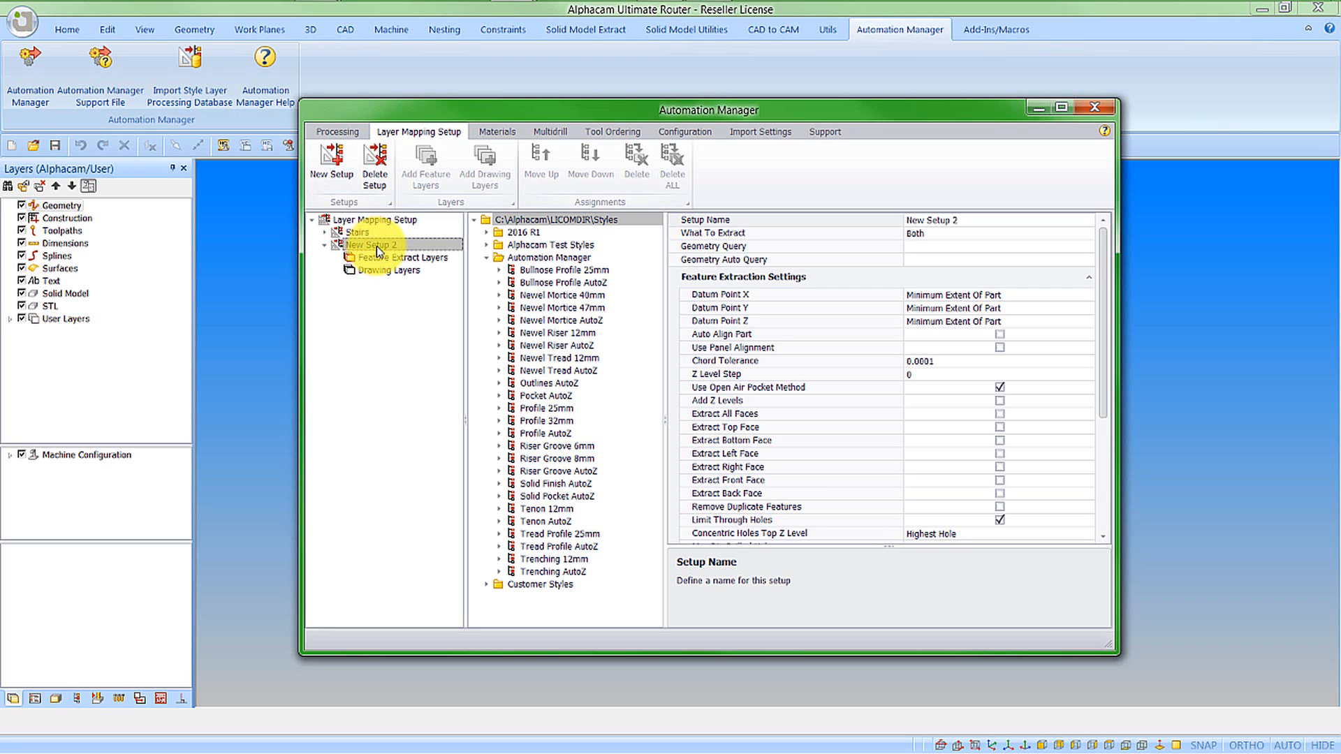
click(953, 220)
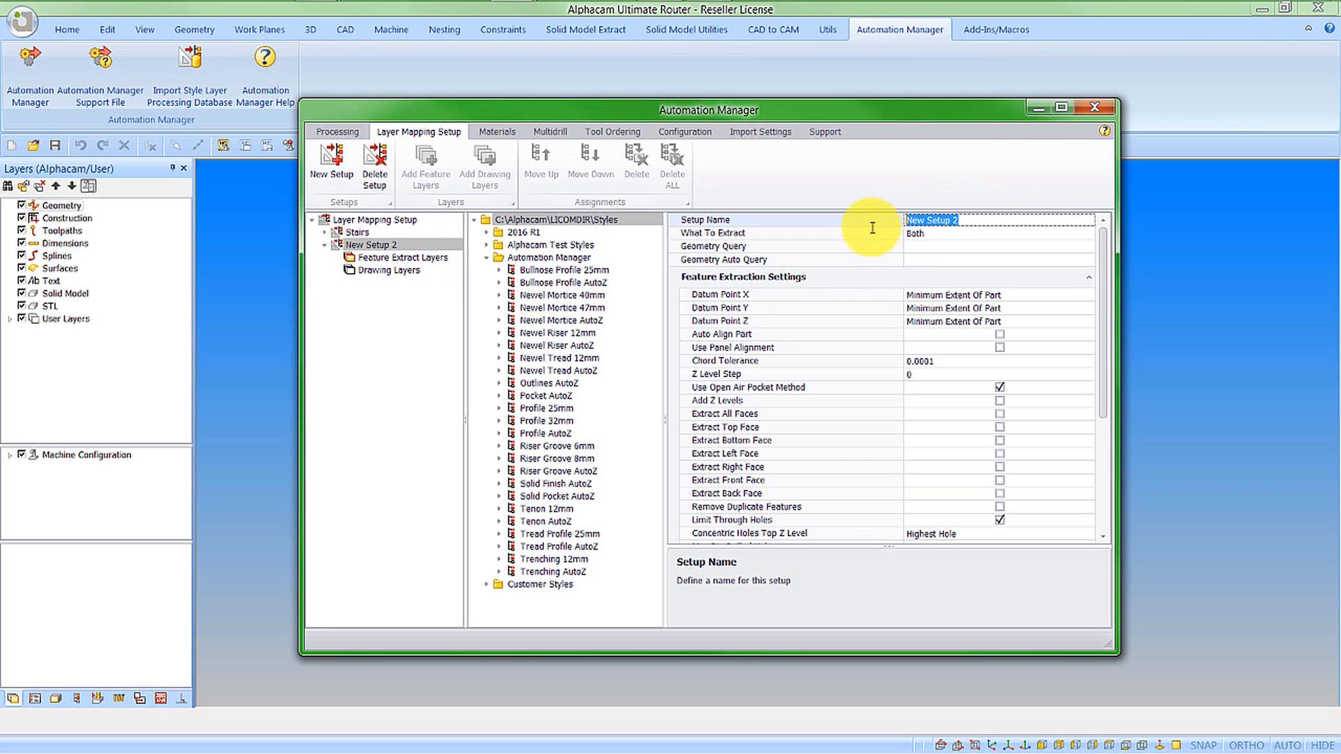
text(Cab)
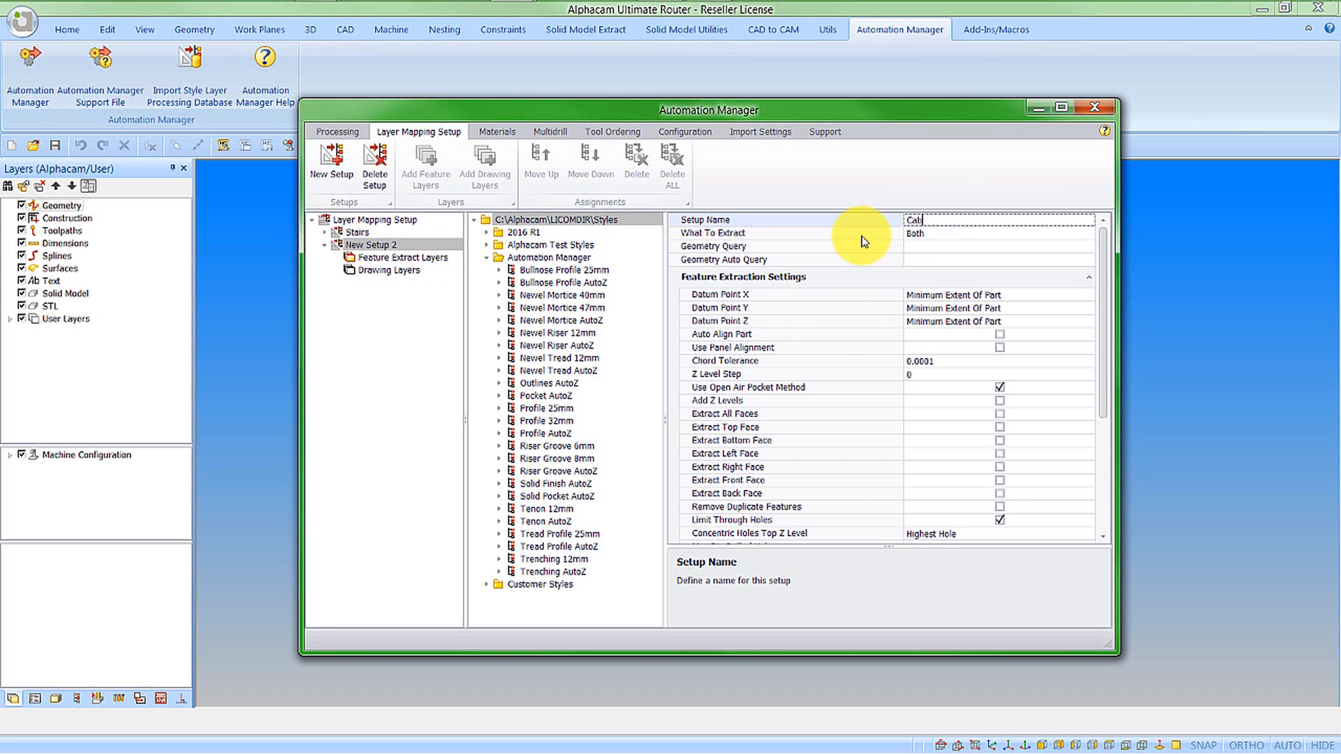
text(inets)
Set the Cabinets setup to extract Contours, and enable Auto Align Part together with Use Panel Alignment.
click(943, 234)
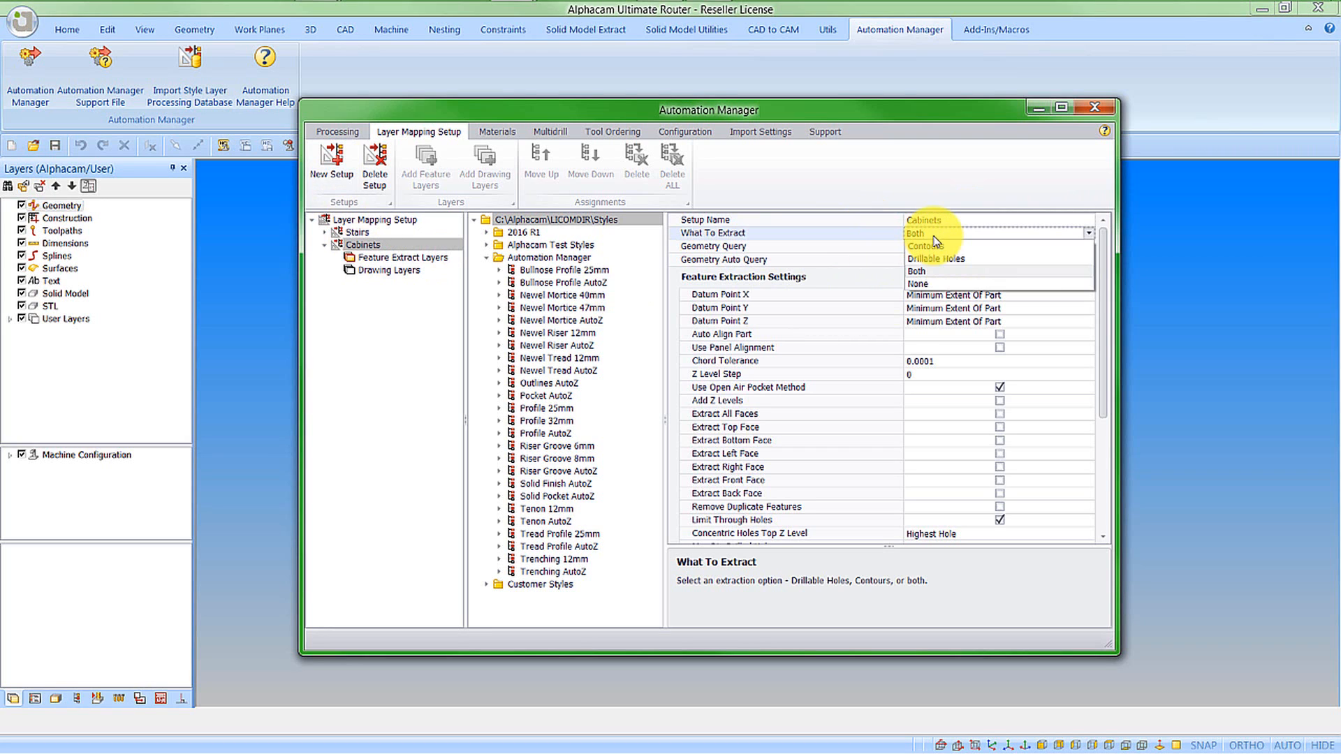
click(947, 235)
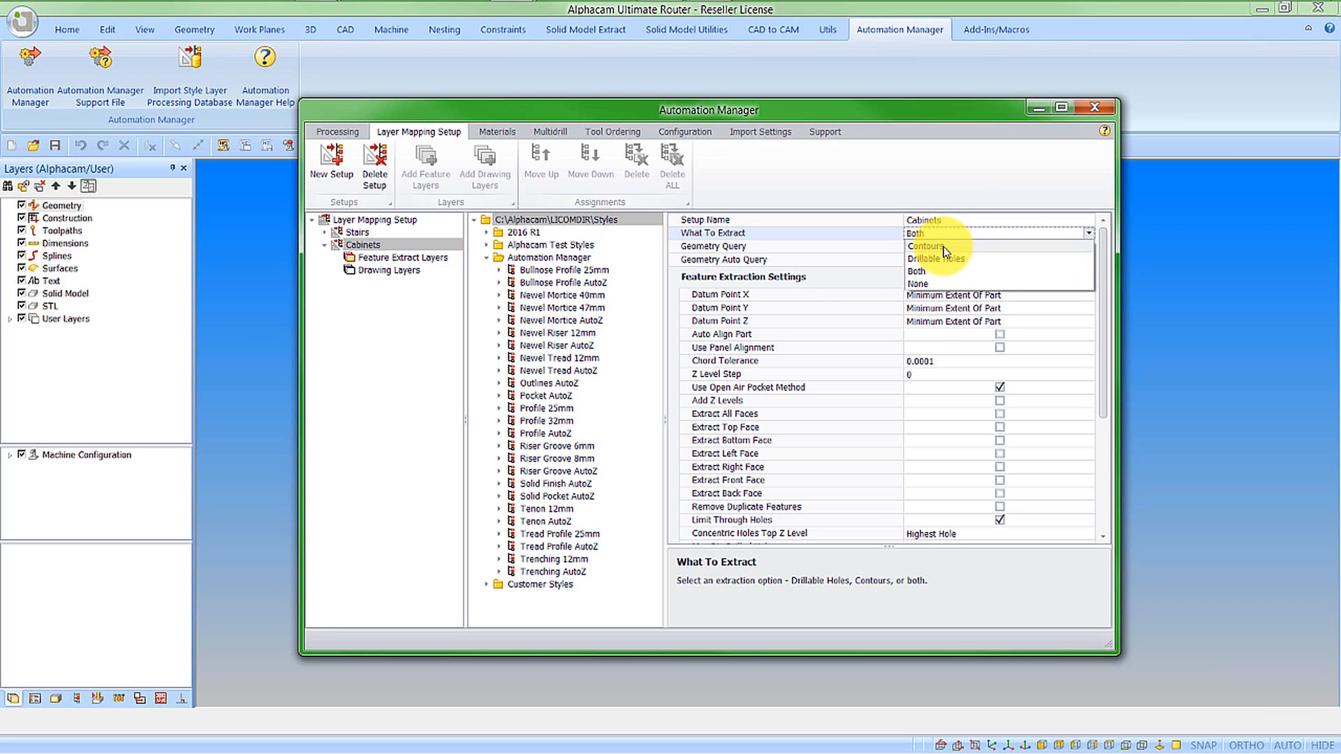
click(945, 248)
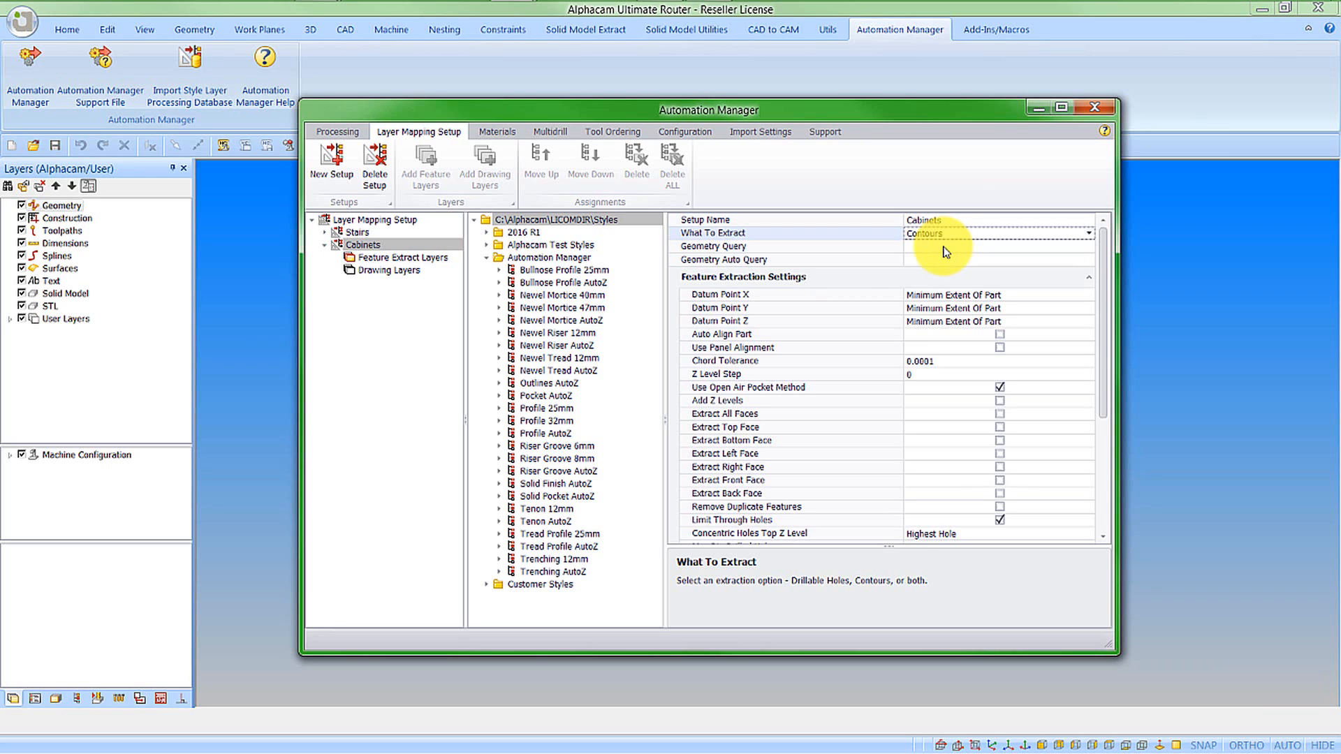
click(1001, 334)
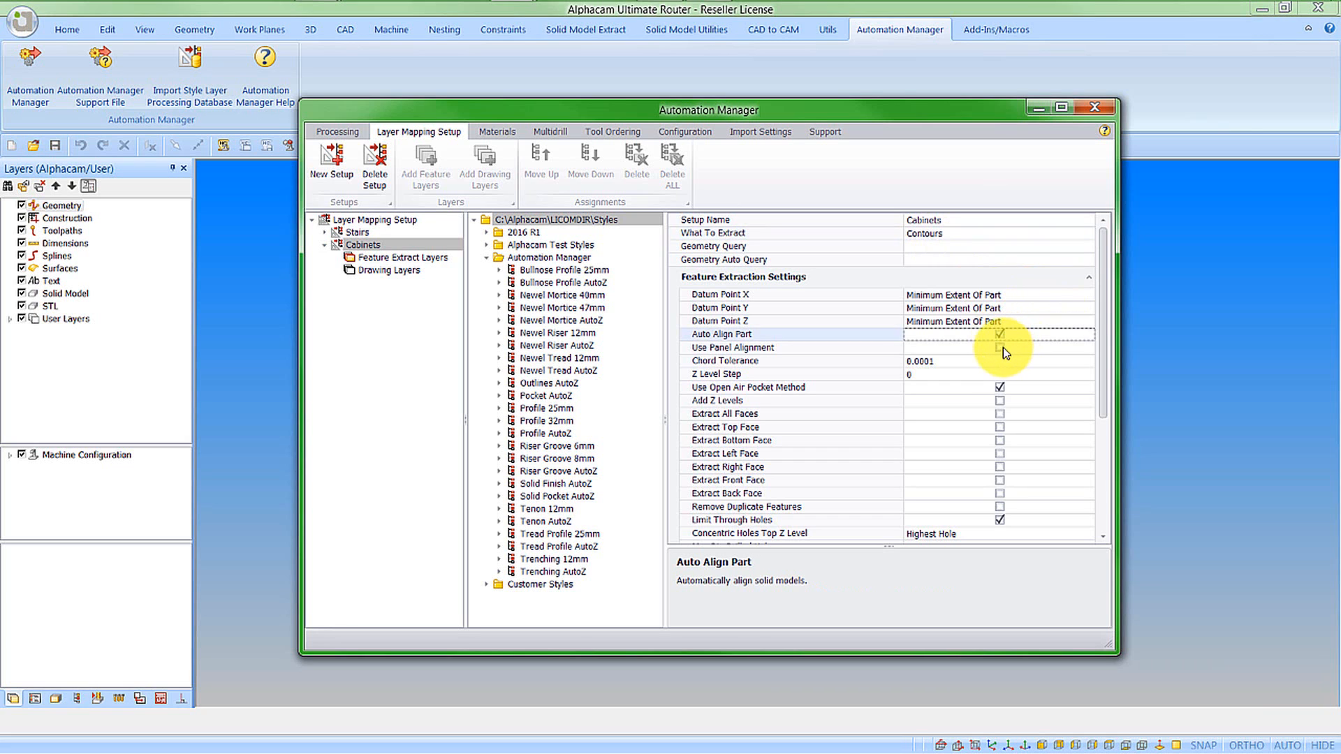
click(1001, 347)
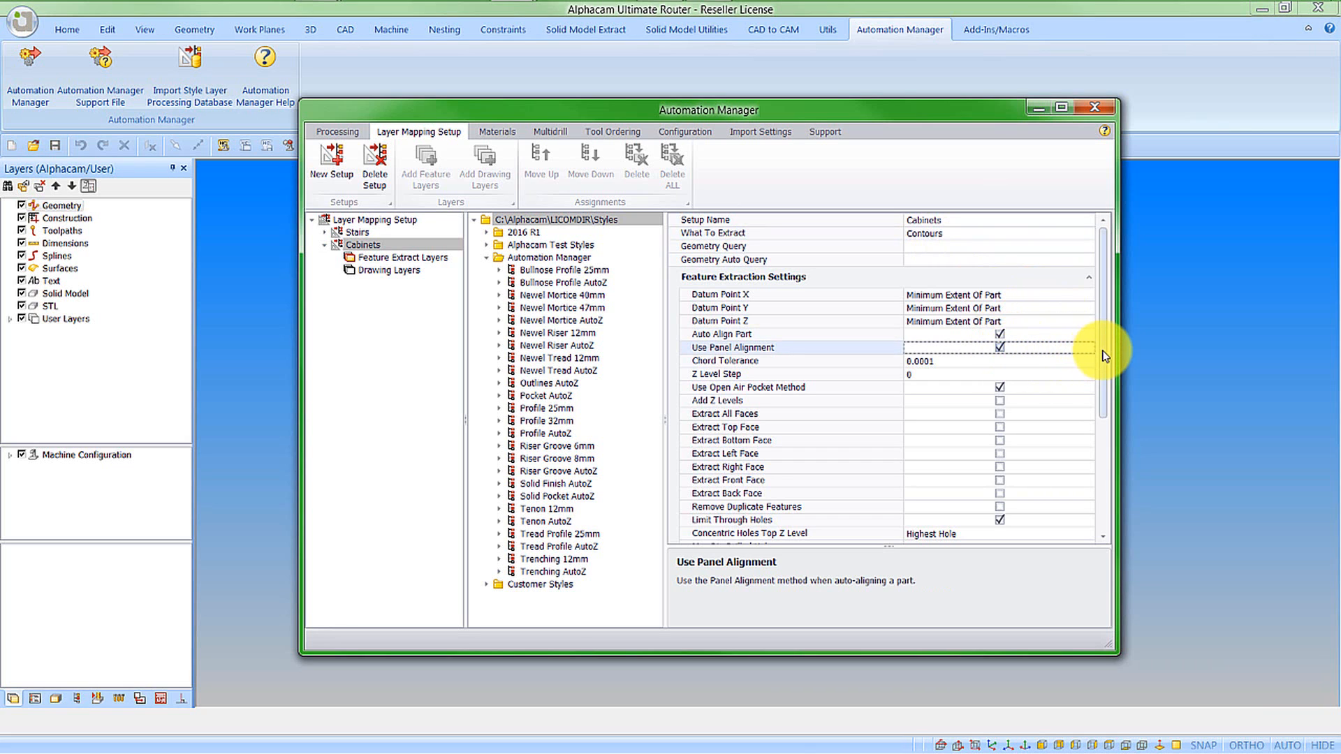
Enable Extract Top Face, Retain Solid After Processing and Align Longest Edge With X Axis in the Cabinets feature extraction settings.
scroll(1101, 357, down, 1)
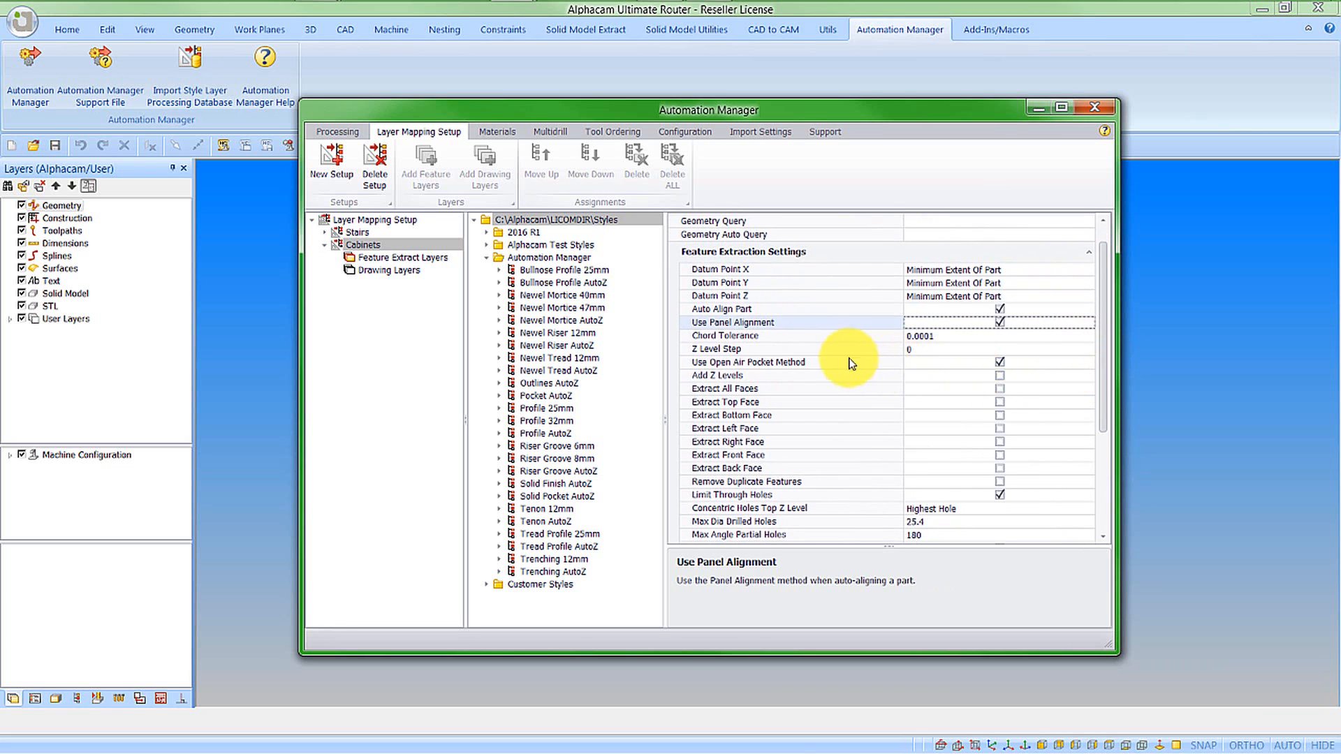
click(1000, 362)
click(1001, 401)
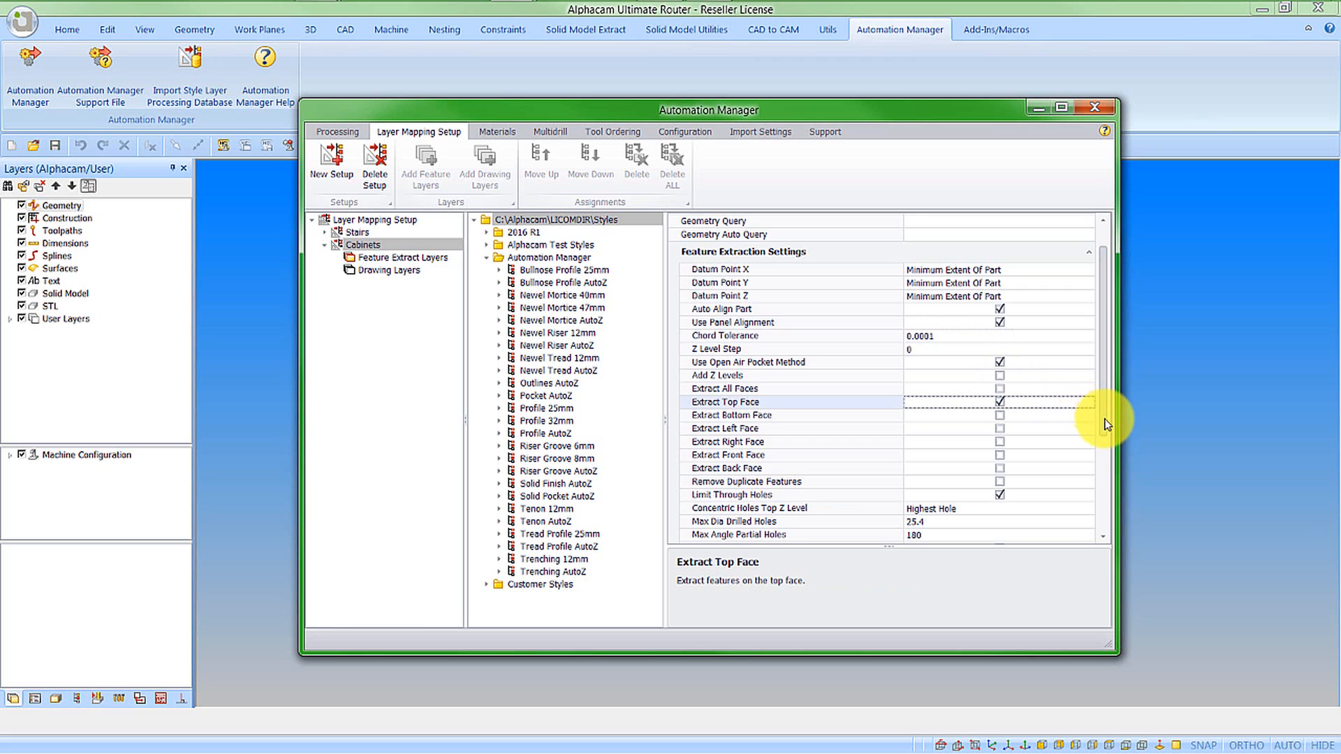
drag(1104, 411, 1110, 465)
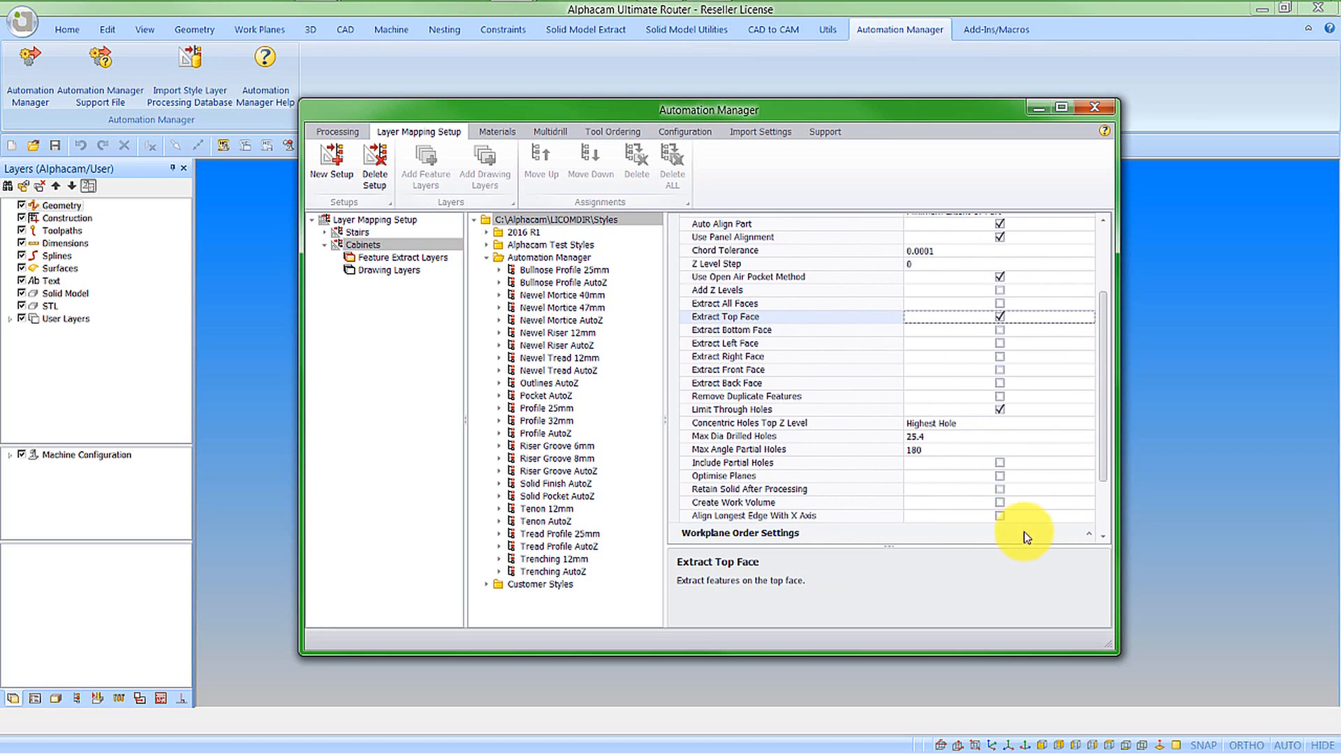
click(1001, 492)
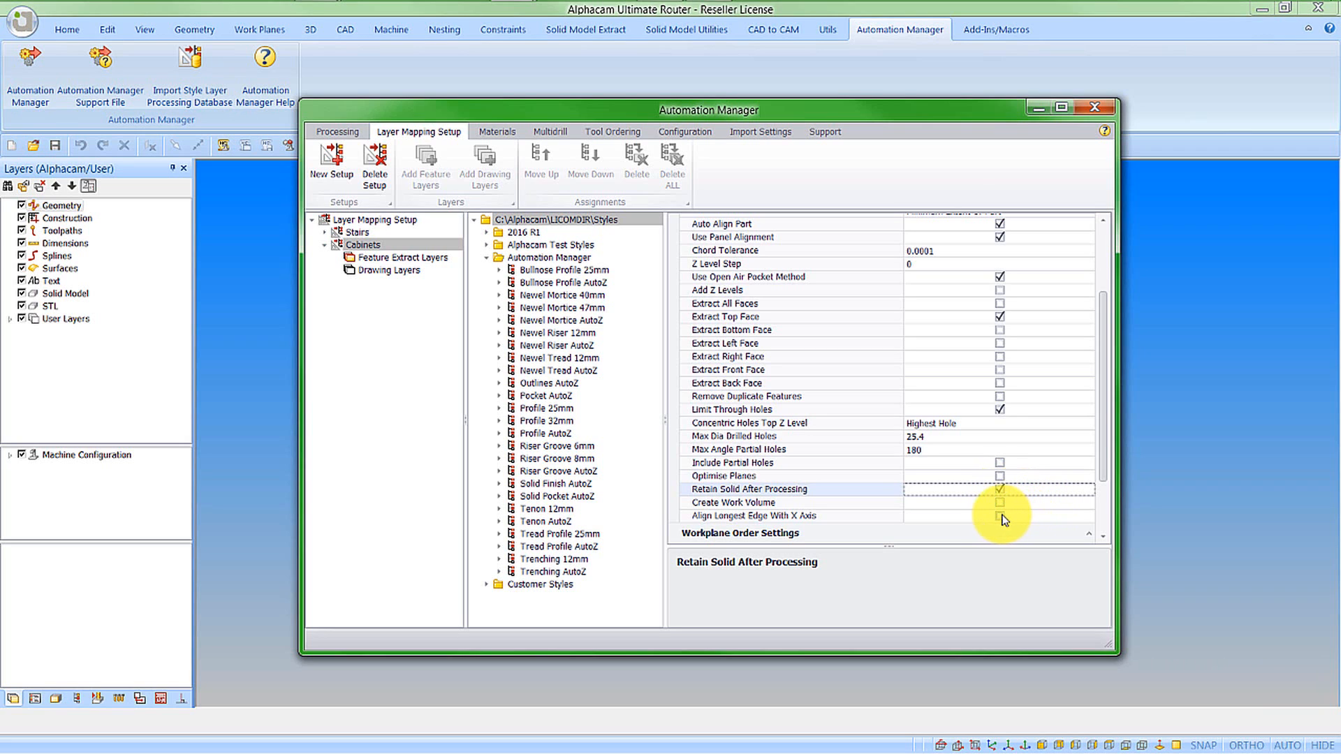
click(1001, 517)
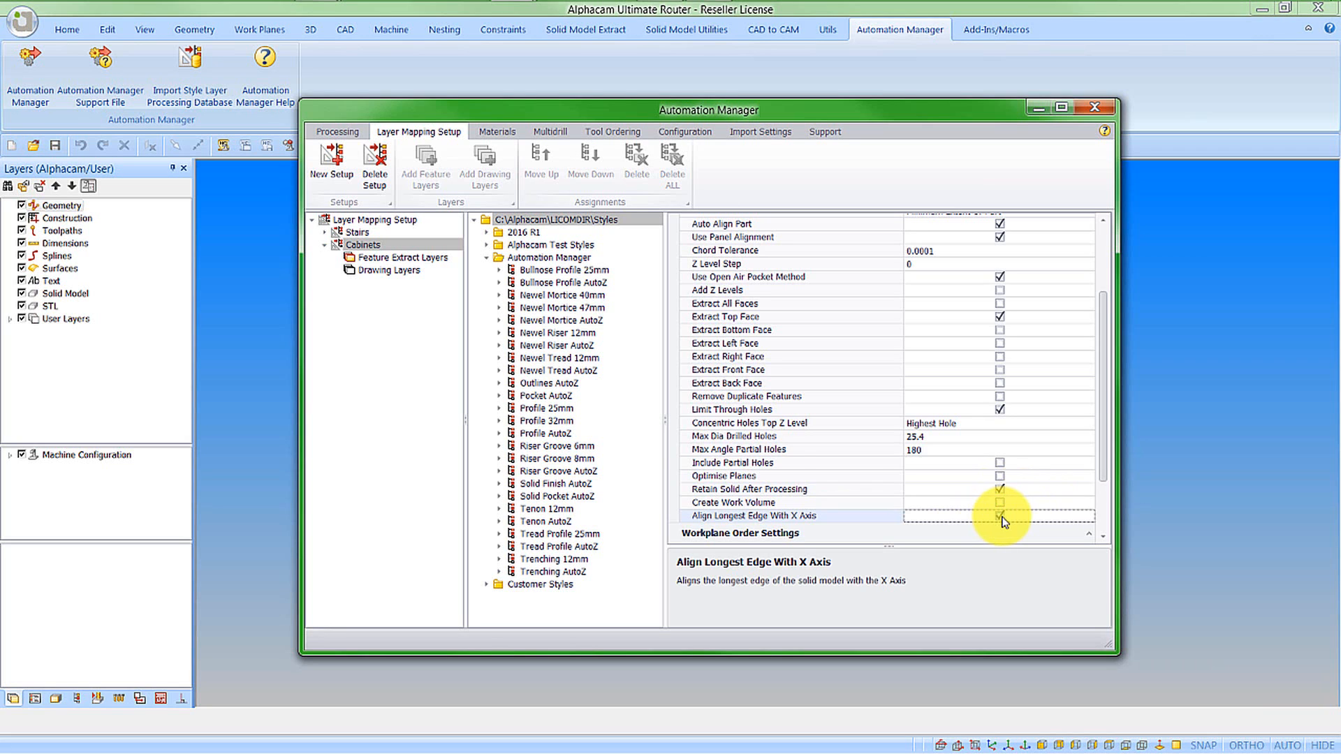
scroll(1094, 307, up, 2)
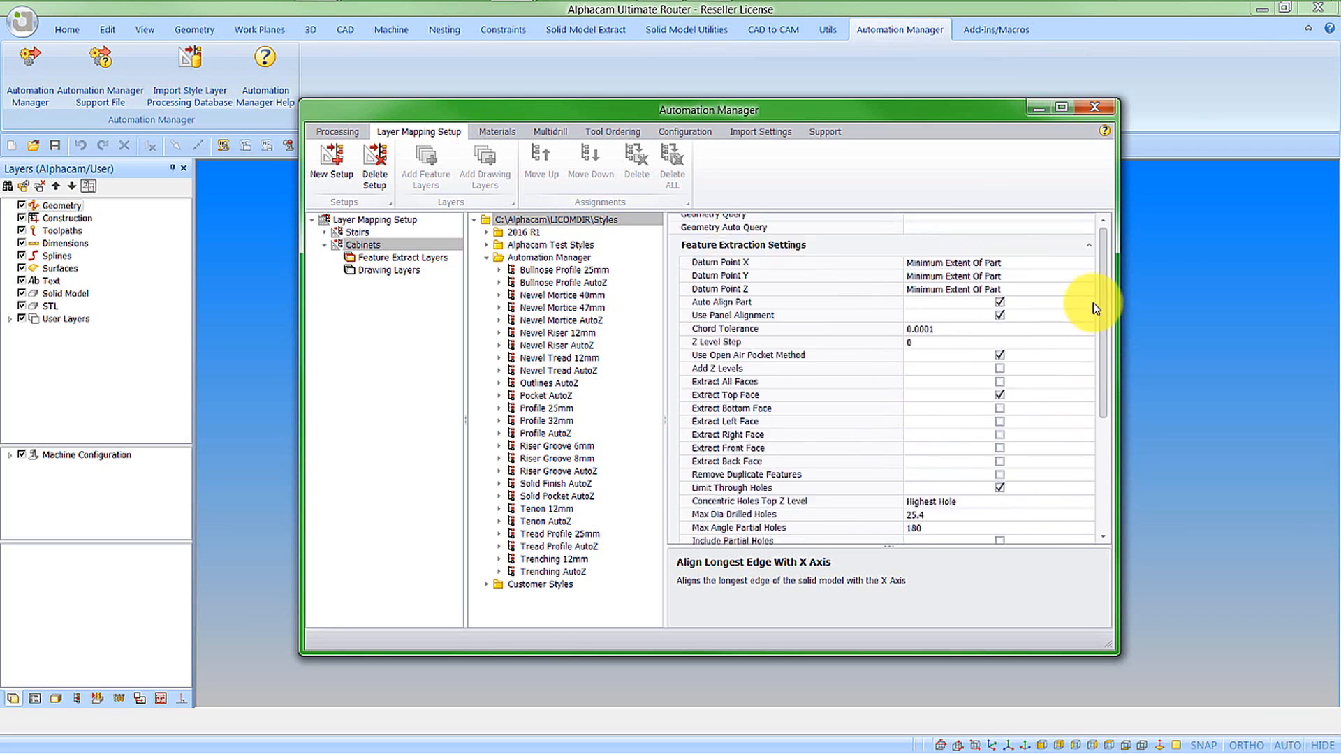
scroll(1093, 303, up, 1)
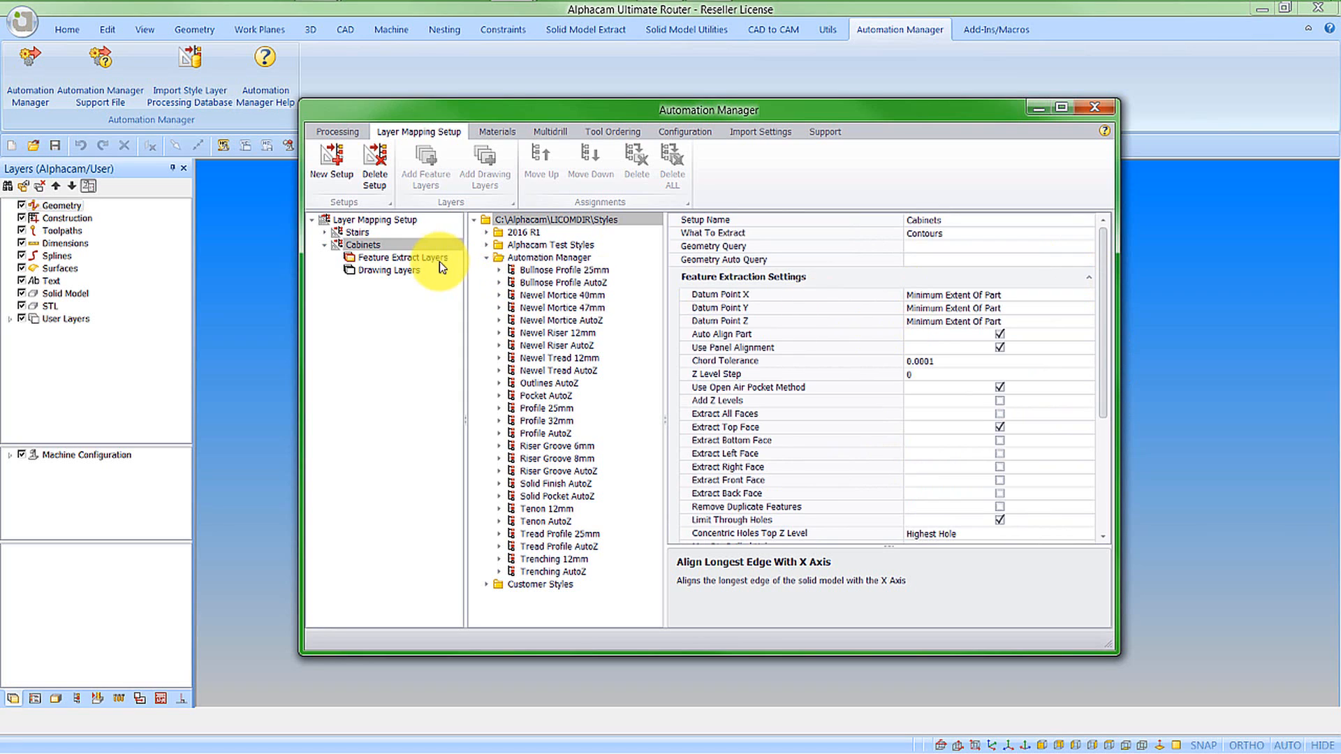
Add the feature layers to the Feature Extract Layers of the Cabinets setup.
click(374, 257)
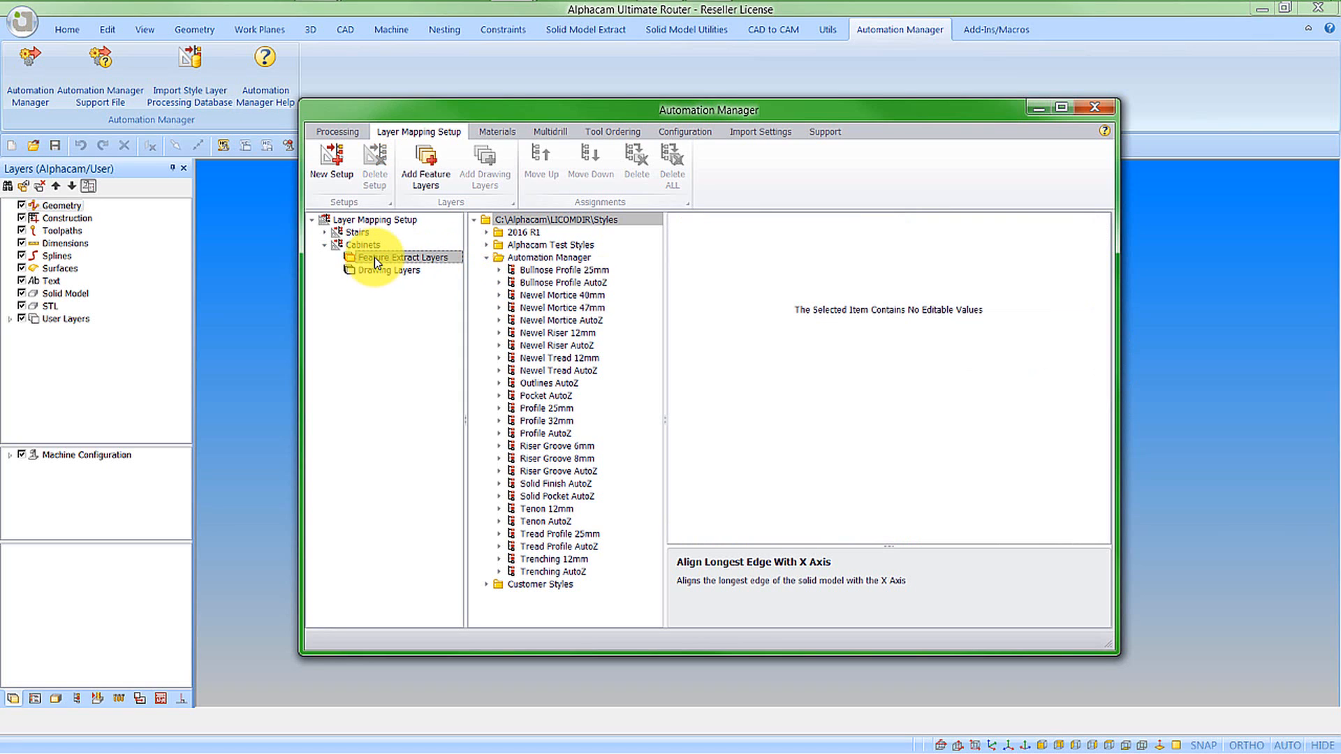
right_click(412, 260)
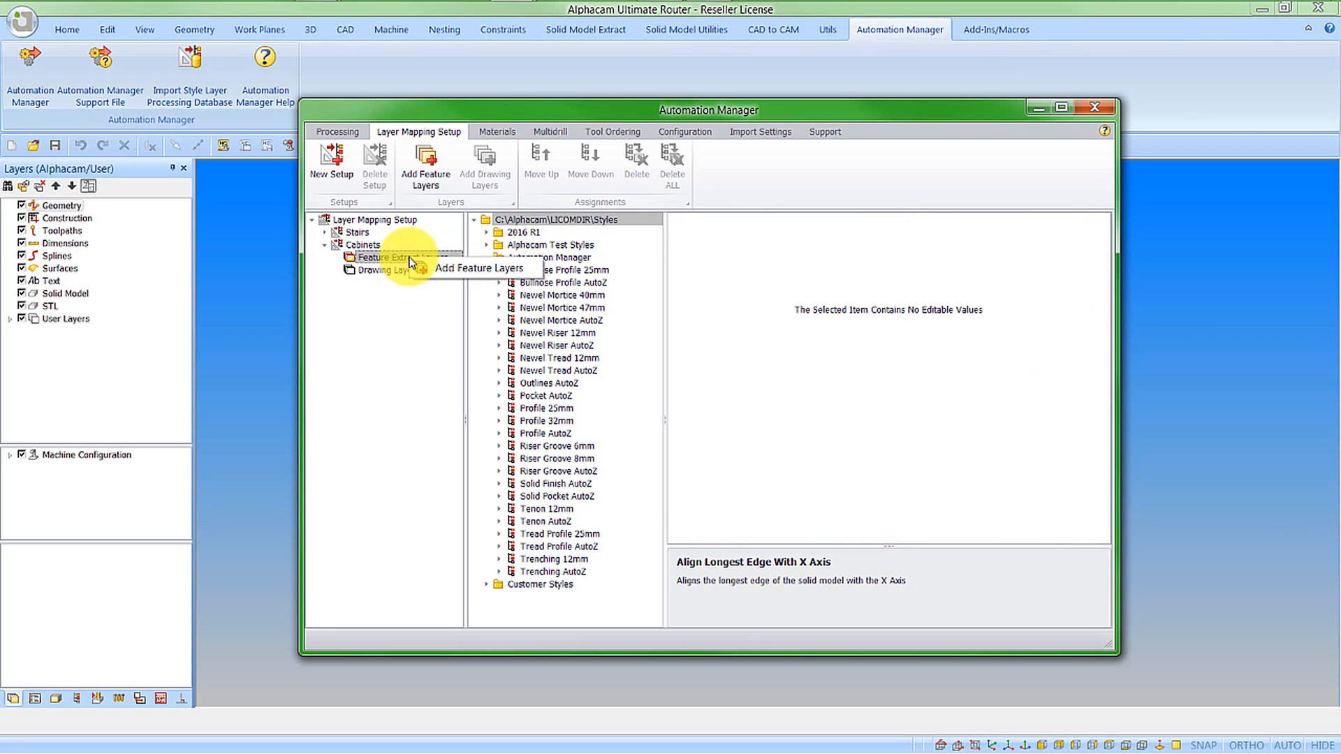
click(448, 271)
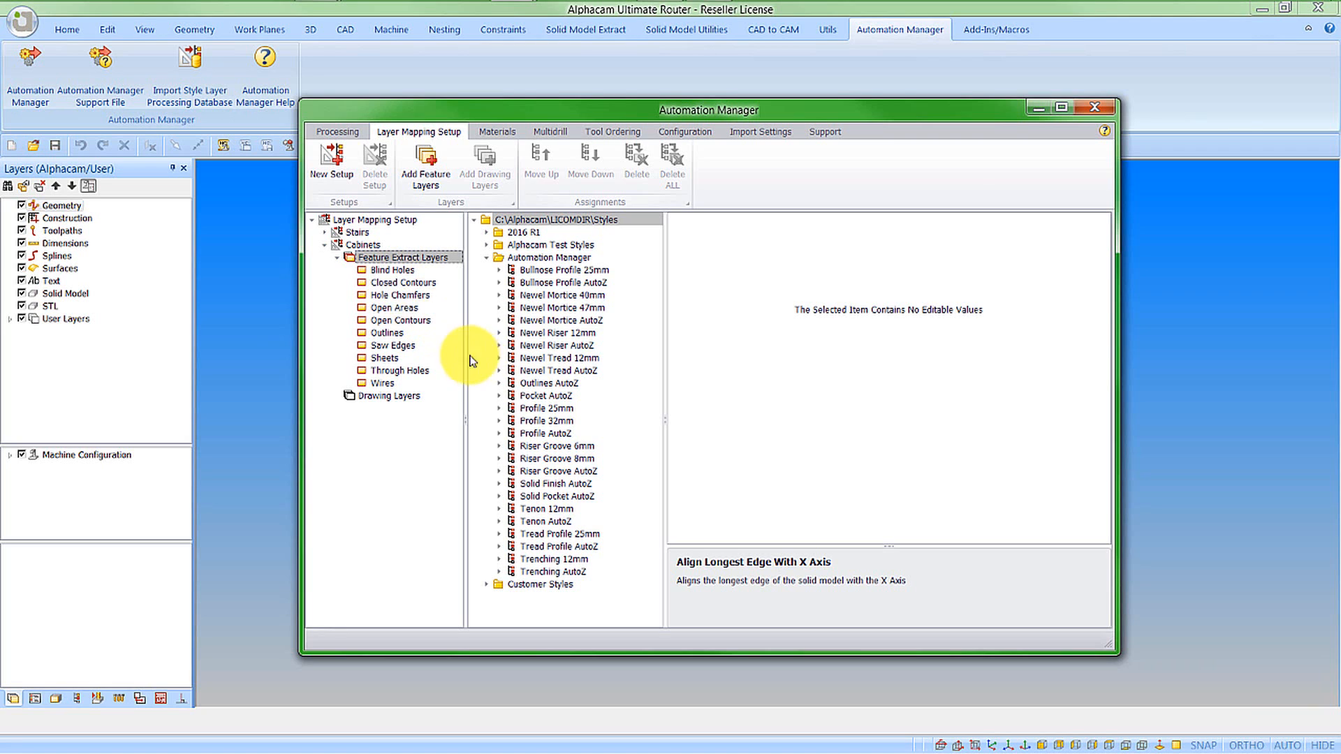
Assign the Pocket AutoZ style to the Cabinets setup's Open Areas layer and enable Use Geometry Z Levels If Present for it.
click(545, 397)
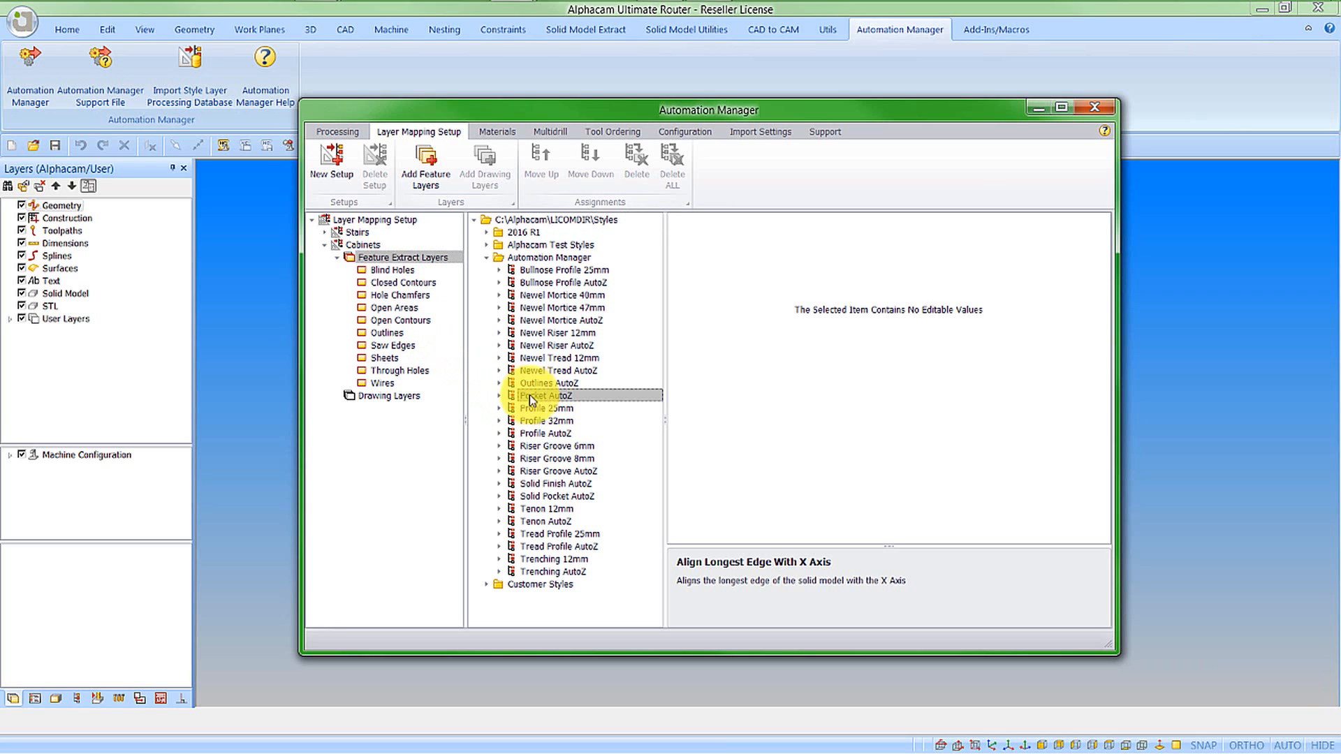
double_click(530, 395)
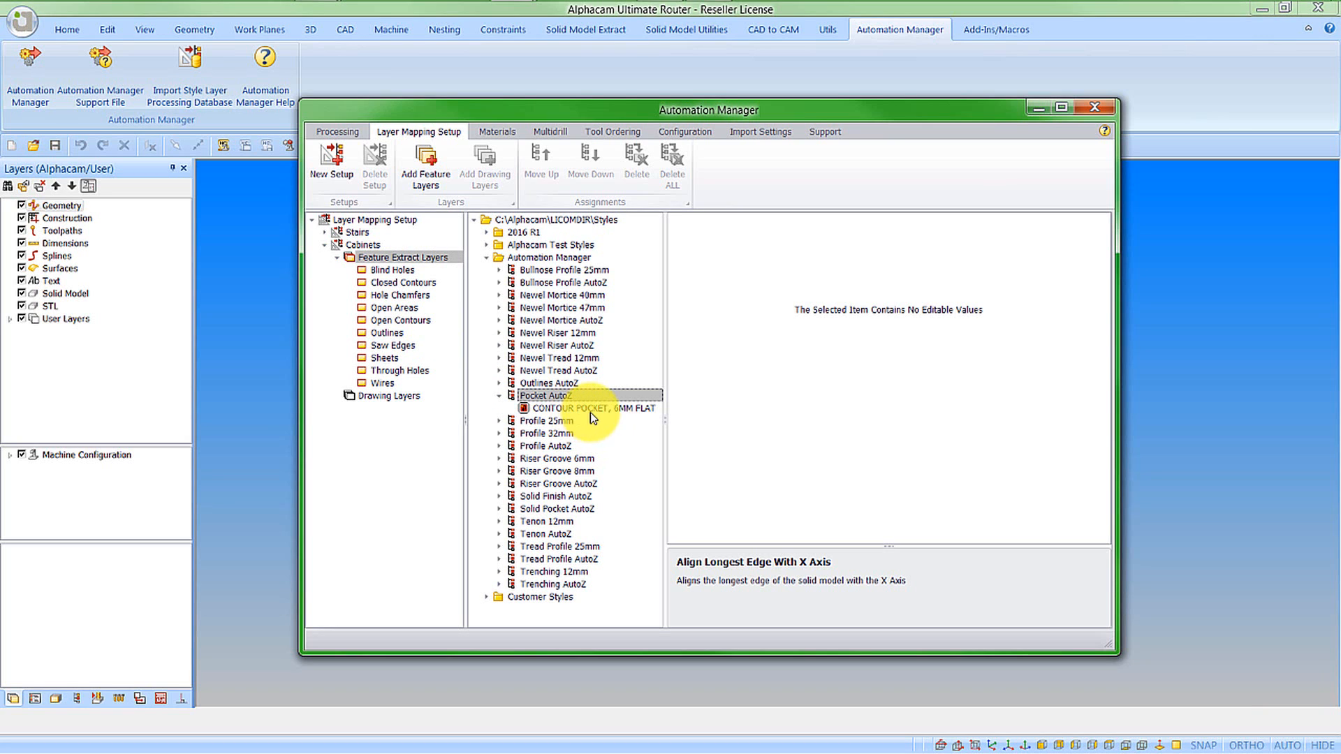
click(500, 397)
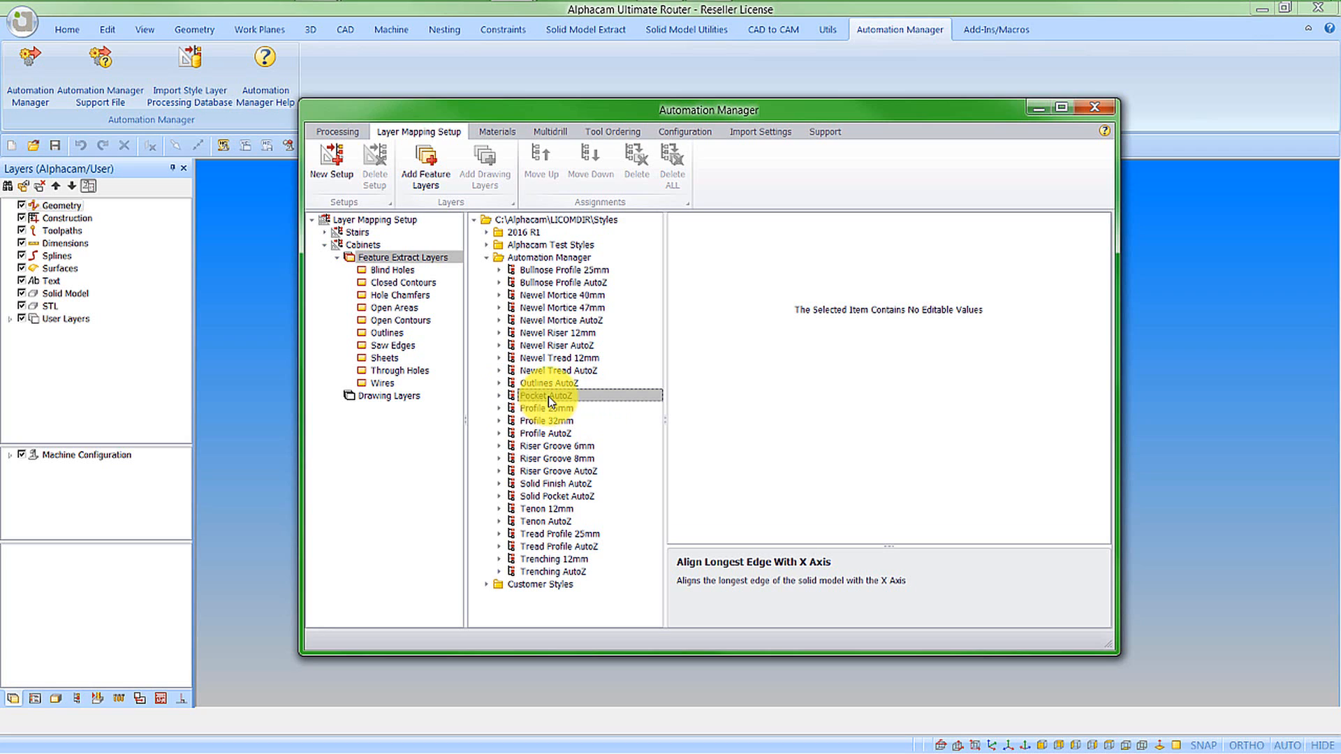
drag(549, 402, 402, 320)
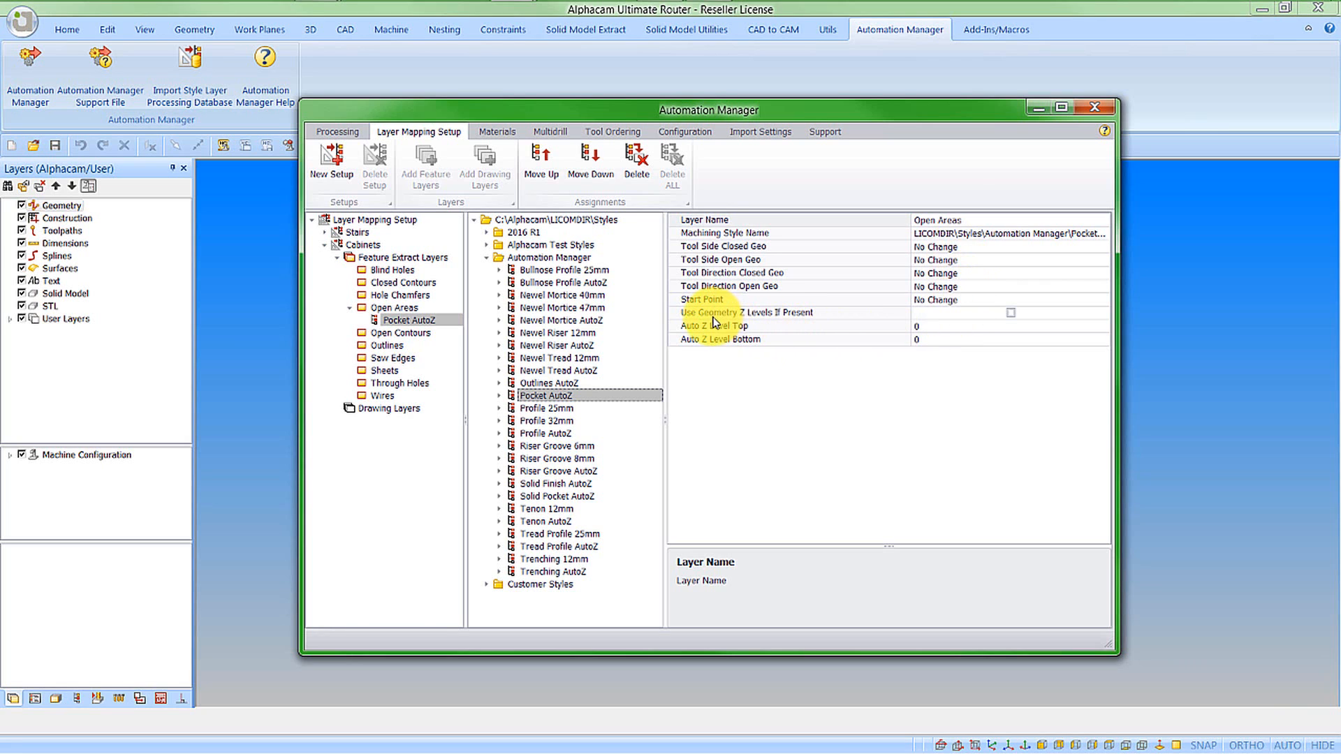
click(1012, 314)
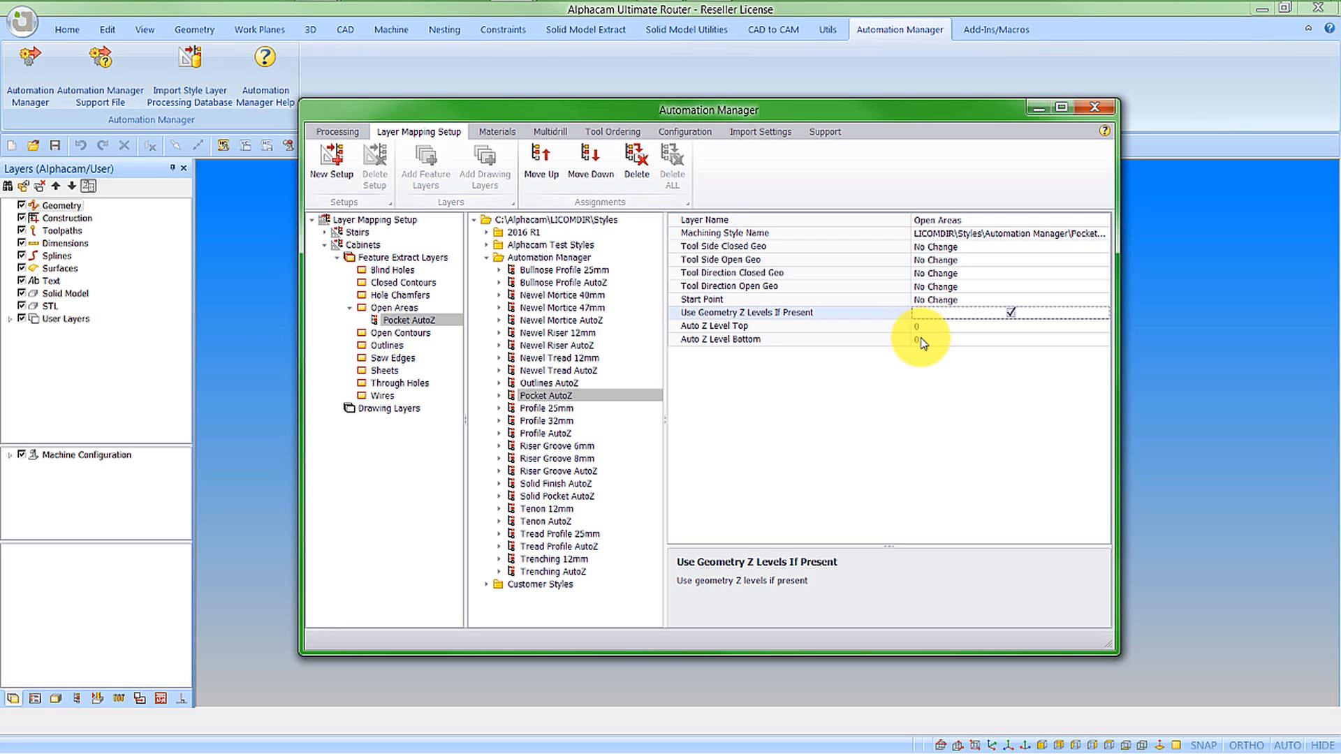
Assign the Outlines AutoZ style to the Outlines layer and enable Use Geometry Z Levels If Present for it.
click(568, 384)
drag(561, 383, 391, 347)
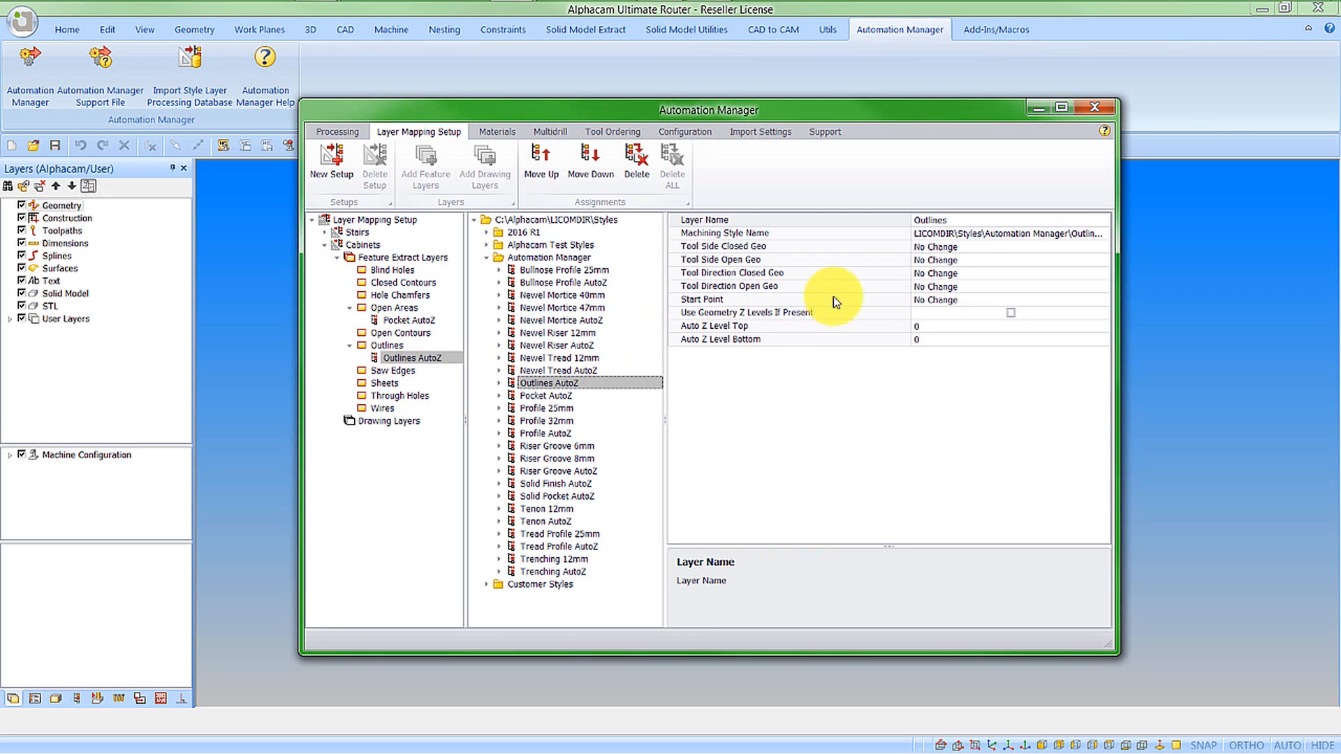
click(1012, 314)
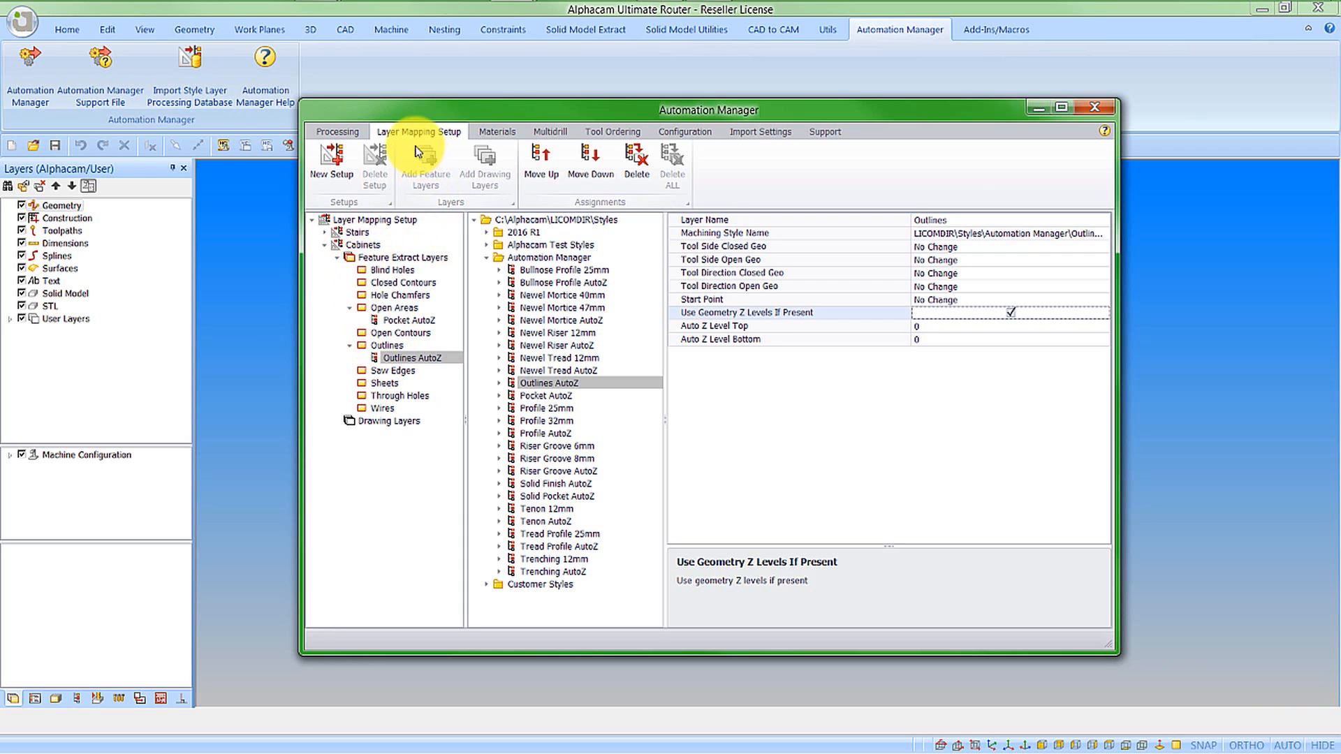
Review the Plain White and Maple materials with their thicknesses, and inspect the sheet defined under the 19mm Maple.
click(498, 133)
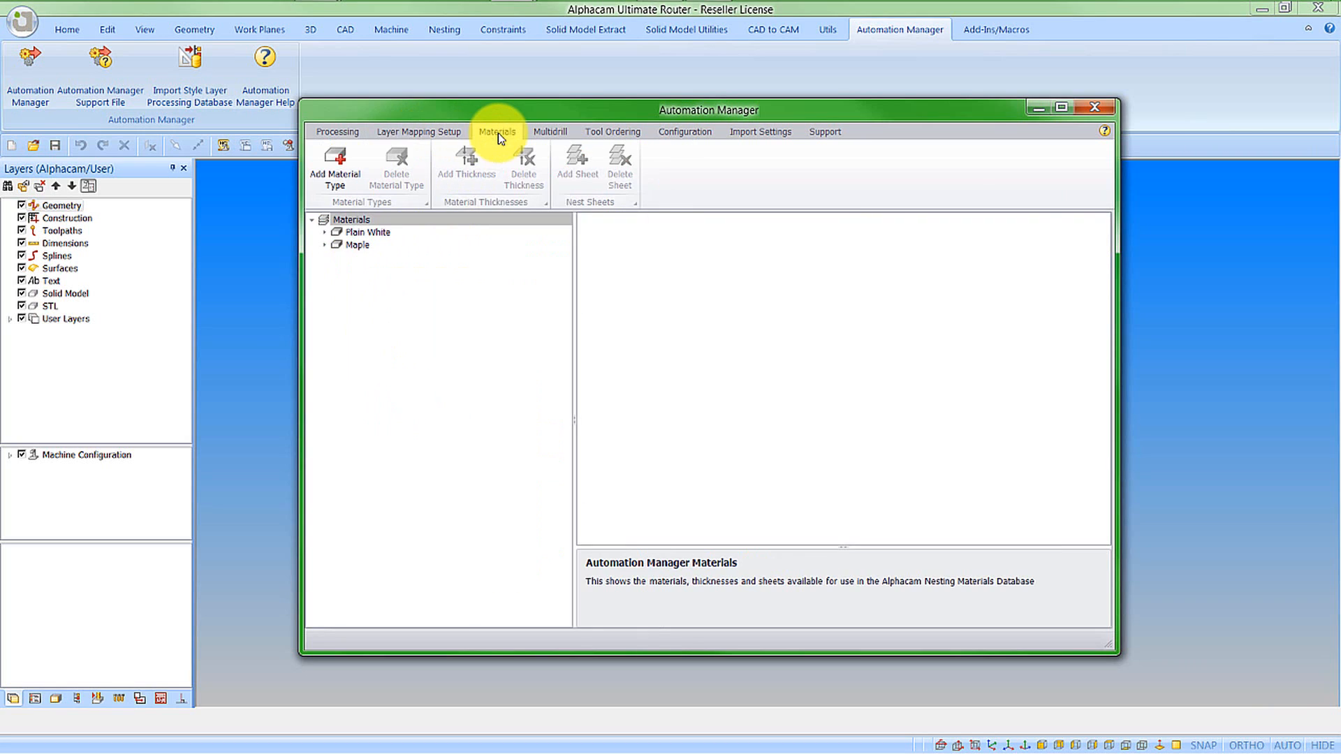
click(324, 231)
click(324, 270)
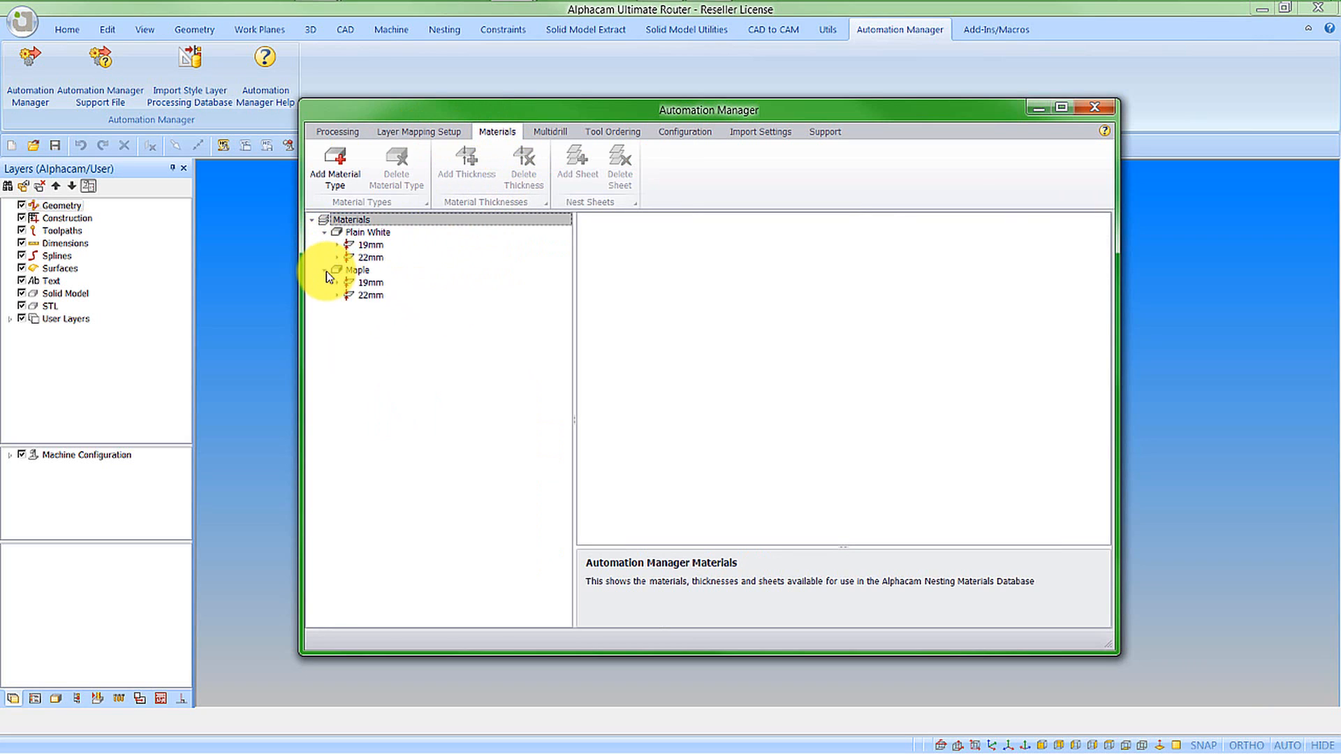
click(338, 283)
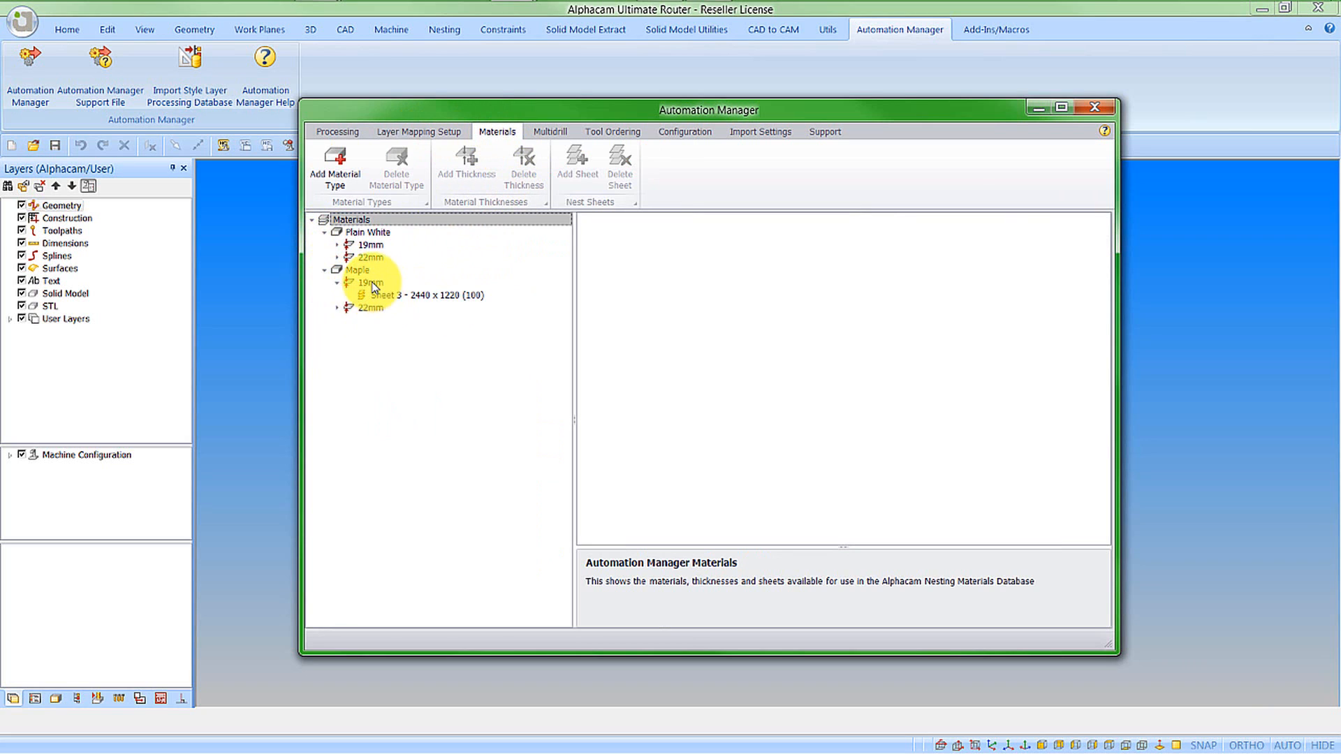
click(374, 285)
click(381, 295)
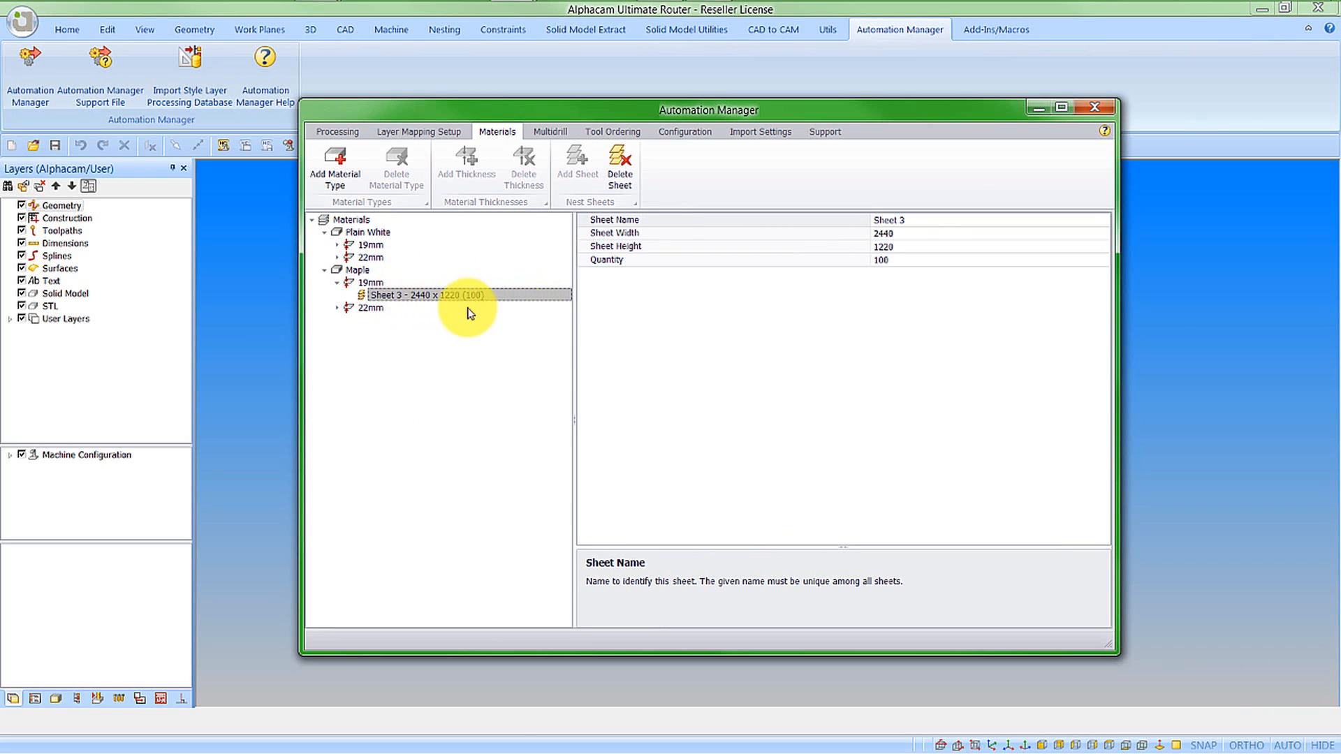
double_click(354, 271)
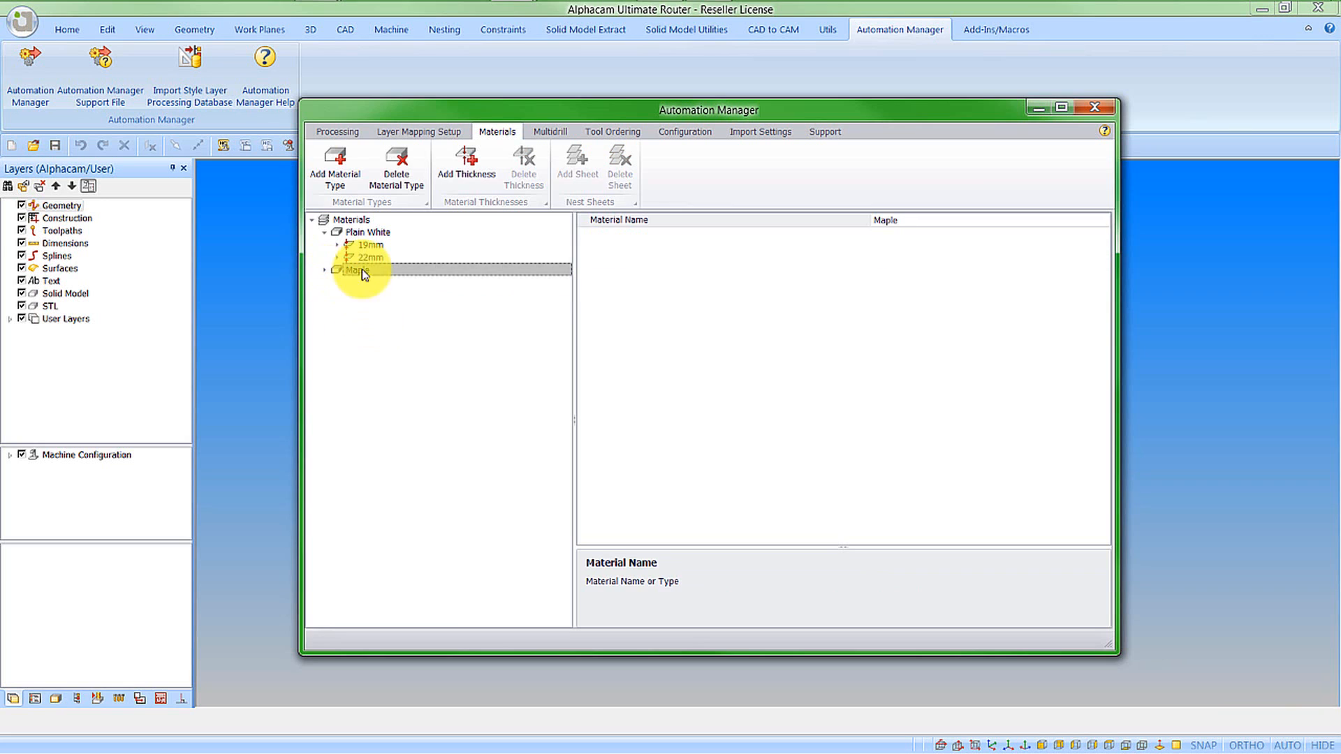
Add a new material type and name it Beech.
click(335, 162)
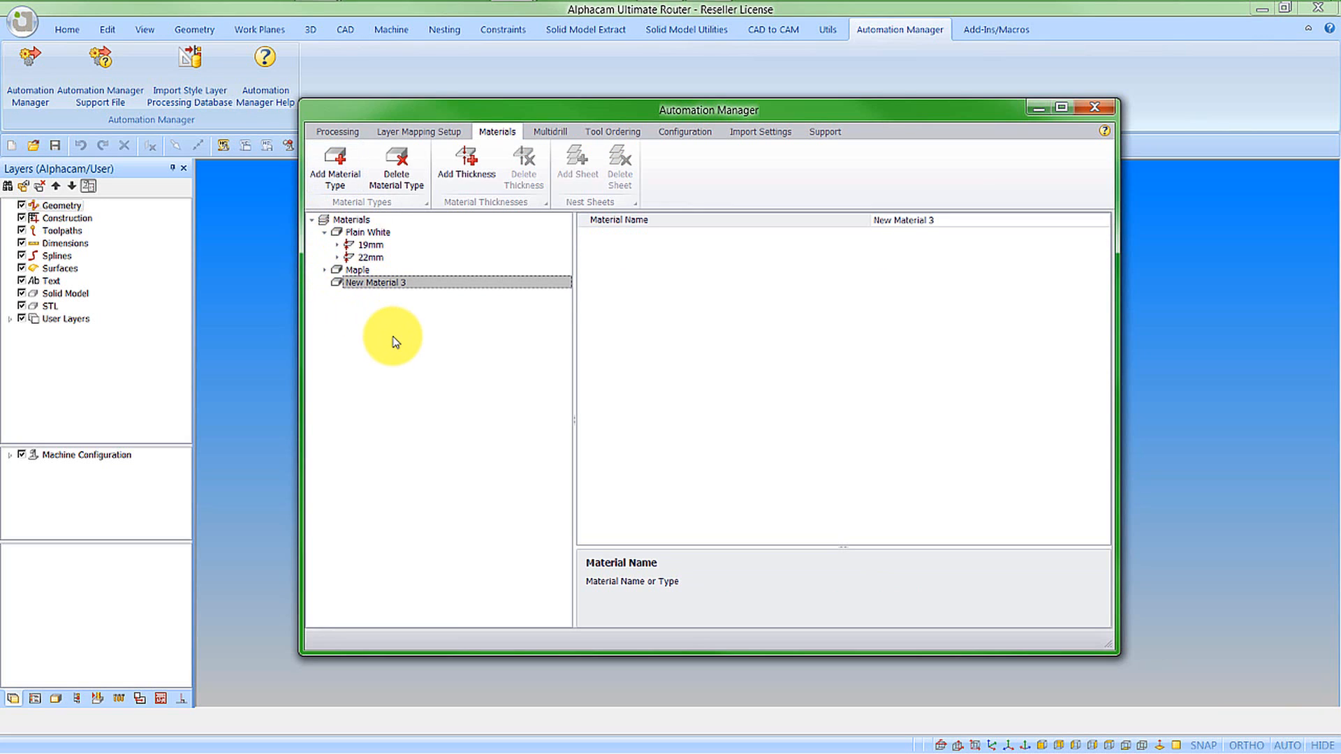
click(927, 221)
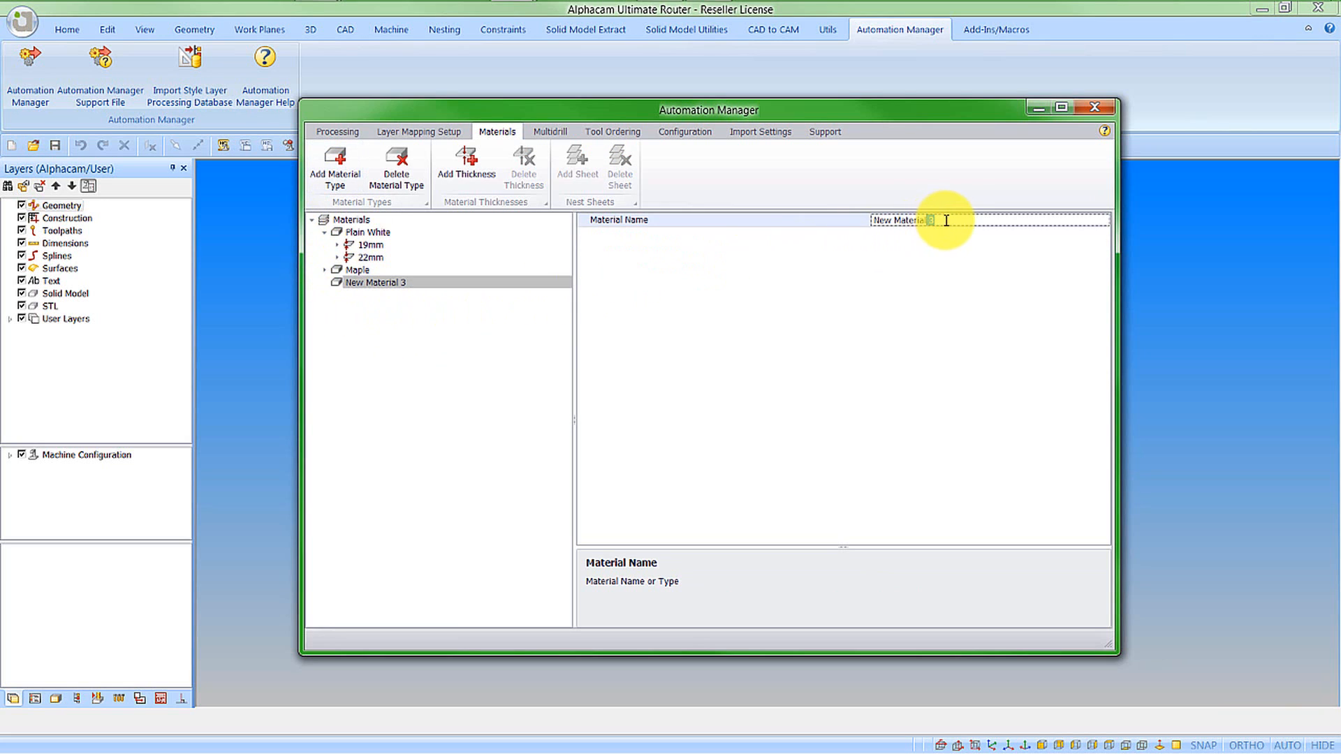
drag(931, 220, 814, 239)
text(Beech)
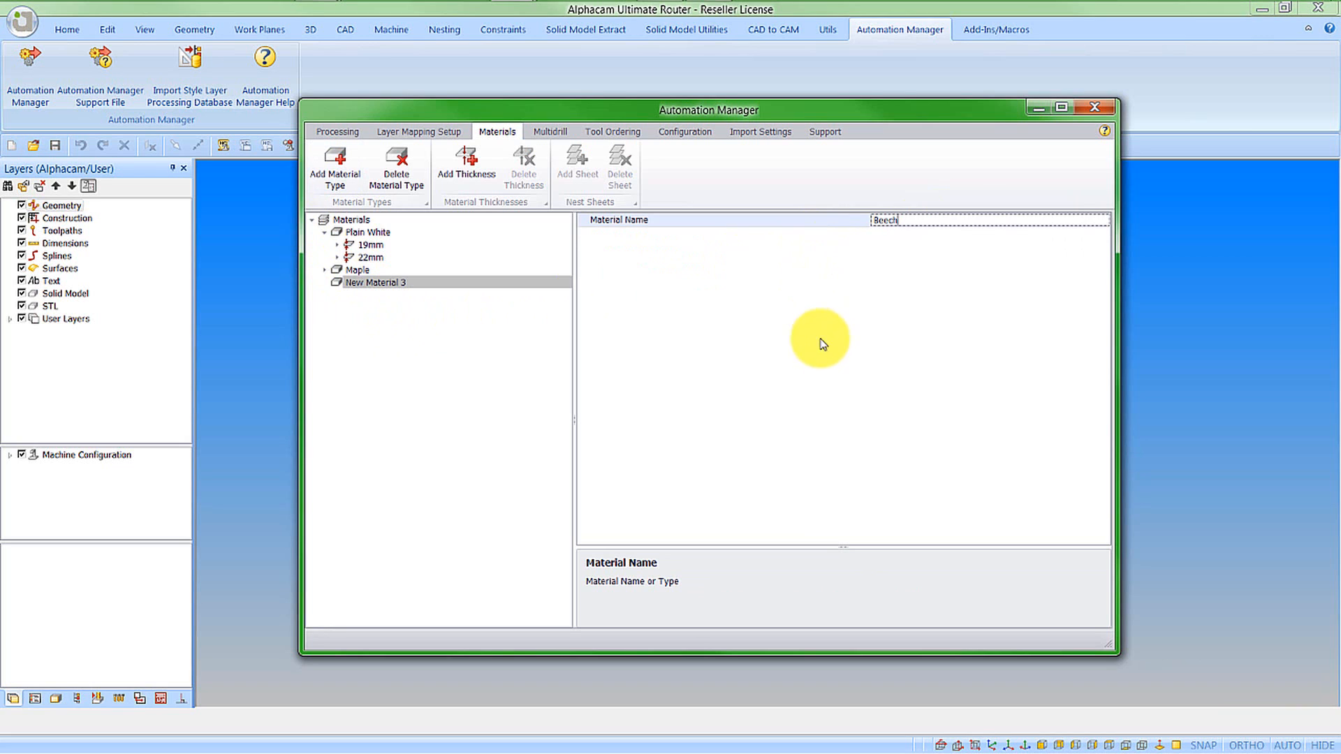
Add a thickness with one nest sheet to the Beech material, and set the thickness to 19 mm.
click(466, 174)
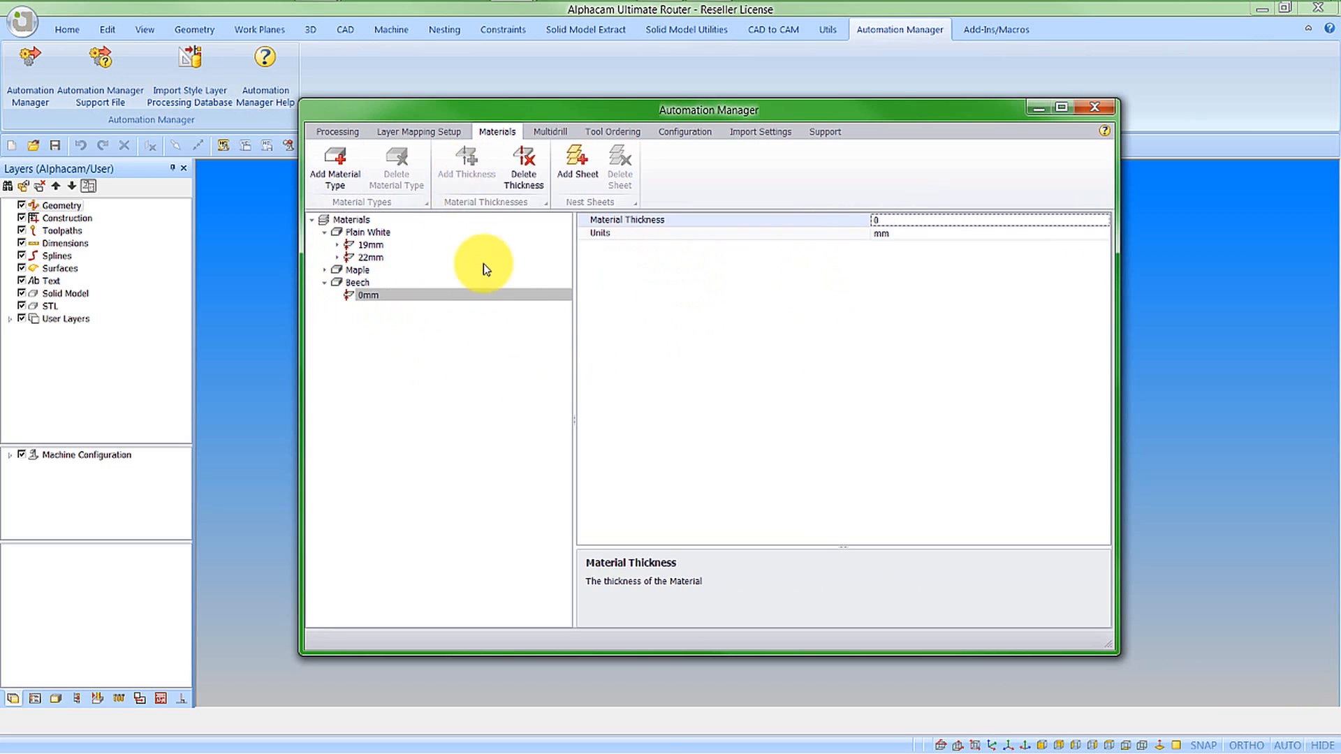
click(892, 220)
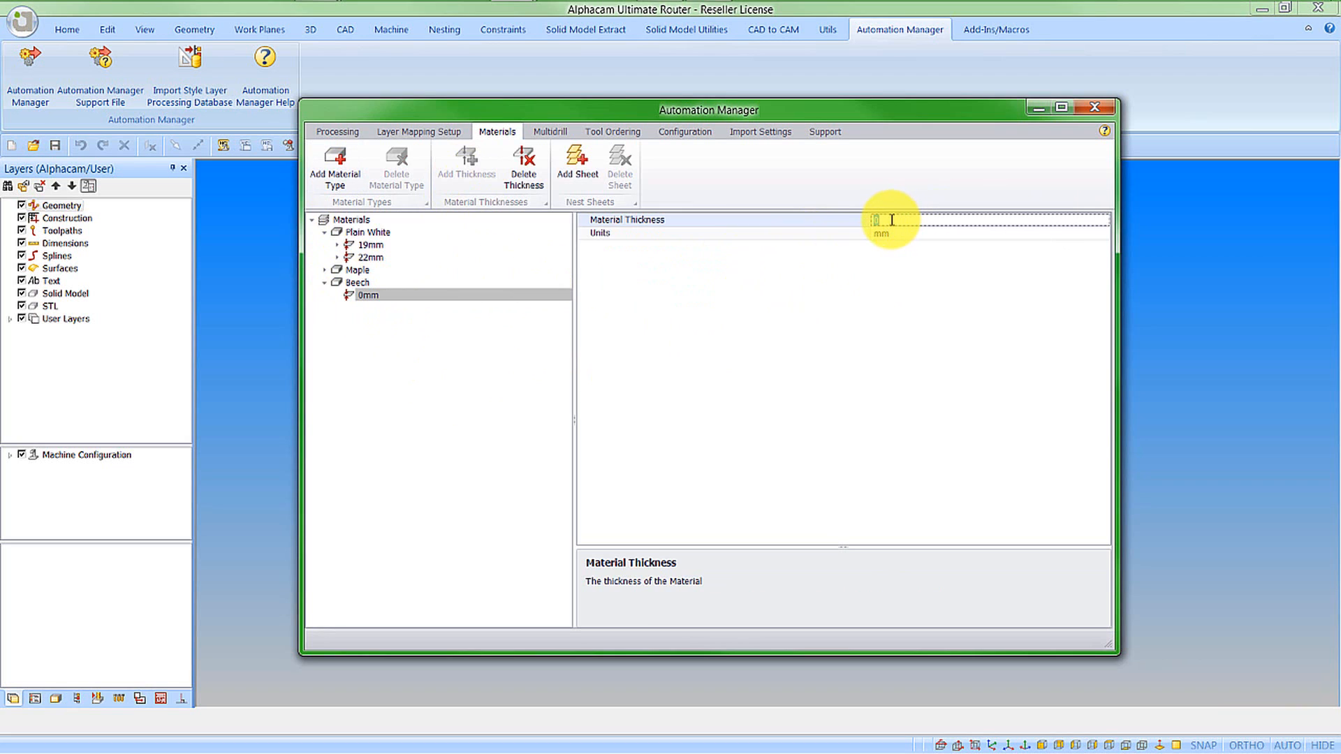
text(19)
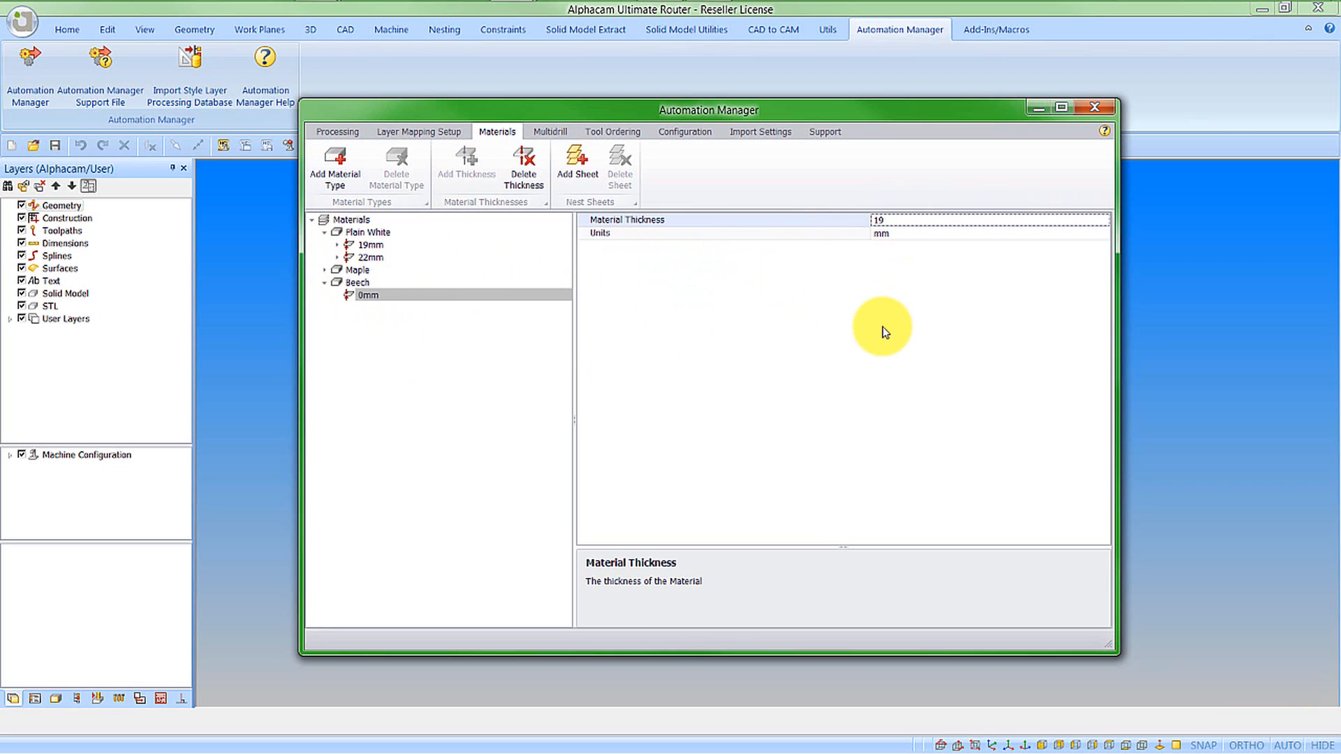
click(567, 171)
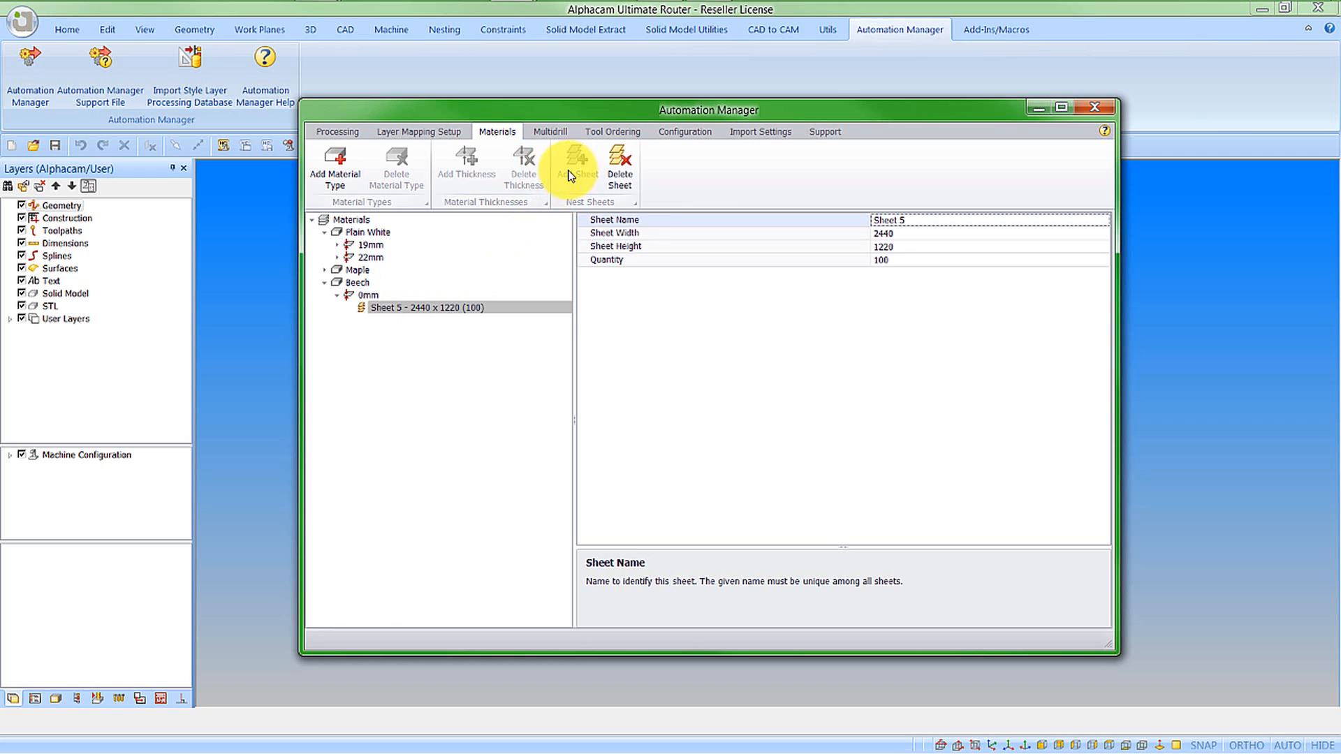
click(368, 295)
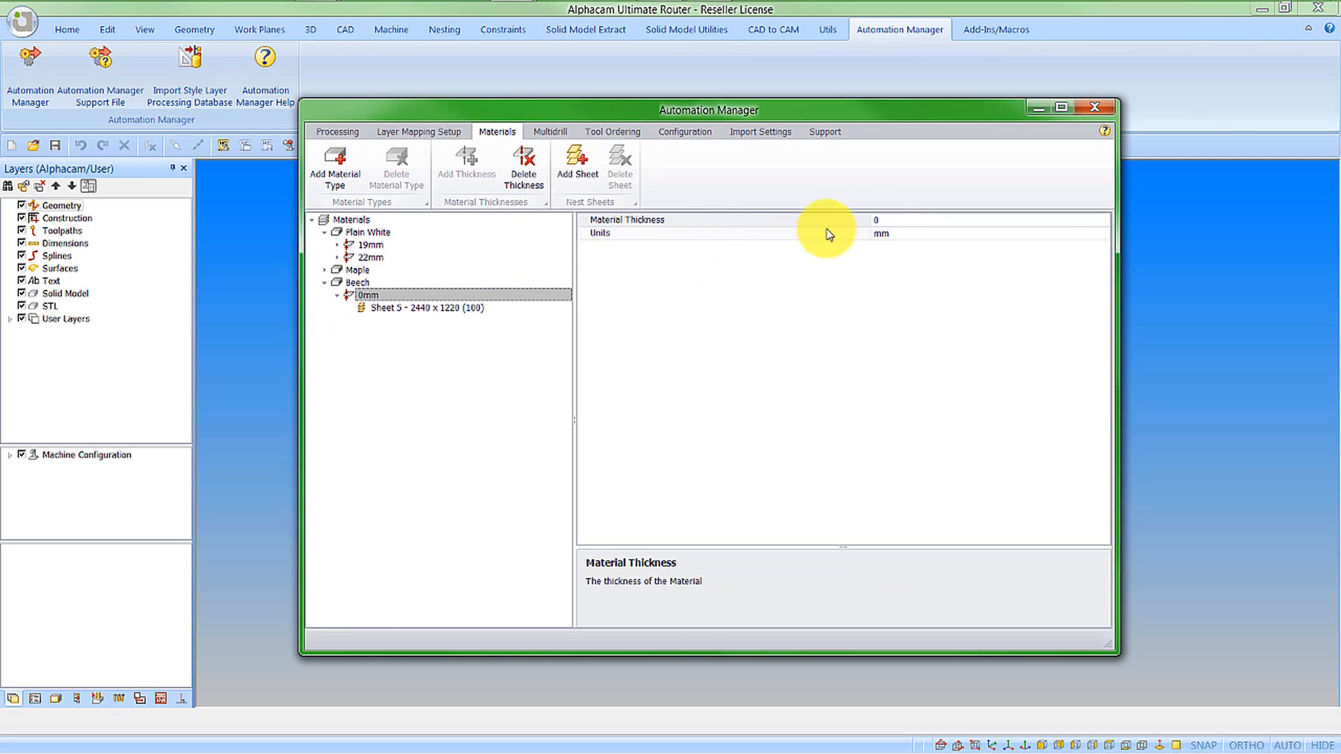
click(878, 219)
text(19)
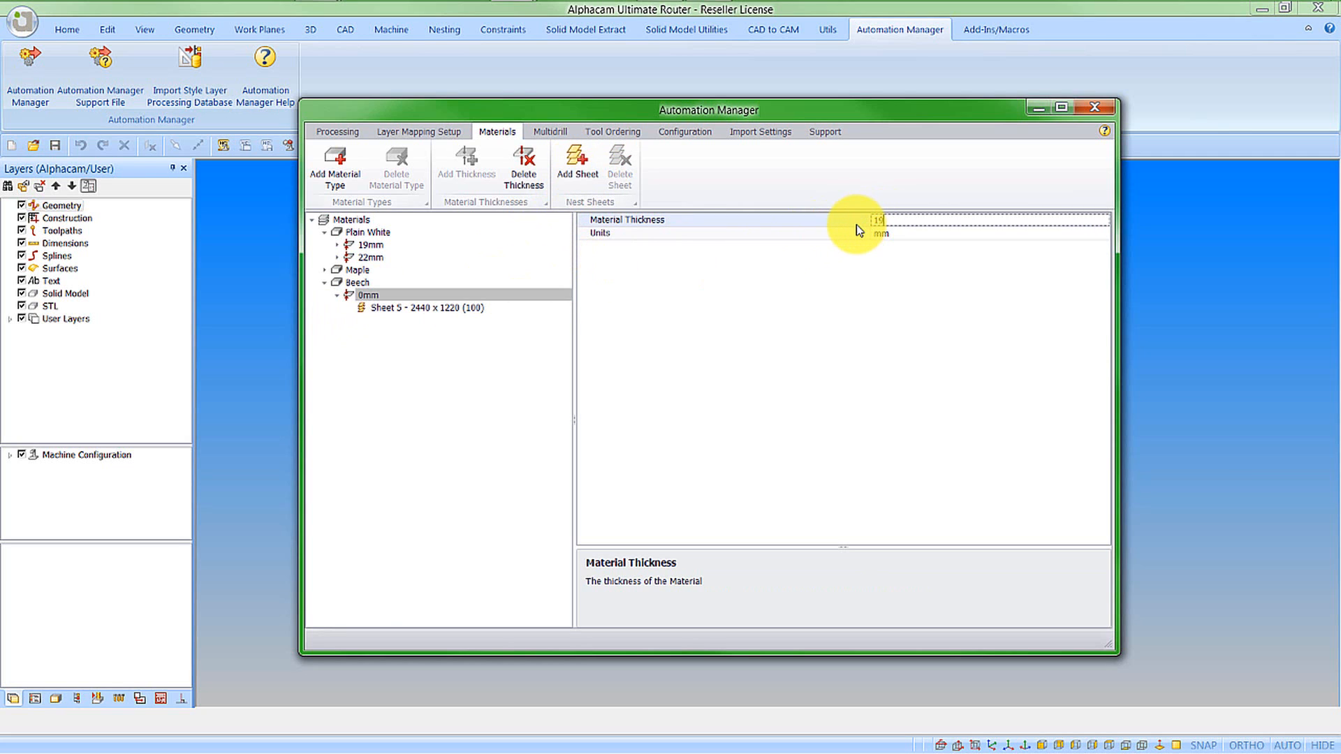
key(Return)
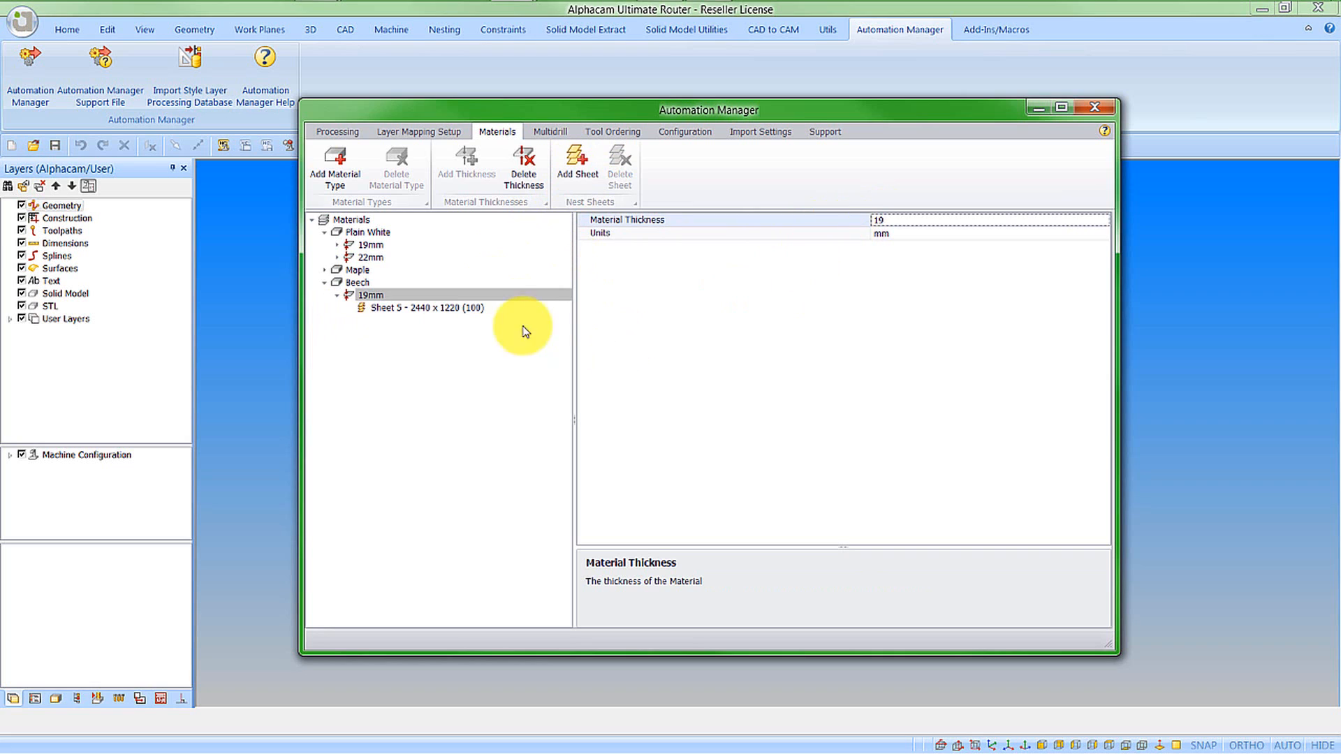
Inspect the width, height, quantity and name properties of the sheet under the 19mm Beech.
click(446, 307)
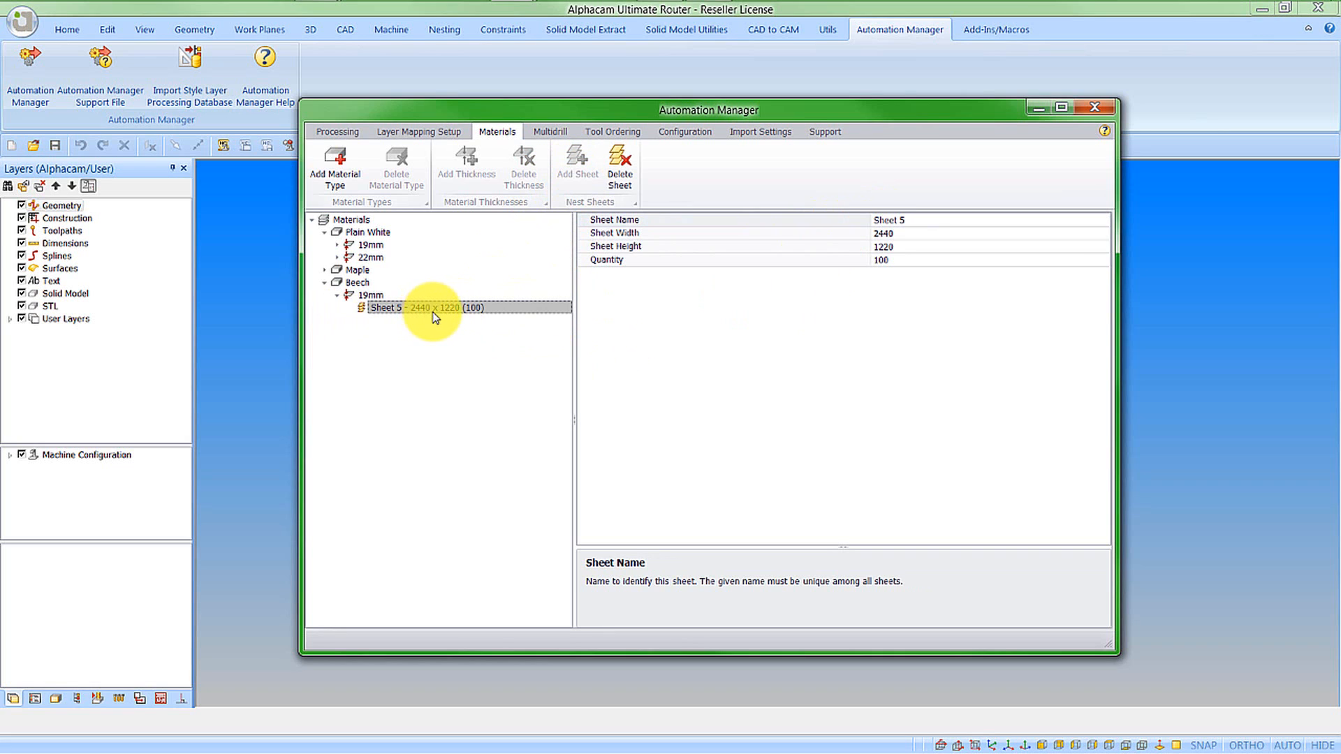
click(897, 237)
click(903, 250)
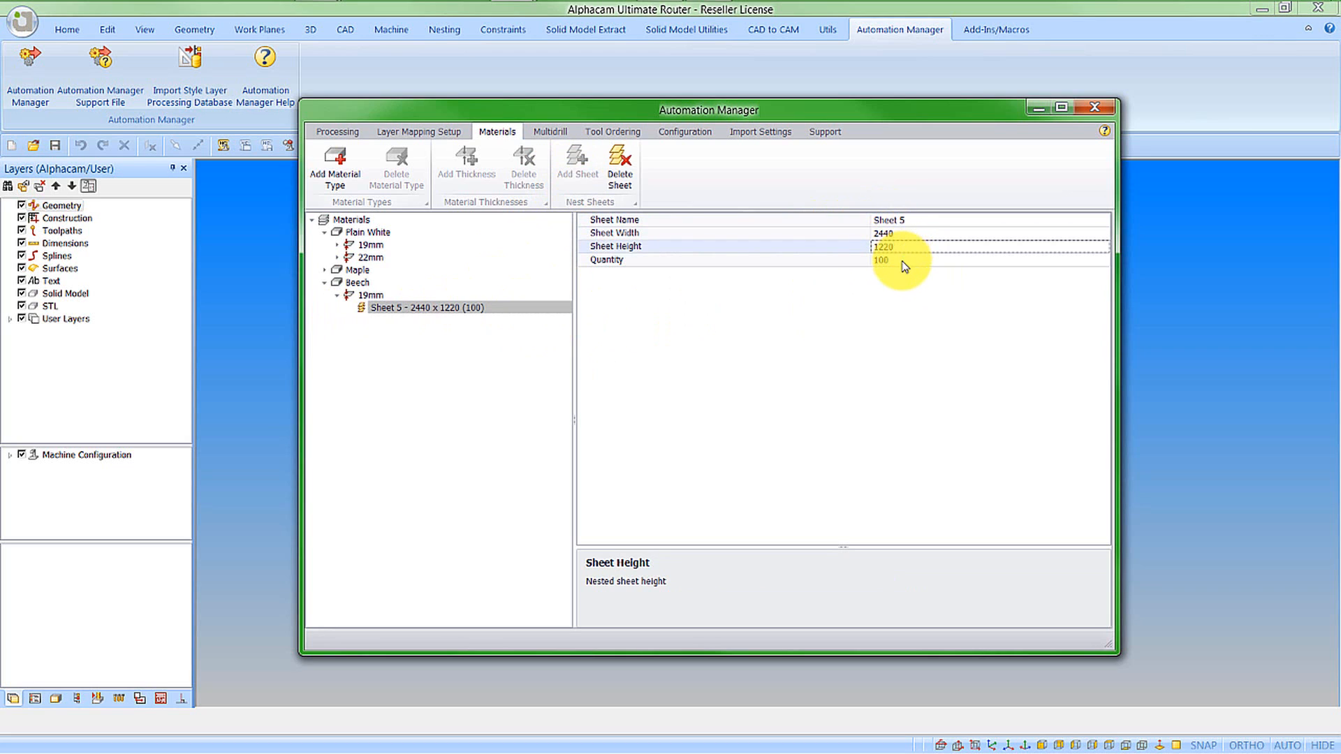
click(904, 261)
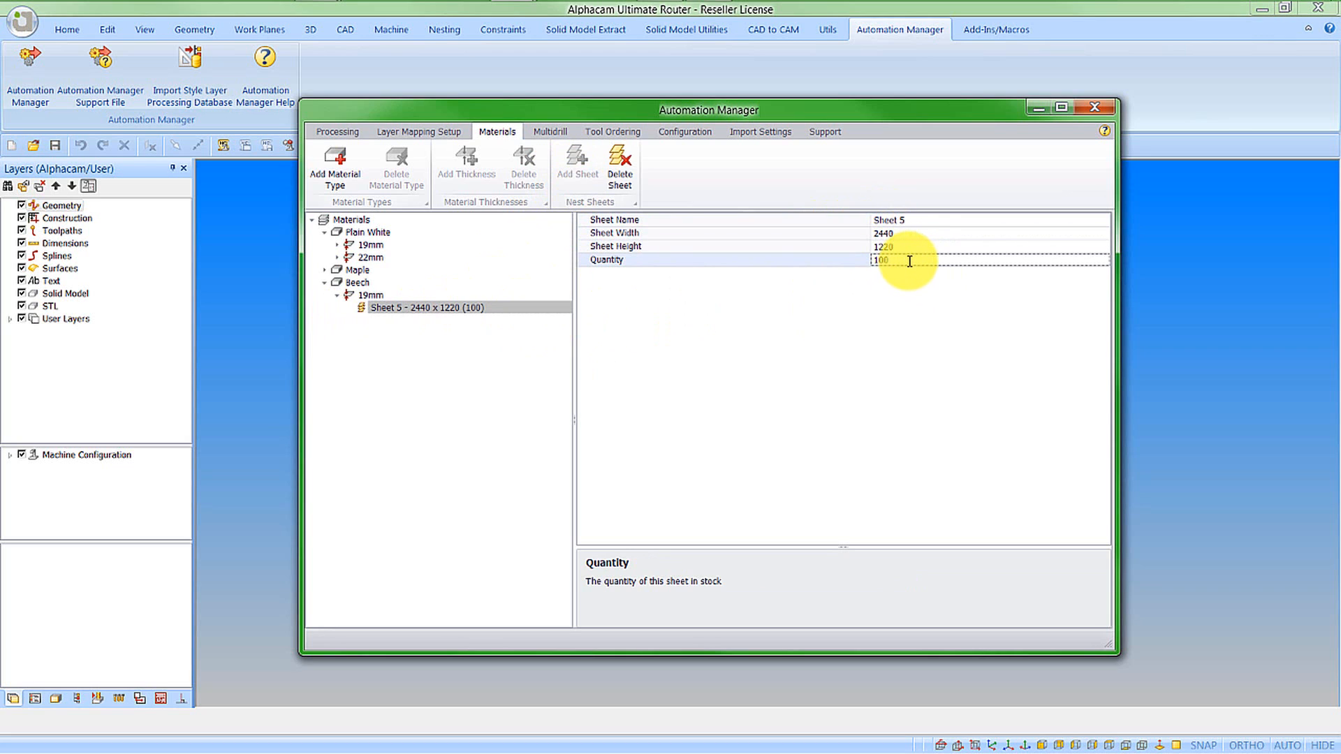
click(918, 219)
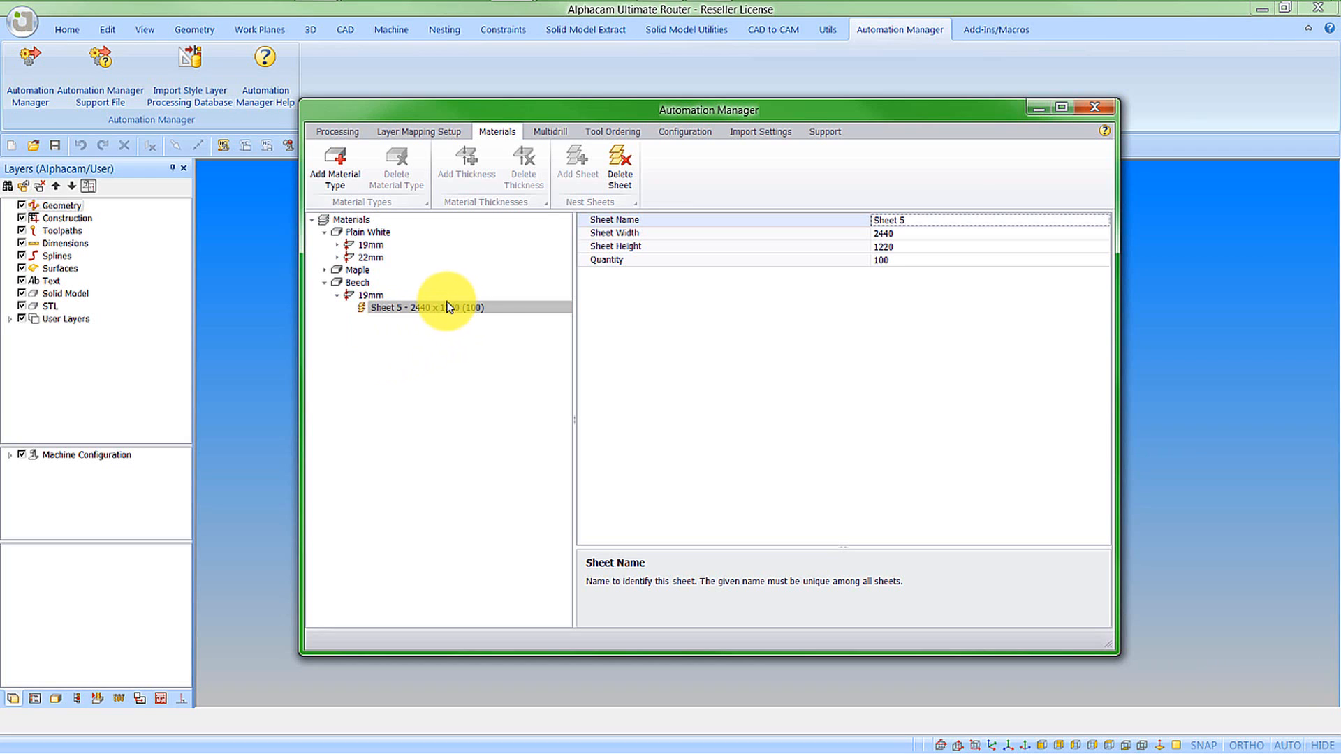
Examine the Generic multidrill head's drill layout and its configuration properties.
click(549, 133)
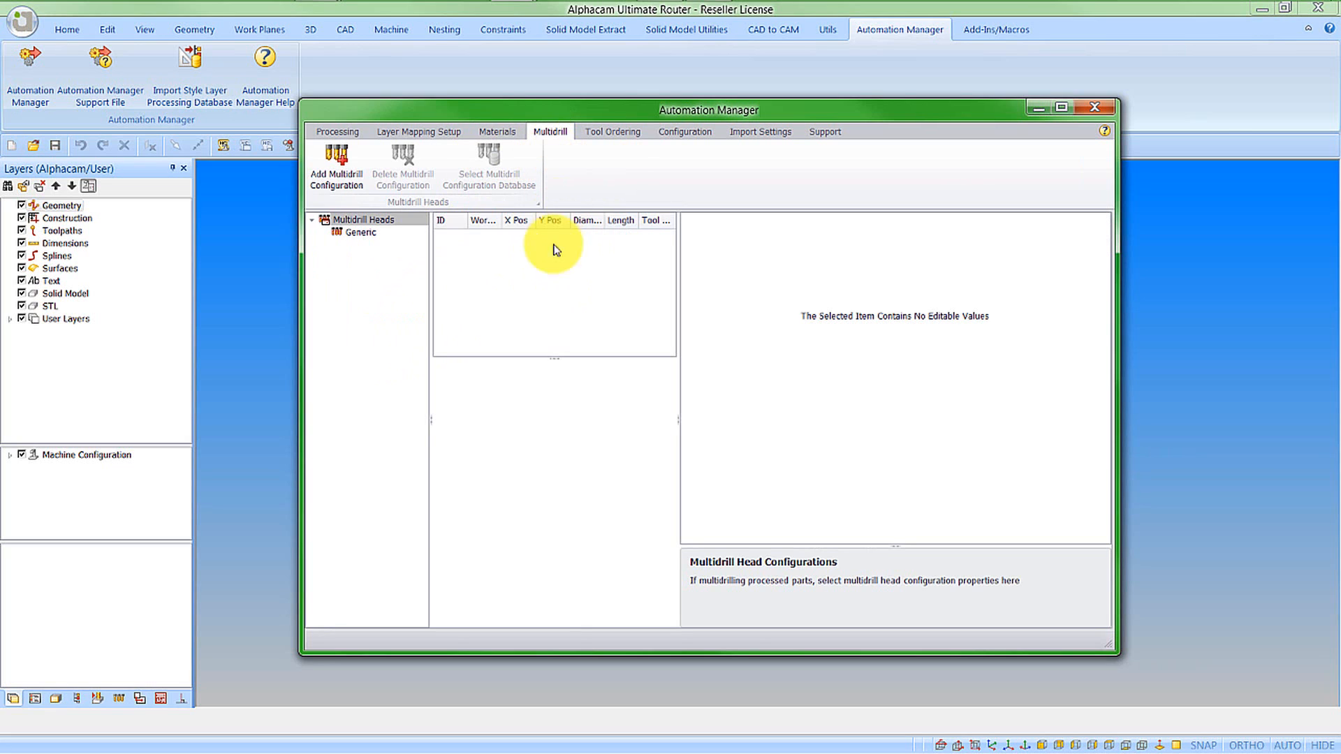
click(360, 233)
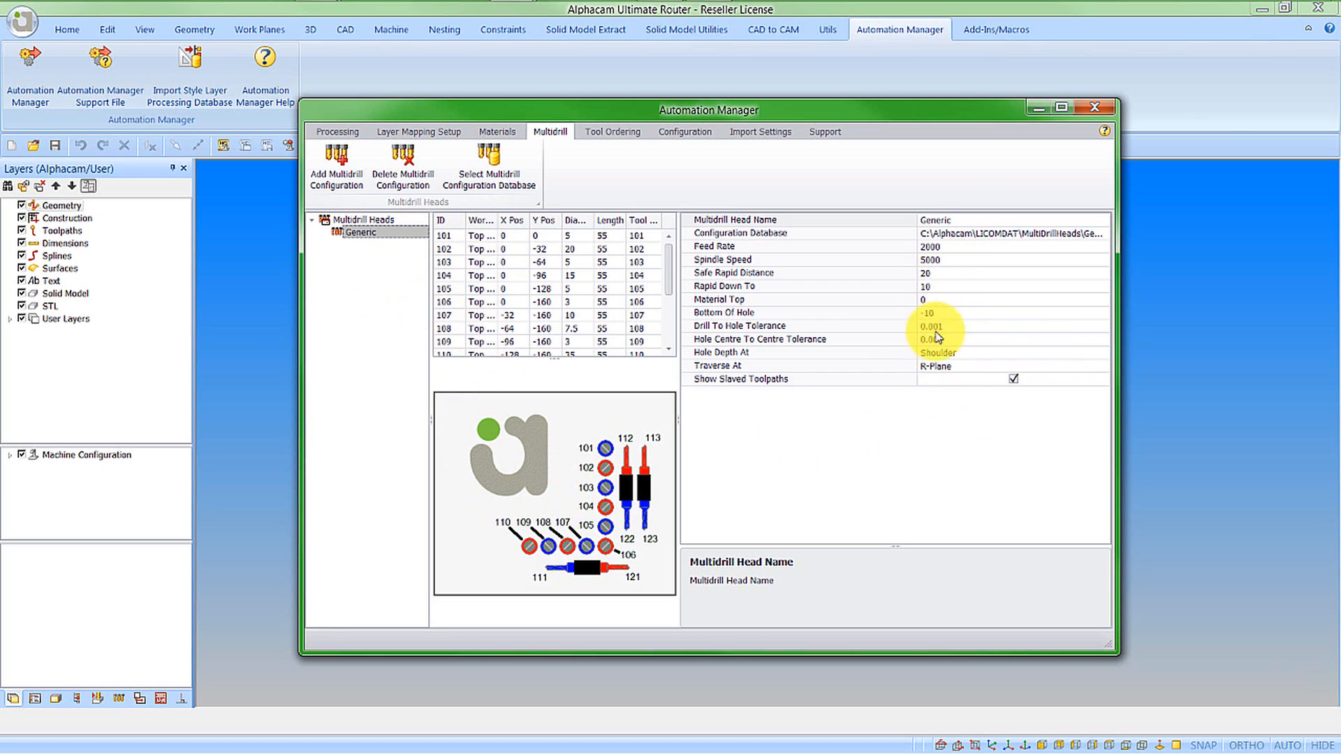
Create a new tool ordering list and name it Cabinets.
click(605, 133)
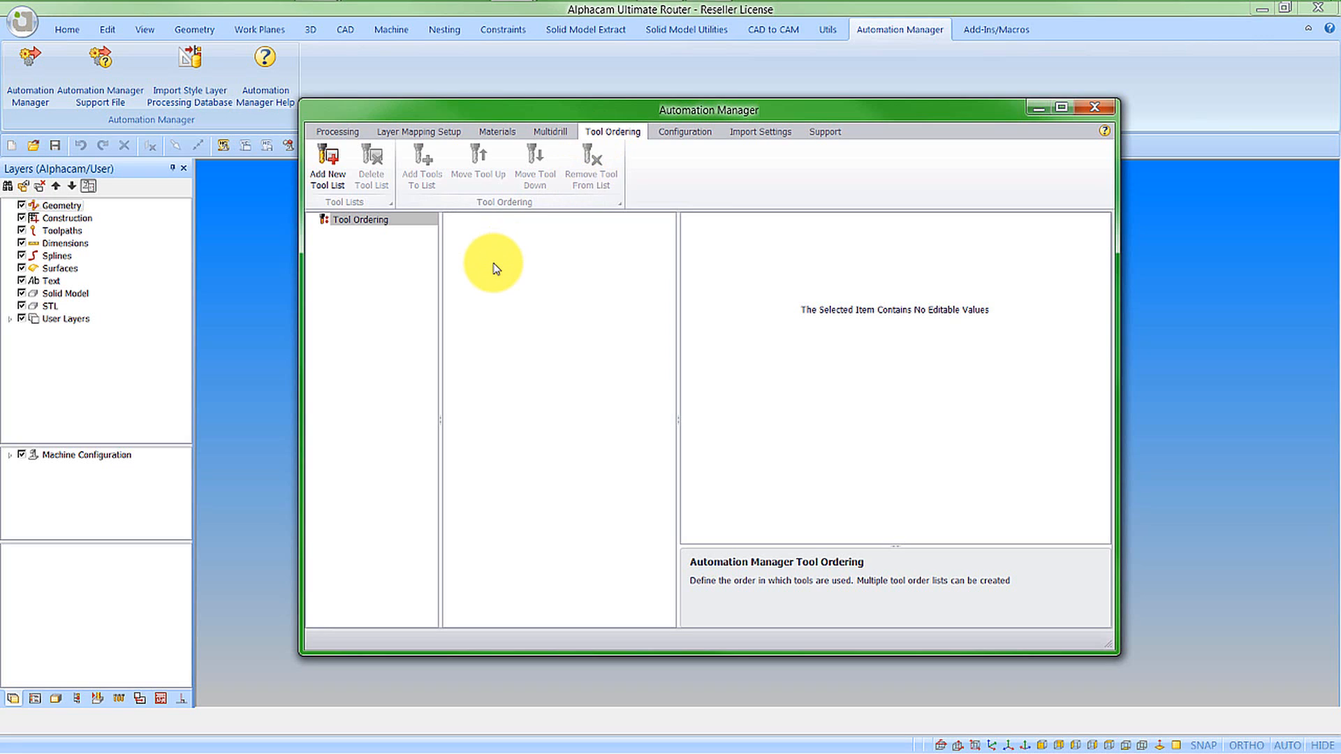
click(333, 180)
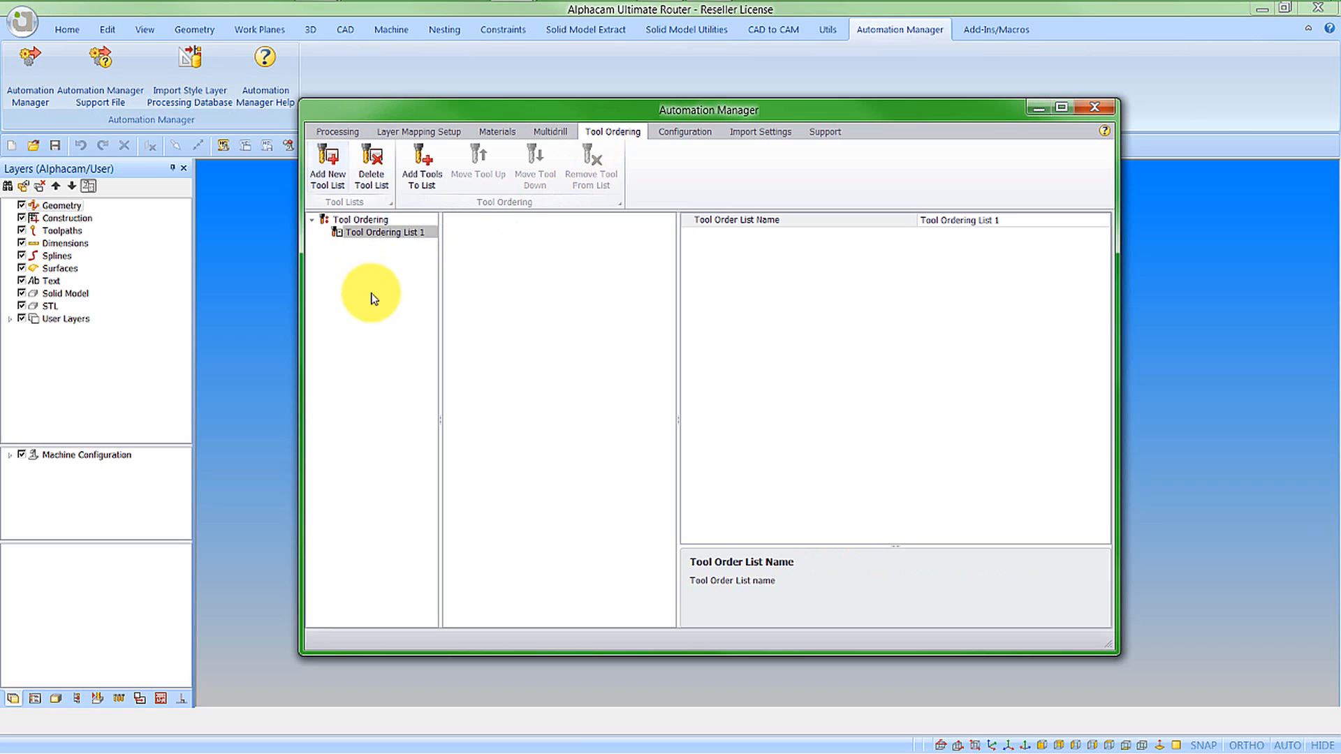
click(1011, 220)
drag(1011, 220, 922, 221)
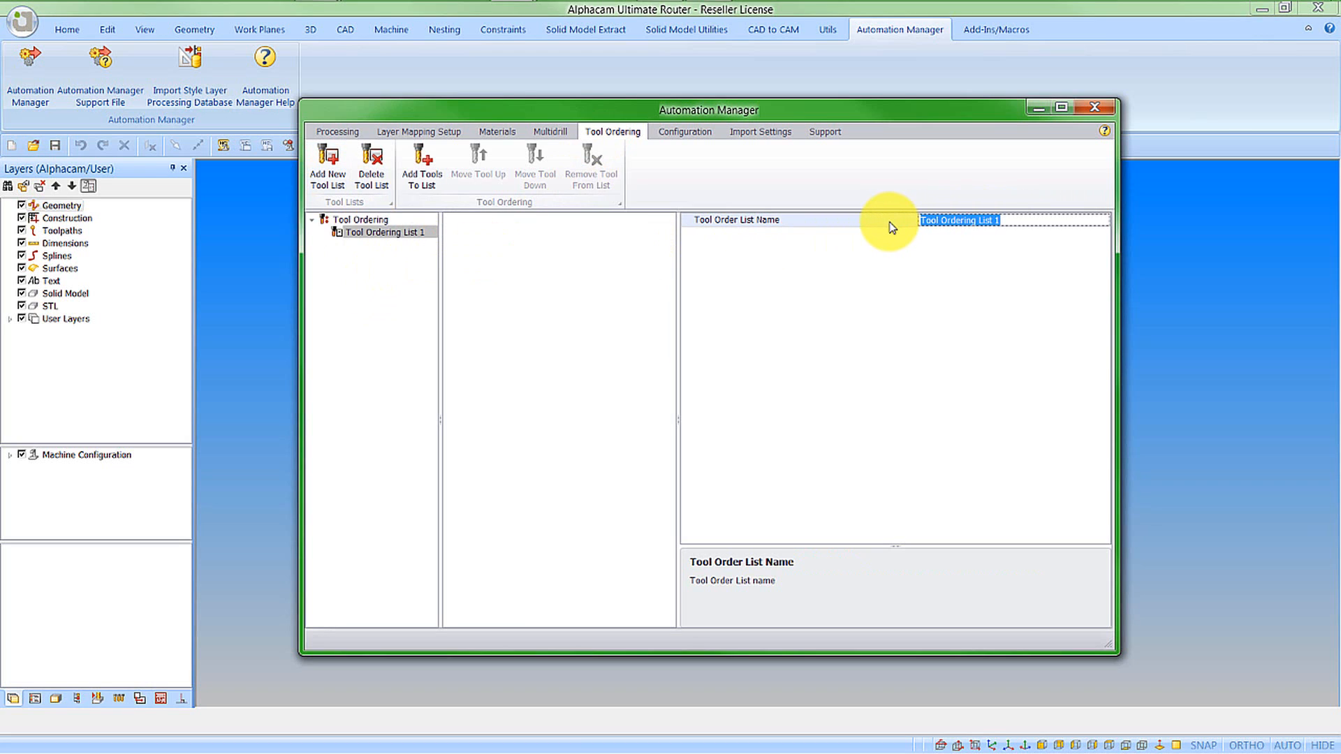
text(Cabinets)
key(Return)
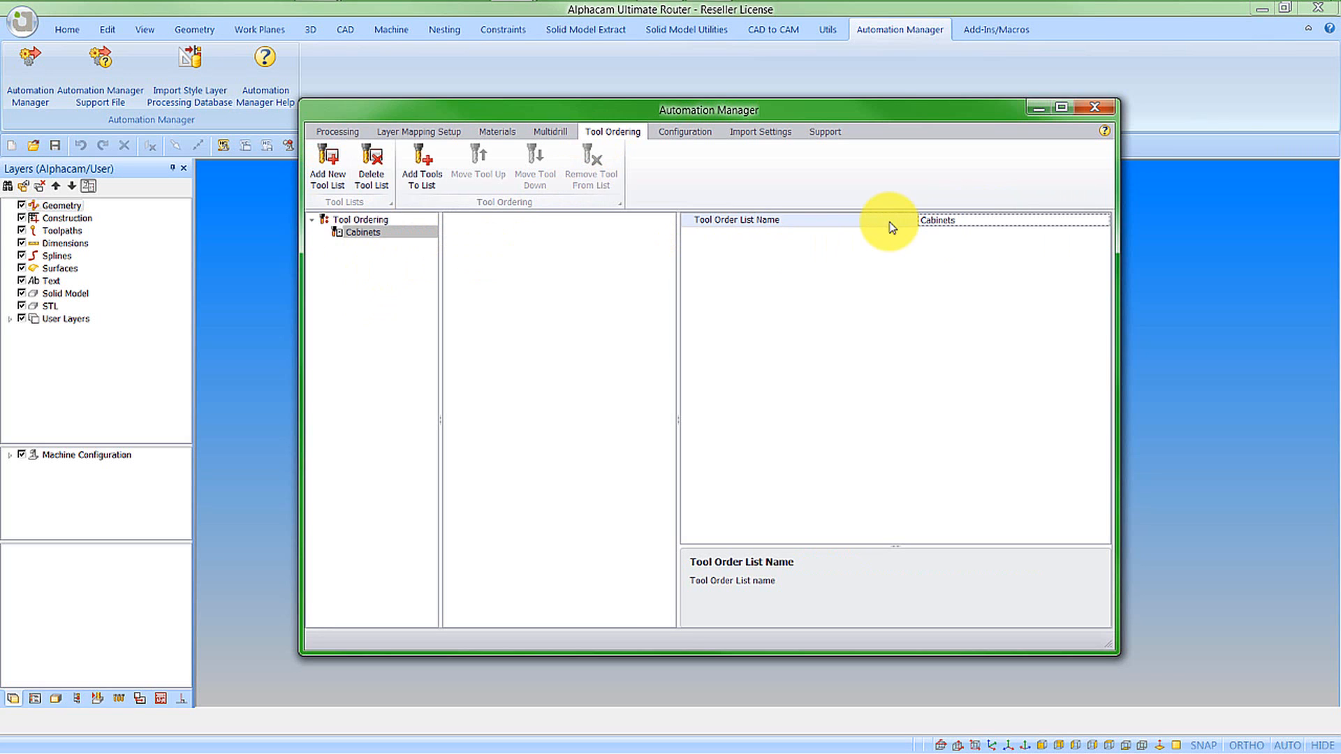
Add the 6mm Flat and 16mm Flat tools from the Alphacam 2016 R1 folder to the Cabinets tool list.
click(421, 175)
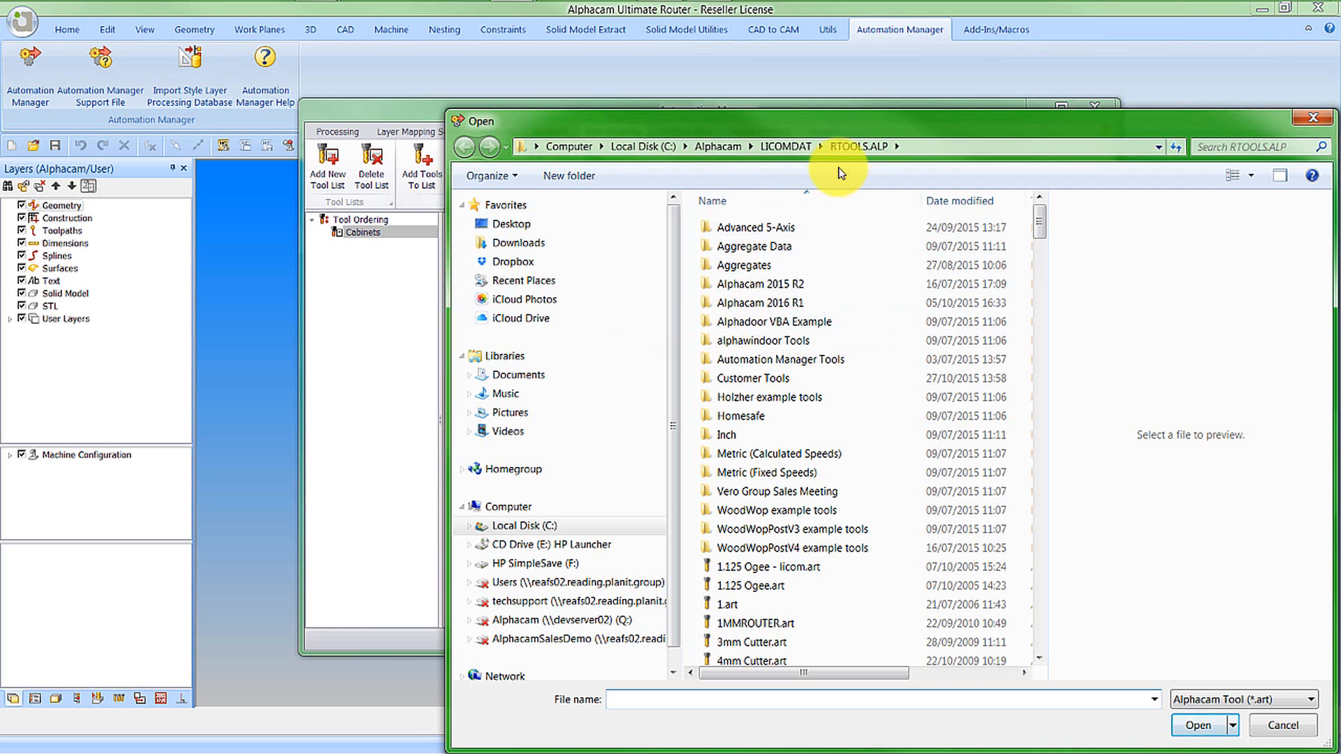
double_click(774, 301)
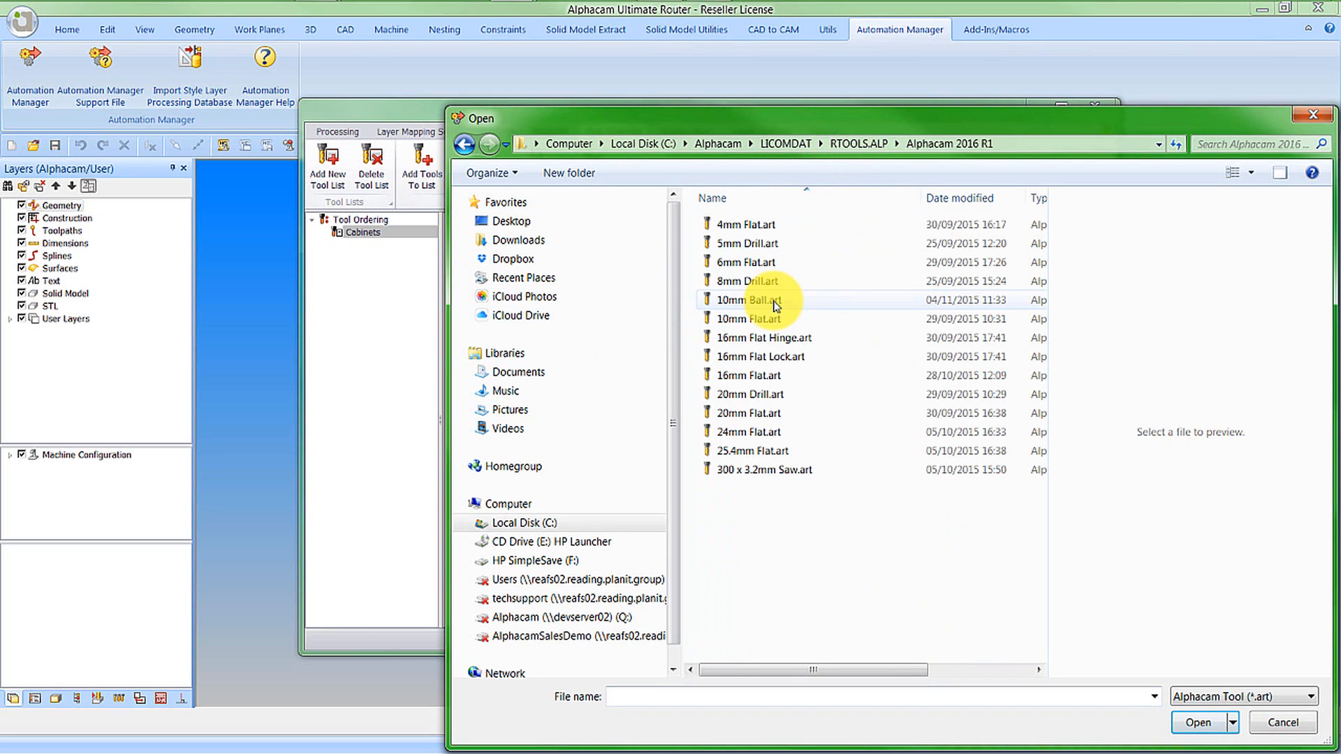
double_click(742, 263)
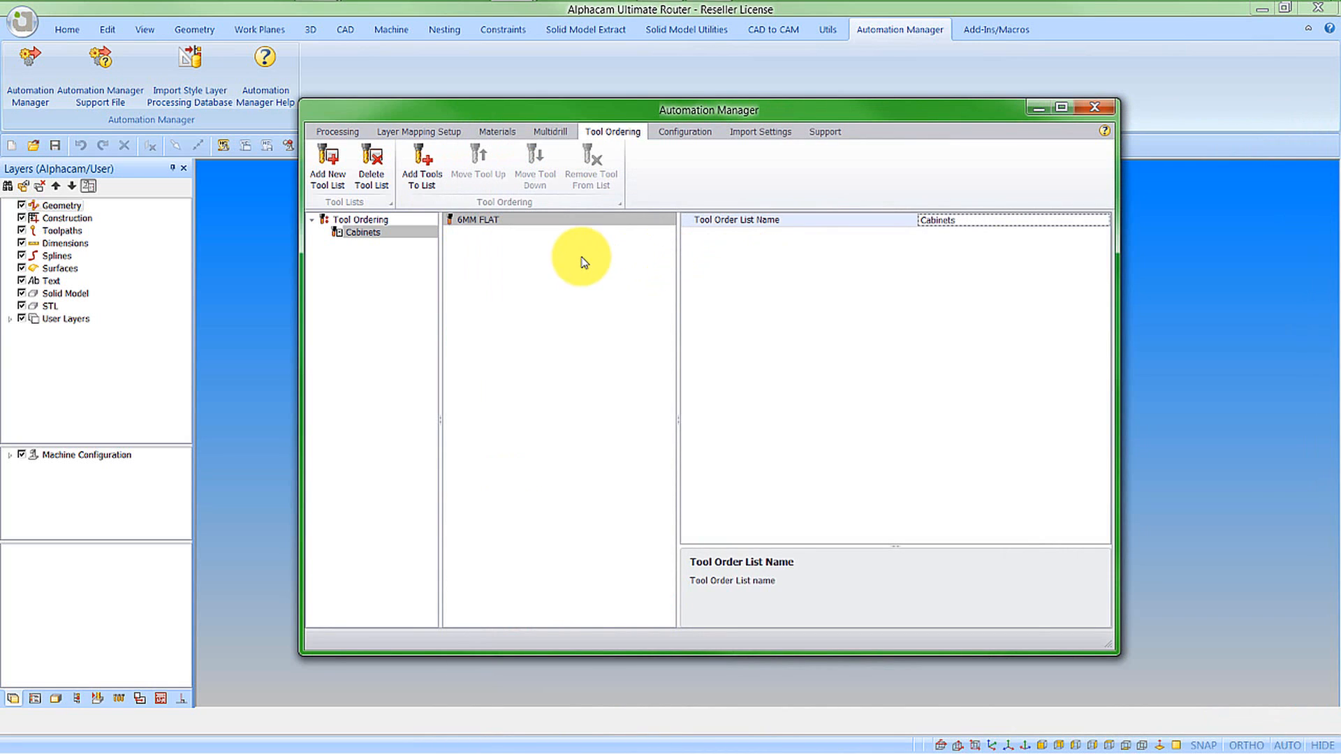
click(422, 183)
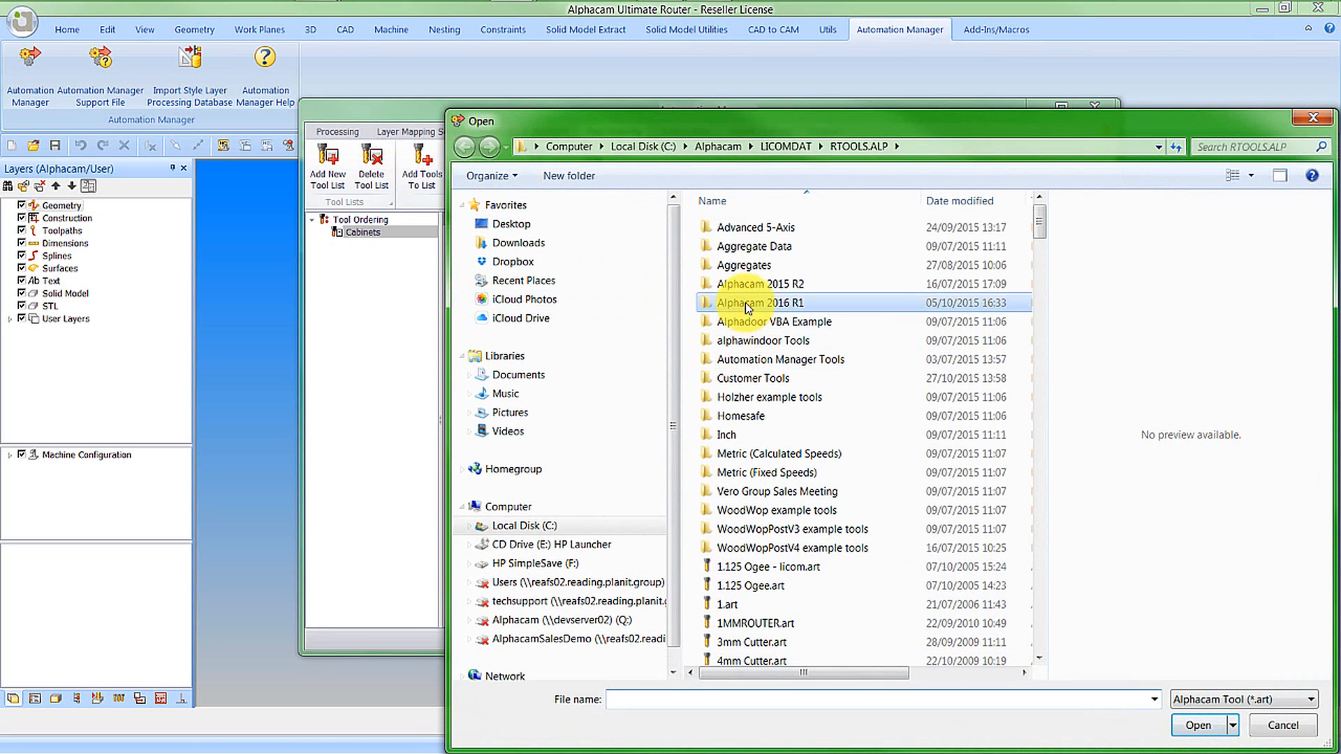
double_click(745, 303)
double_click(746, 378)
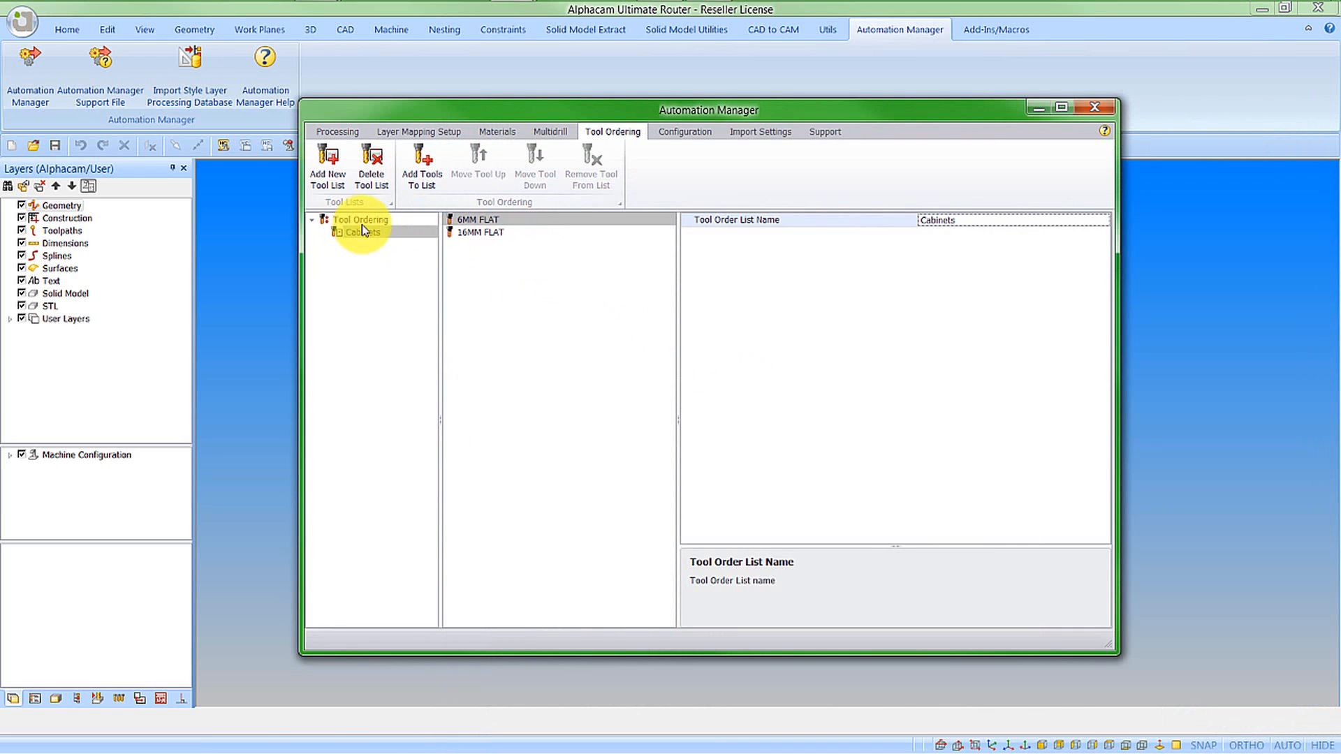
Inspect the order and properties of the 6MM FLAT and 16MM FLAT tools in the Cabinets list.
click(463, 232)
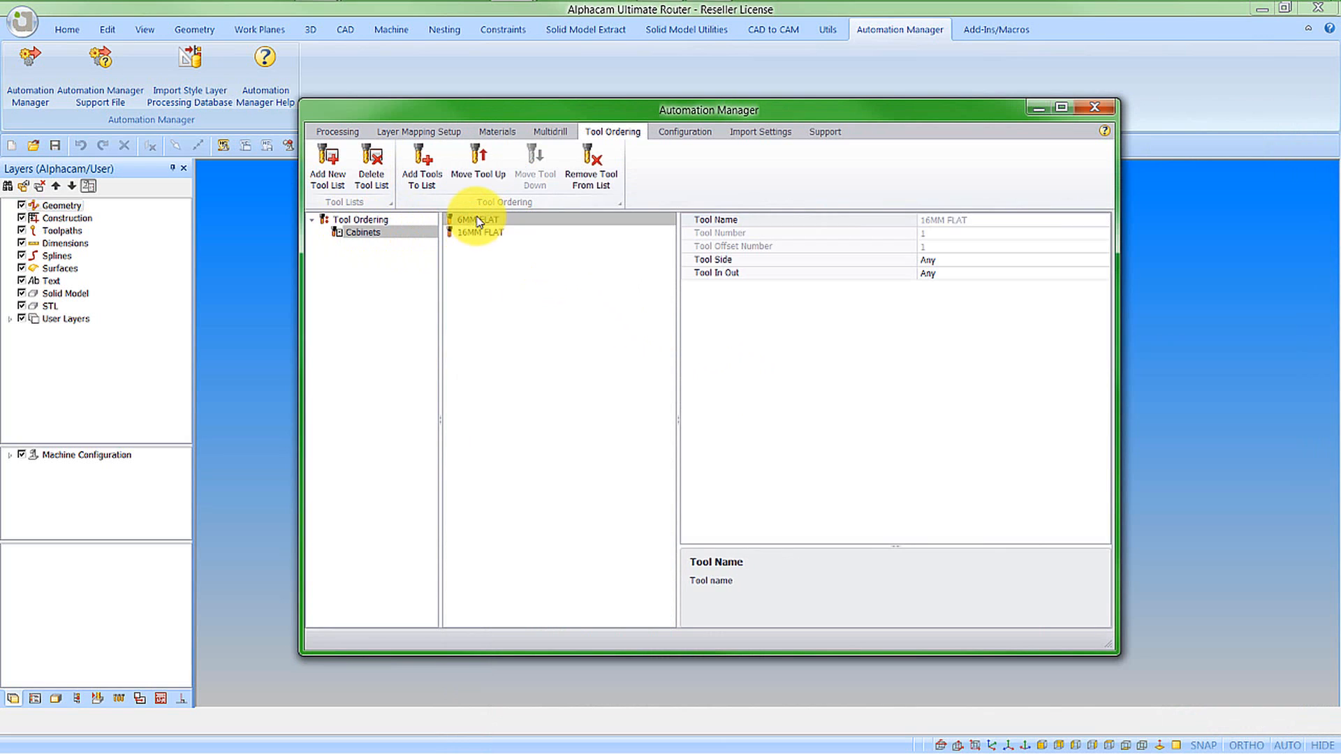
click(482, 233)
click(480, 220)
click(481, 233)
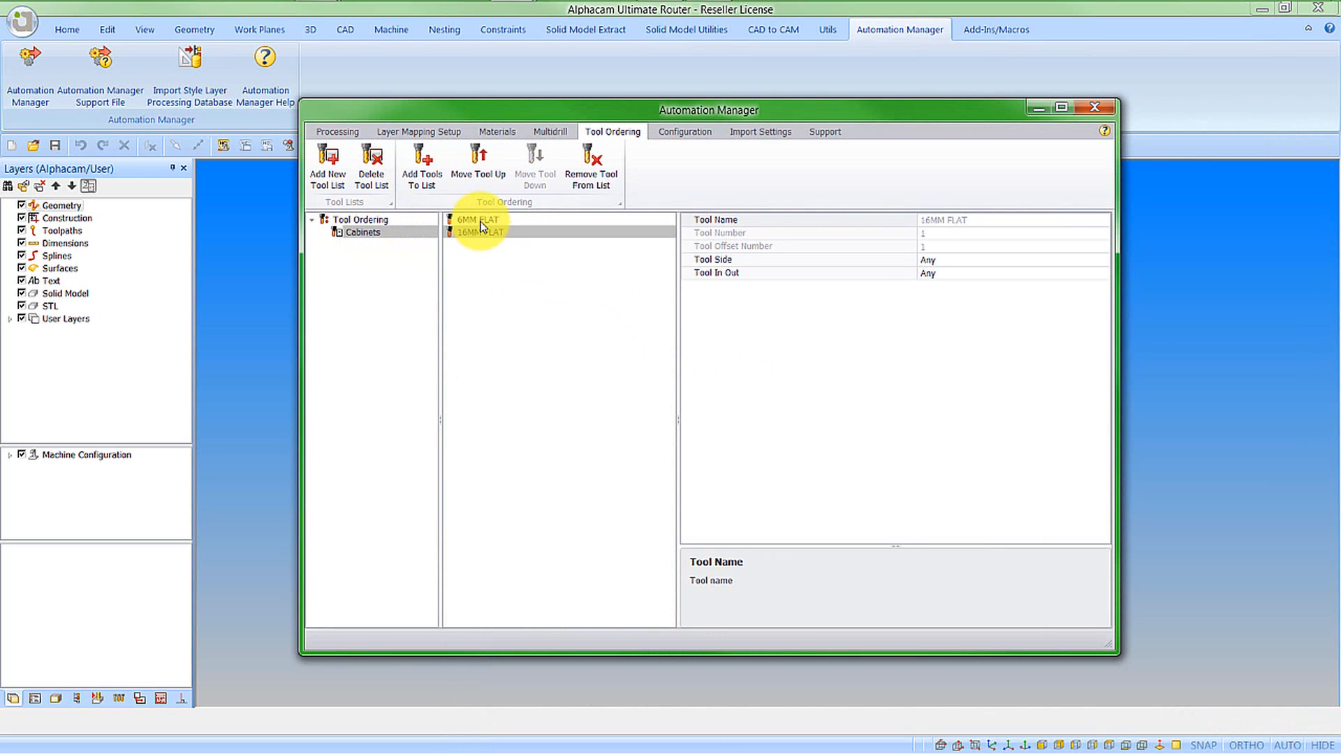
click(480, 221)
click(484, 232)
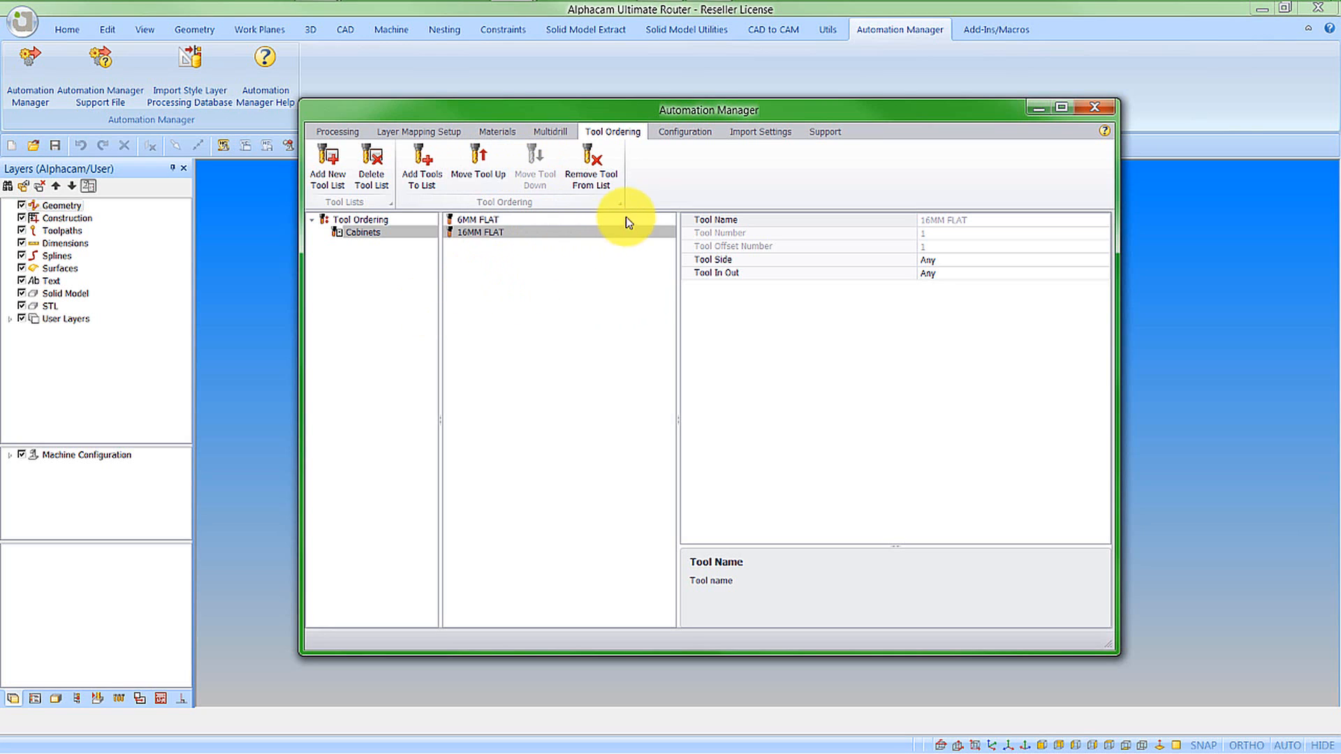
Review the Single Parts configuration's post processor, output locations, NC file extension and processing options.
click(674, 132)
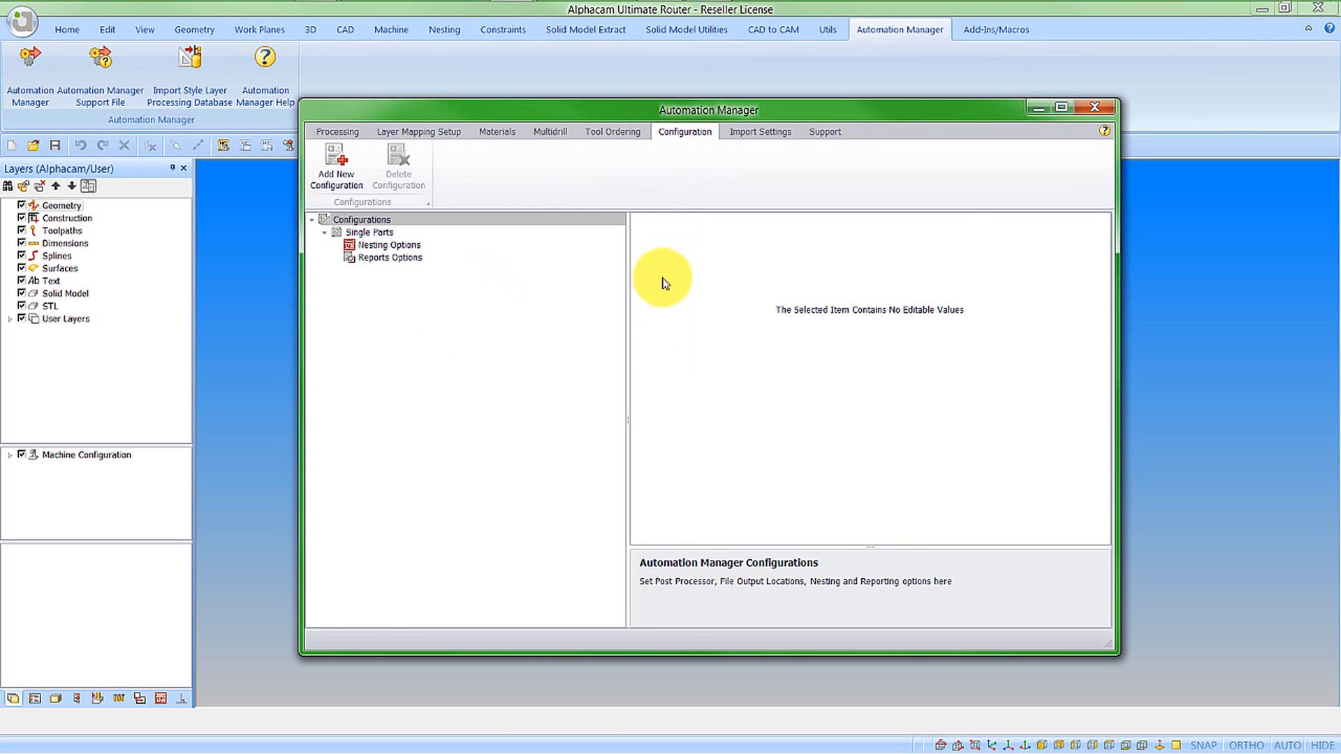
click(368, 233)
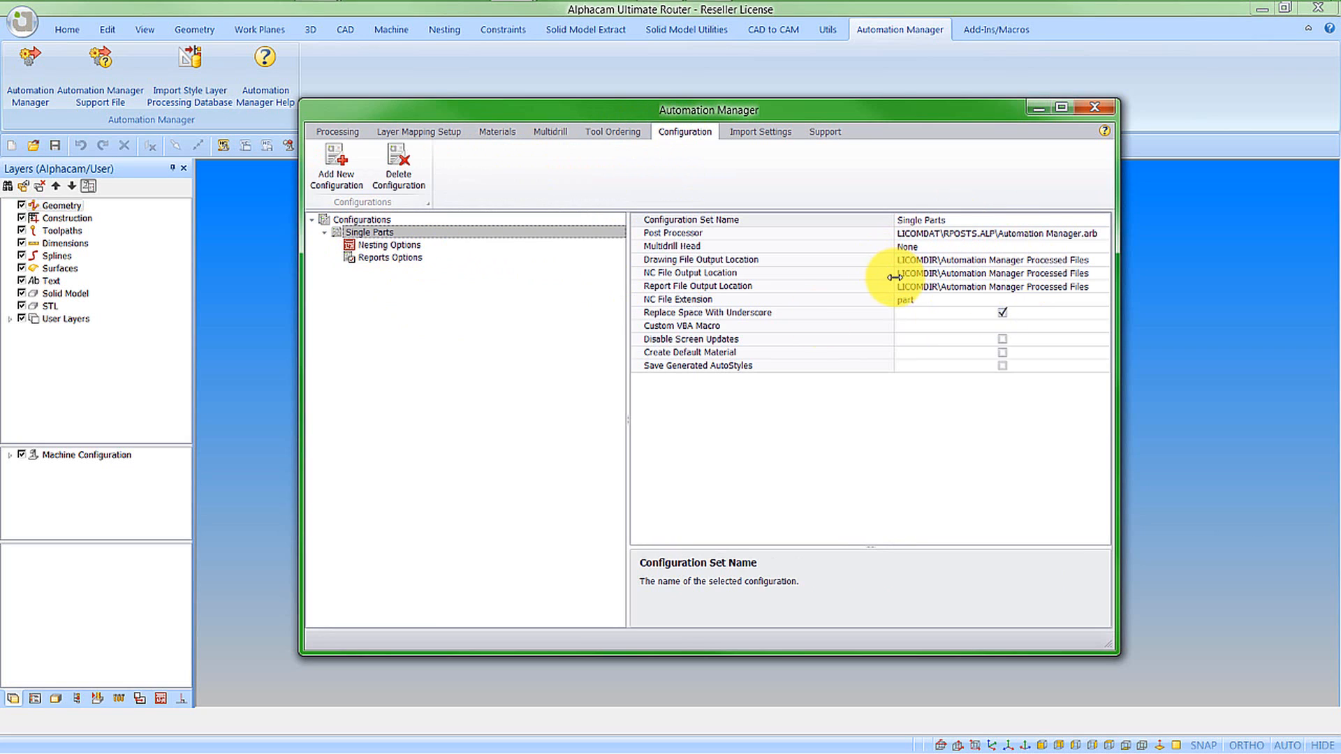
drag(892, 276, 814, 275)
click(866, 221)
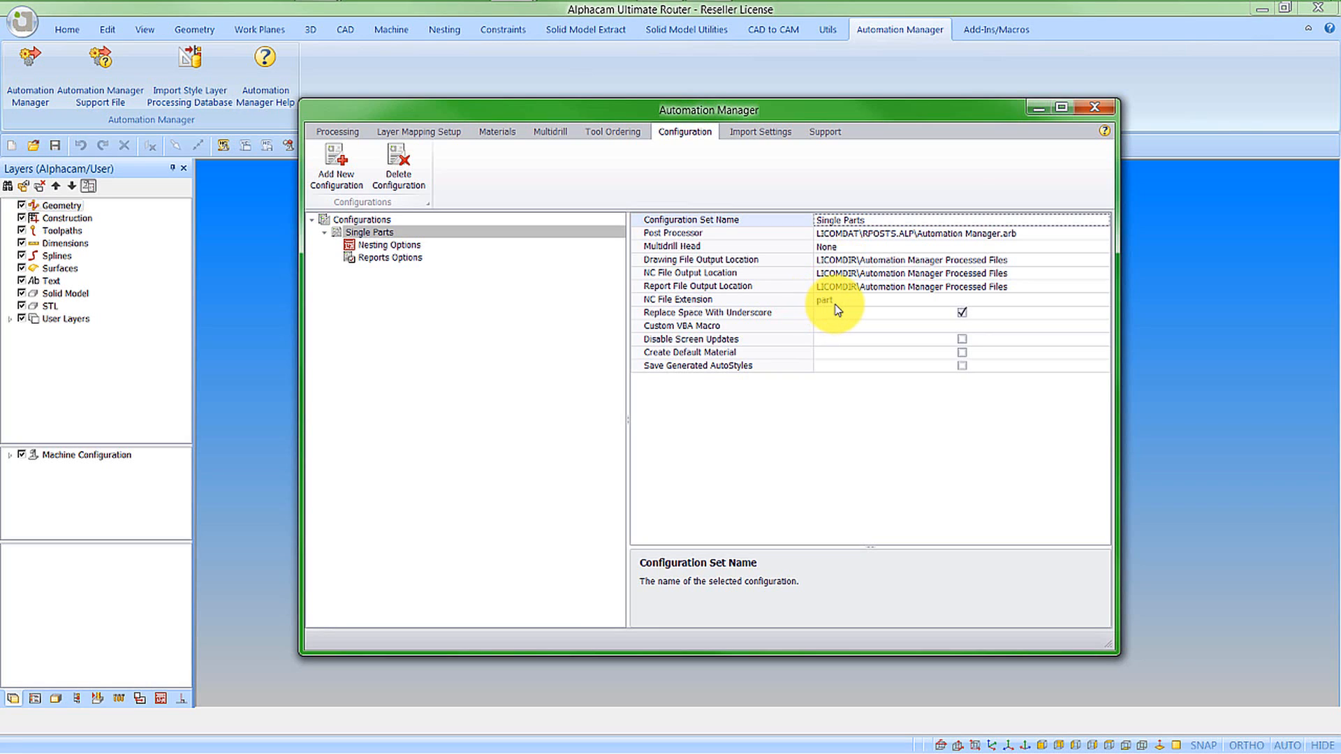
click(962, 313)
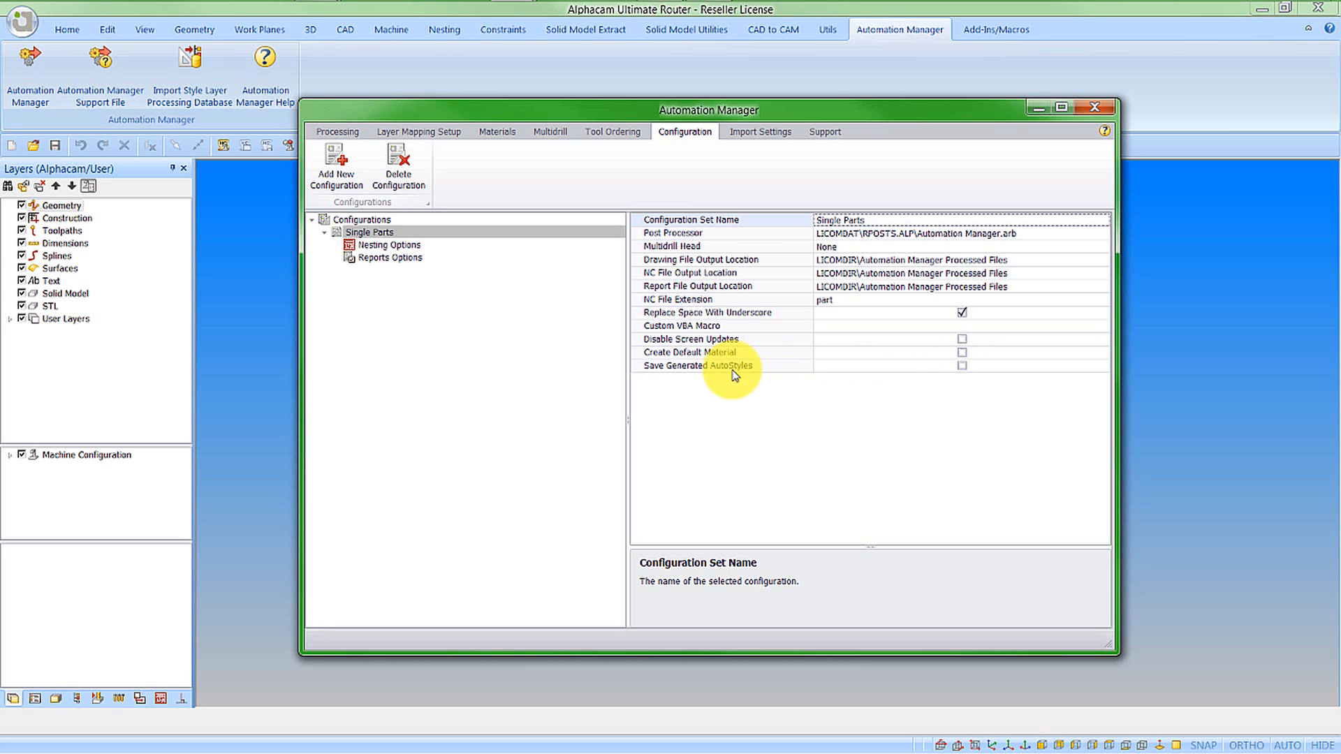
Add a new configuration set and name it Cabinets.
click(336, 165)
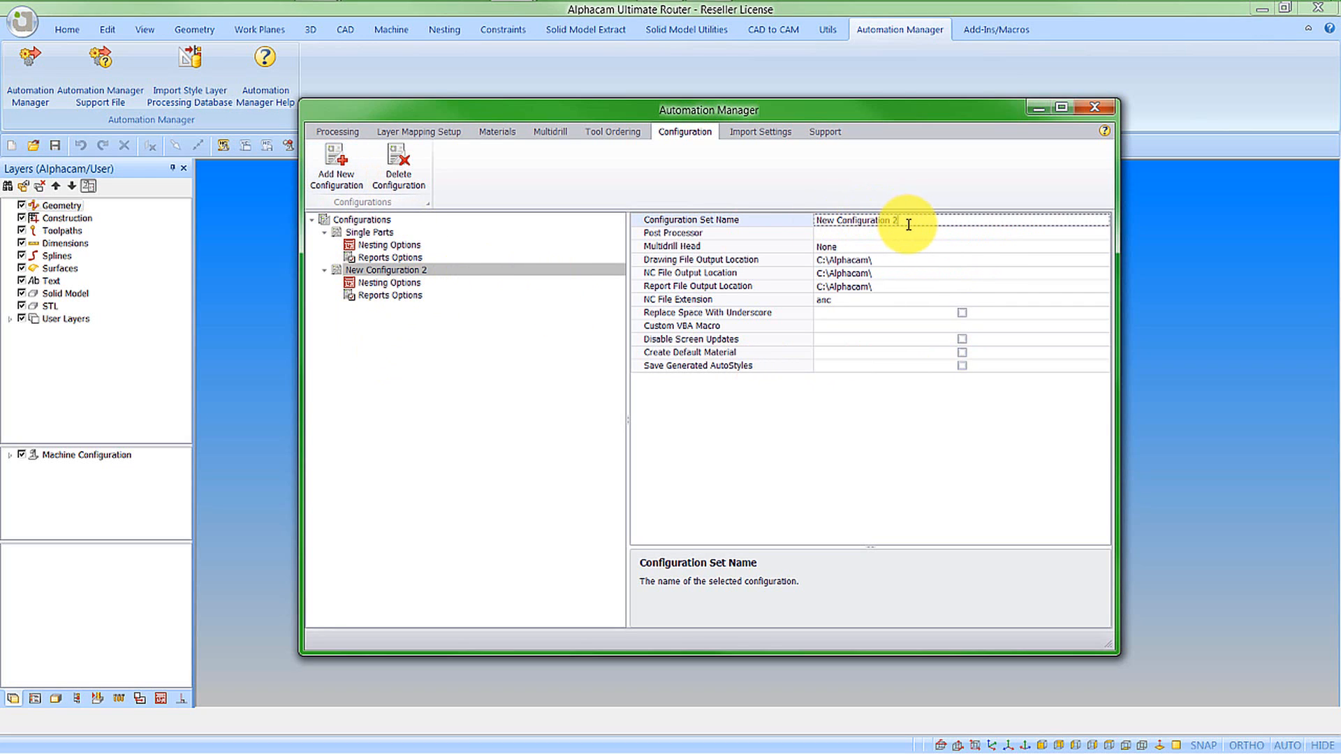
drag(906, 222, 816, 222)
key(BackSpace)
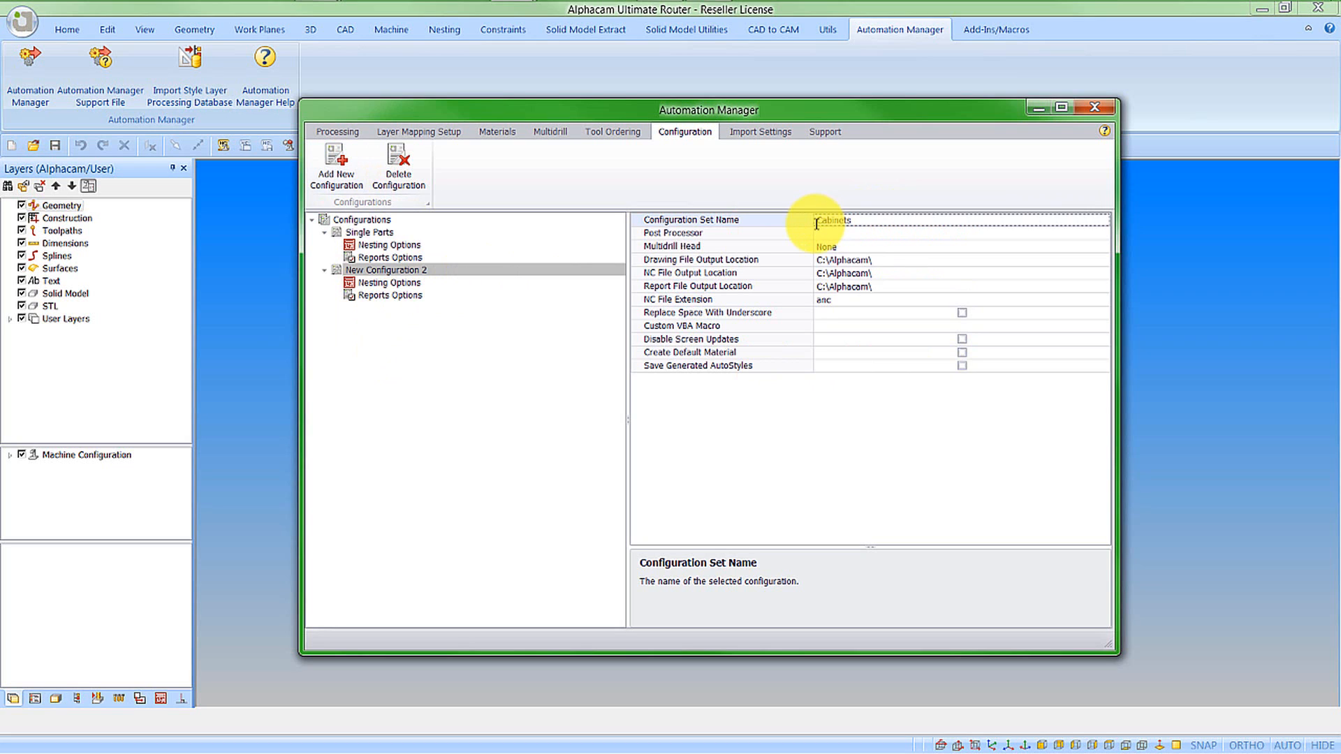
Assign Automation Manager.arb from the RPOSTS.ALP folder as the Cabinets configuration's post processor.
click(1034, 234)
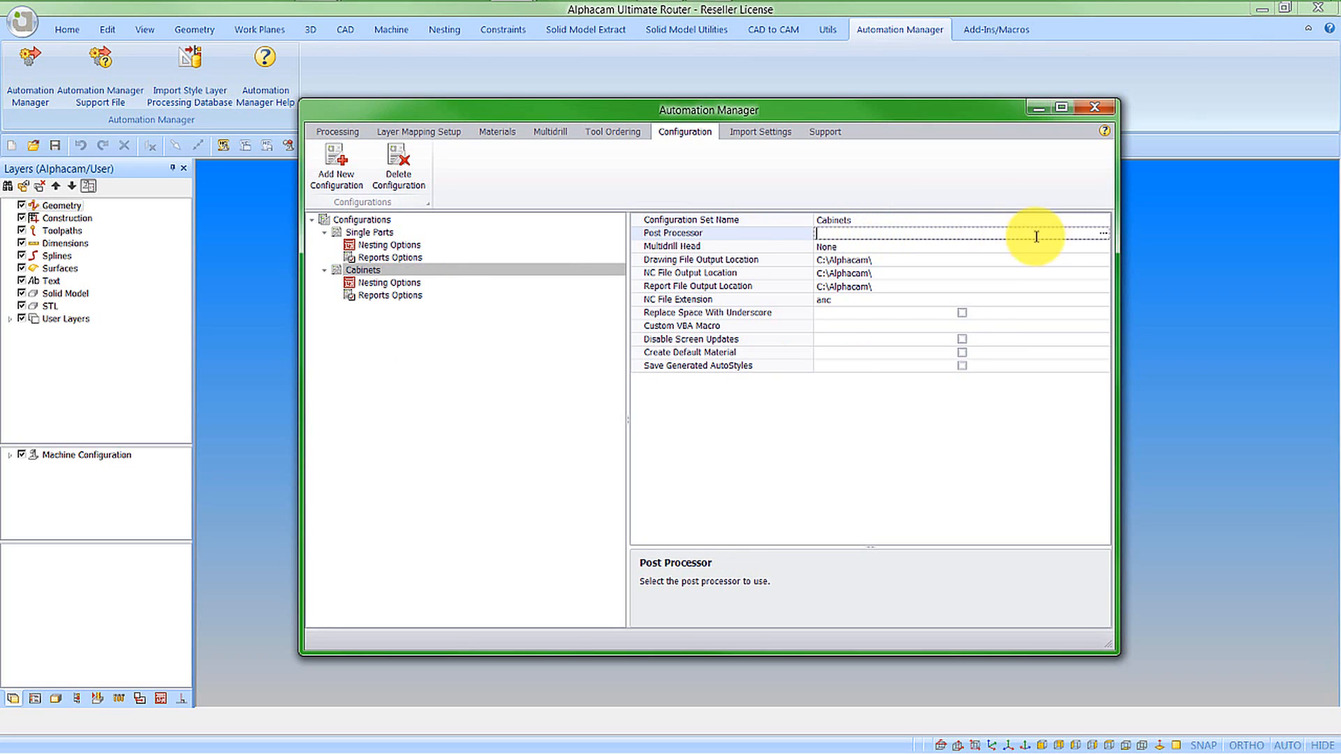
click(1103, 236)
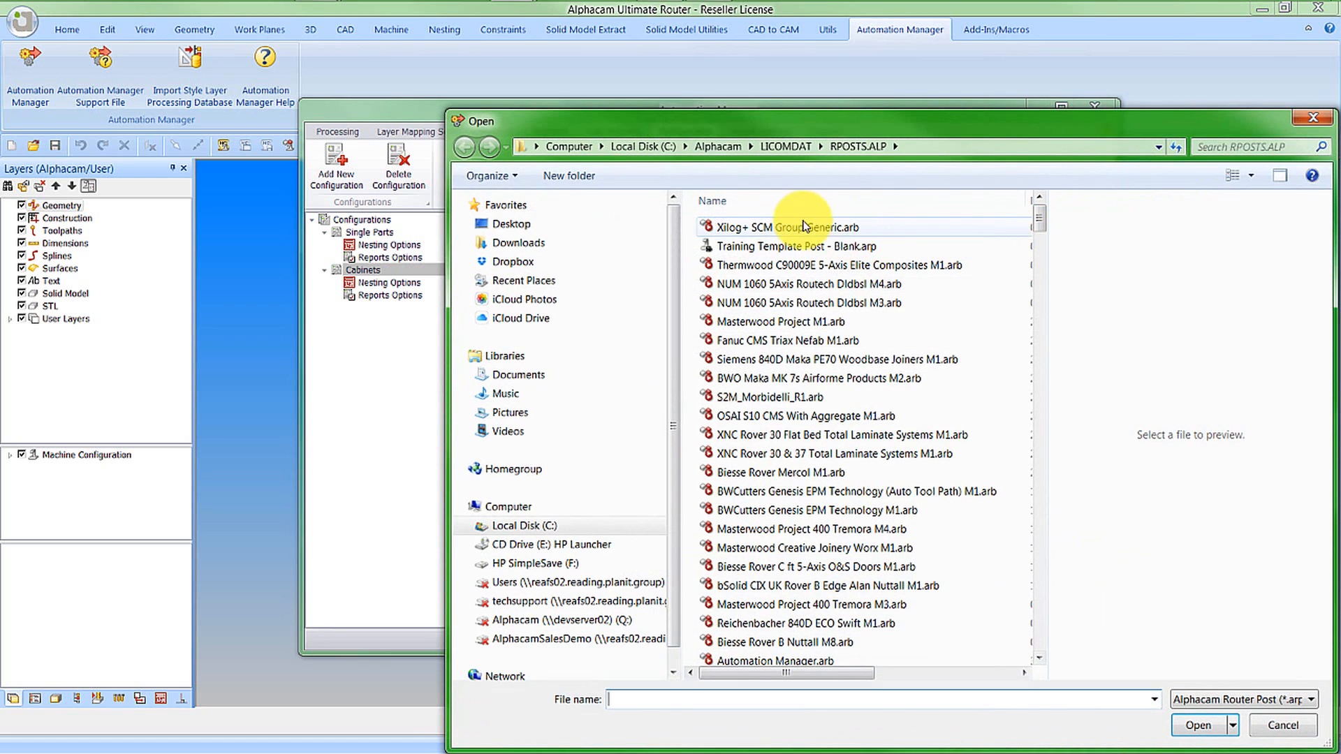
click(784, 202)
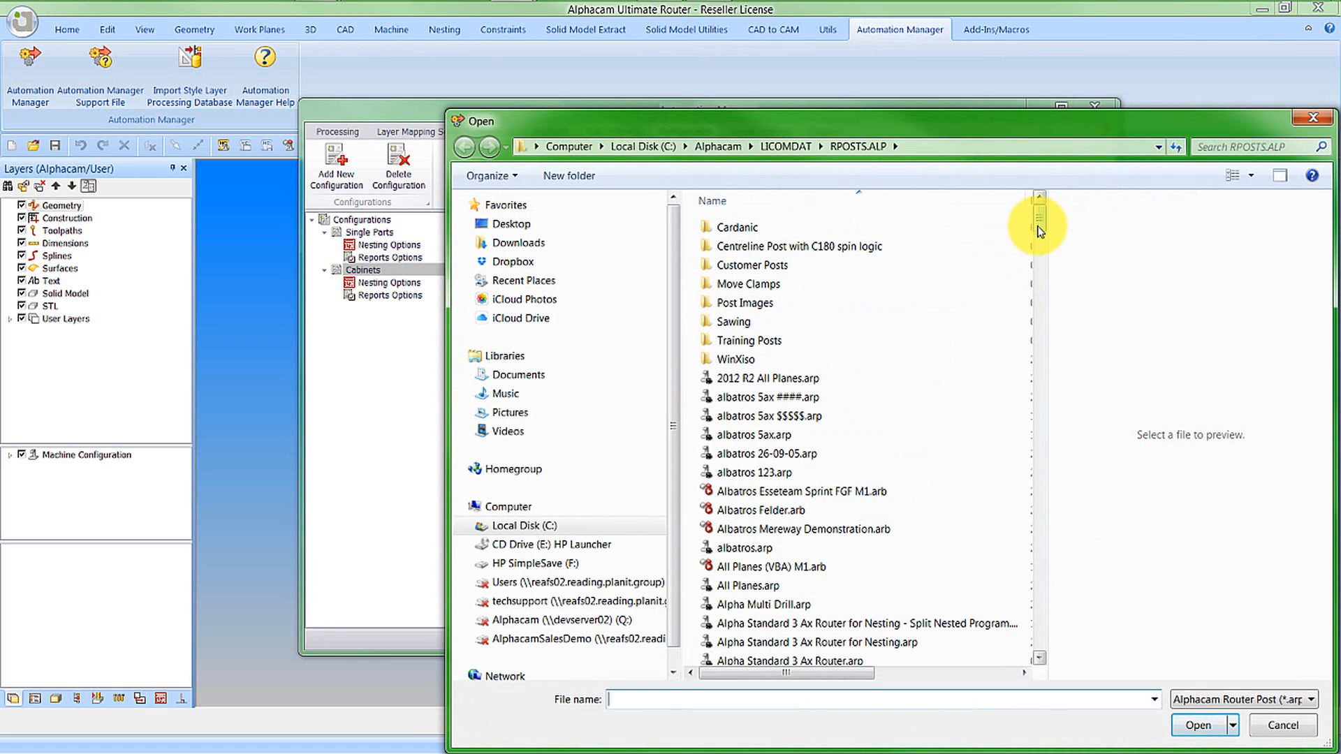
drag(1040, 218, 1046, 248)
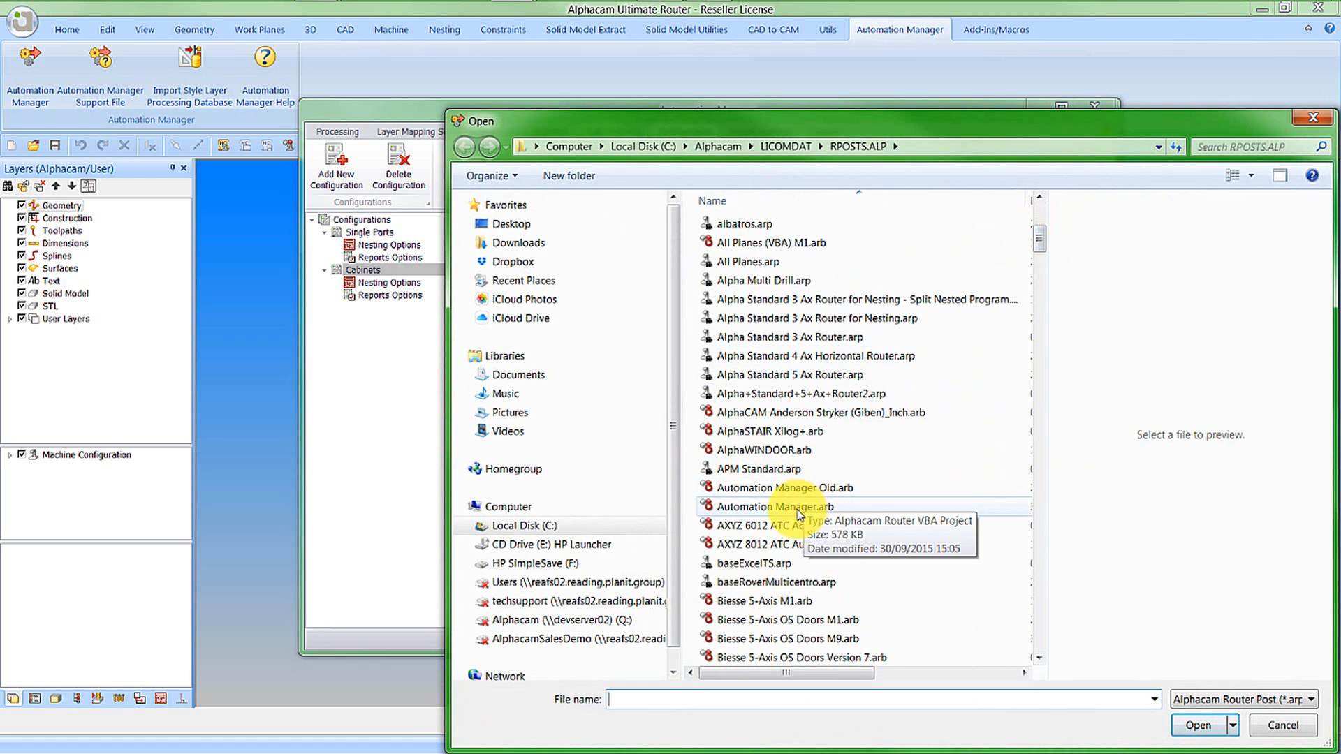
click(796, 506)
click(1198, 727)
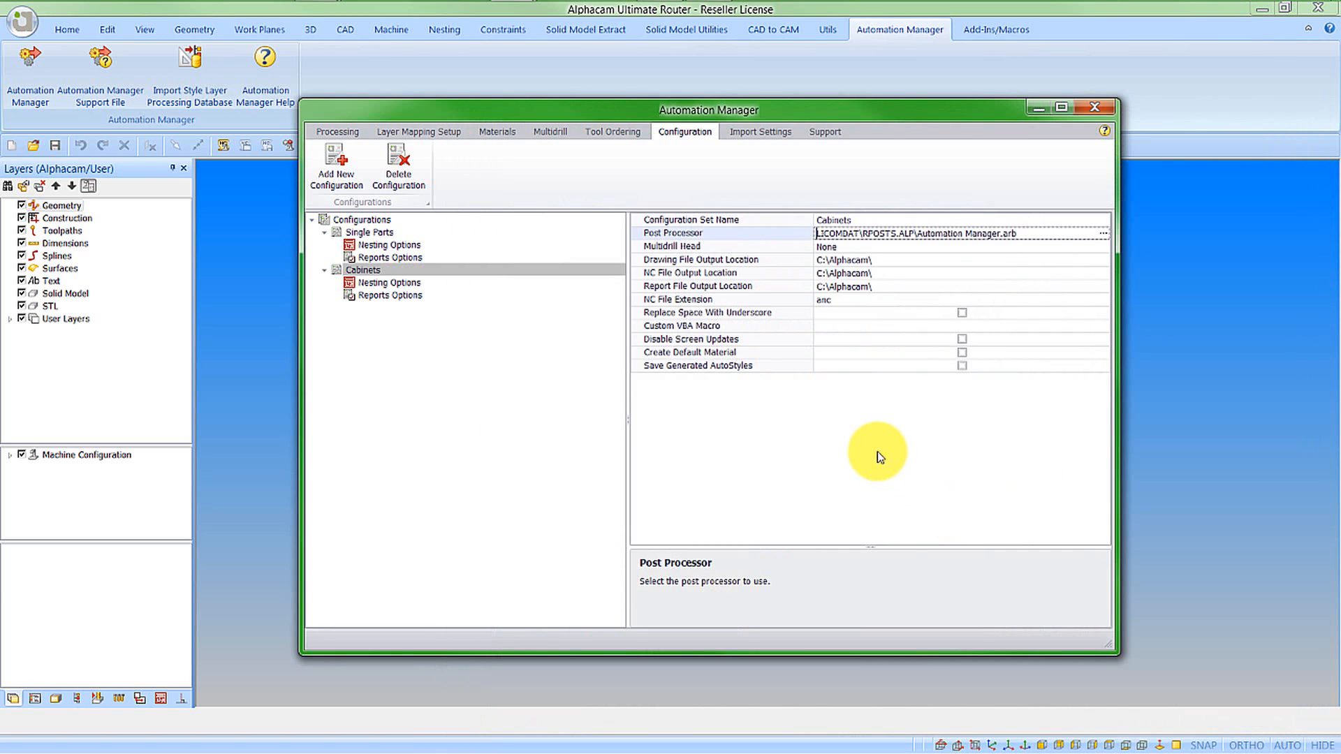
Set the Cabinets configuration's drawing file output location to LICOMDIR\Automation Manager Processed Files.
click(894, 260)
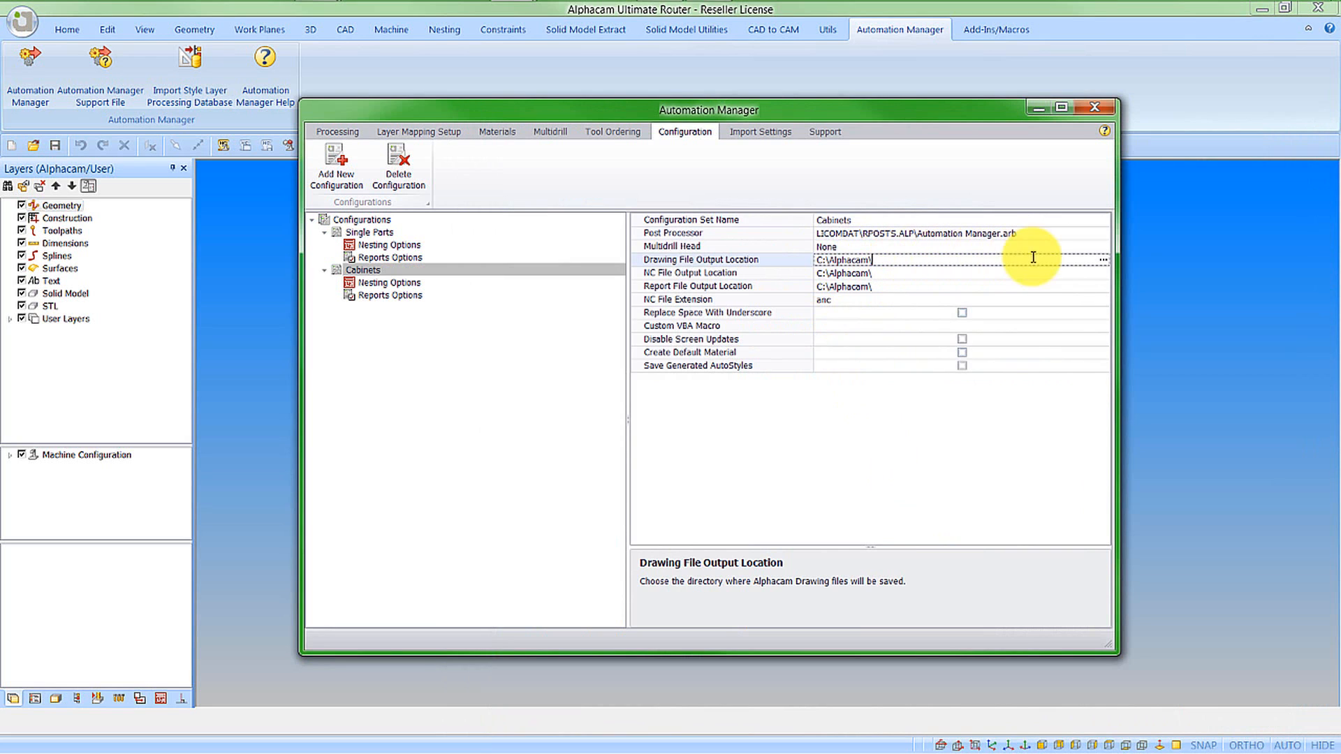
click(1103, 260)
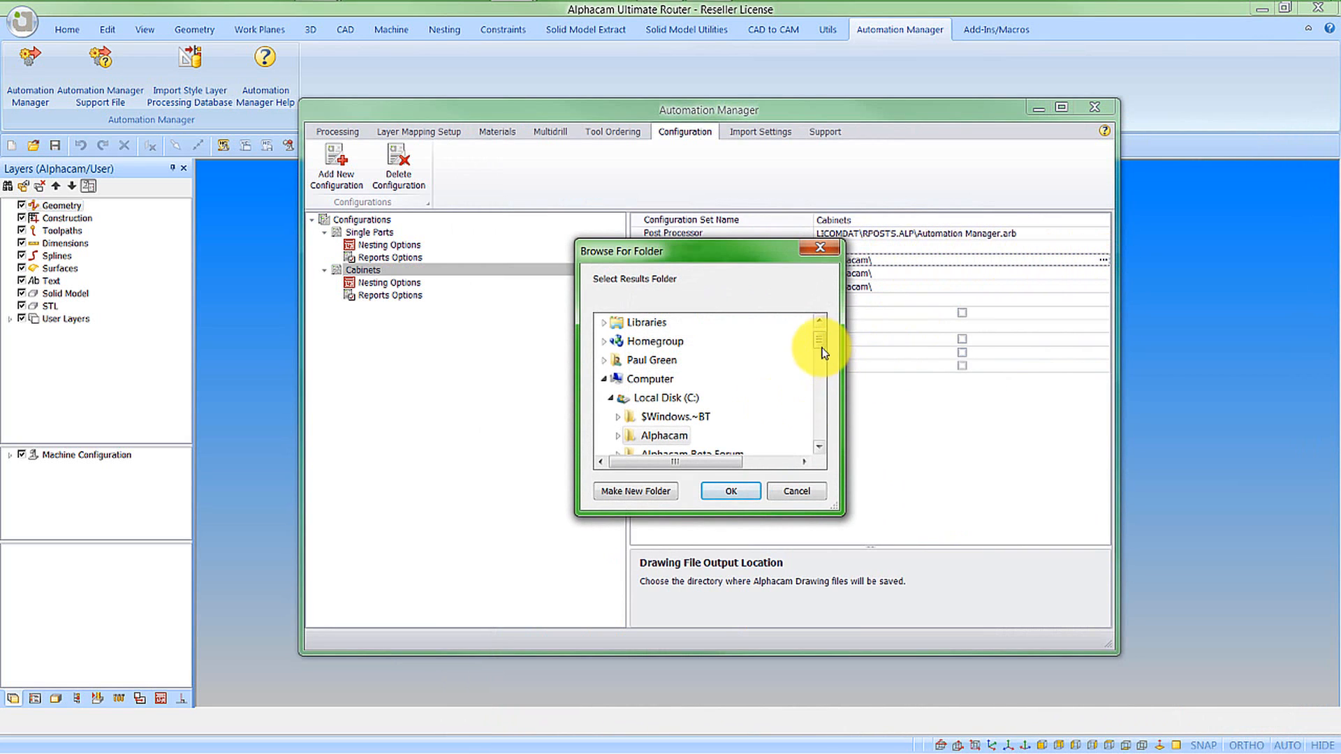
scroll(818, 349, down, 2)
click(619, 369)
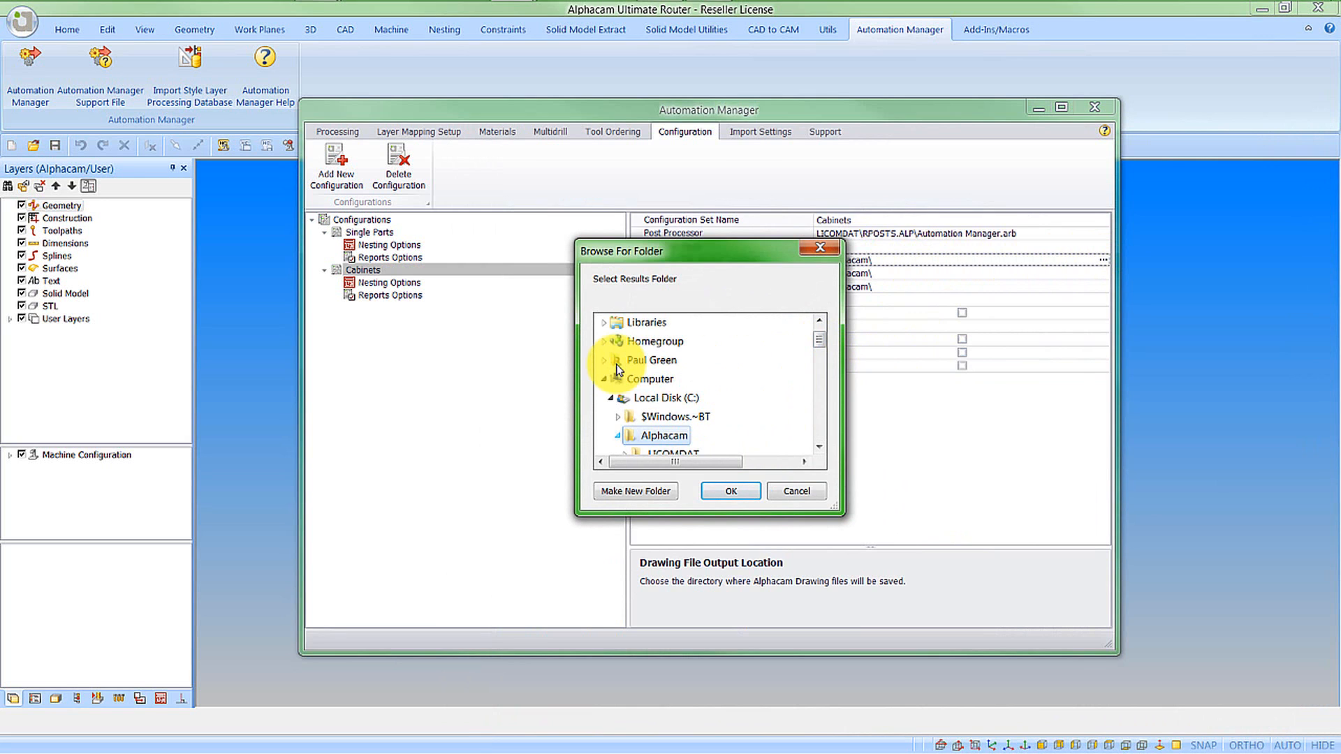
click(819, 446)
click(819, 445)
click(819, 446)
scroll(627, 422, down, 2)
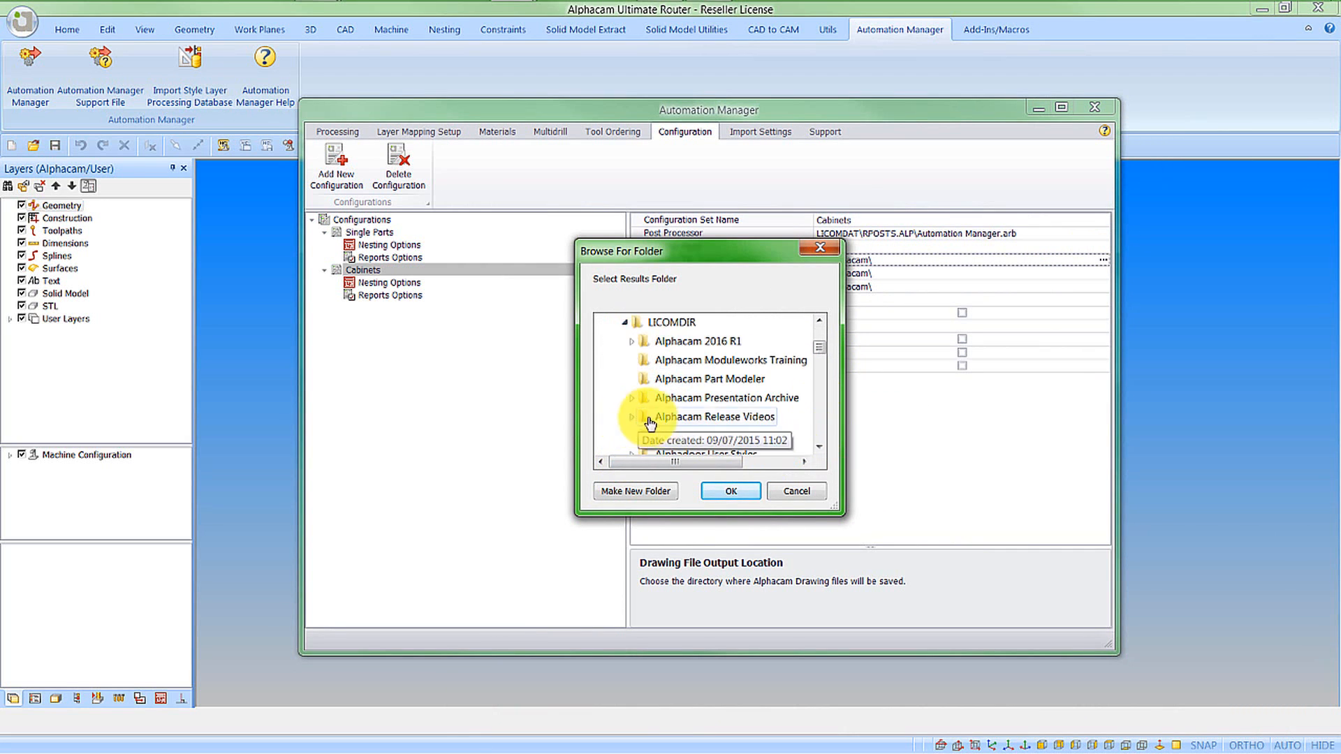
scroll(822, 356, down, 1)
scroll(824, 360, down, 2)
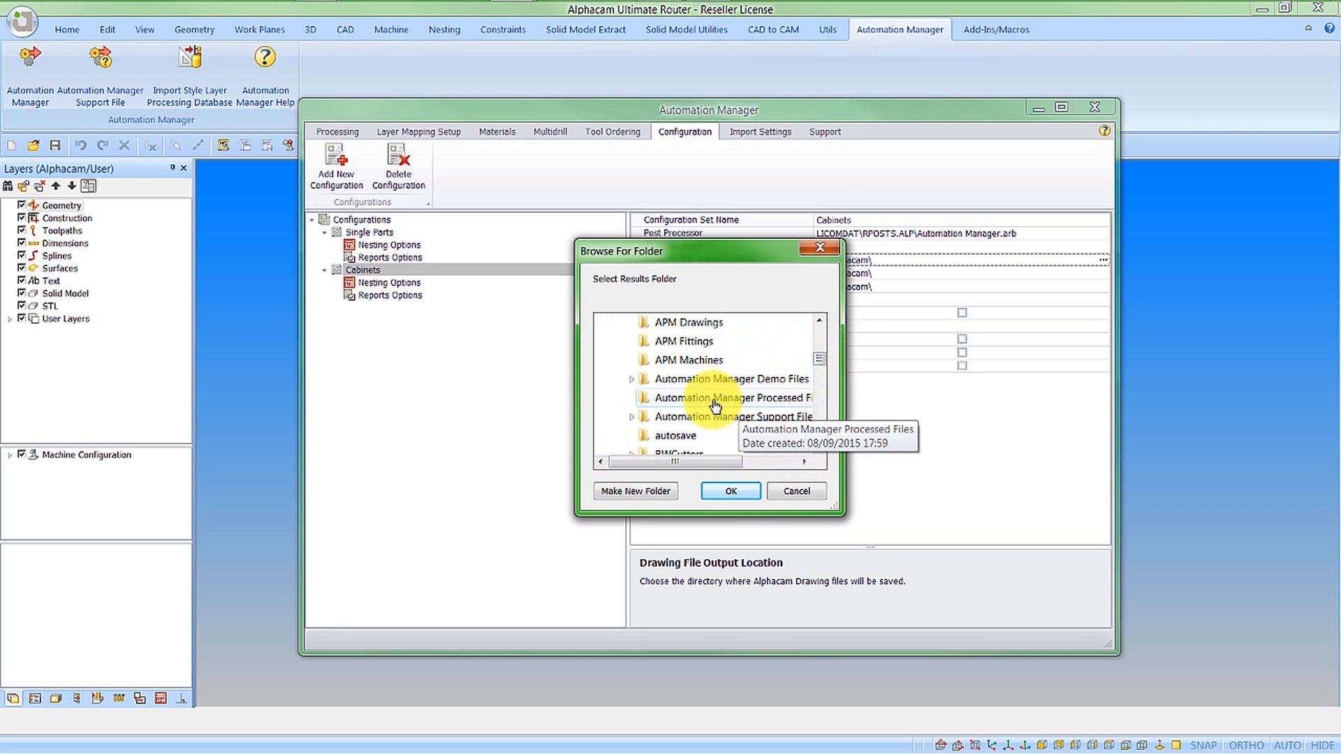
click(715, 404)
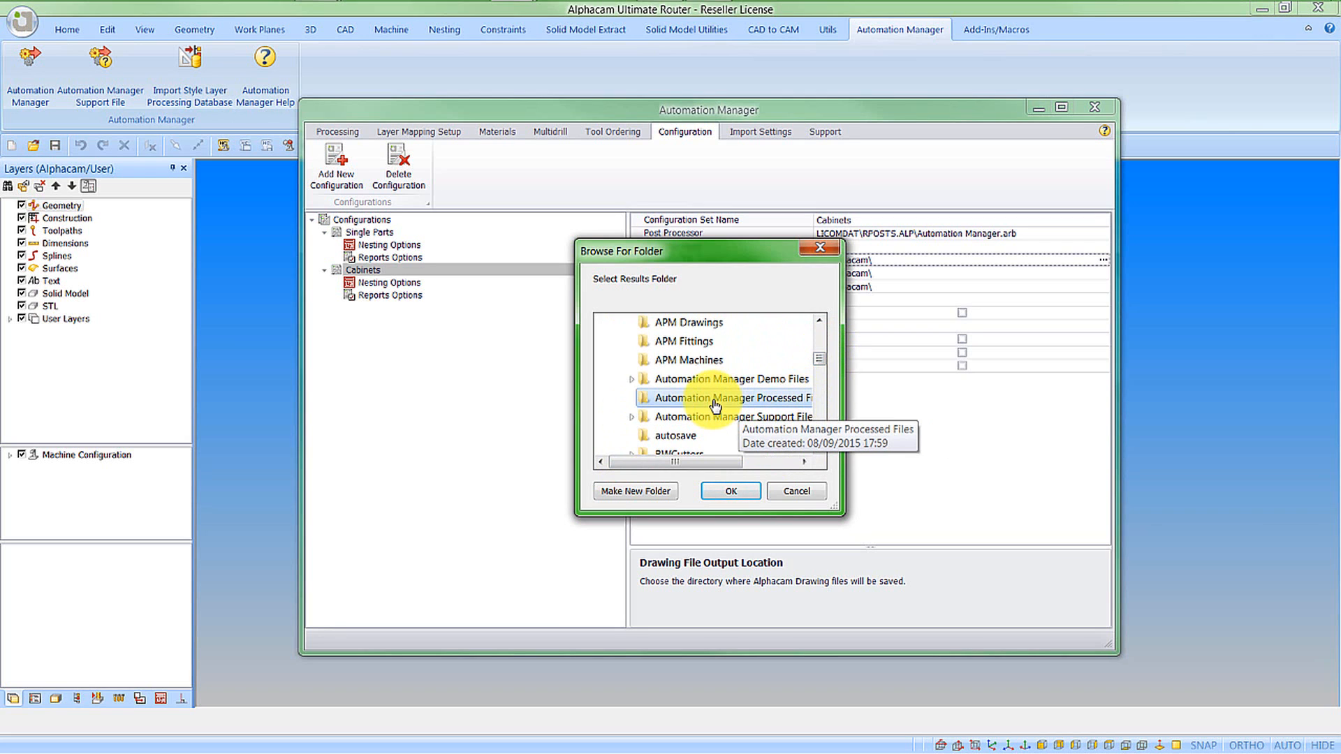
click(731, 491)
Set the Cabinets configuration's NC file output location to LICOMDIR\Automation Manager Processed Files.
click(1066, 273)
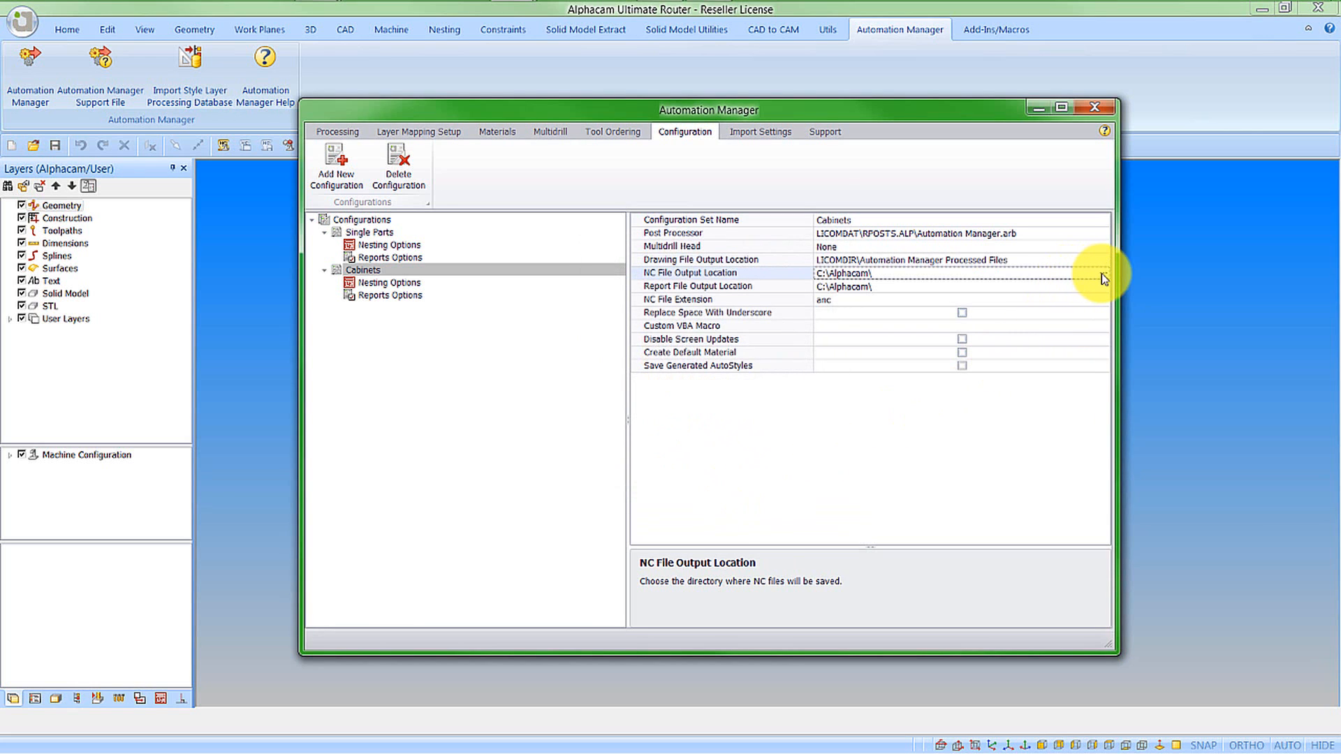
click(1104, 273)
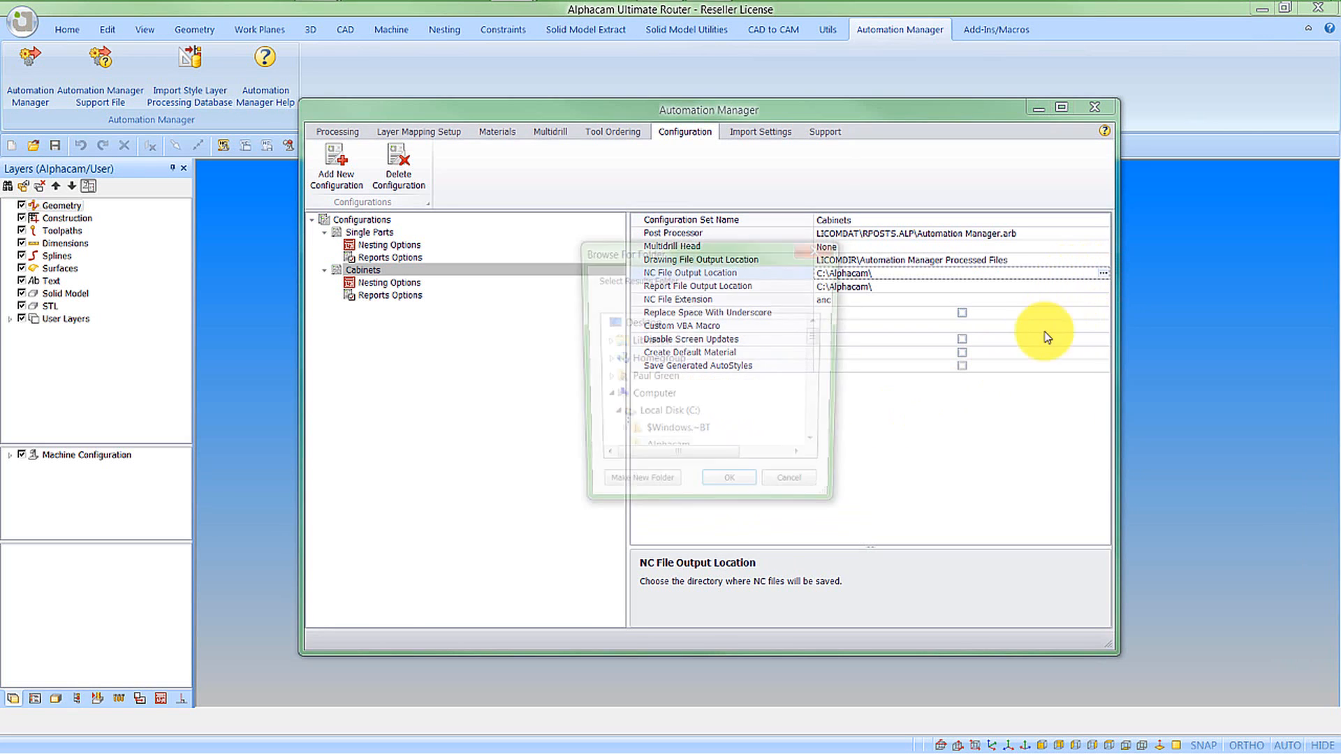
click(820, 448)
click(821, 448)
click(821, 448)
click(617, 399)
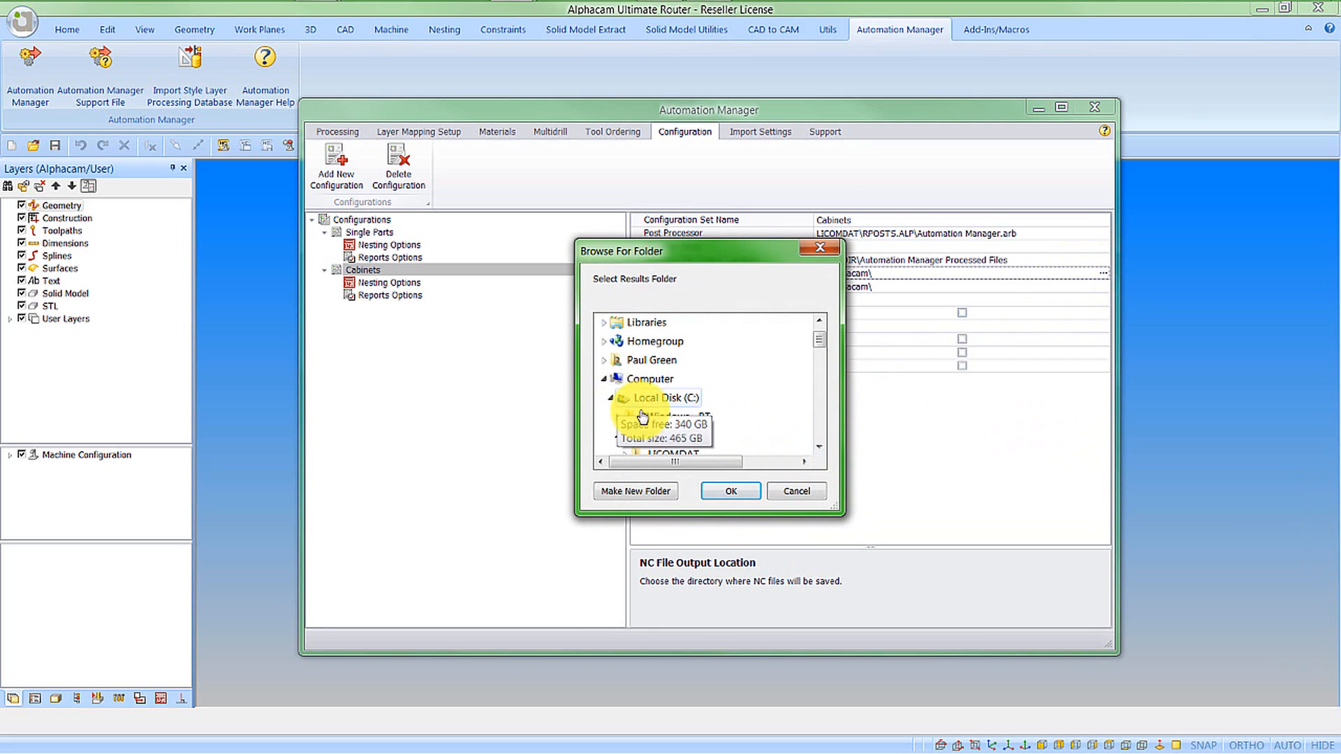
click(819, 448)
click(820, 448)
click(819, 448)
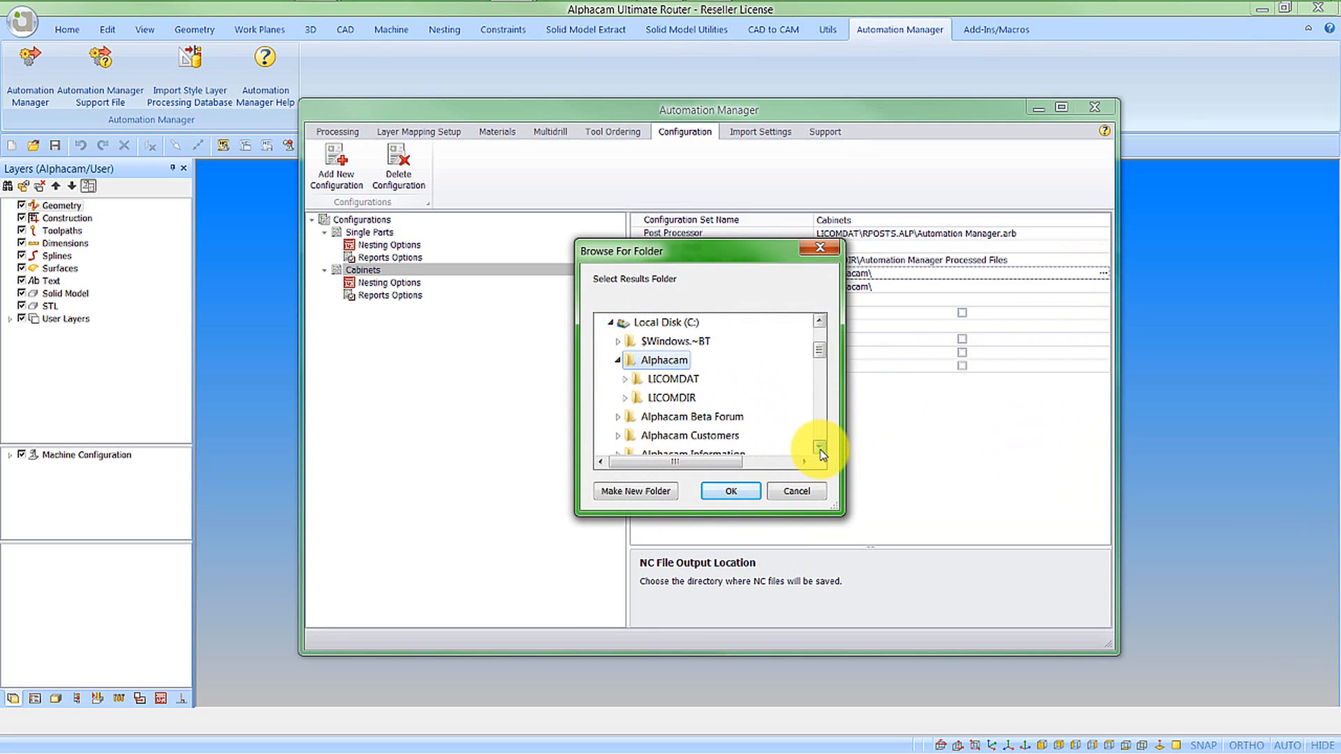
click(625, 398)
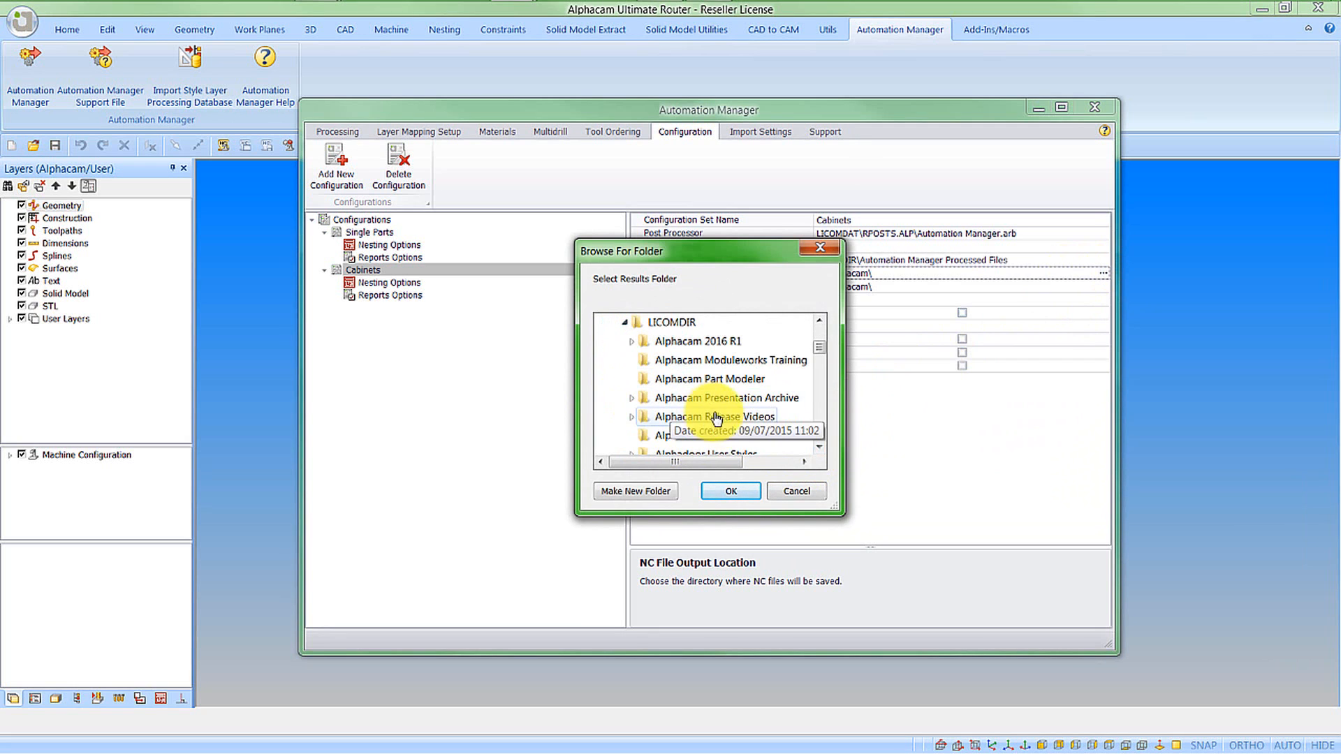
click(820, 448)
click(820, 448)
click(819, 448)
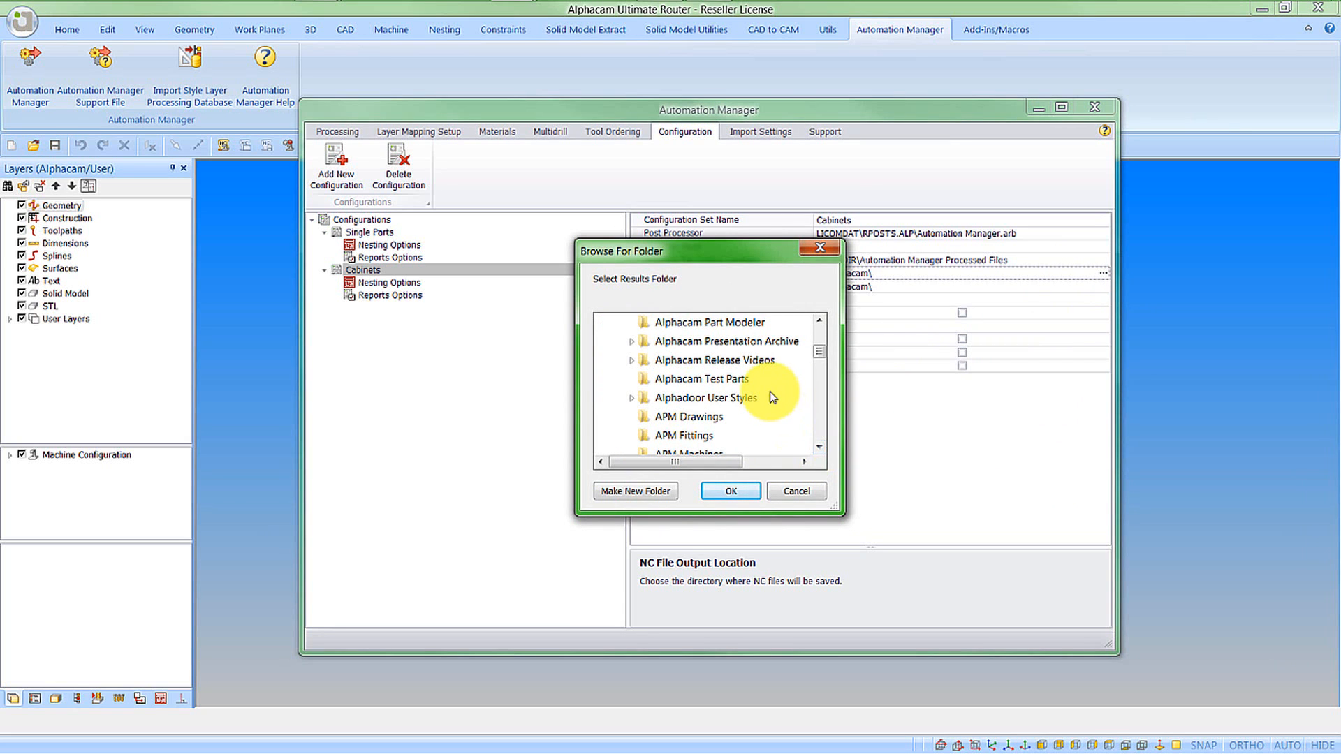
click(819, 448)
click(820, 448)
click(820, 448)
click(820, 447)
click(783, 418)
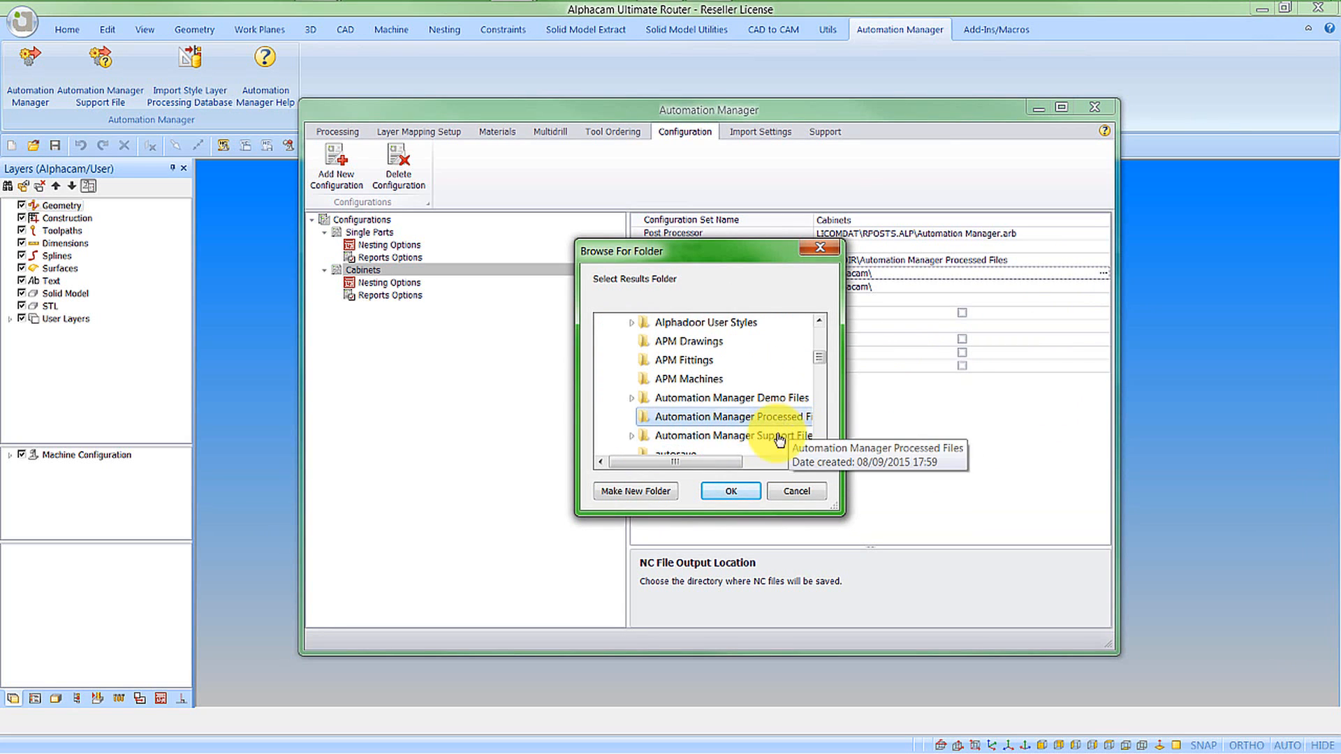
click(751, 491)
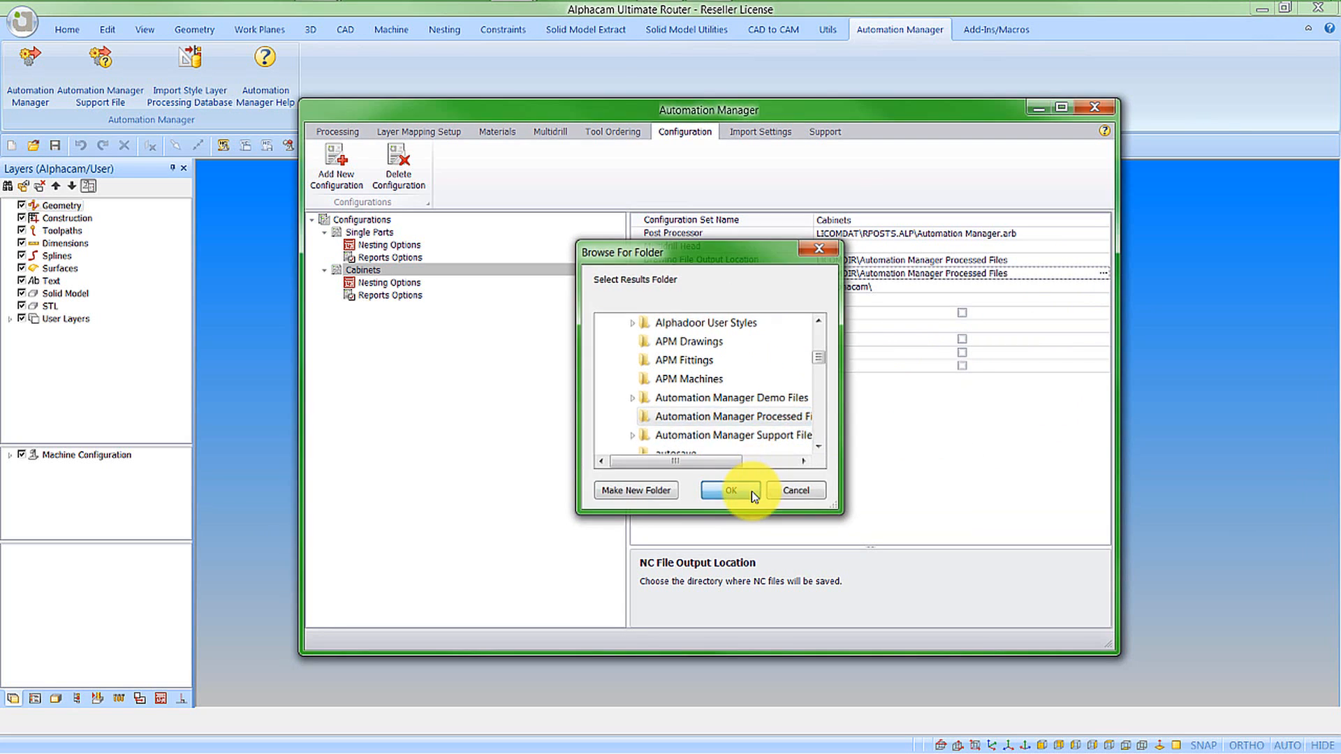
Set the Cabinets configuration's report file output location to LICOMDIR\Automation Manager Processed Files.
click(1086, 287)
click(1104, 287)
click(820, 448)
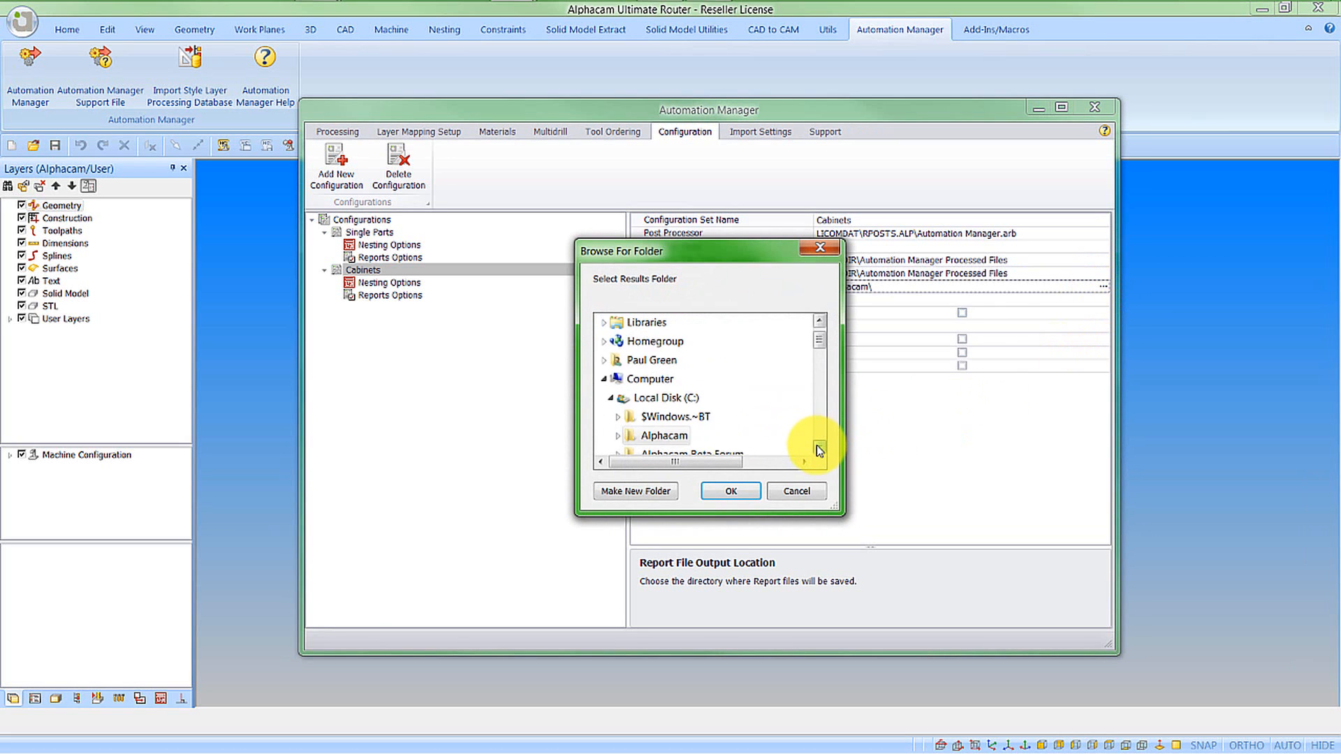
click(818, 447)
click(619, 417)
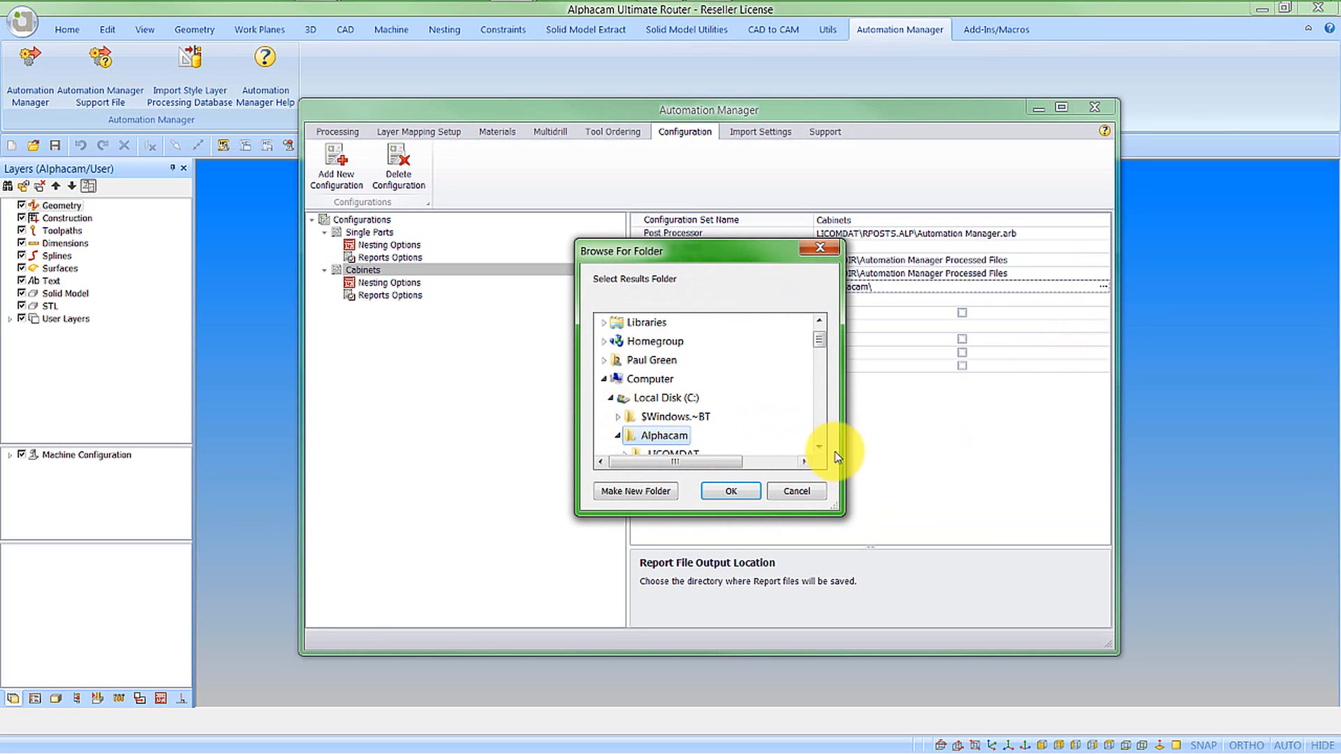
click(819, 447)
click(819, 447)
click(625, 398)
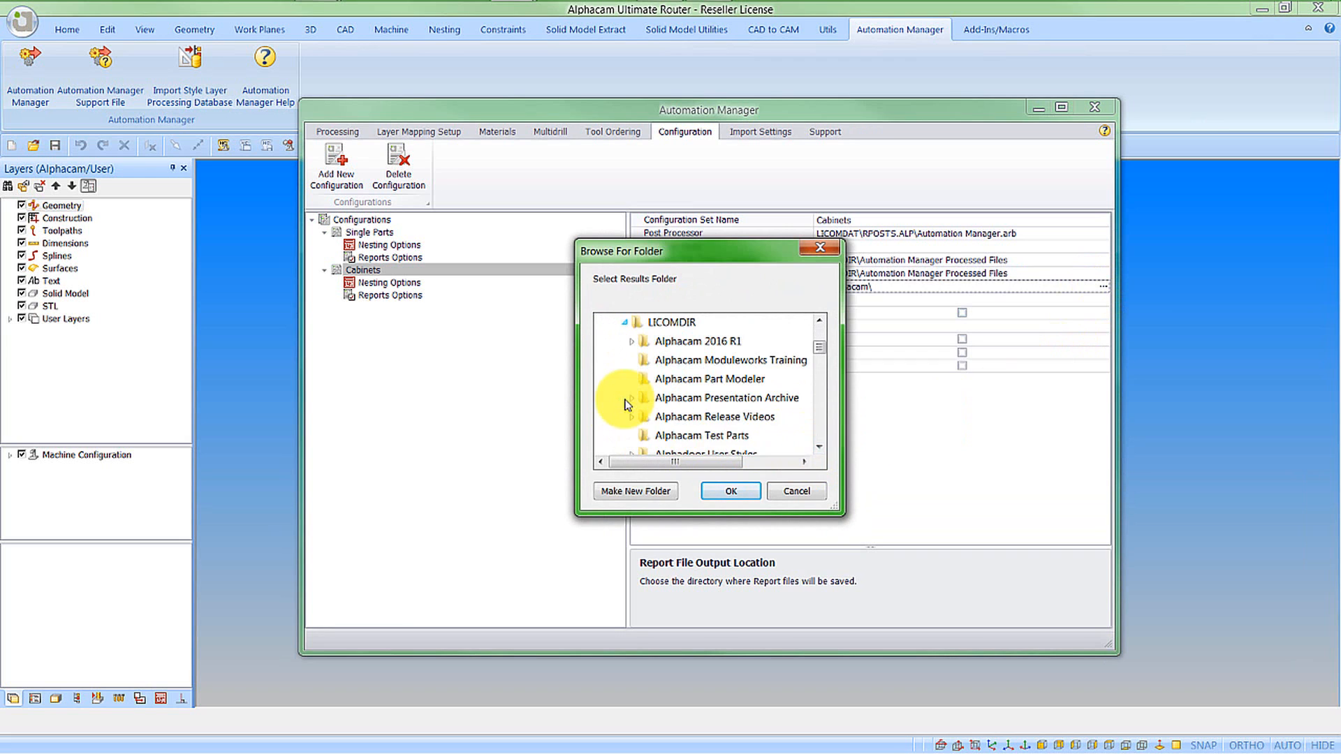
click(819, 448)
click(818, 448)
click(819, 448)
click(819, 448)
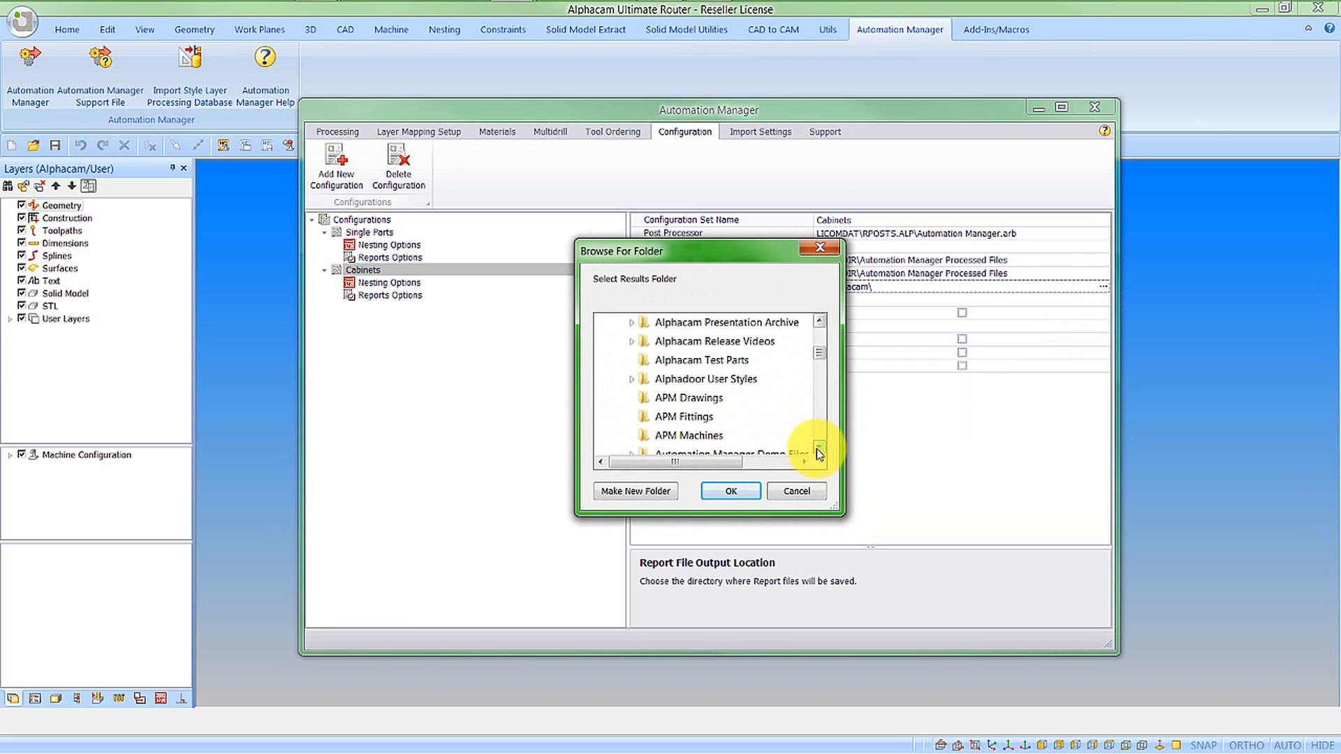
click(819, 448)
click(819, 448)
click(818, 448)
click(819, 448)
click(706, 397)
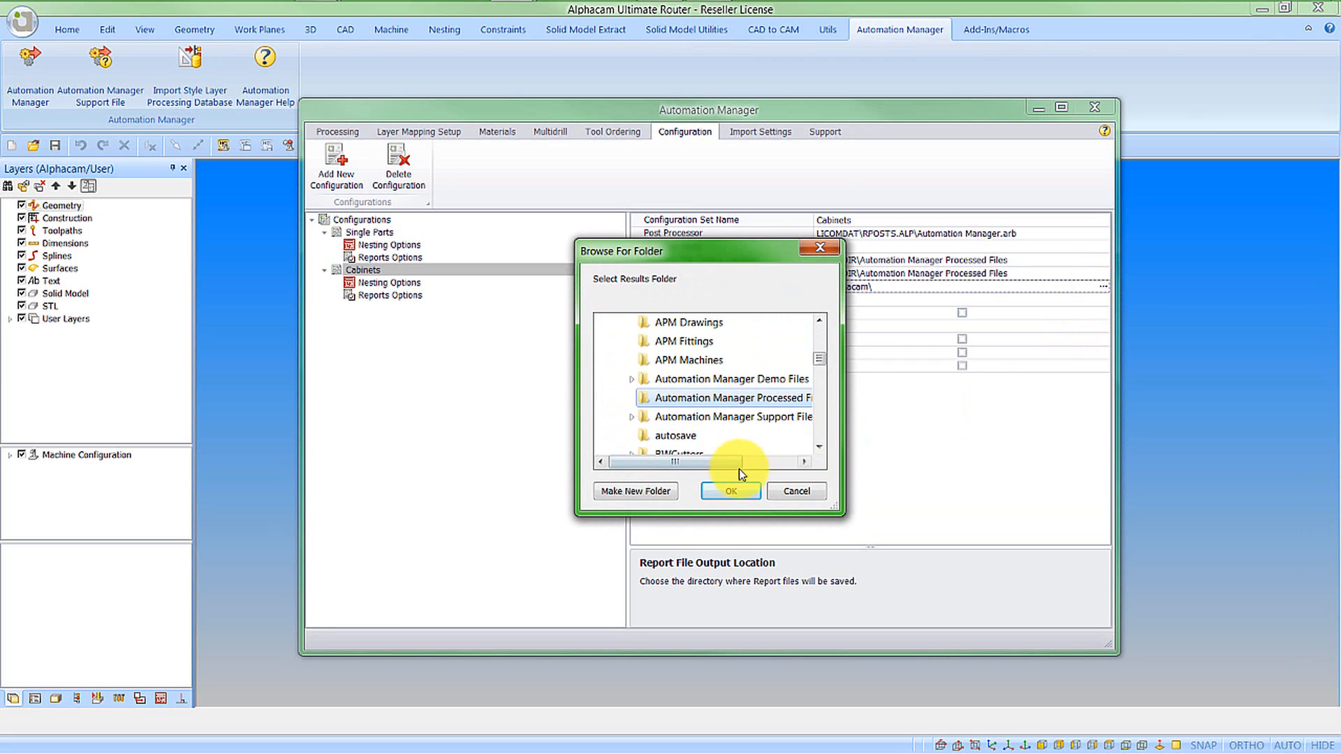
click(739, 489)
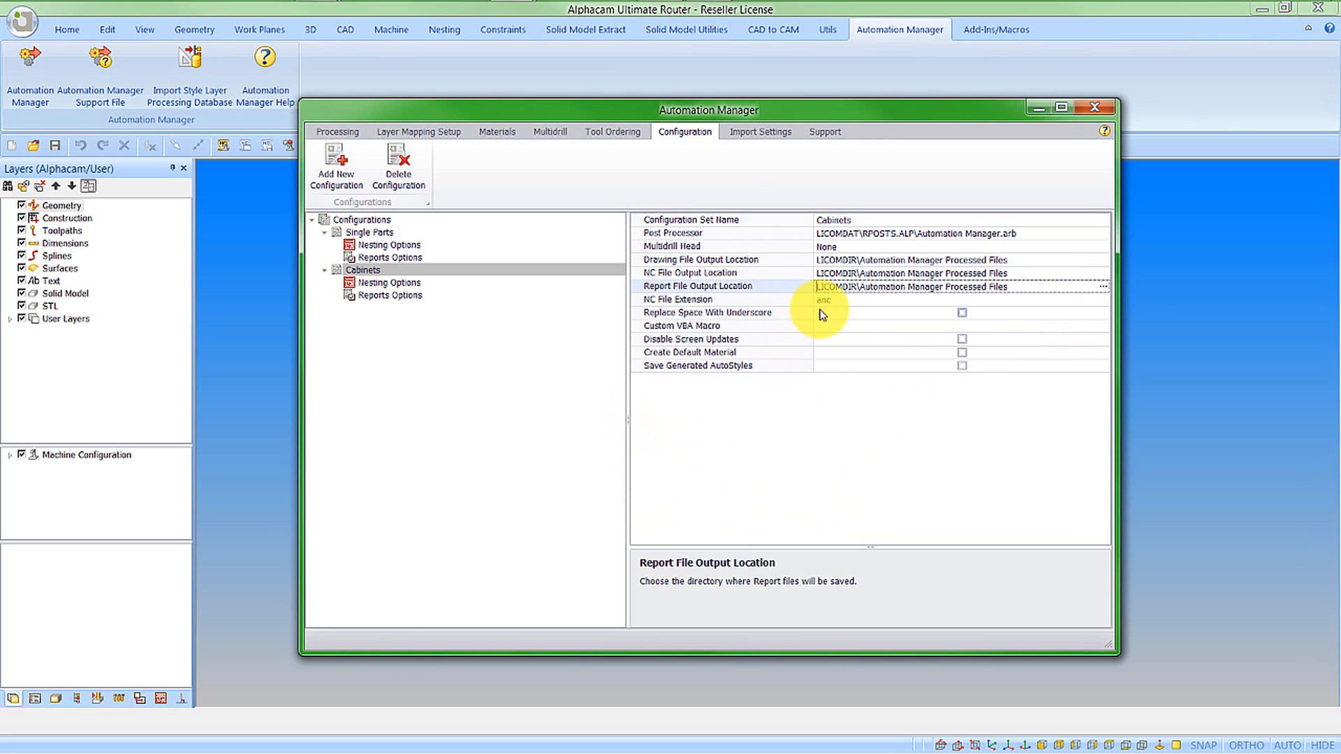
Set the Cabinets configuration's NC file extension to nest.
click(824, 301)
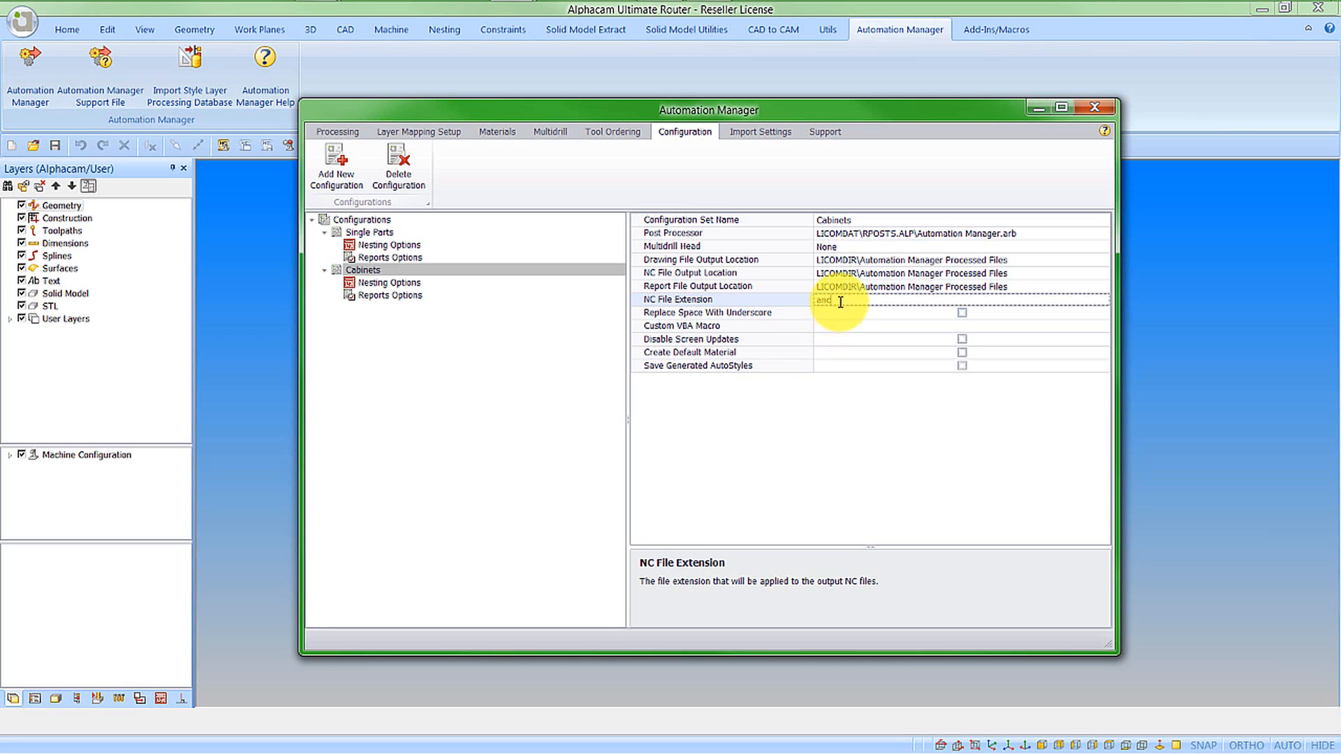
drag(840, 301, 815, 305)
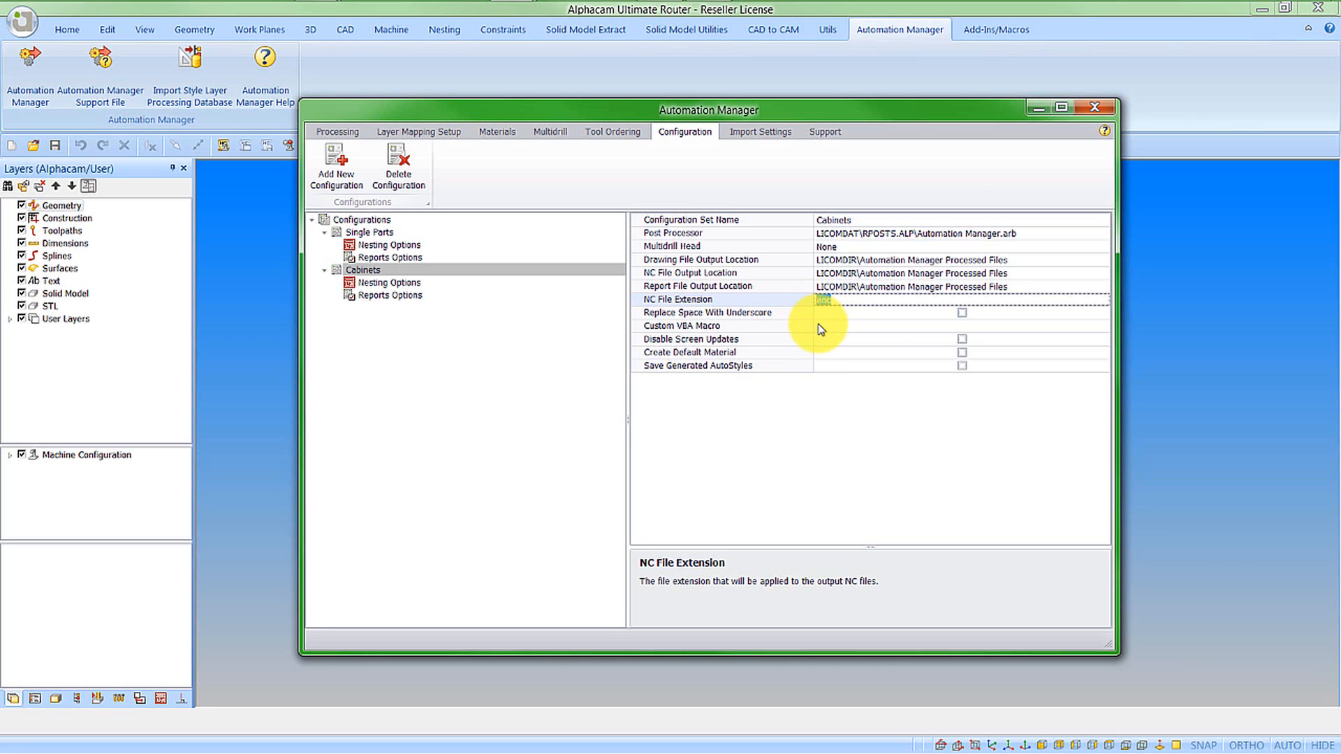
text(r)
Enable Replace Space With Underscore and Disable Screen Updates for the Cabinets configuration.
click(962, 312)
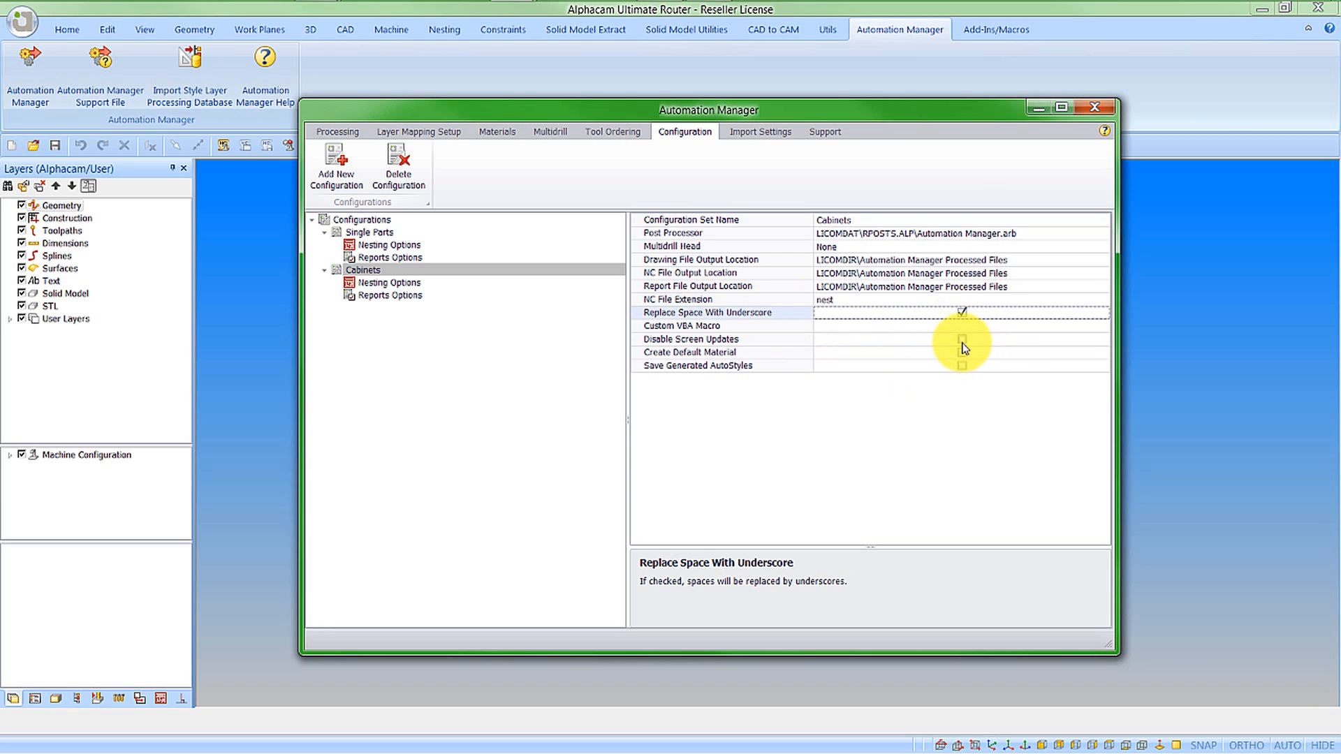
click(963, 340)
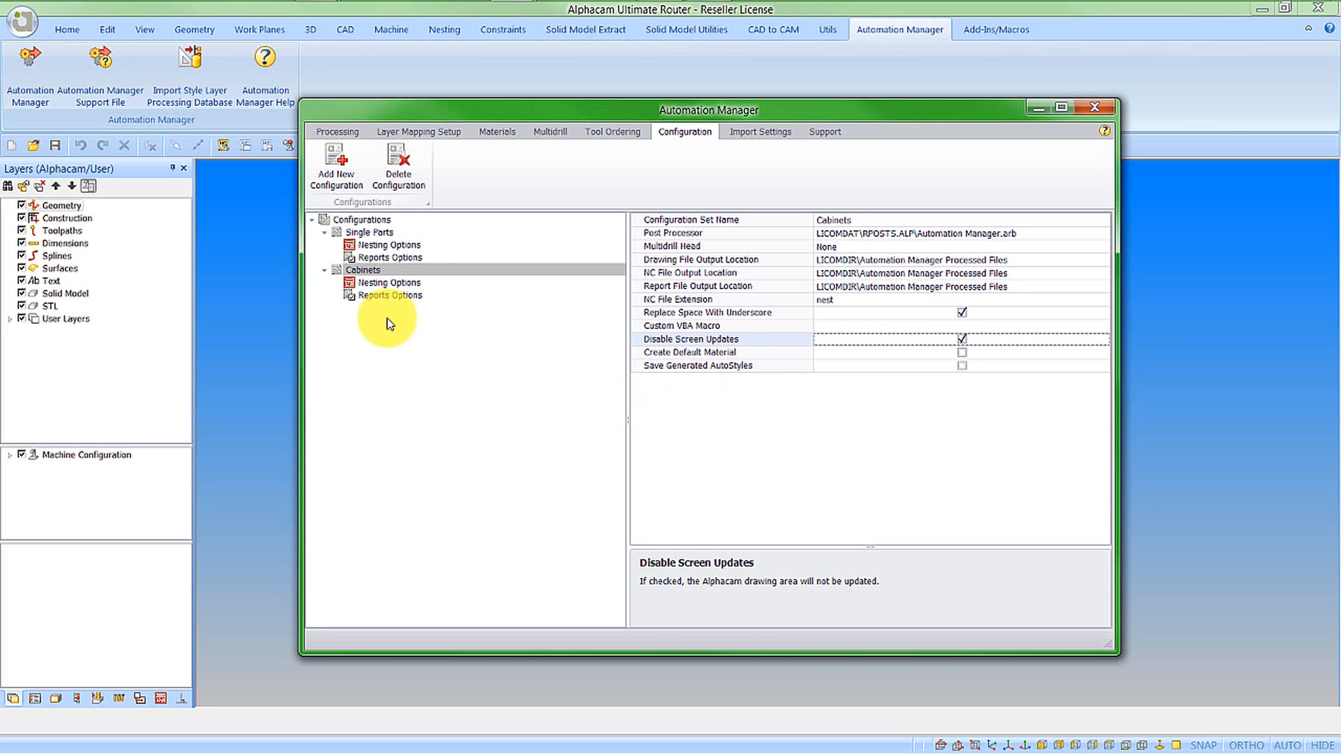
Set Nesting Pack To to Bottom Left in the Cabinets nesting options and review Time Per Sheet and Search Resolution.
click(380, 283)
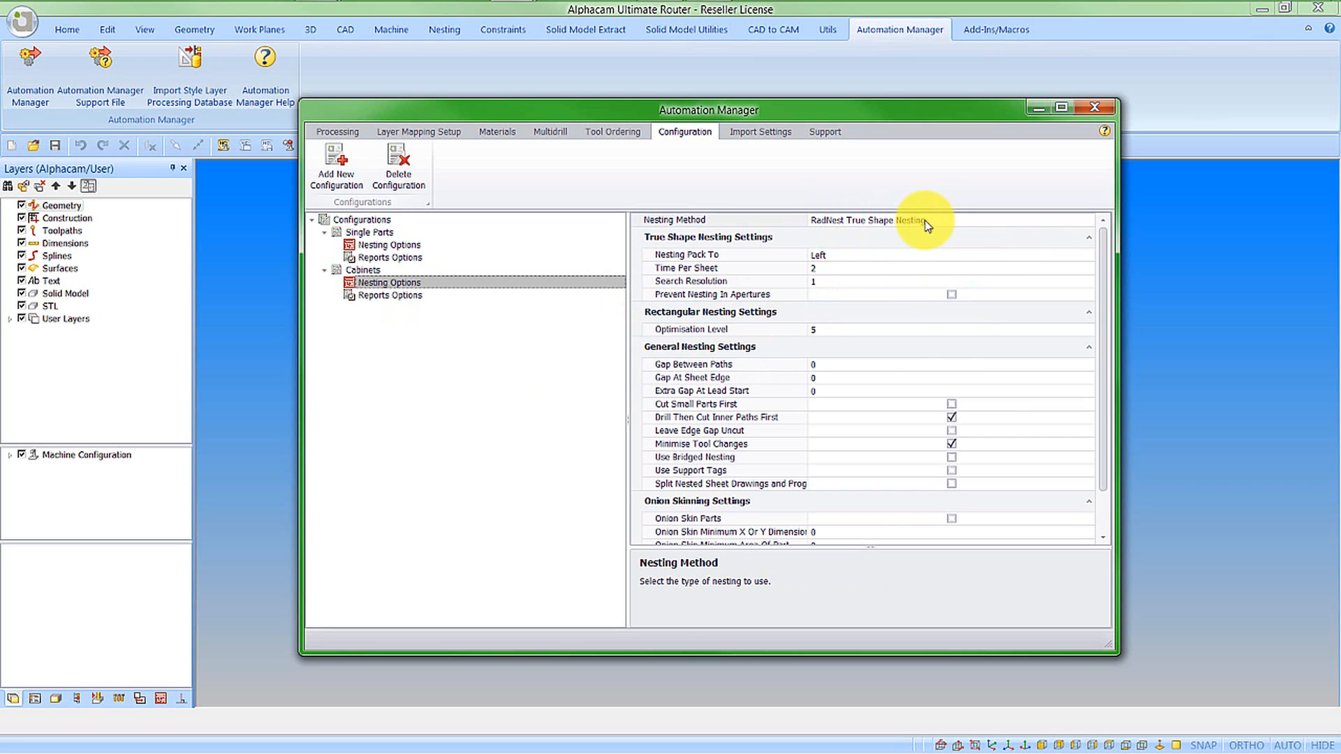
click(853, 257)
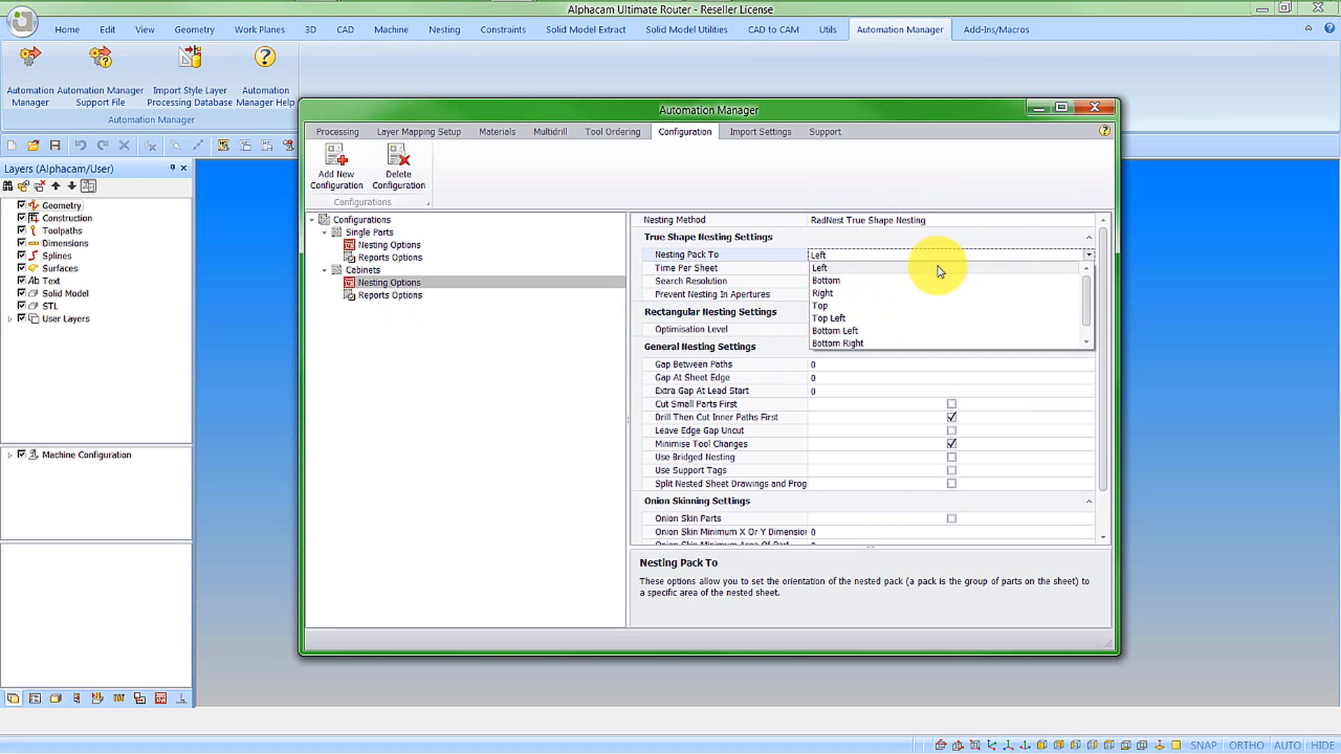
drag(1087, 298, 1086, 314)
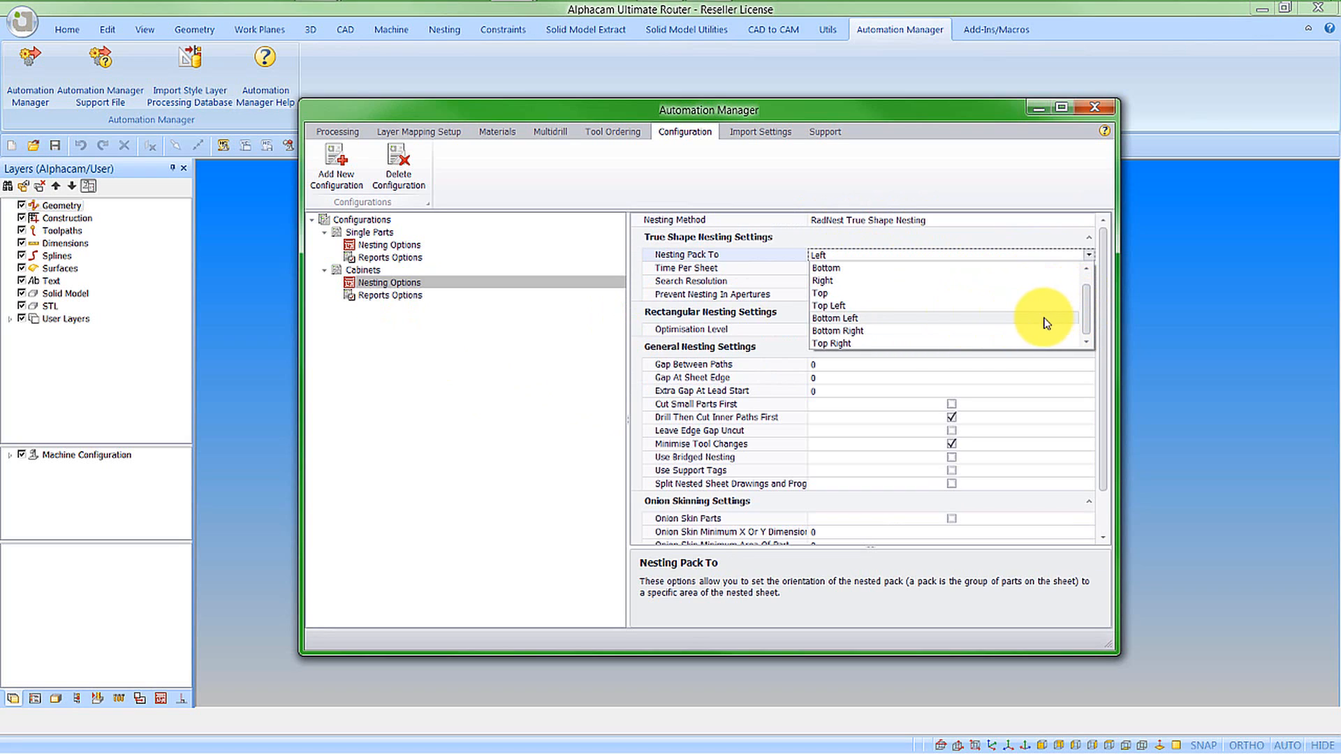
click(881, 318)
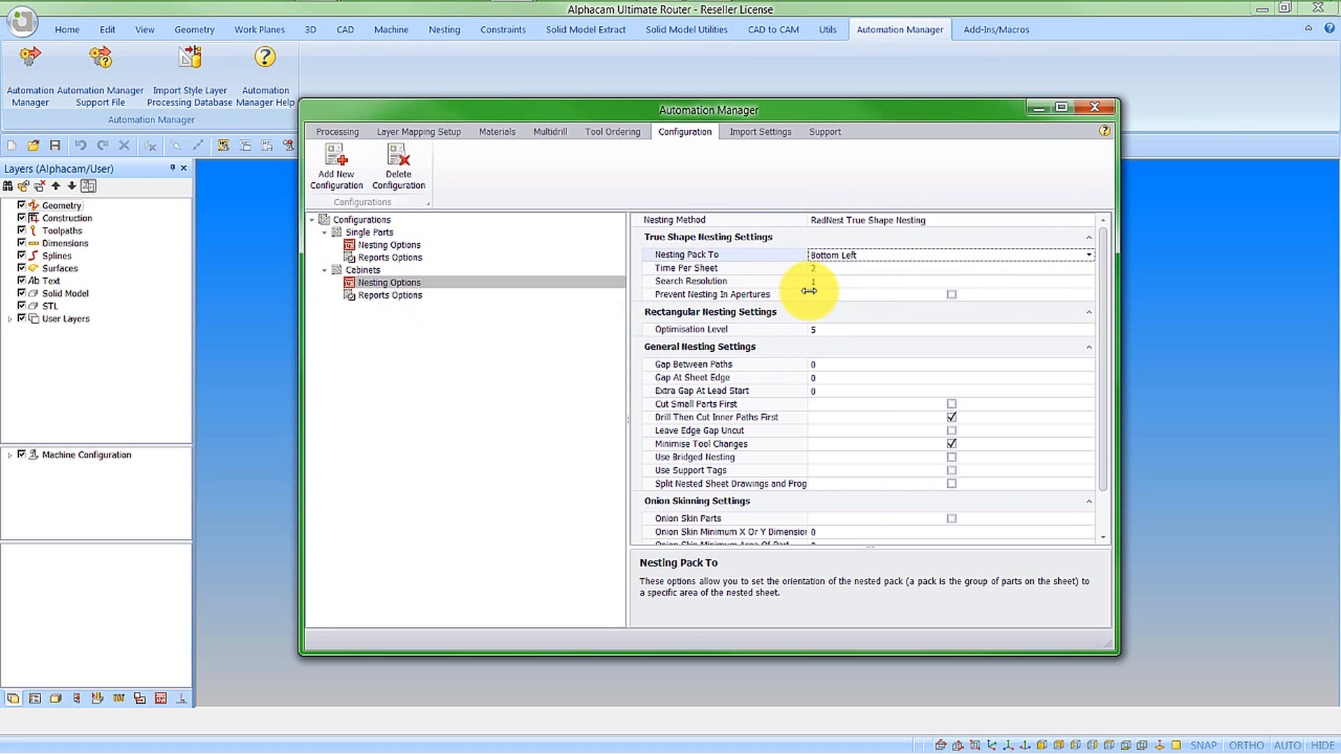
click(852, 269)
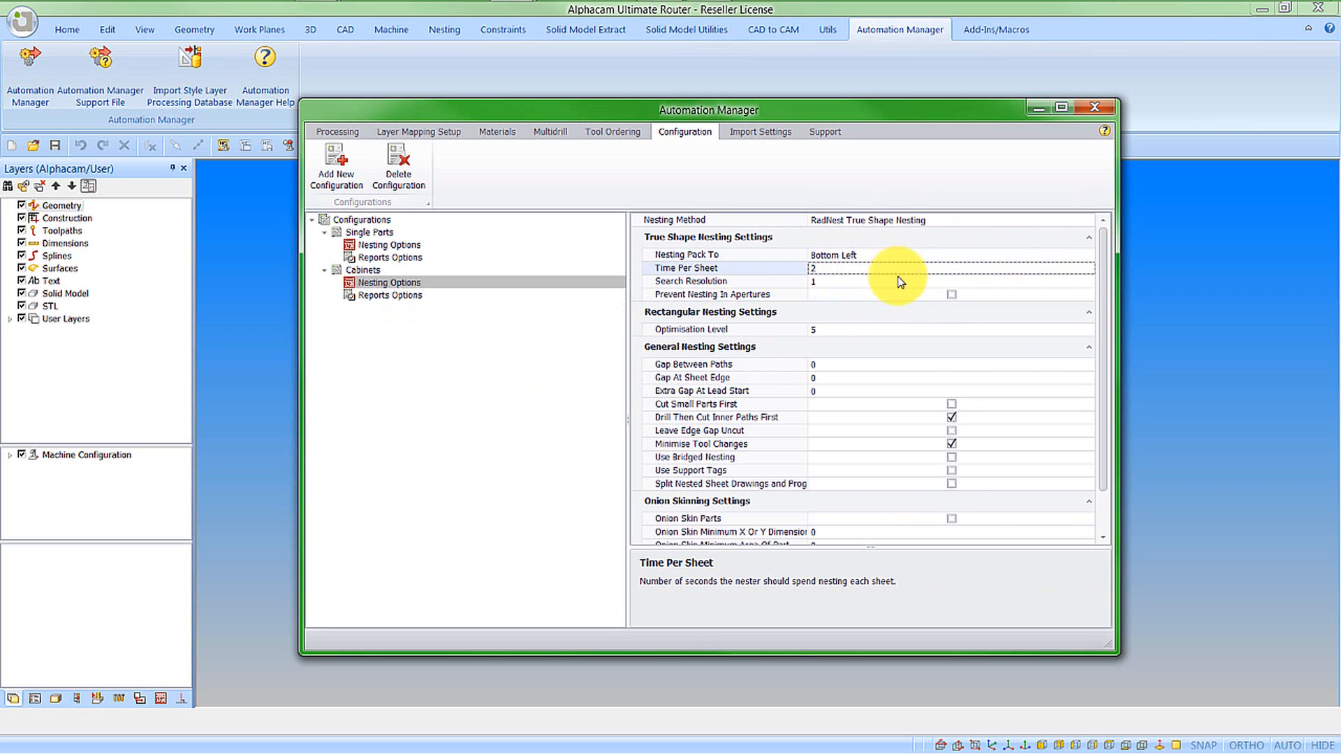
click(821, 282)
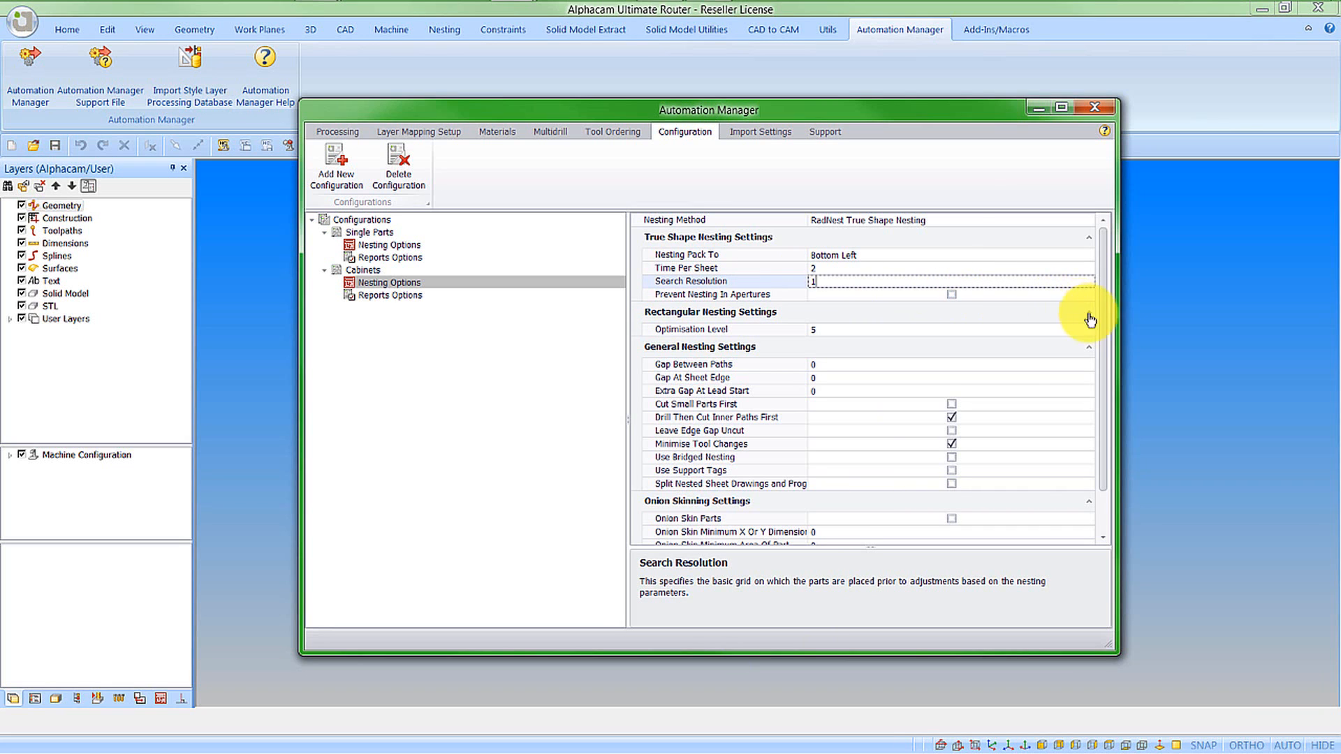
In the general nesting settings, set Gap Between Paths to 1 and Gap At Sheet Edge to 3, with Cut Small Parts First enabled.
scroll(1111, 323, down, 1)
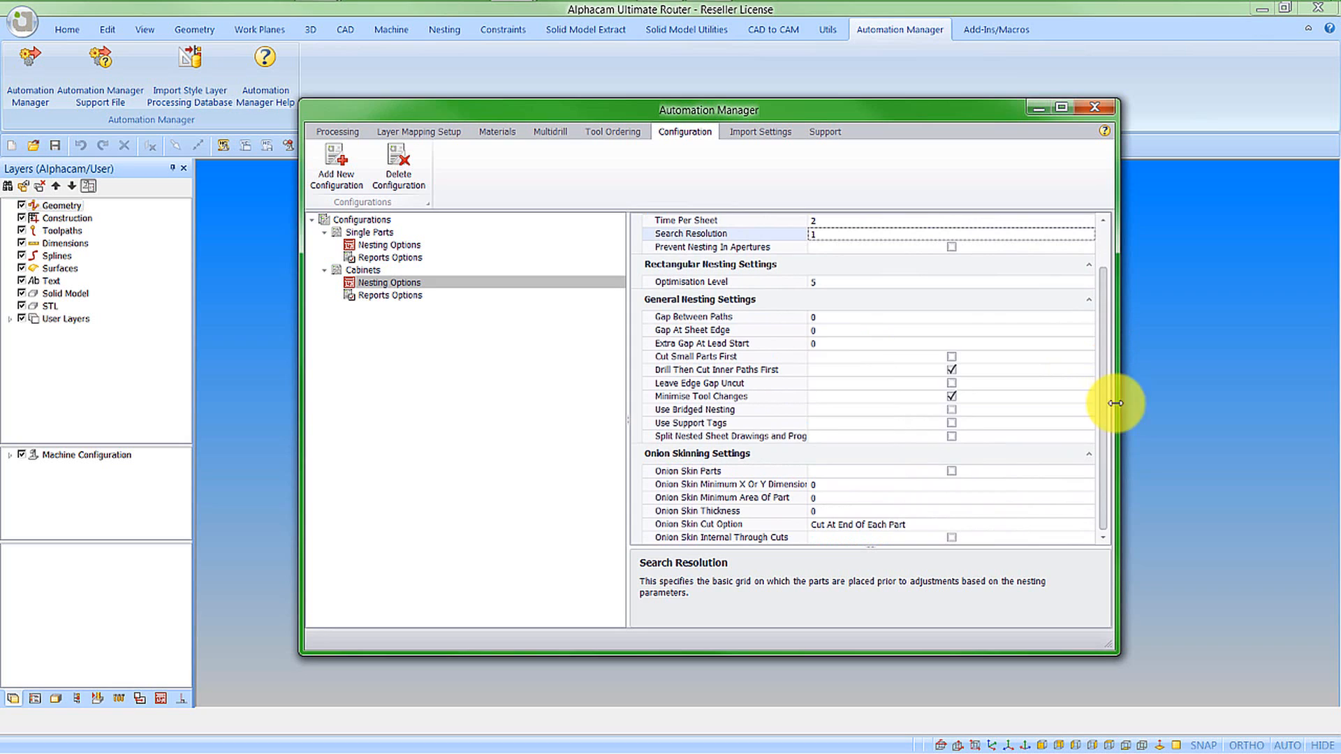
click(817, 318)
drag(823, 318, 793, 333)
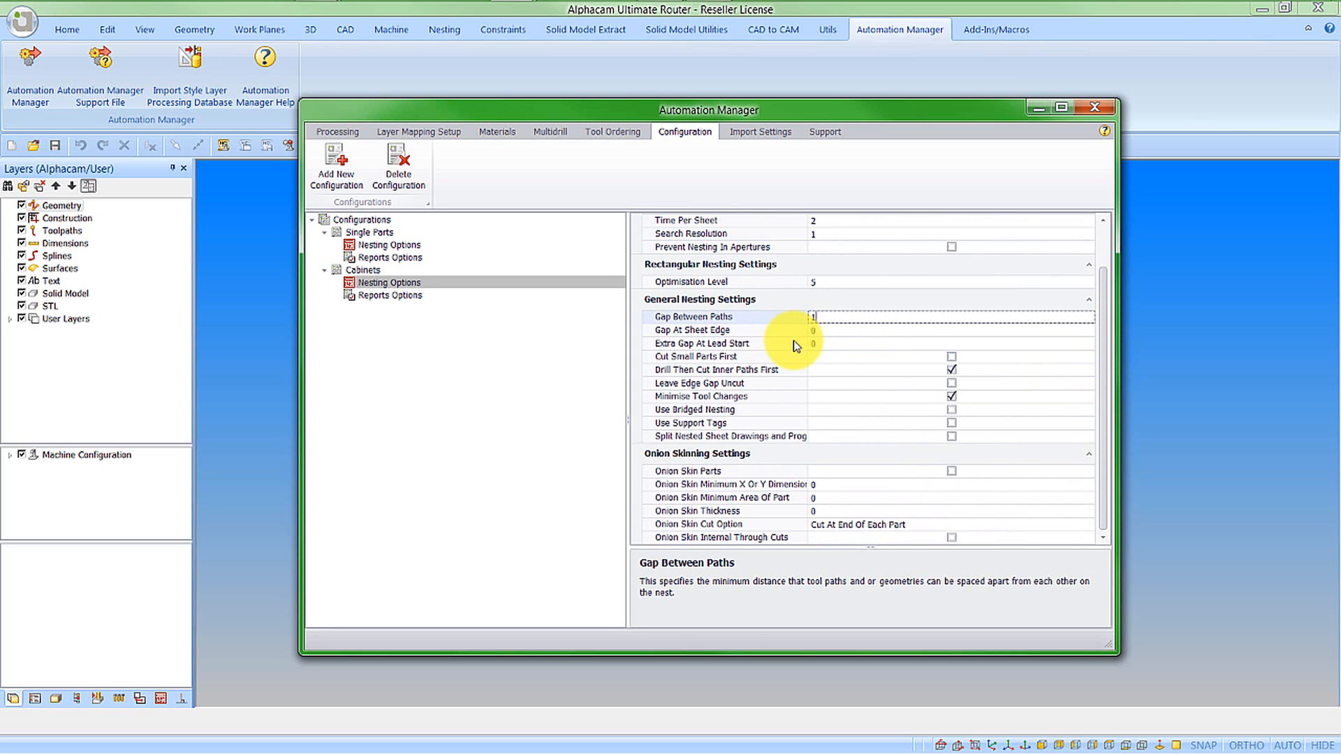
text(1)
click(822, 331)
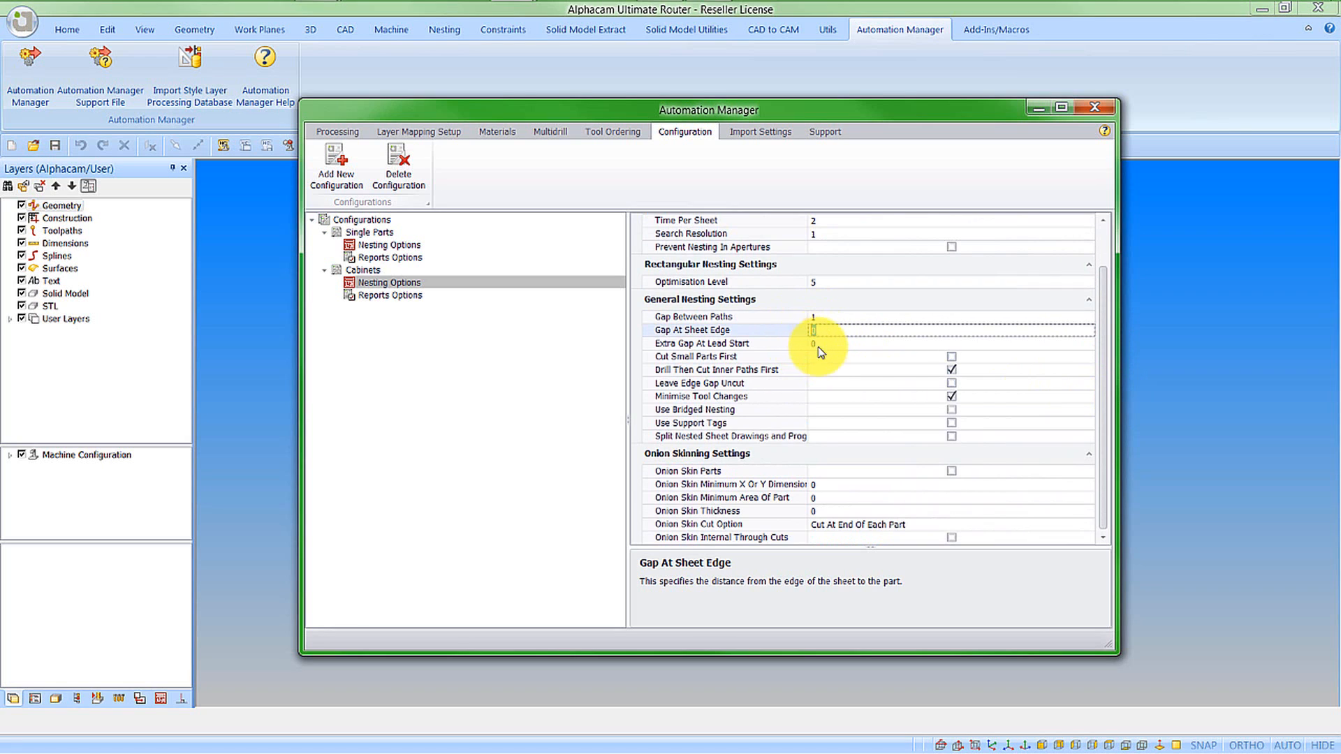
text(3)
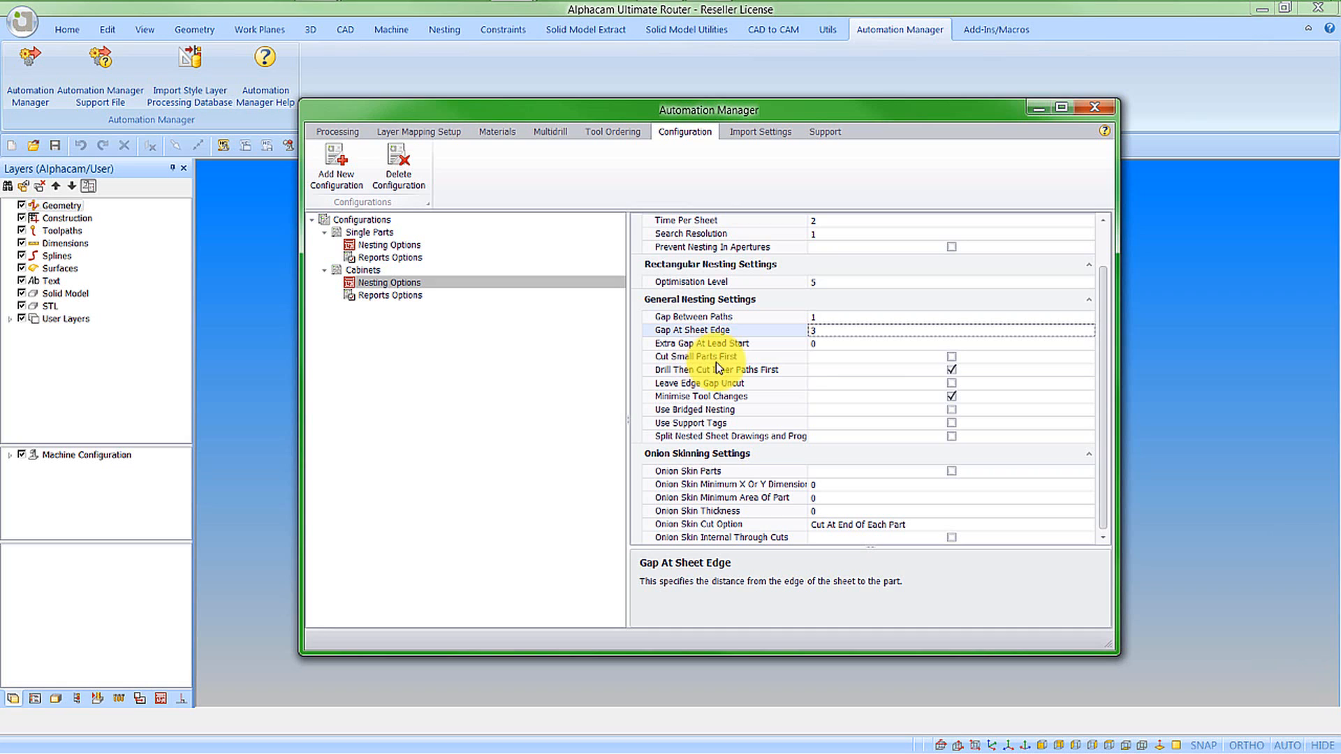
click(950, 358)
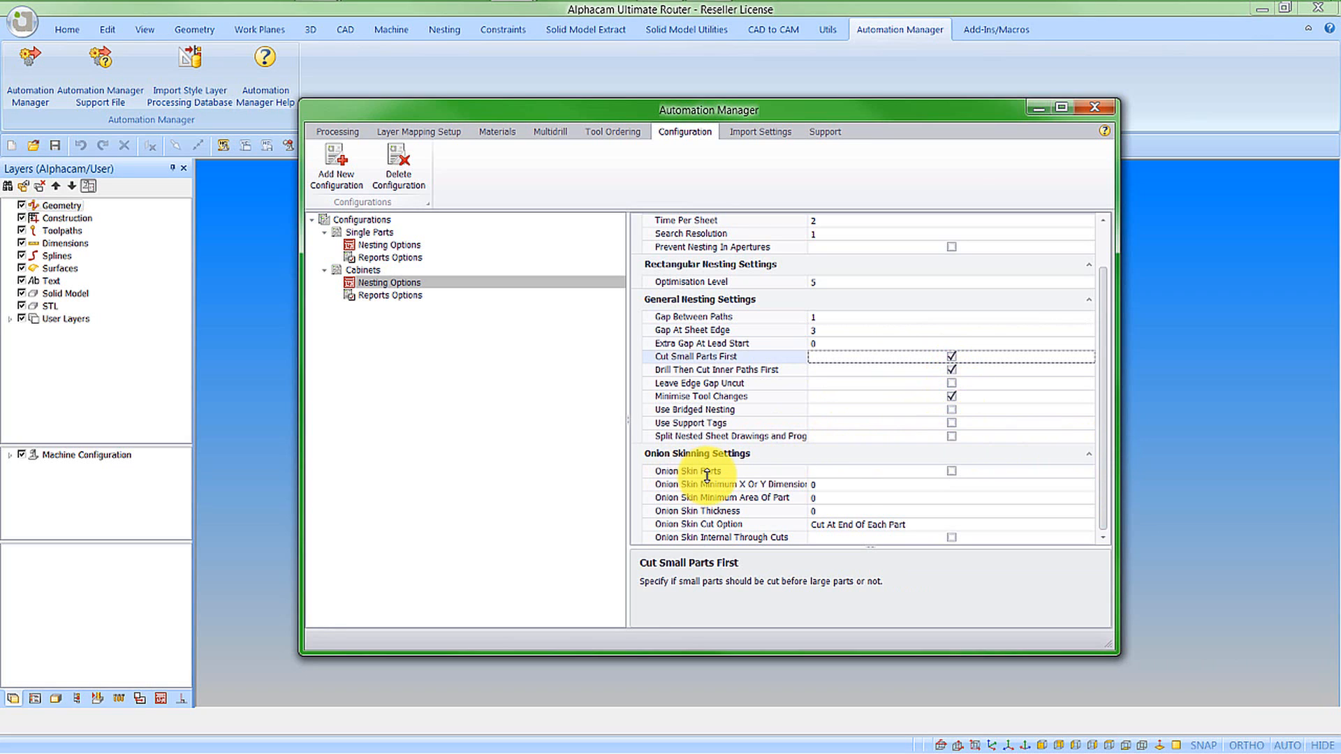
Enable onion skinning of parts with minimum X or Y dimension 100, minimum area 100000, thickness 1 and Cut At End Of Operation.
click(952, 471)
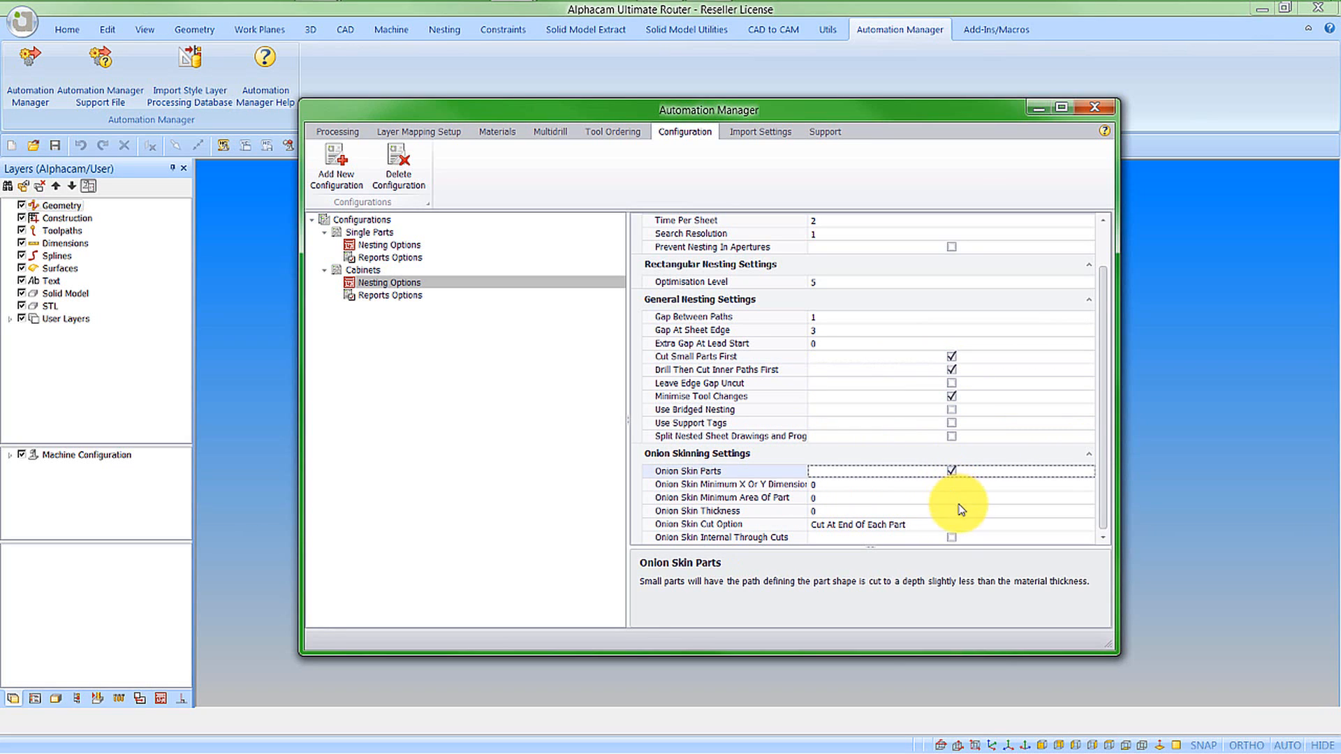
click(835, 486)
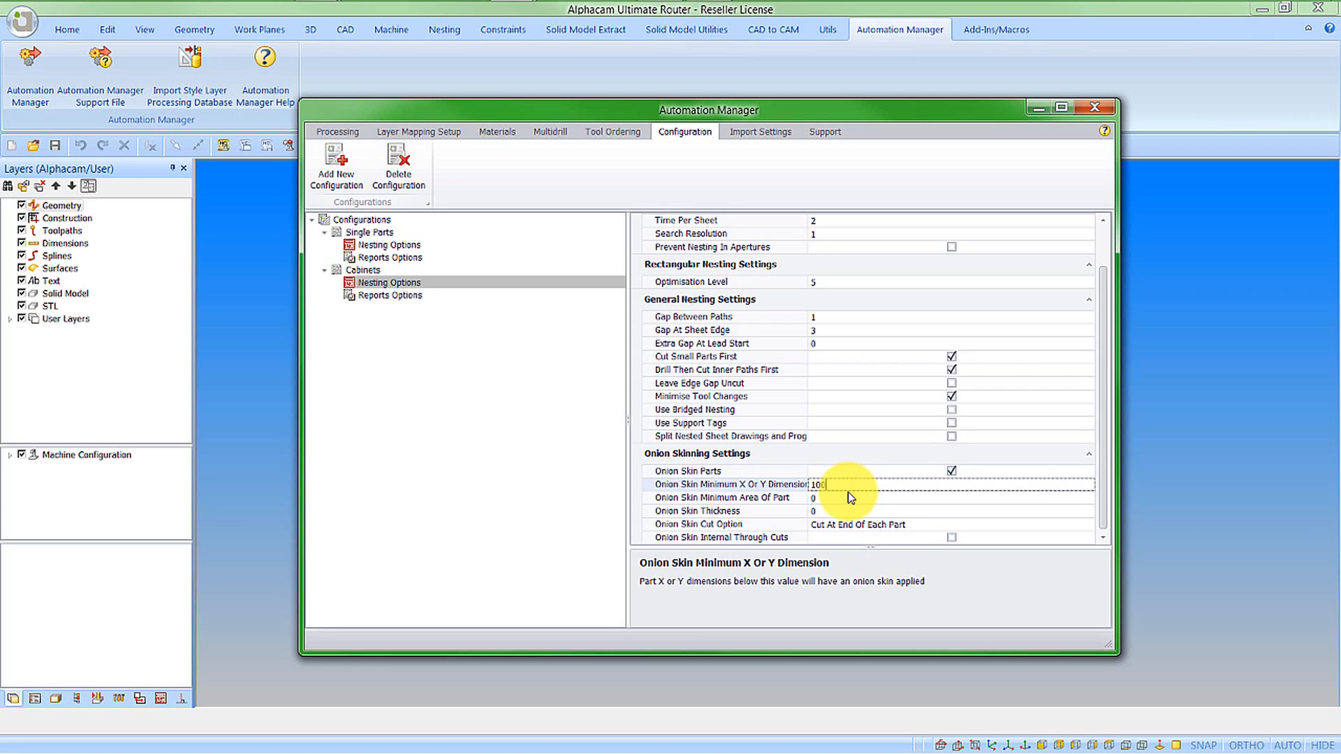
click(854, 498)
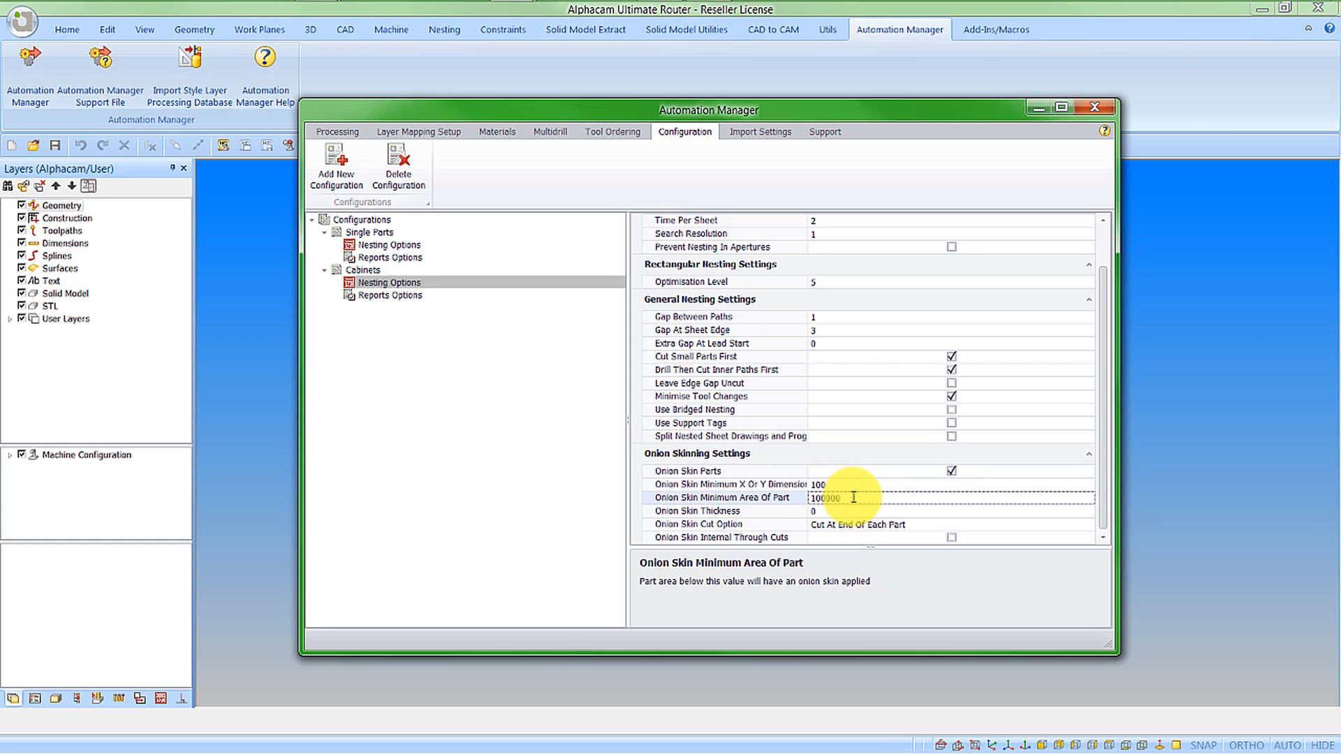
click(858, 517)
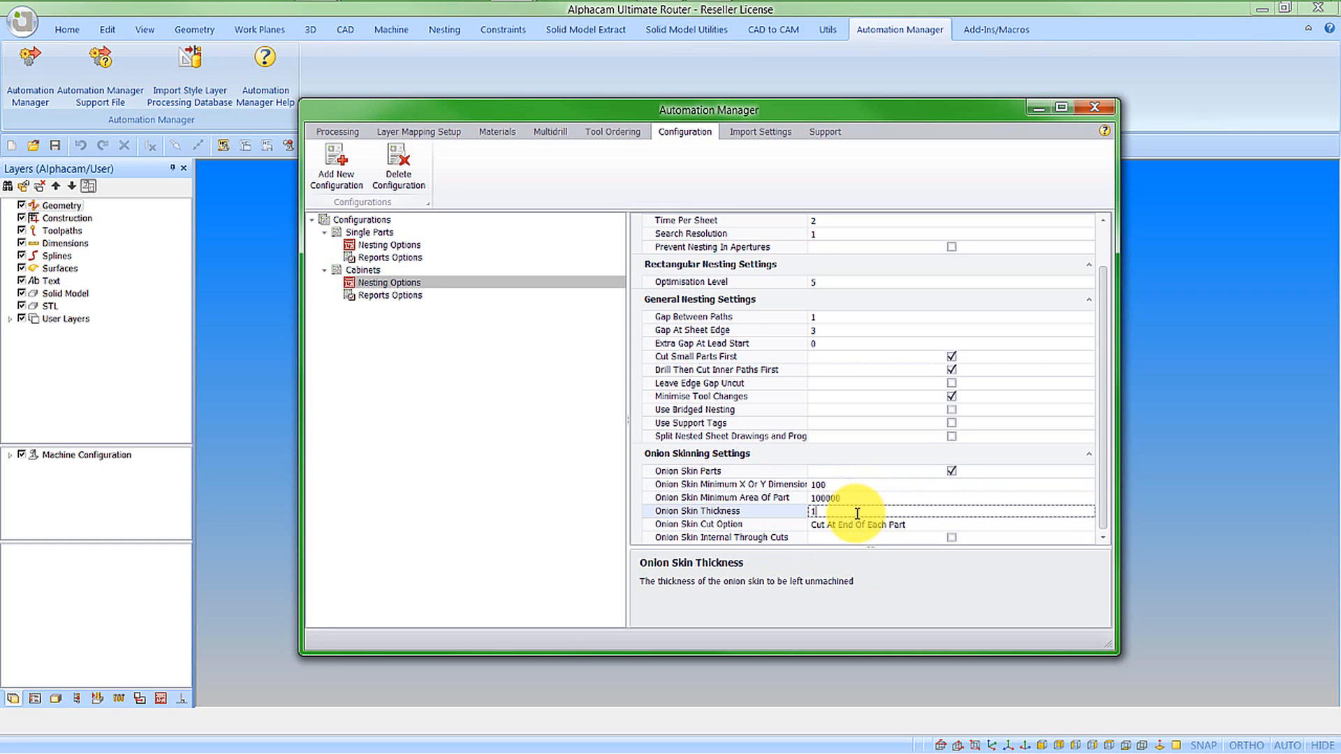
text(1)
click(923, 526)
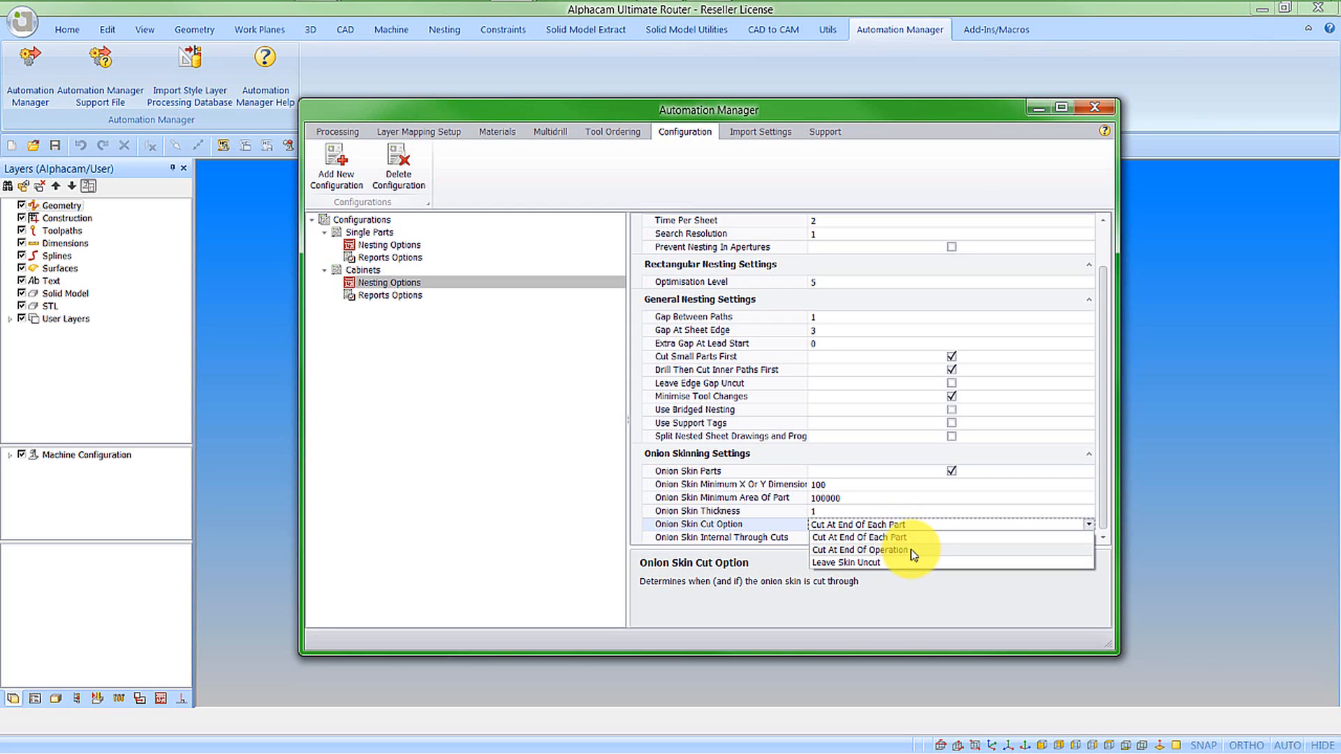
click(911, 551)
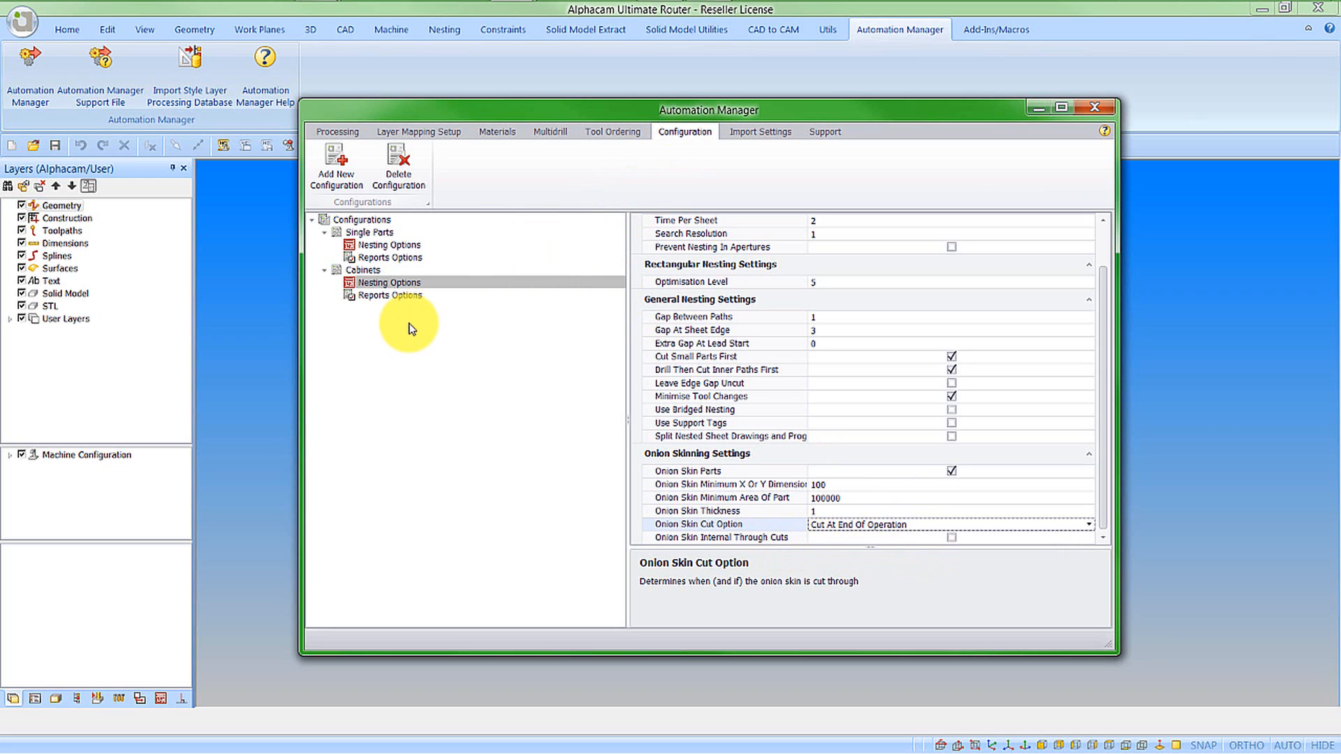
Assign Automation_Manager.acreps as the nested report data output settings in the Cabinets reports options.
click(391, 296)
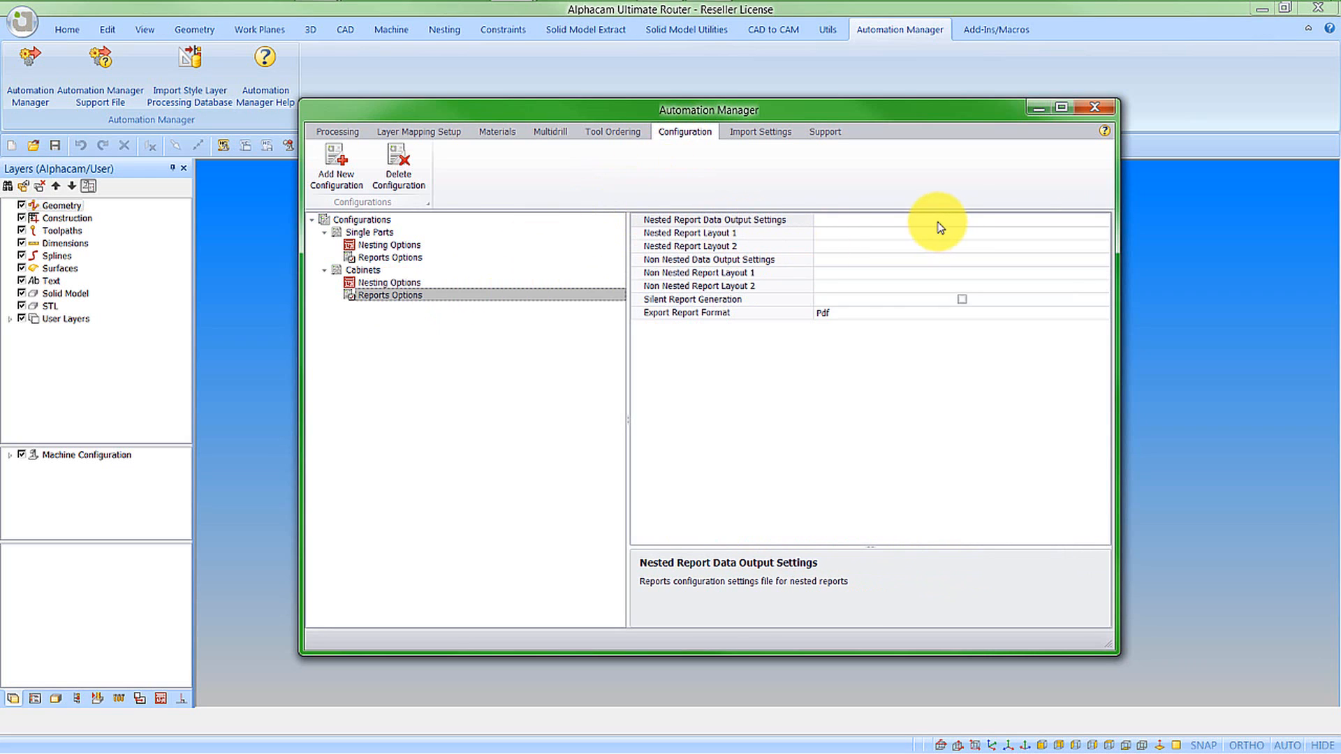
click(1076, 221)
click(1105, 224)
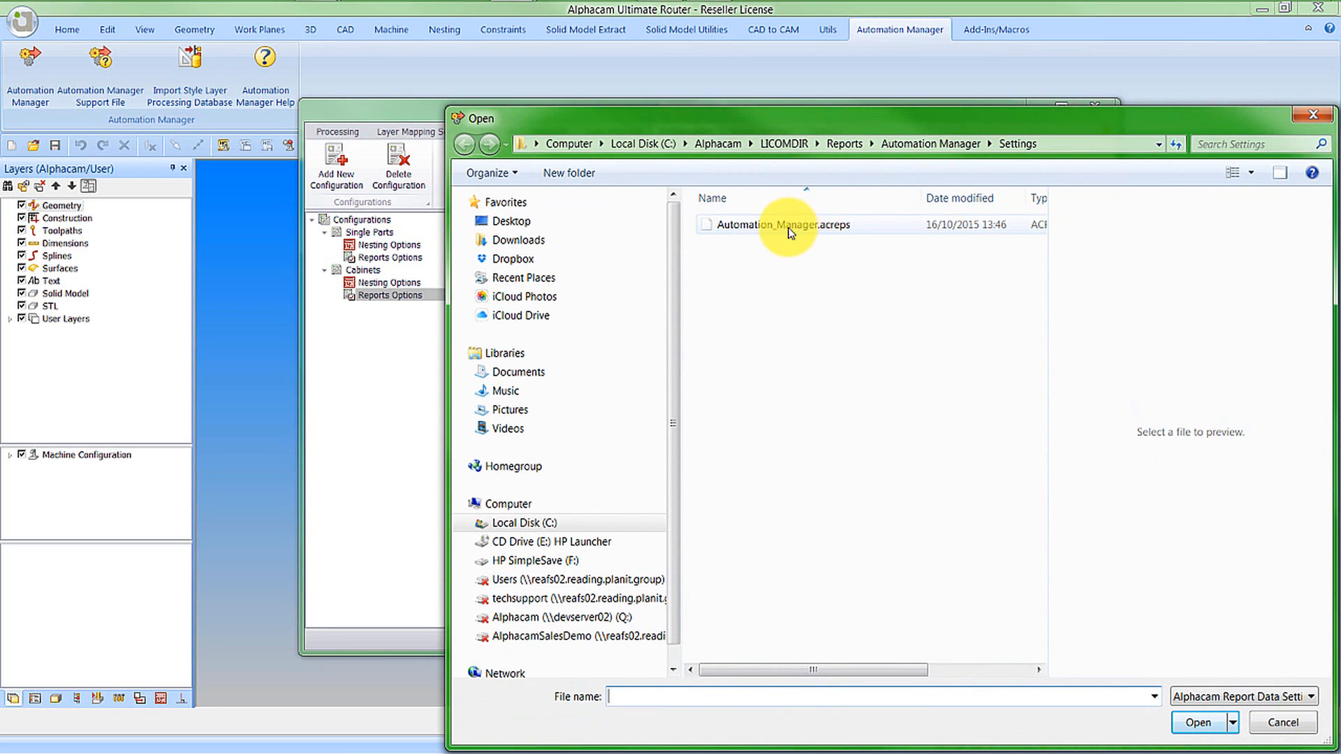
double_click(786, 227)
Assign Nested_Sheets.acrepx as Nested Report Layout 1 and Nested_Tools.acrepx as Nested Report Layout 2.
click(889, 236)
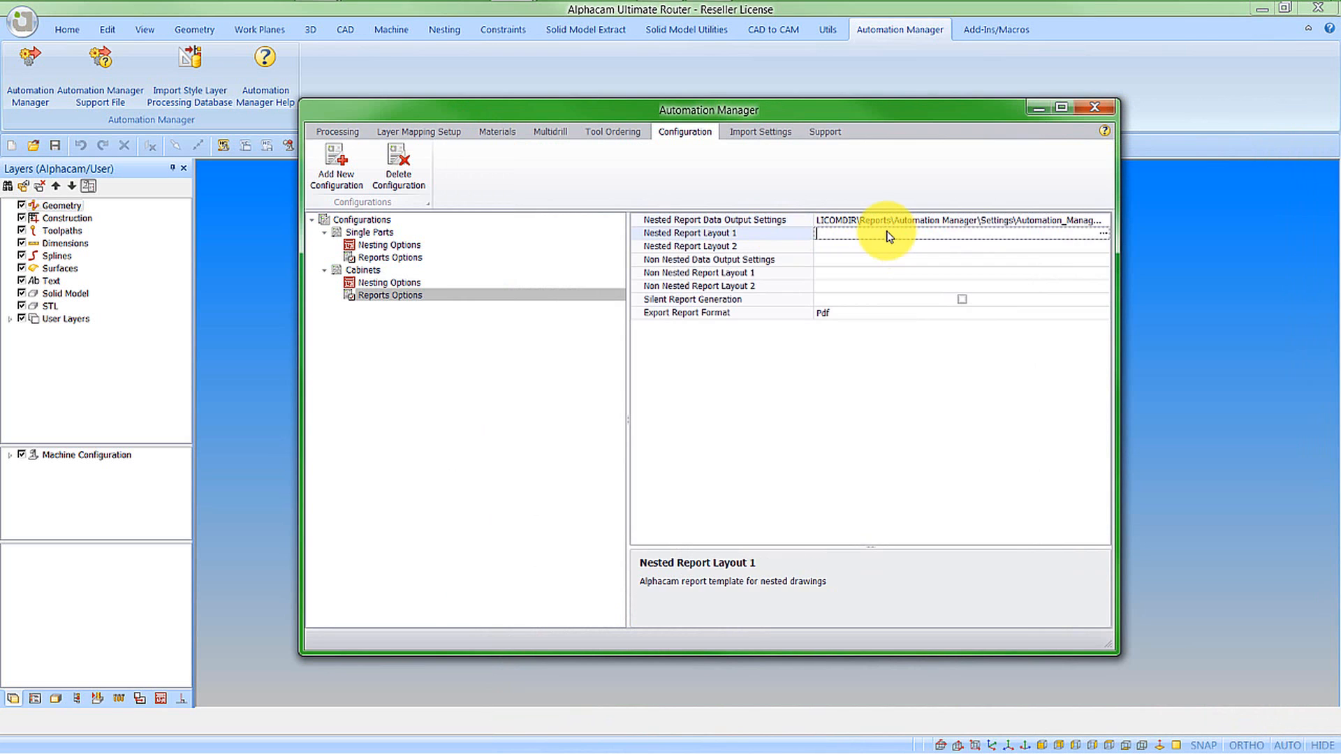
click(1104, 236)
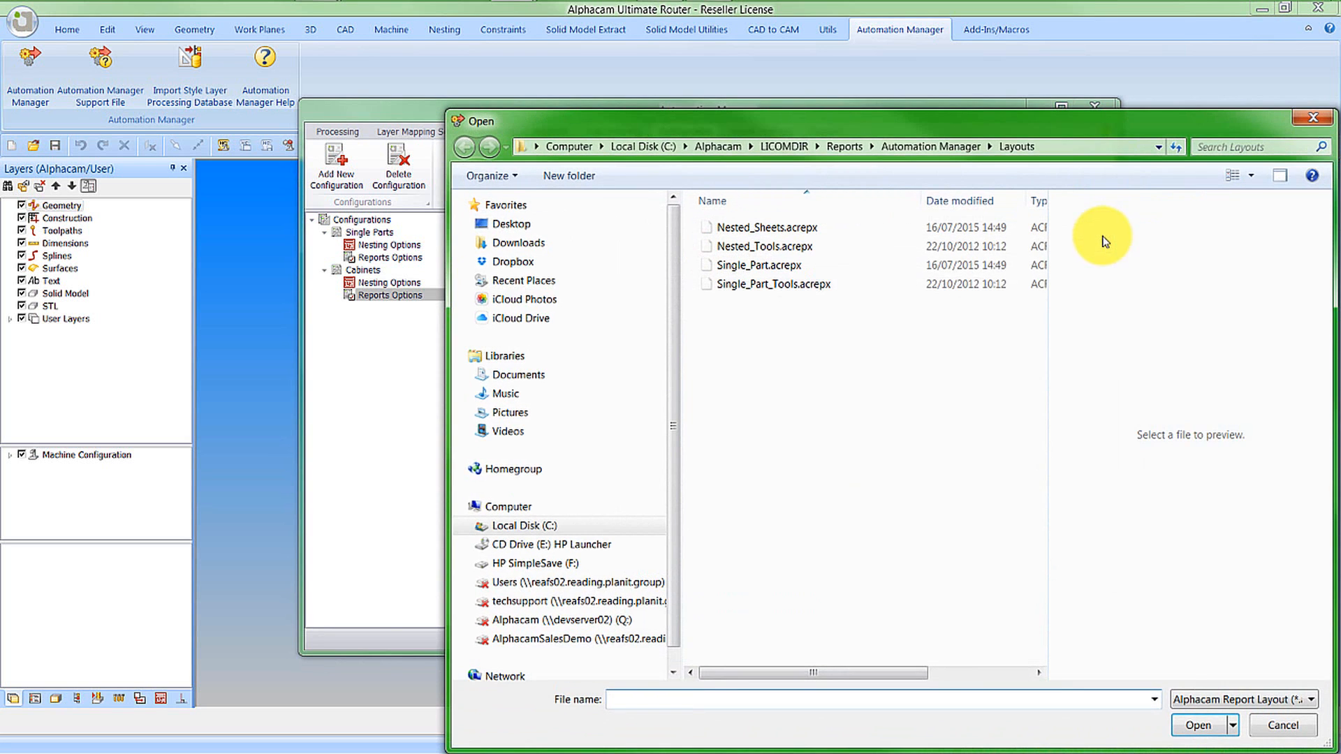
double_click(774, 230)
click(896, 248)
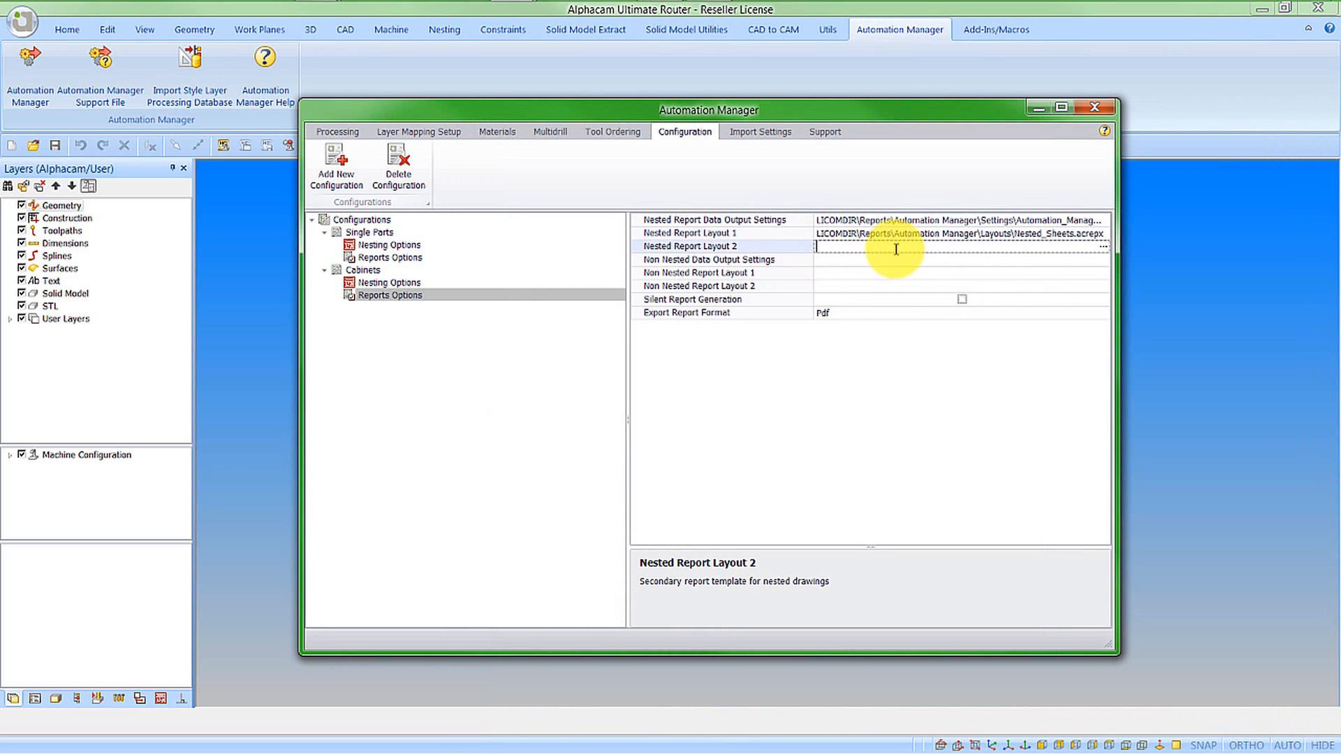
click(1103, 247)
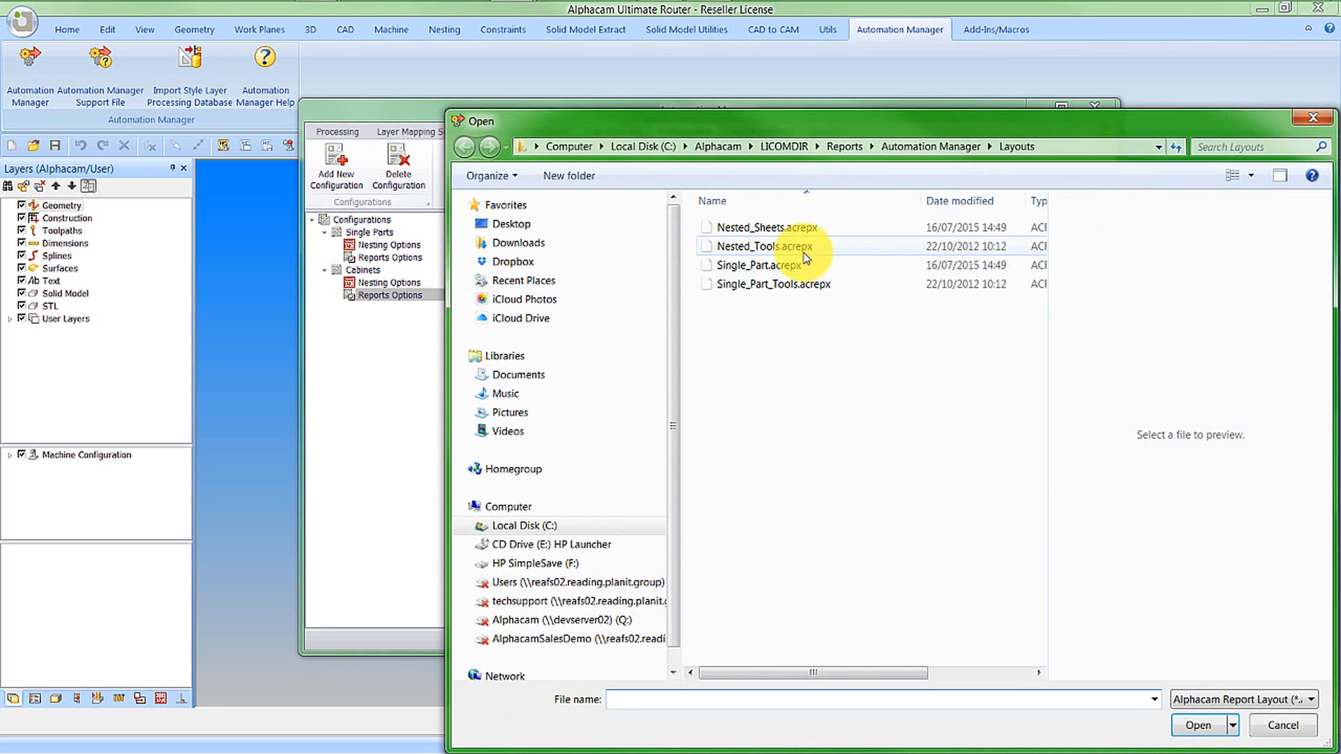
double_click(804, 248)
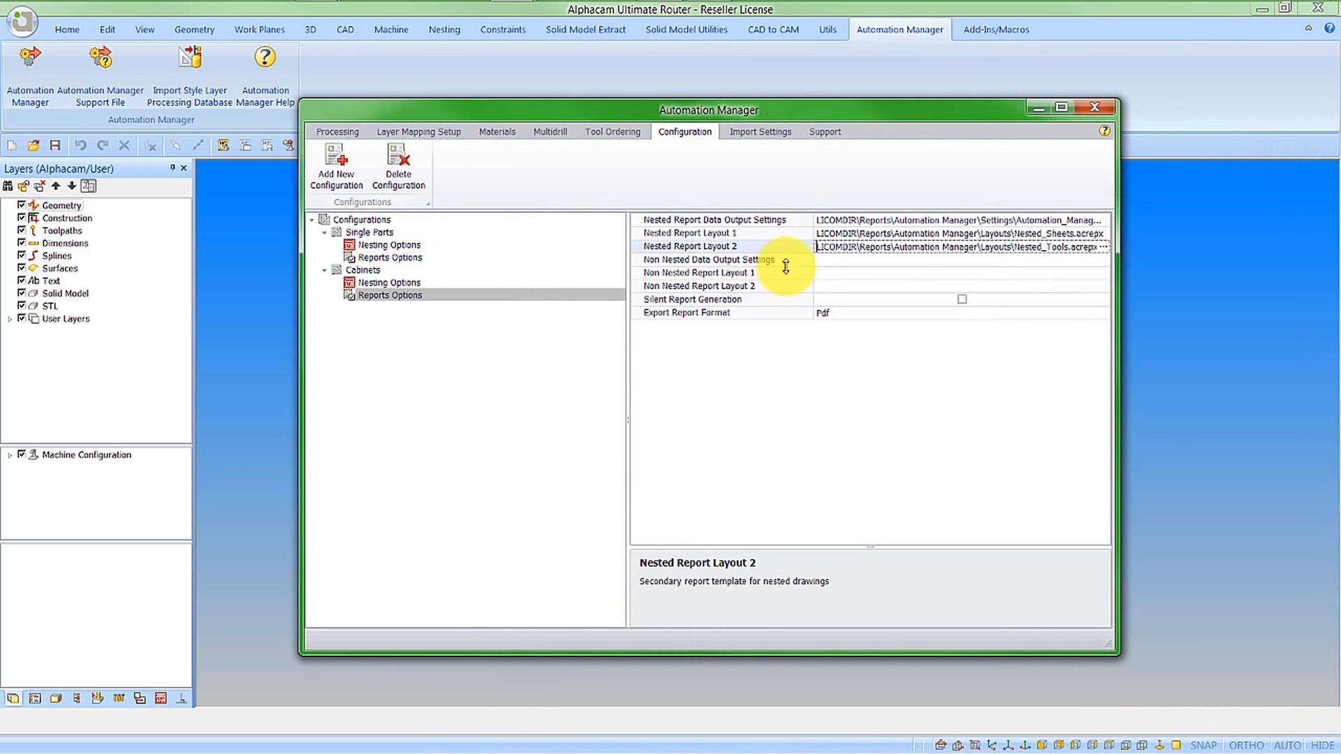
click(853, 261)
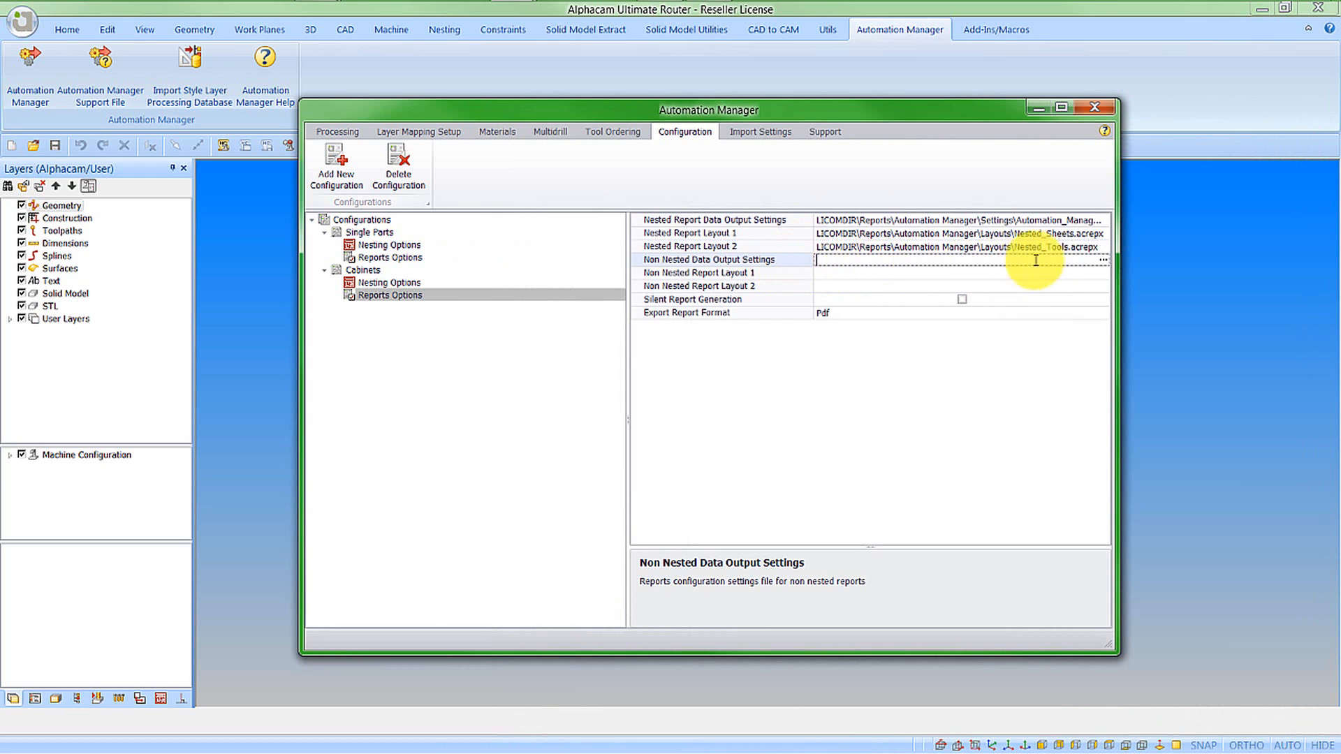
click(1104, 263)
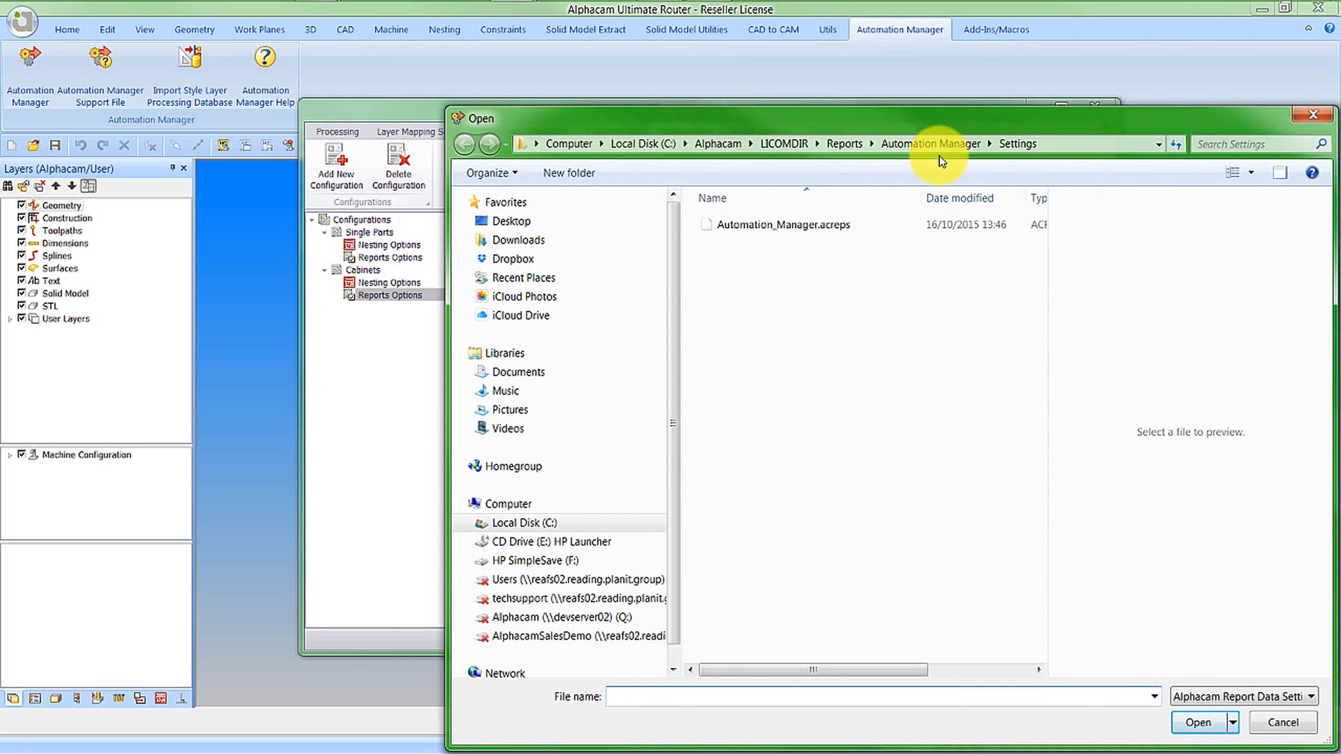
drag(1138, 124, 919, 90)
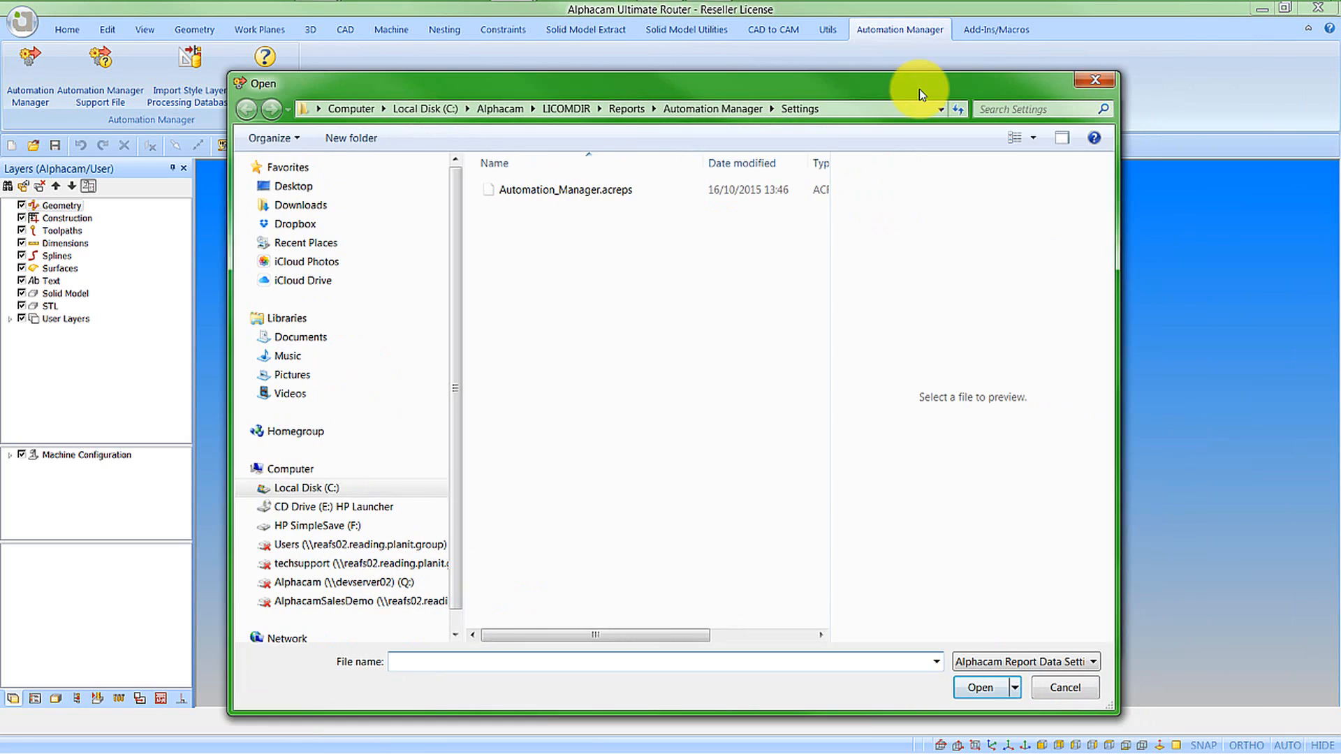
click(1091, 81)
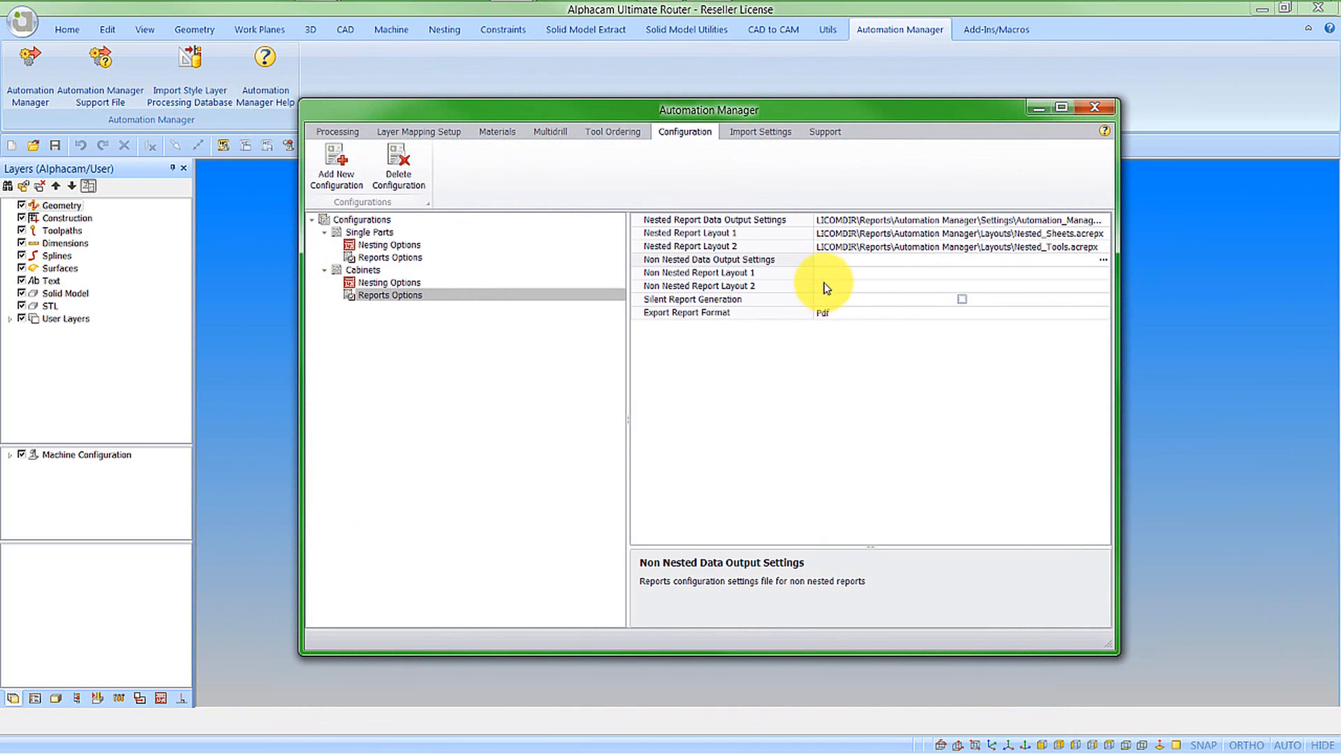
click(961, 299)
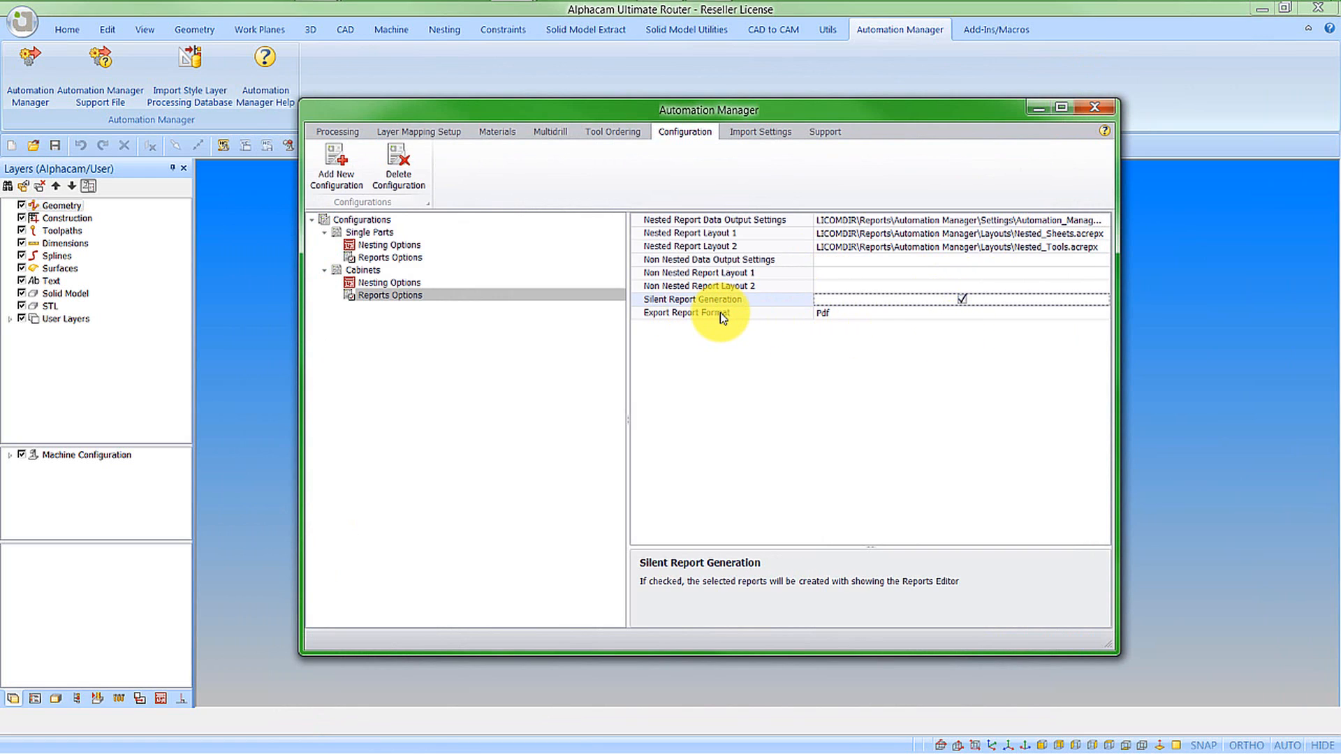
click(962, 299)
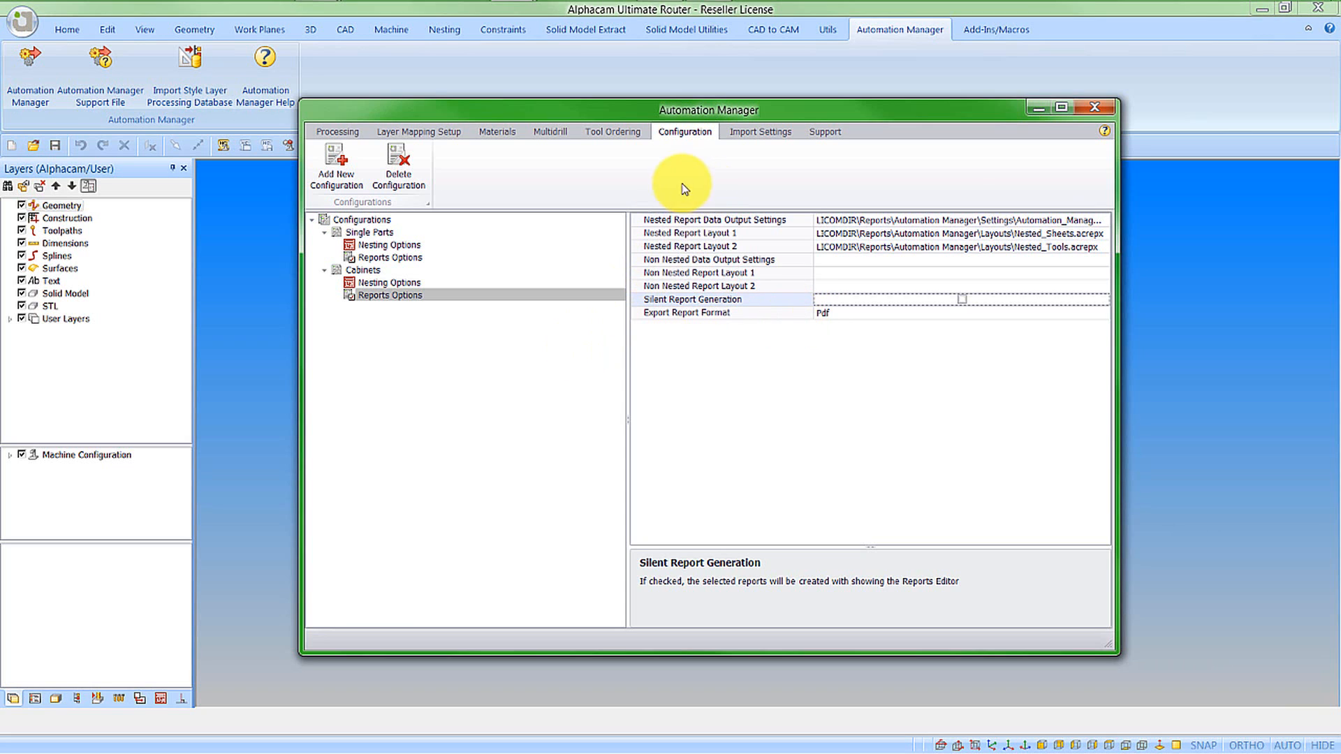
Add a seventh column field to the Cabinets CSV import setting and assign it Nest Rotation Angle.
click(749, 136)
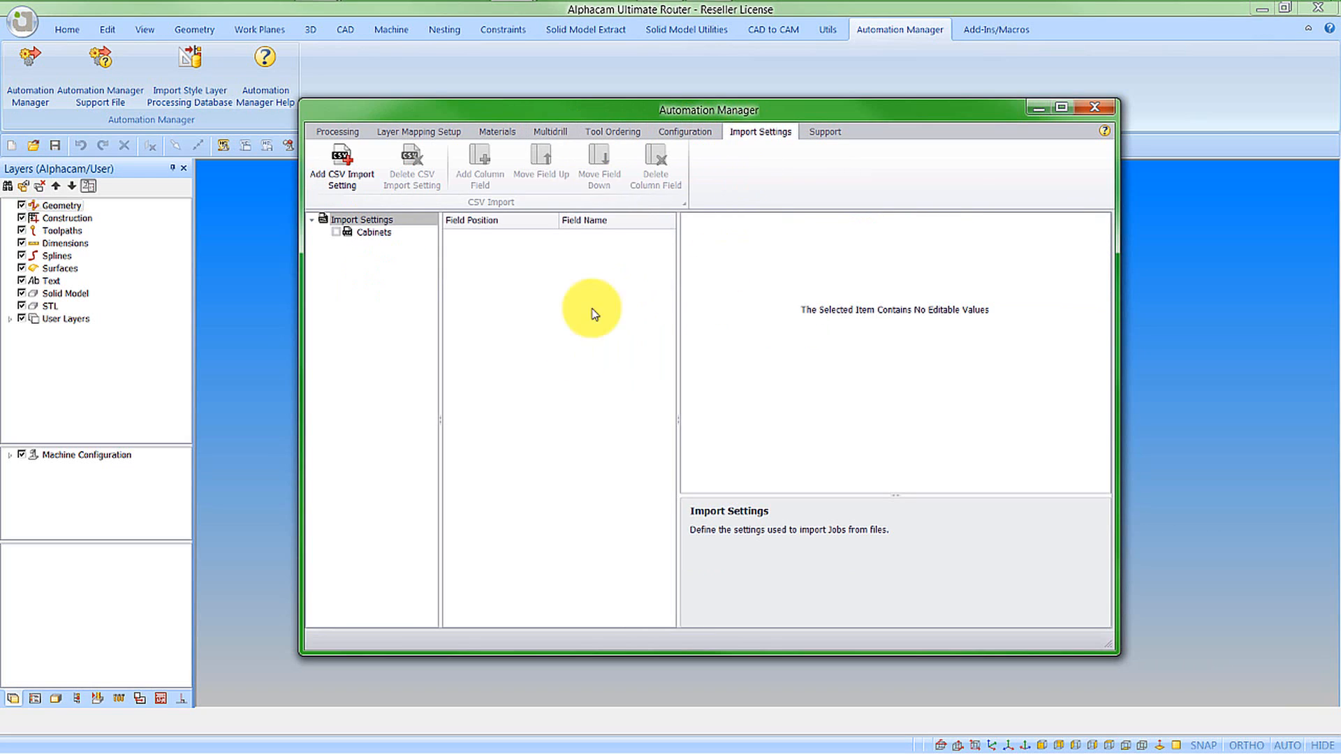
click(377, 236)
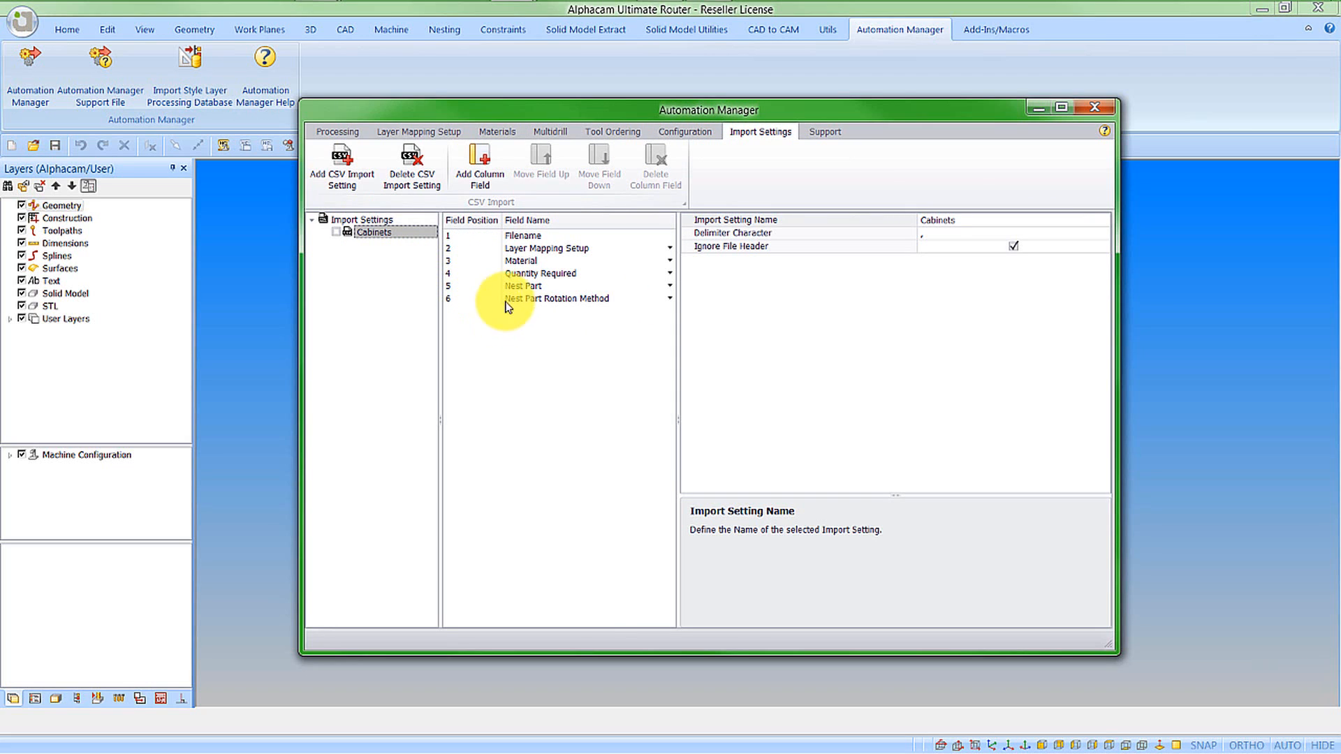
click(484, 176)
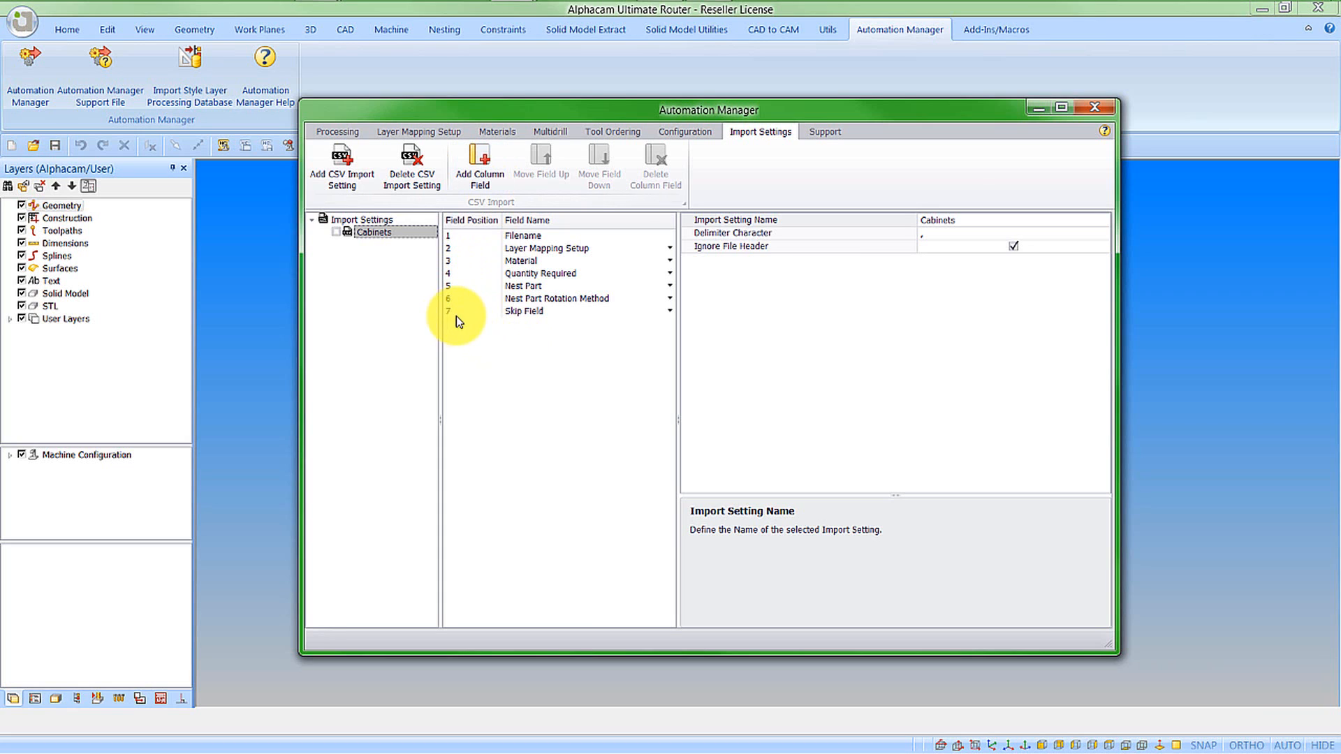
click(669, 312)
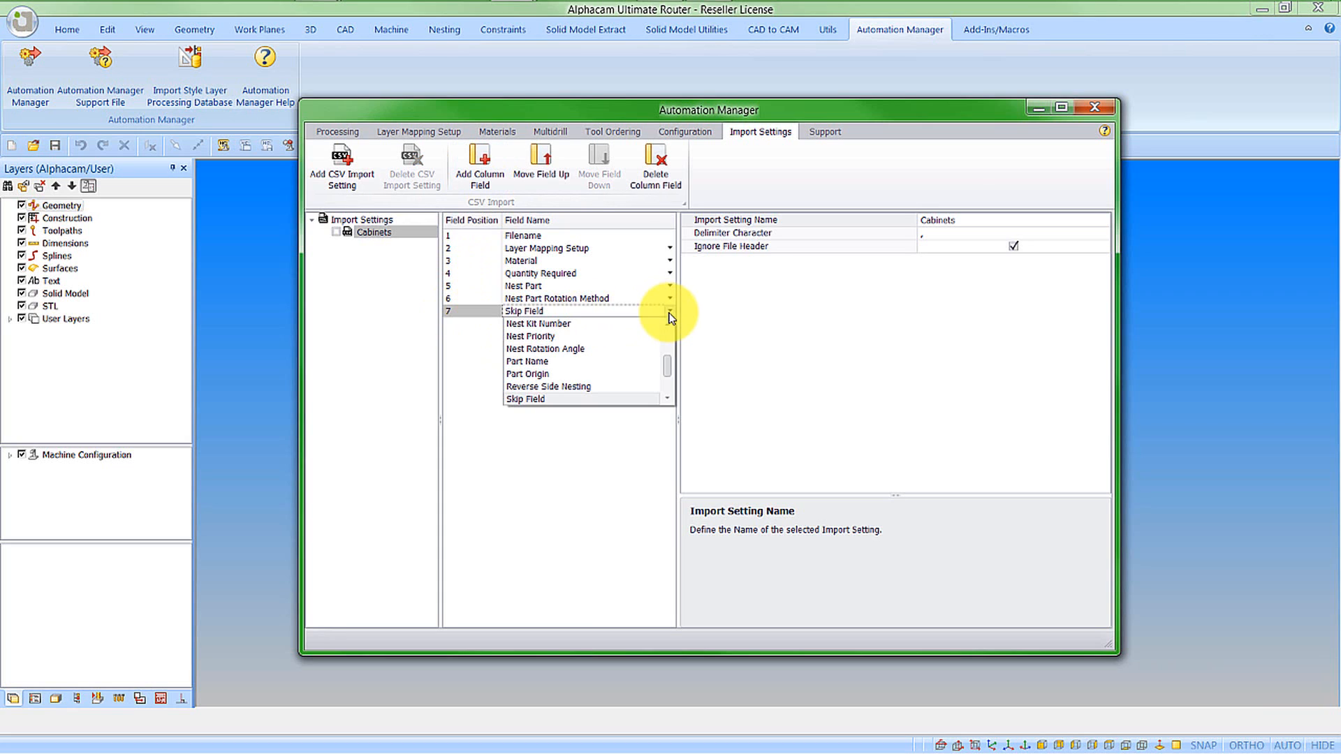
click(584, 349)
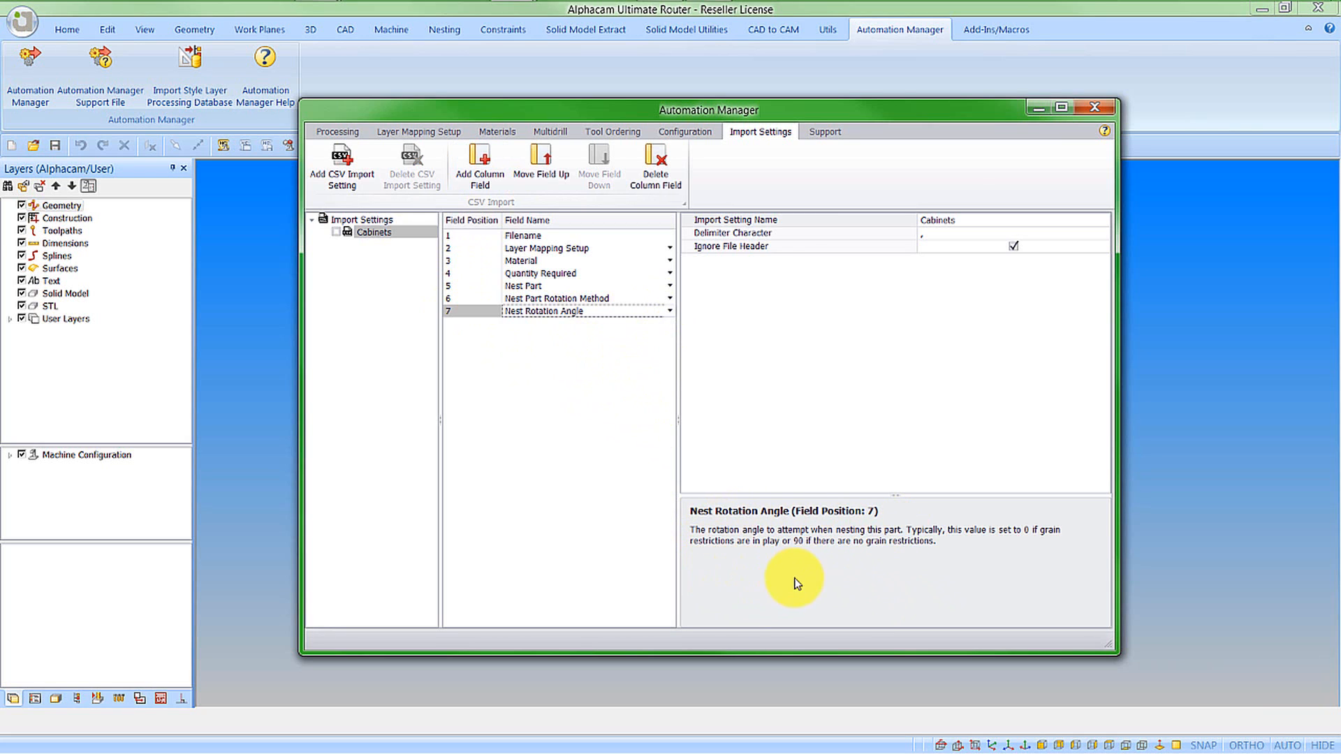
click(545, 299)
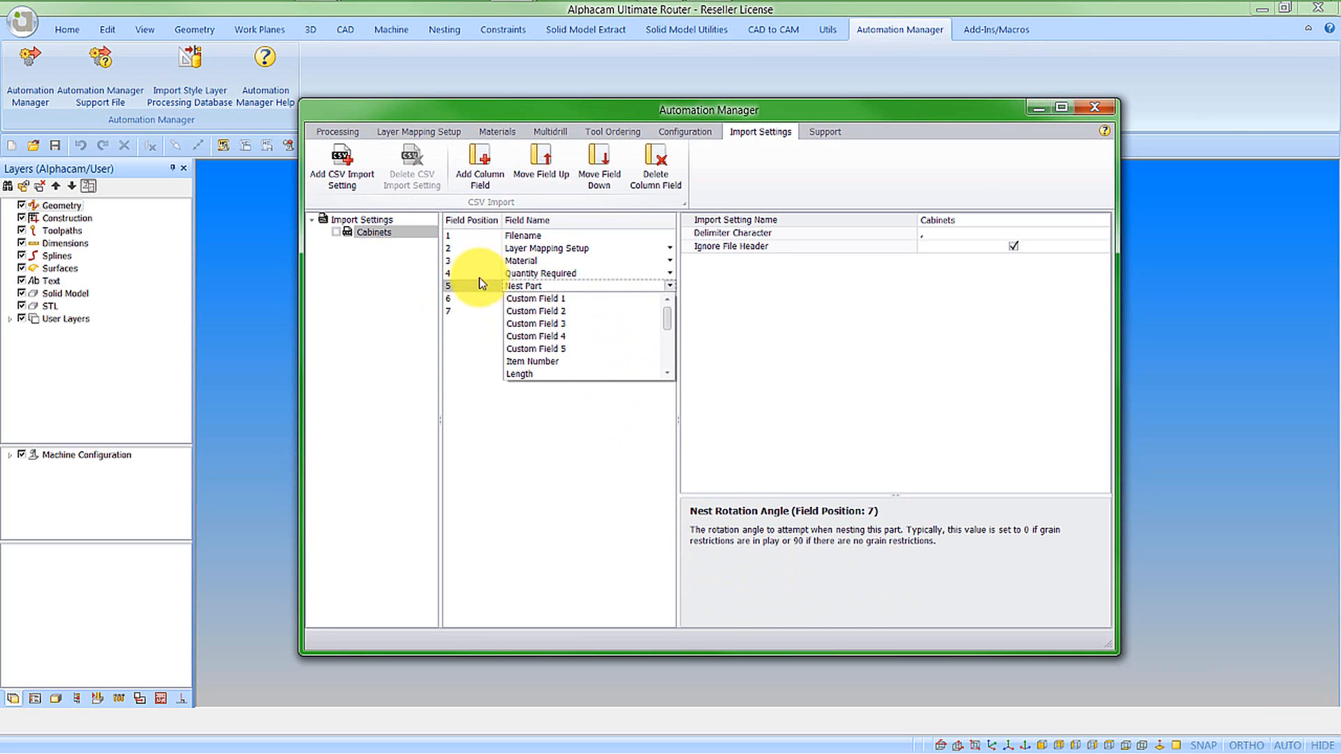
click(459, 274)
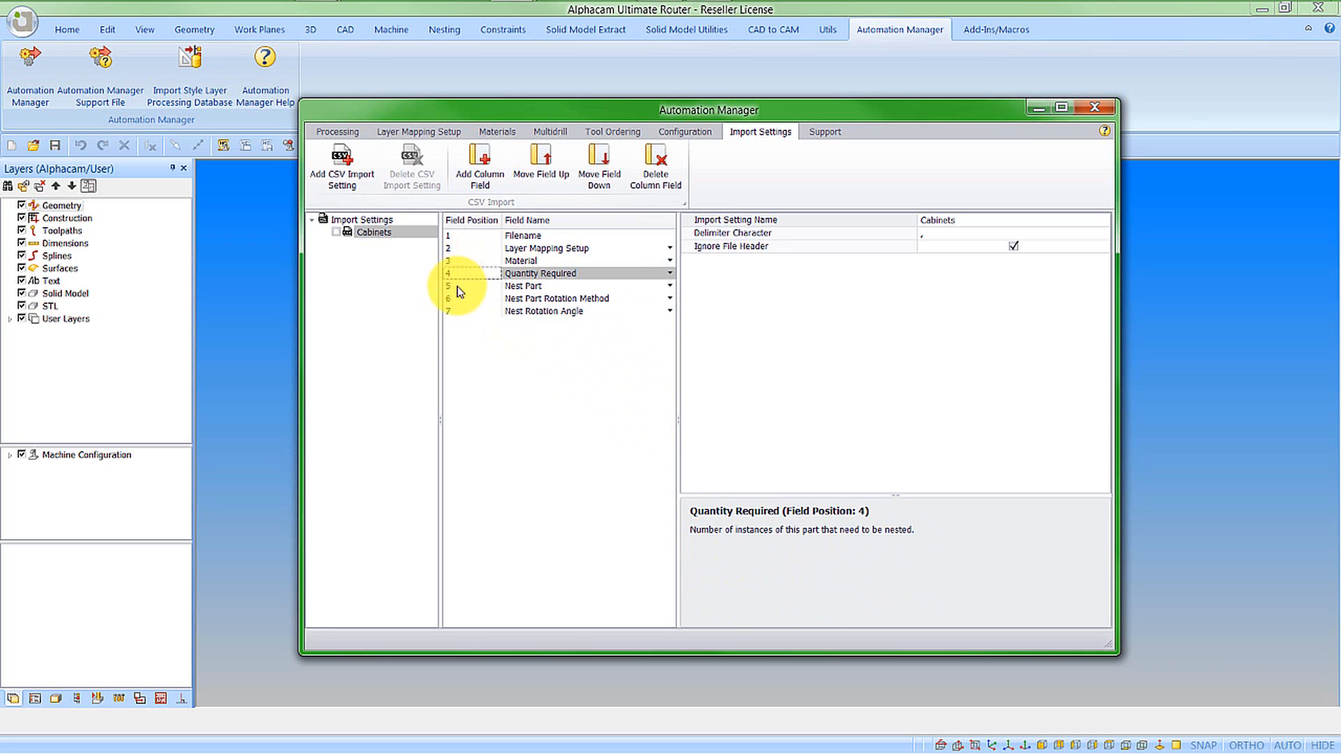
click(453, 299)
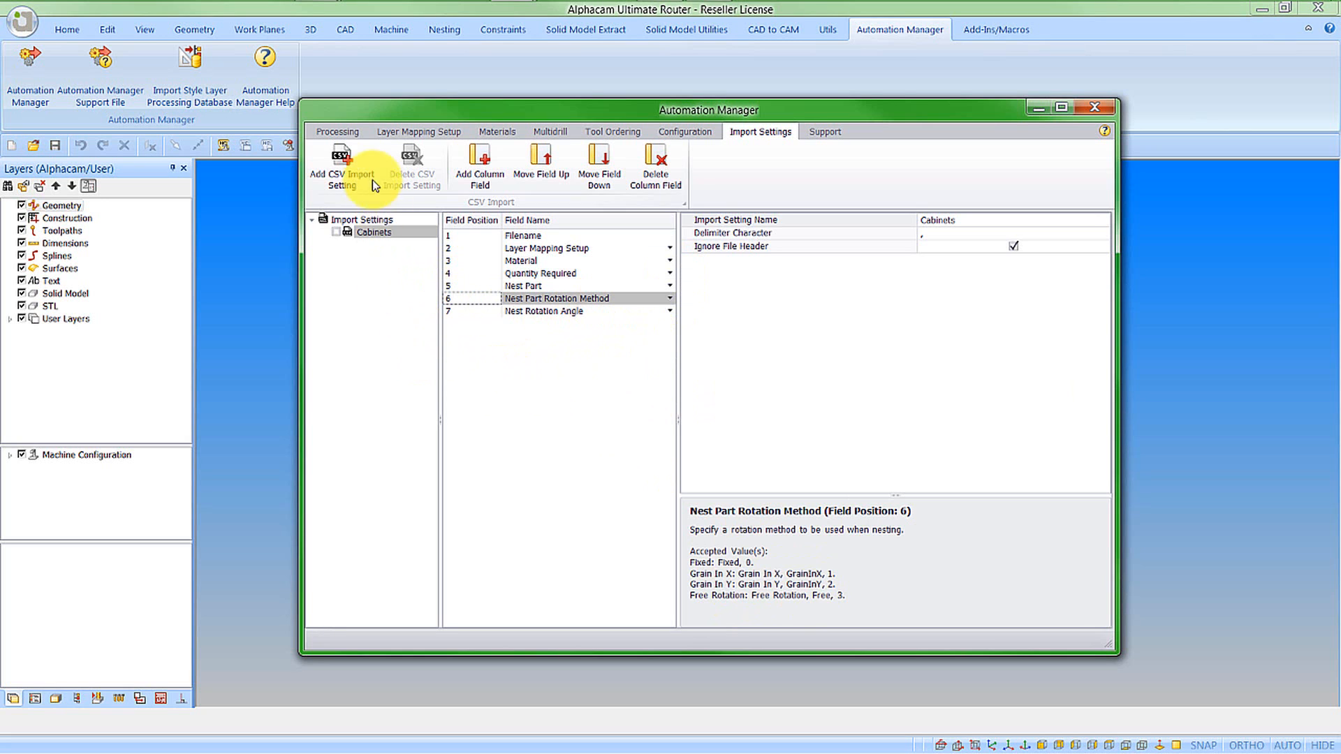
Create a new processing job under the Alphacam customer and name it Cabinets.
click(340, 132)
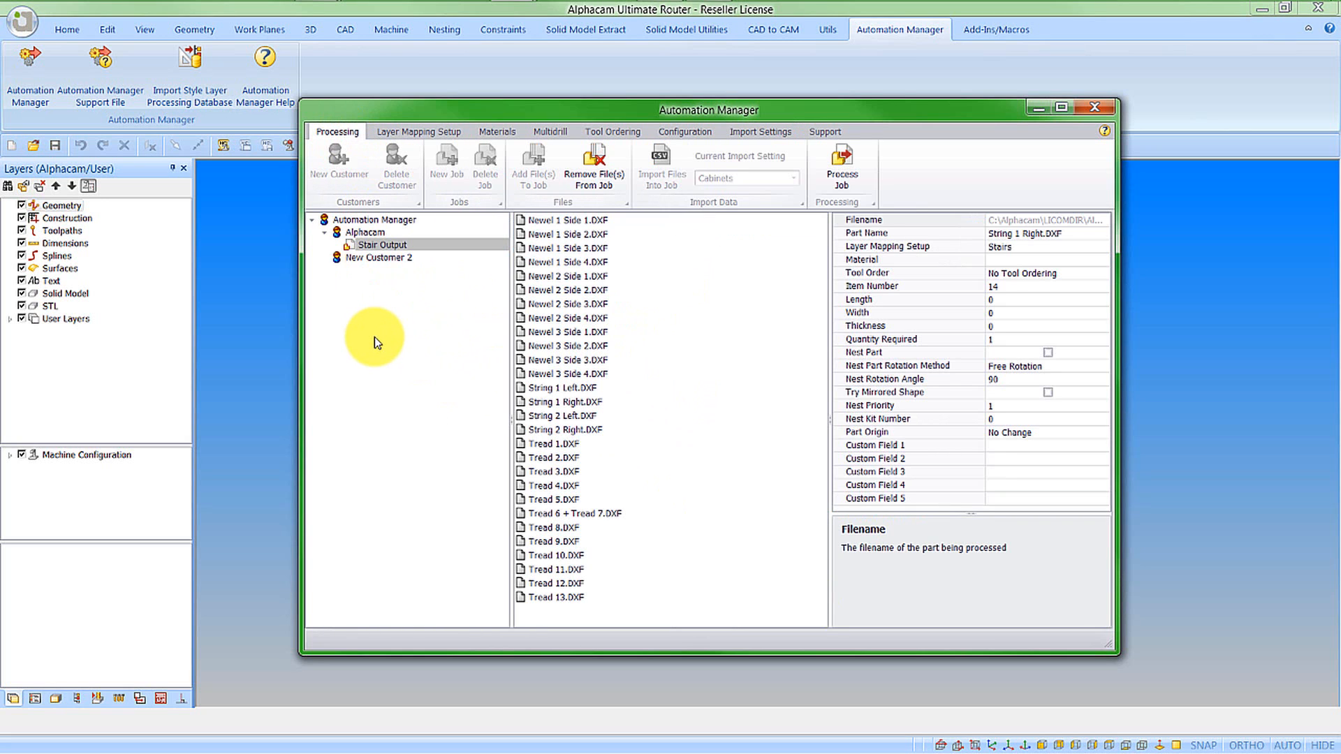
click(367, 235)
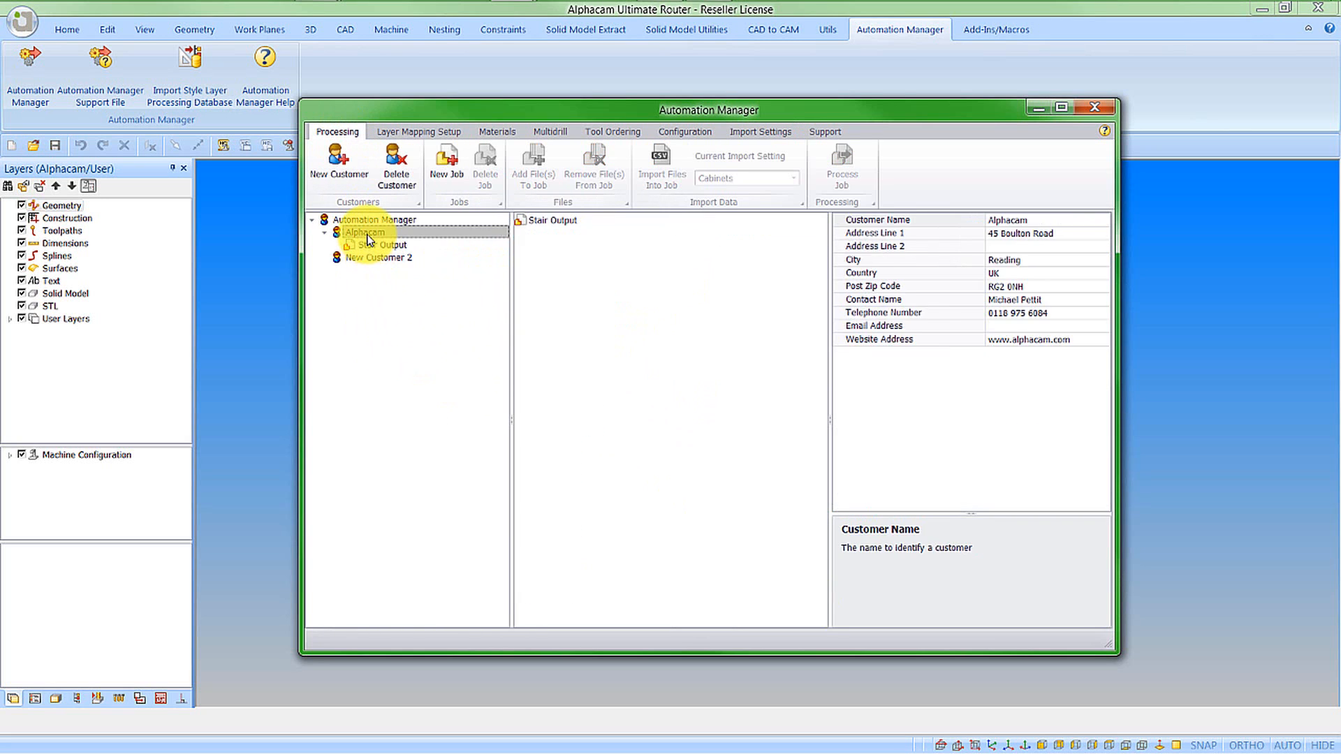
click(448, 167)
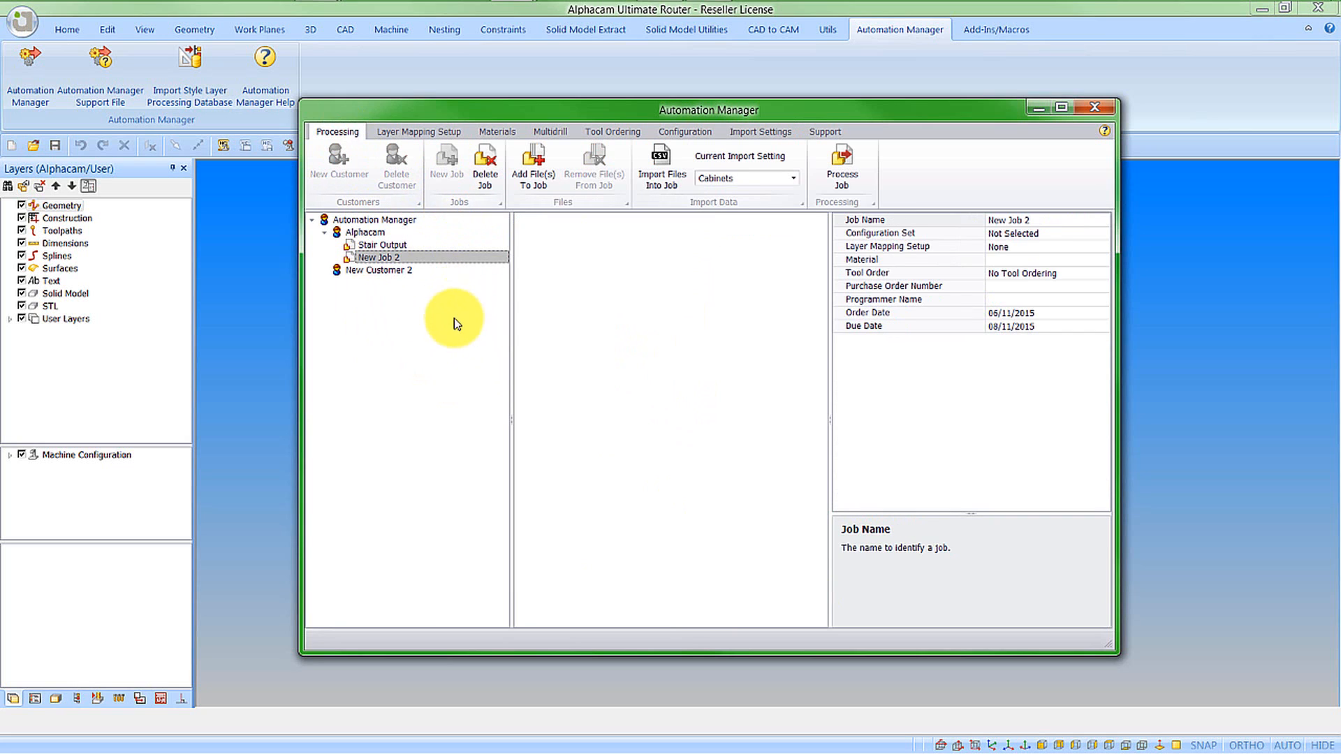
click(1032, 220)
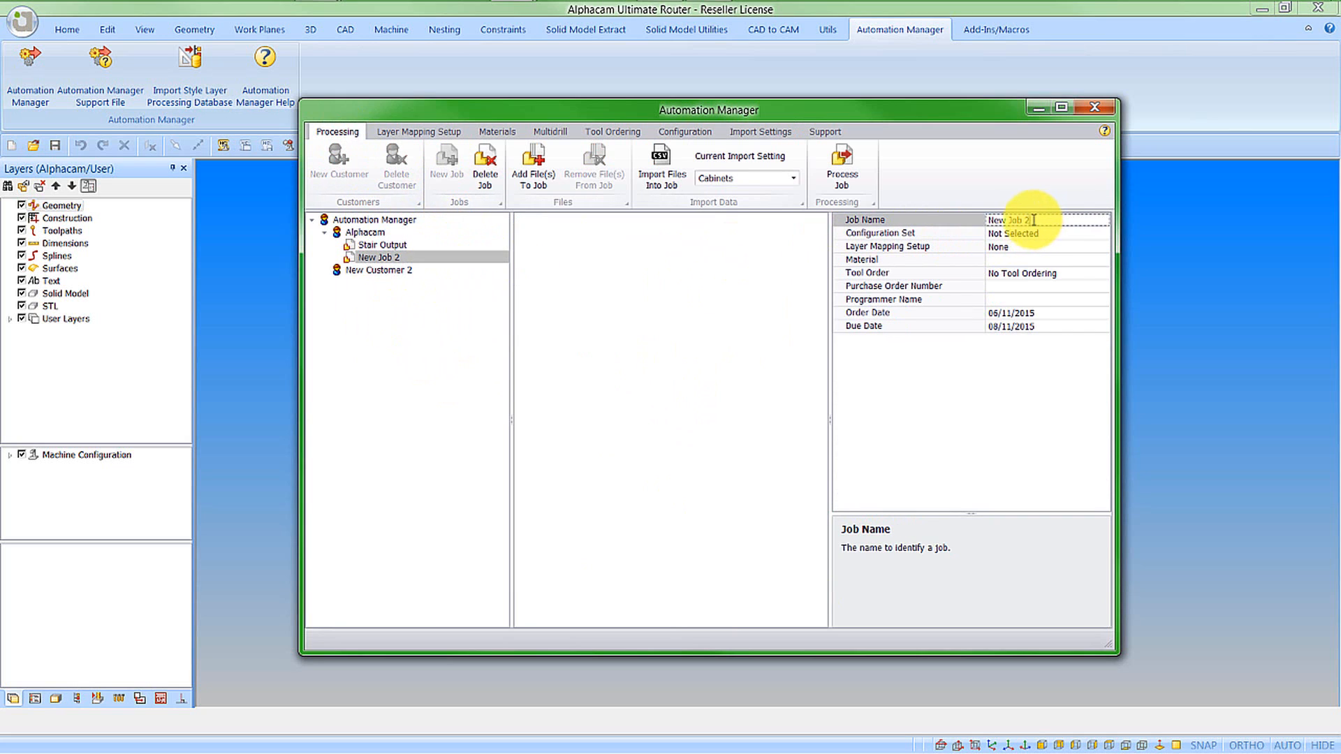
text(Cabinets)
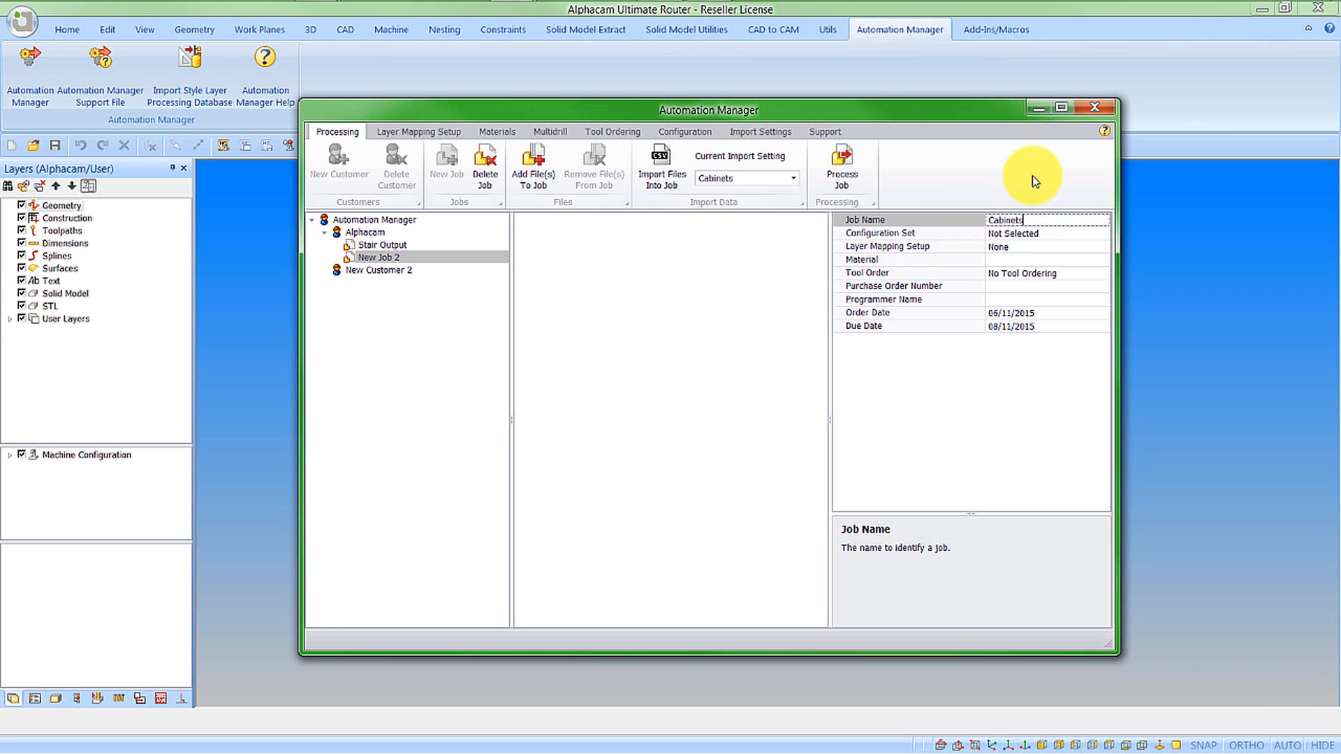
Assign the Cabinets configuration set and the Cabinets layer mapping setup to the new job.
click(1038, 233)
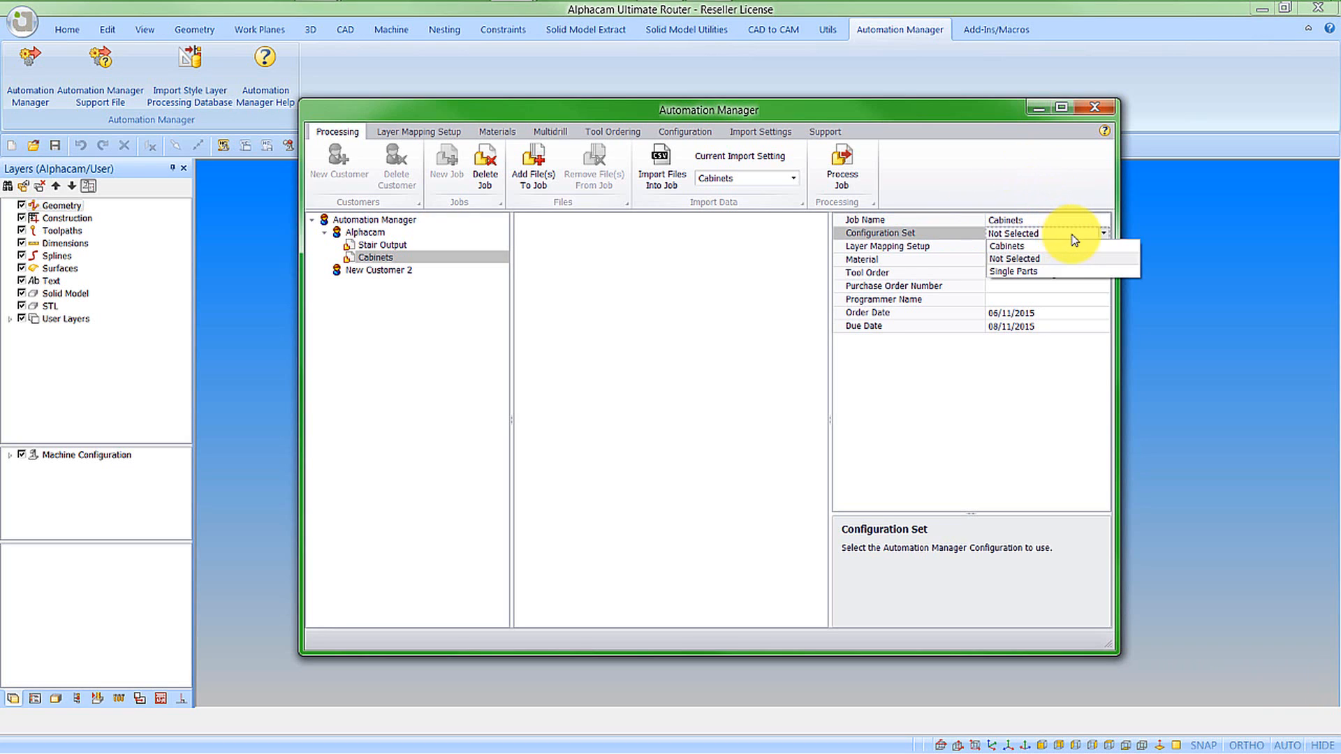
click(1015, 253)
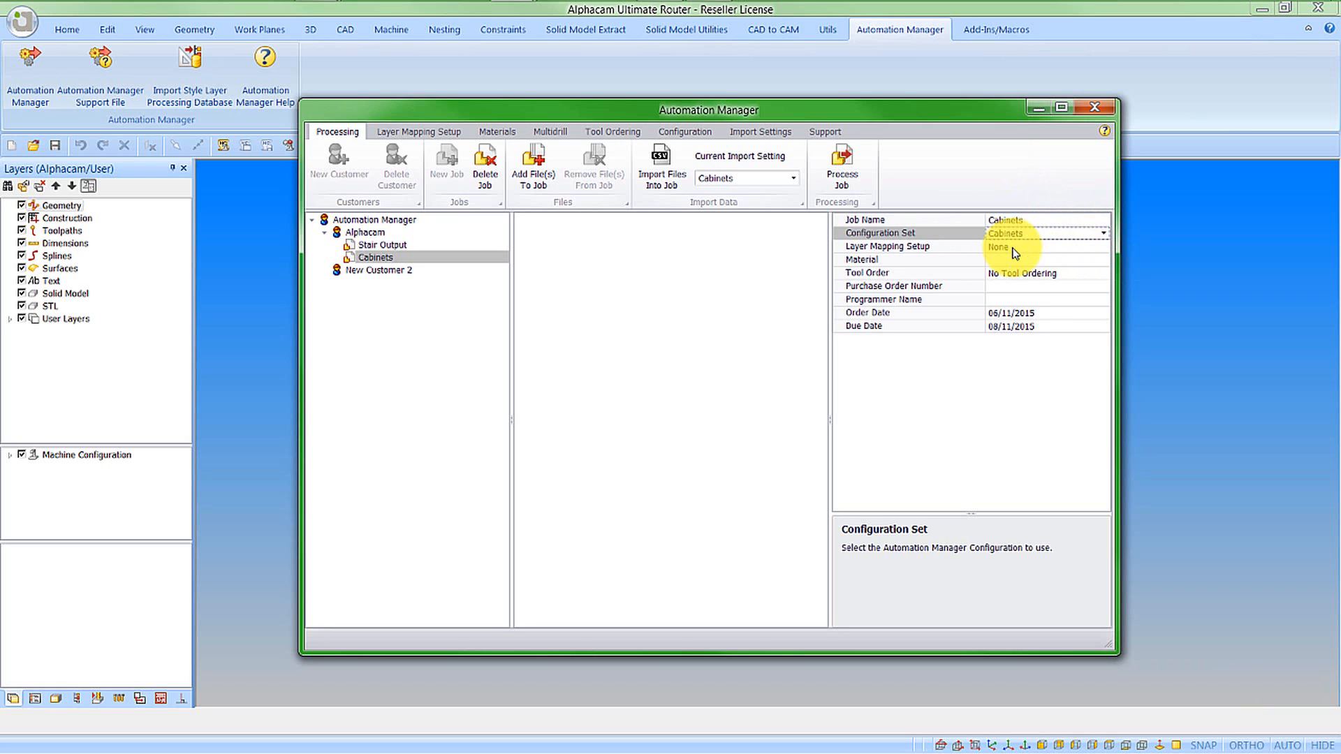
click(1038, 247)
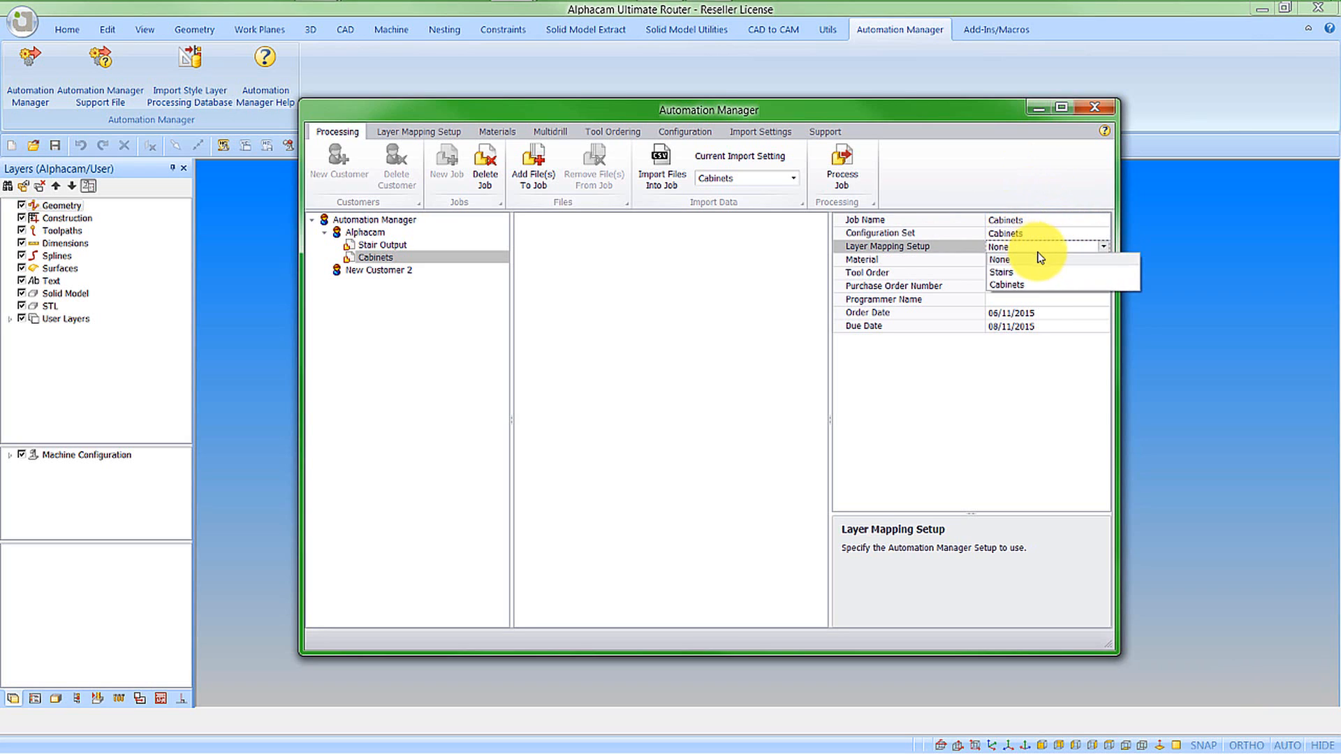
click(1012, 284)
Set the job's material to Maple - 19mm Thick : 2440 x 1220 and its tool order to Cabinets.
click(1022, 260)
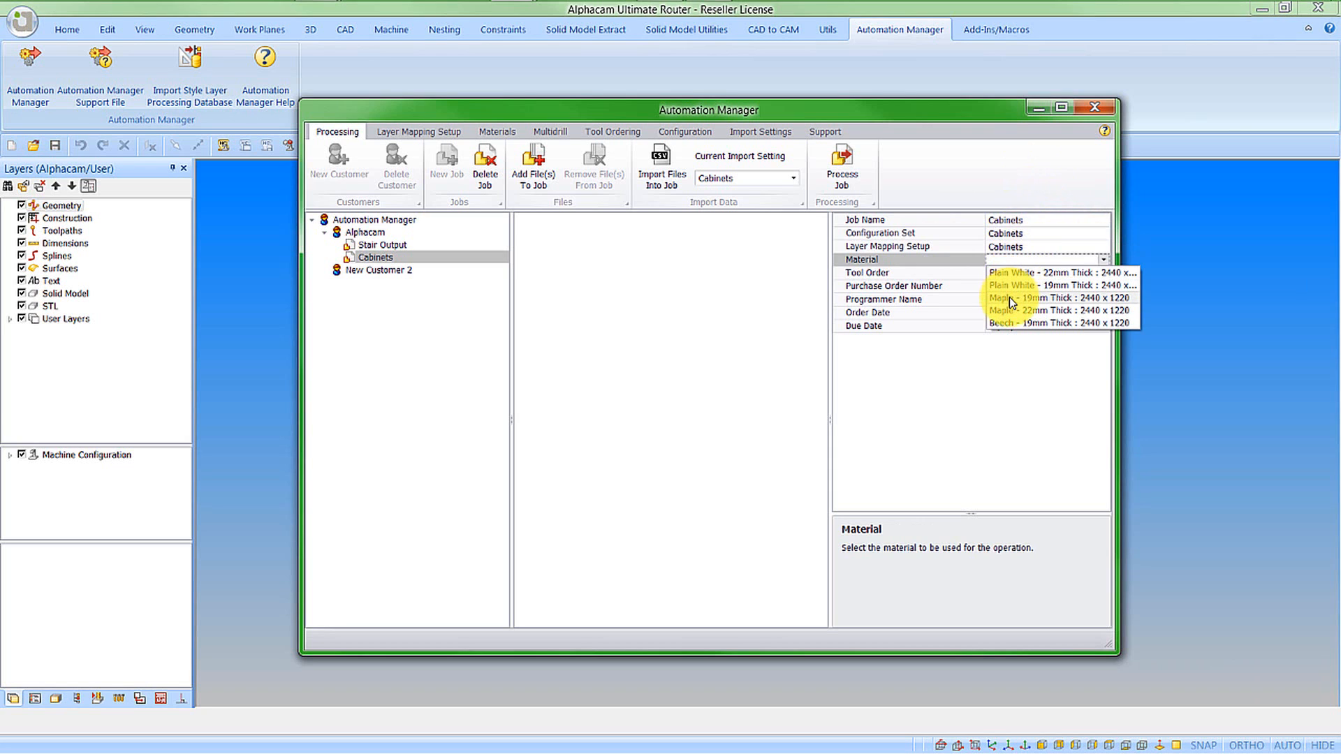
click(1009, 296)
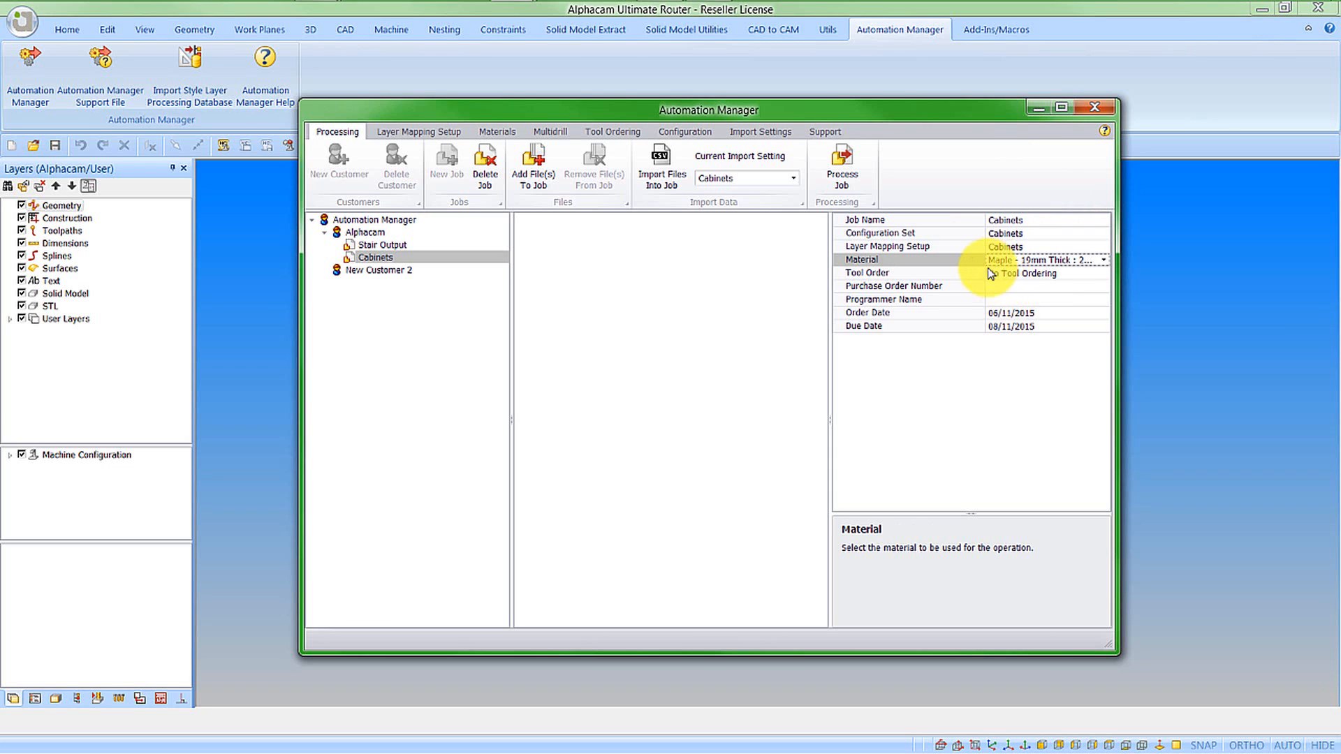
click(1079, 276)
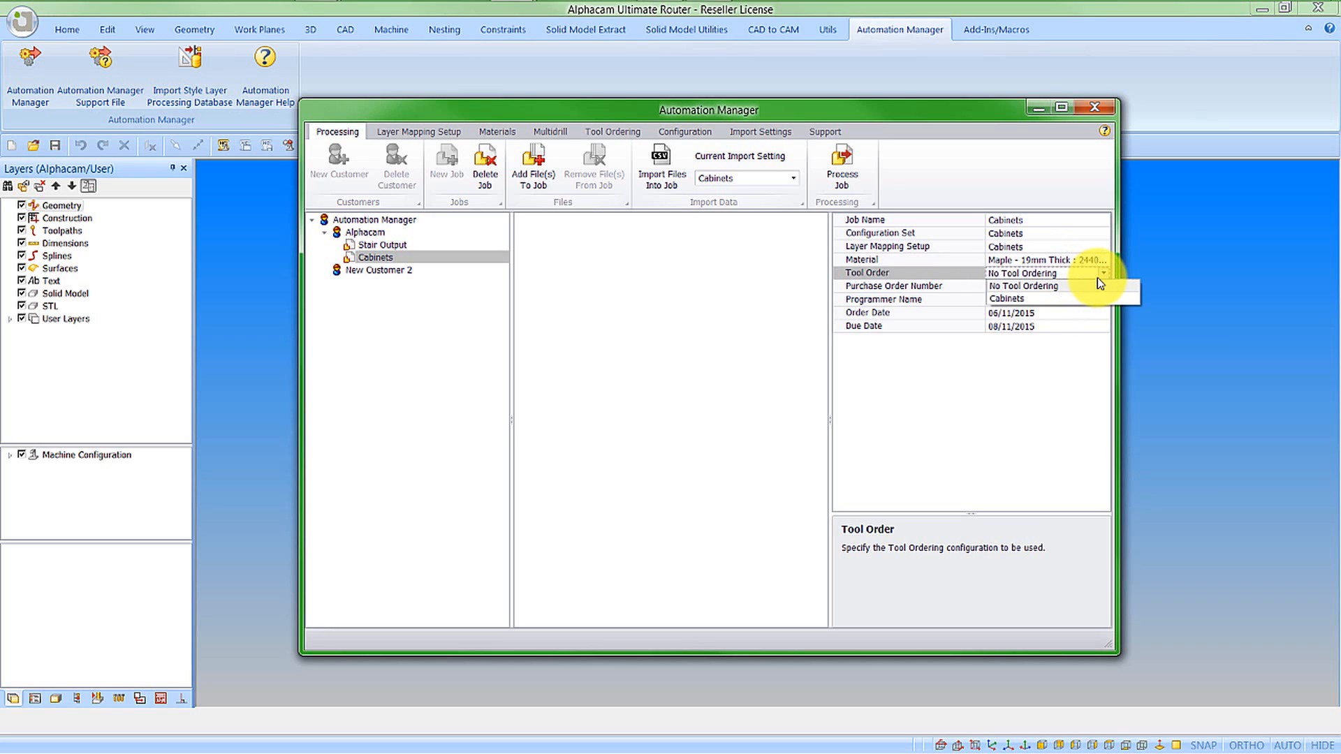
click(1022, 298)
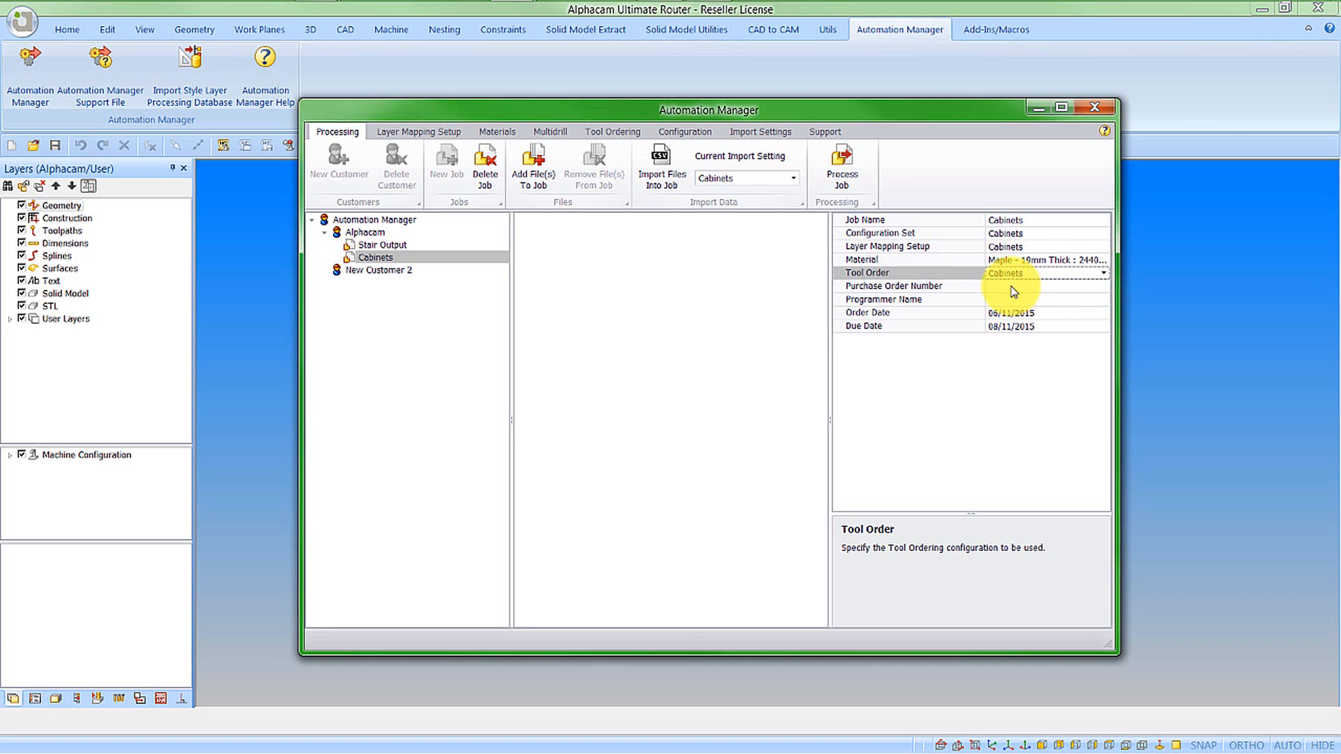
Enter the purchase order number and the programmer's name for the Cabinets job.
click(1023, 287)
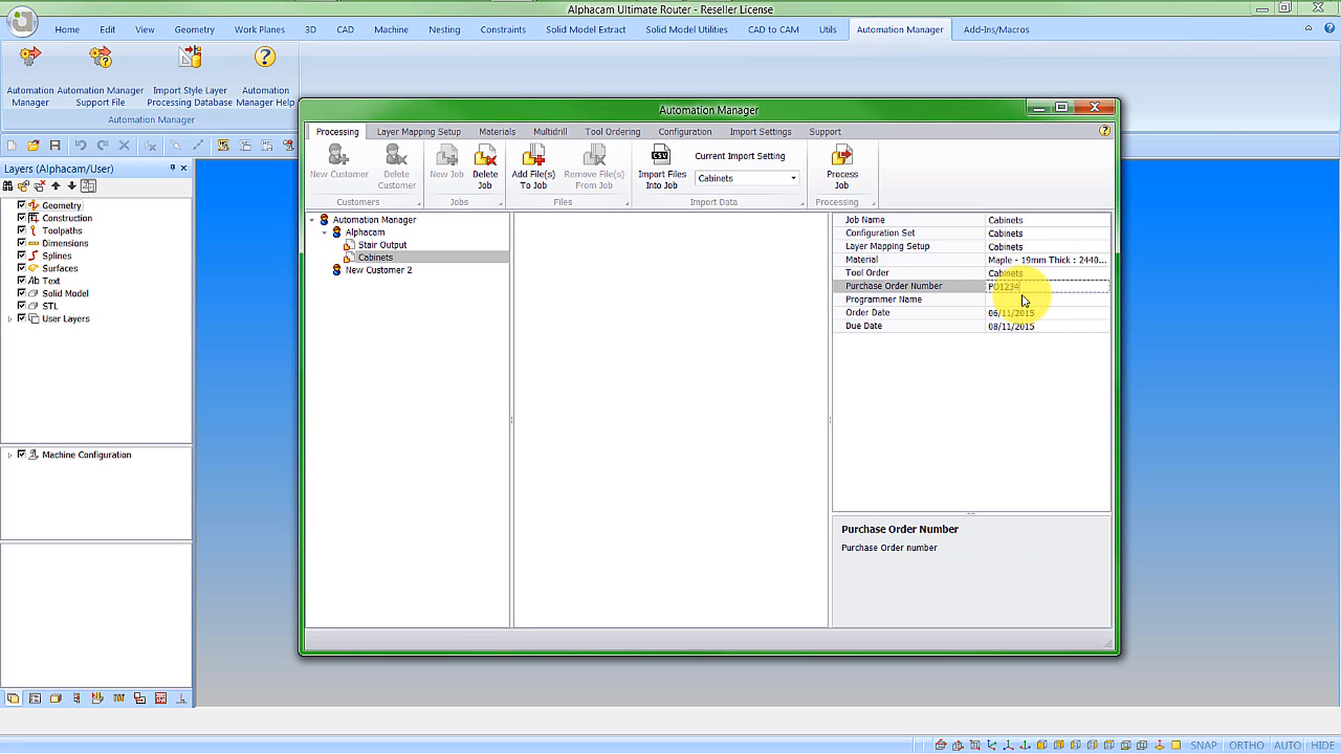
click(1013, 301)
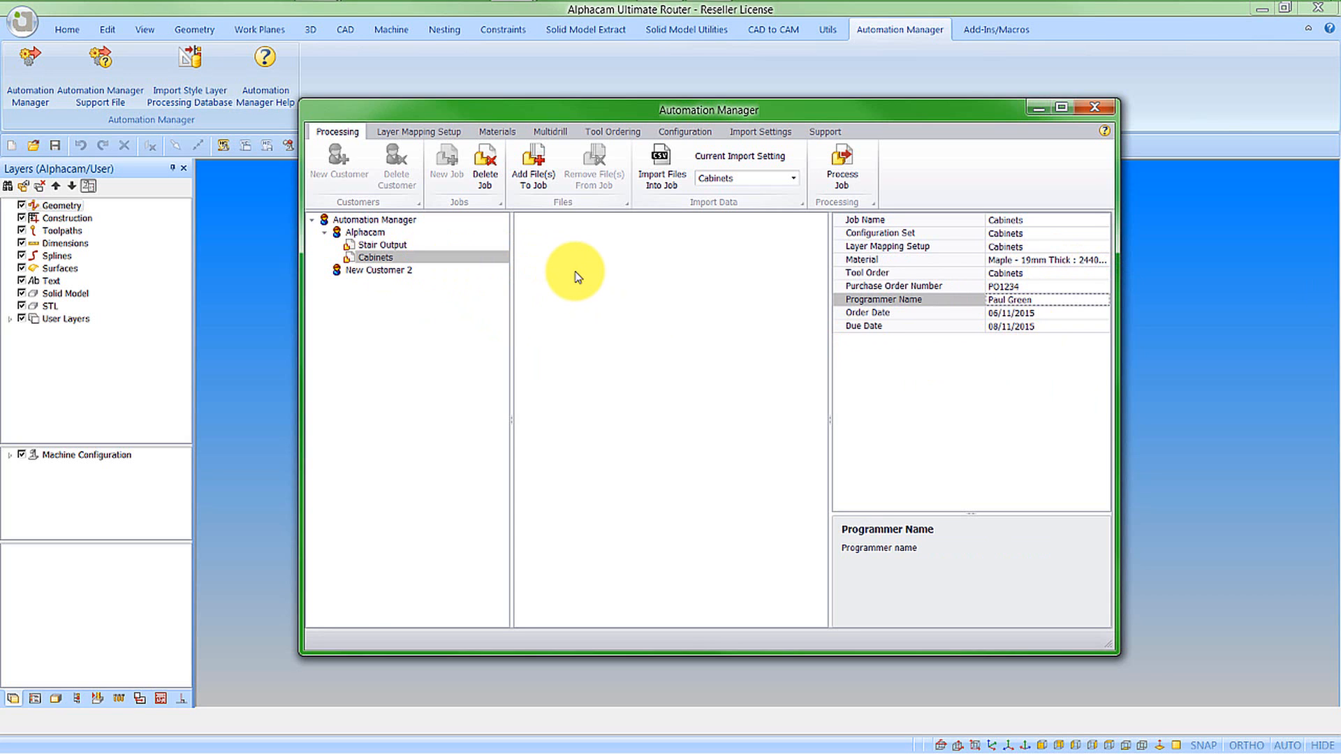
click(534, 168)
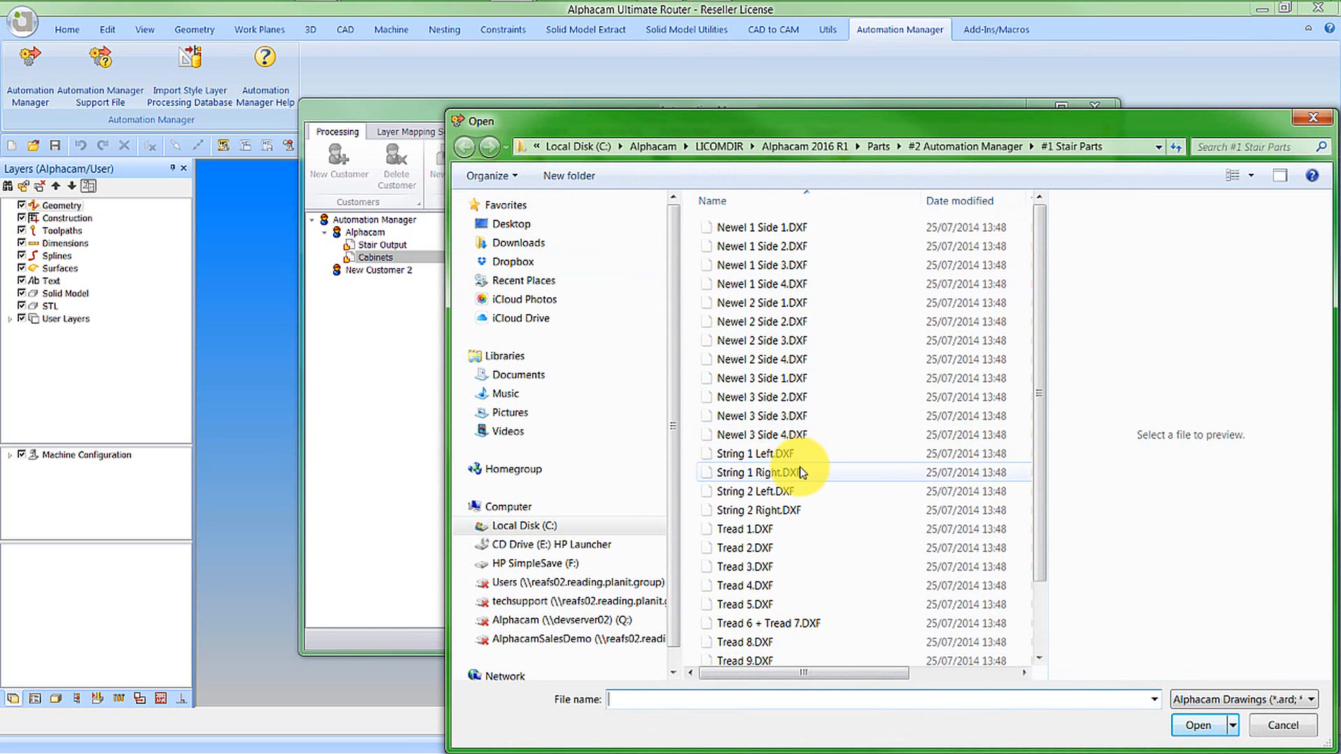
drag(899, 120, 737, 58)
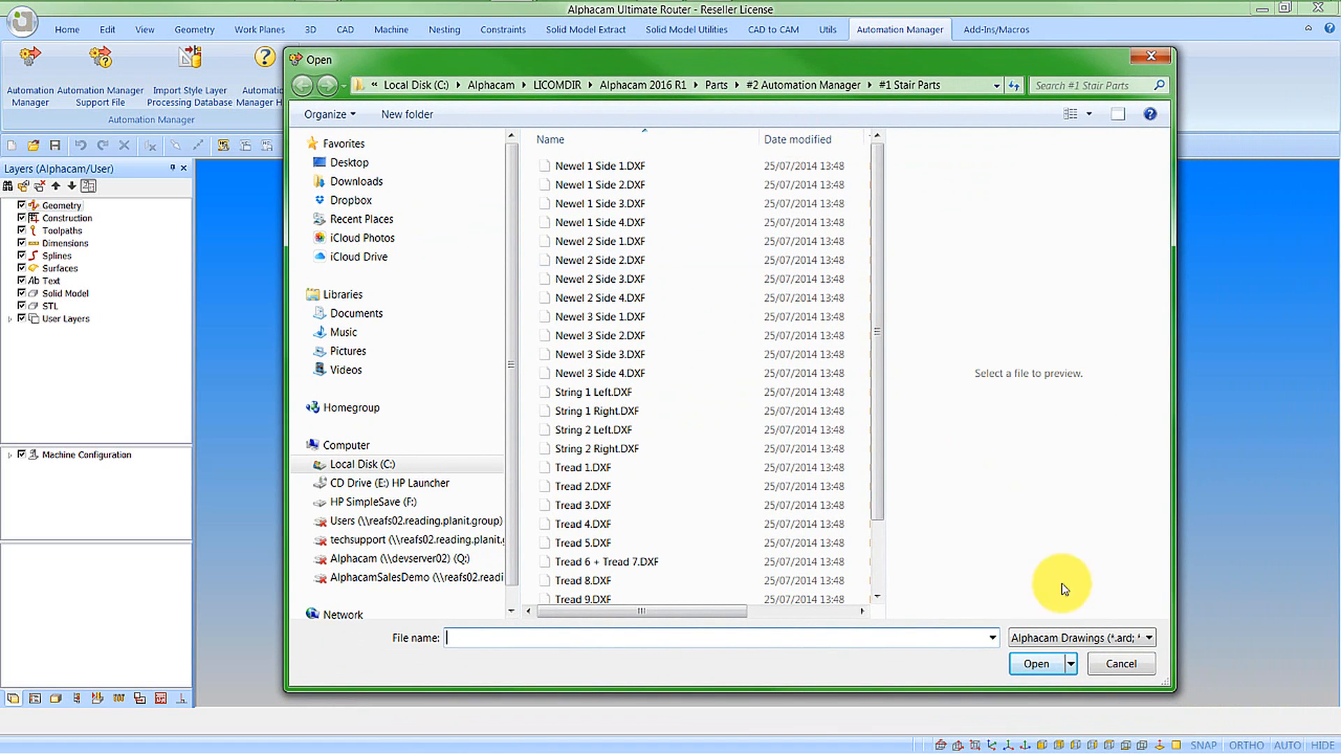
click(1150, 644)
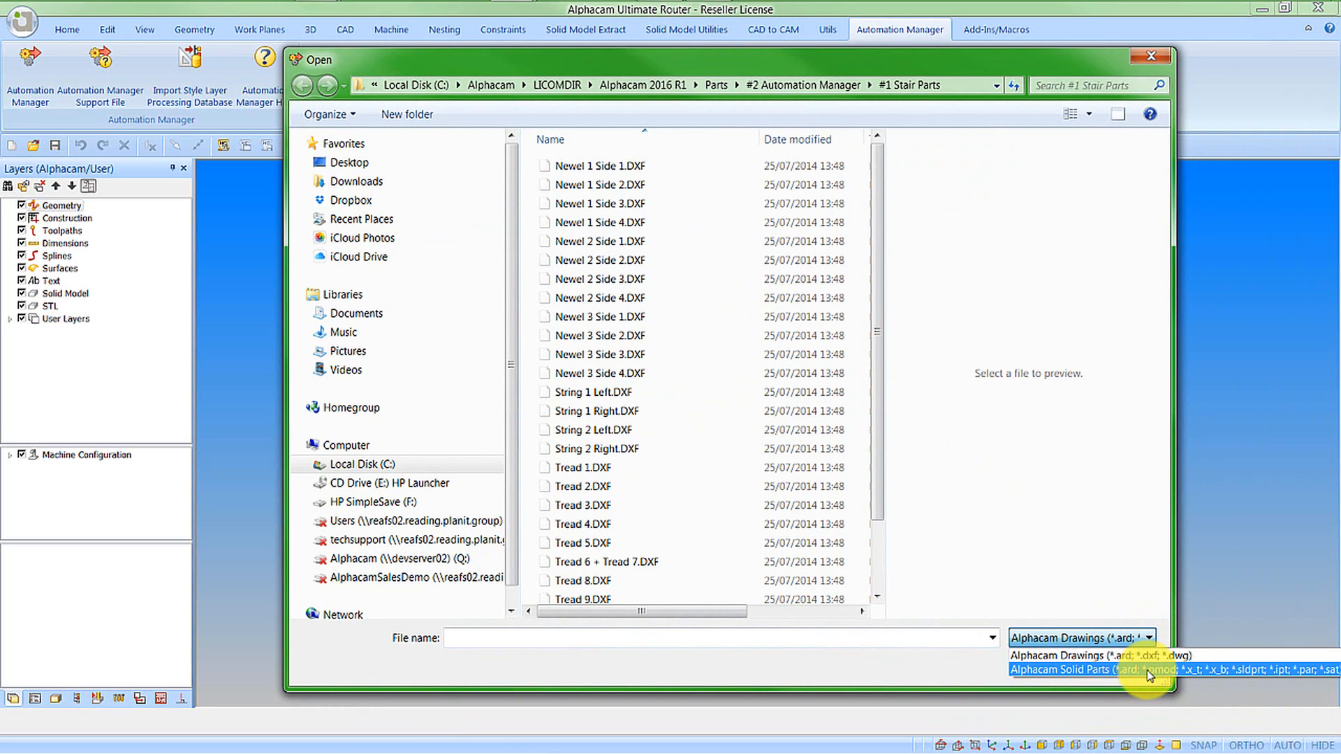
click(1150, 672)
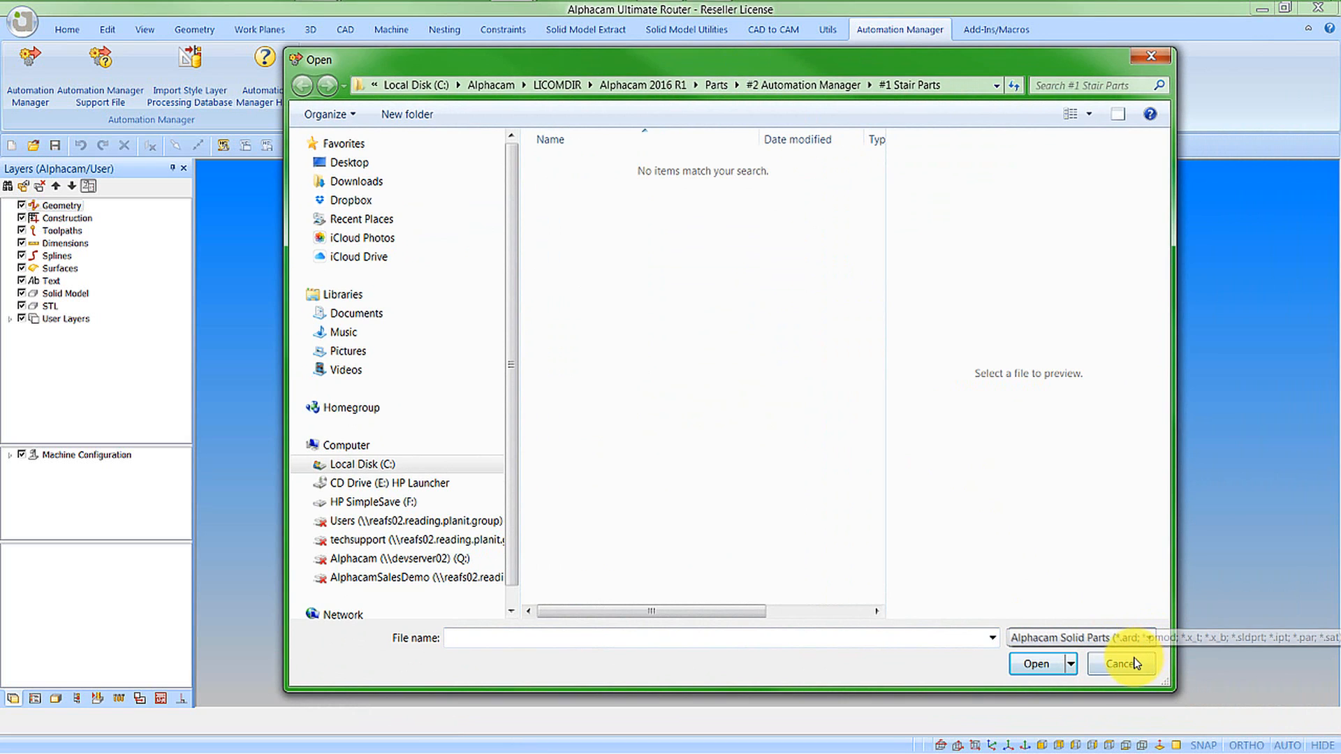
click(1122, 665)
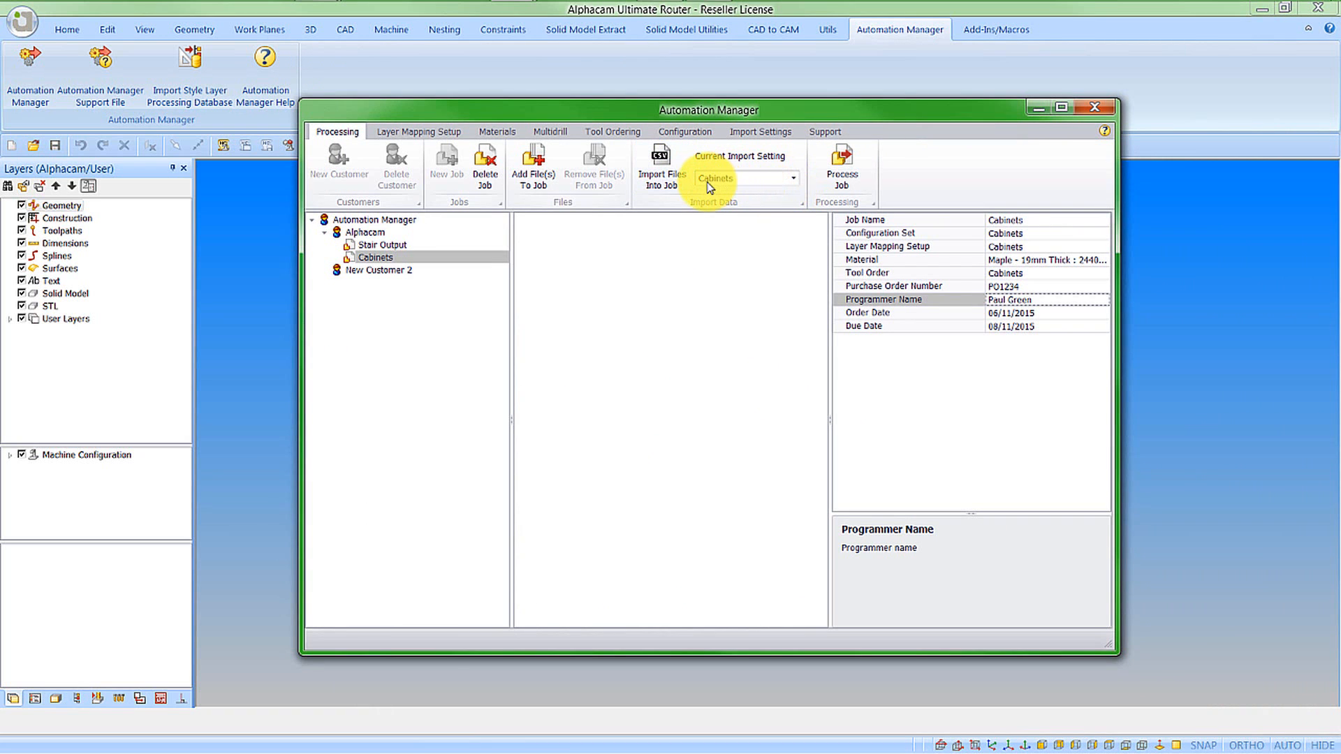
Import Cabinets.csv from LICOMDIR\Alphacam 2016 R1\Parts\#2 Automation Manager\#2 Cabinet Assembly into the Cabinets job.
click(664, 173)
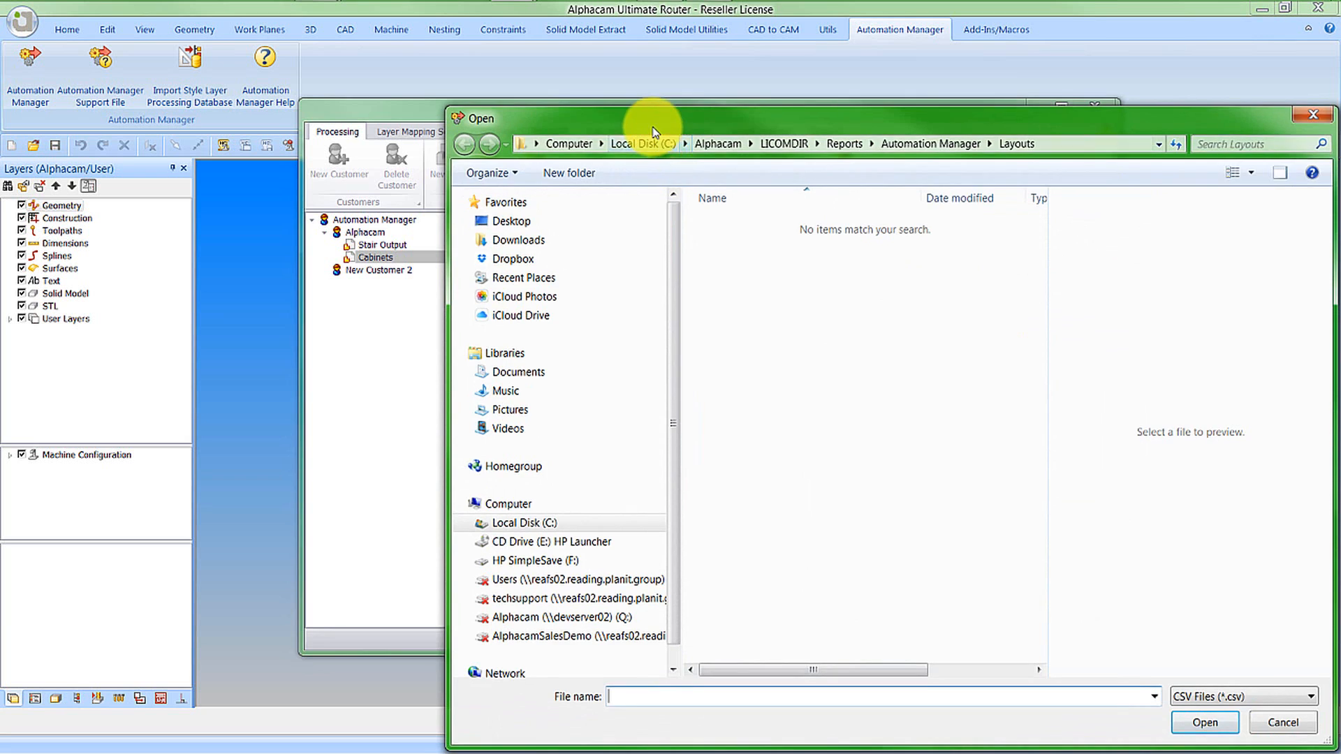
drag(638, 126, 475, 49)
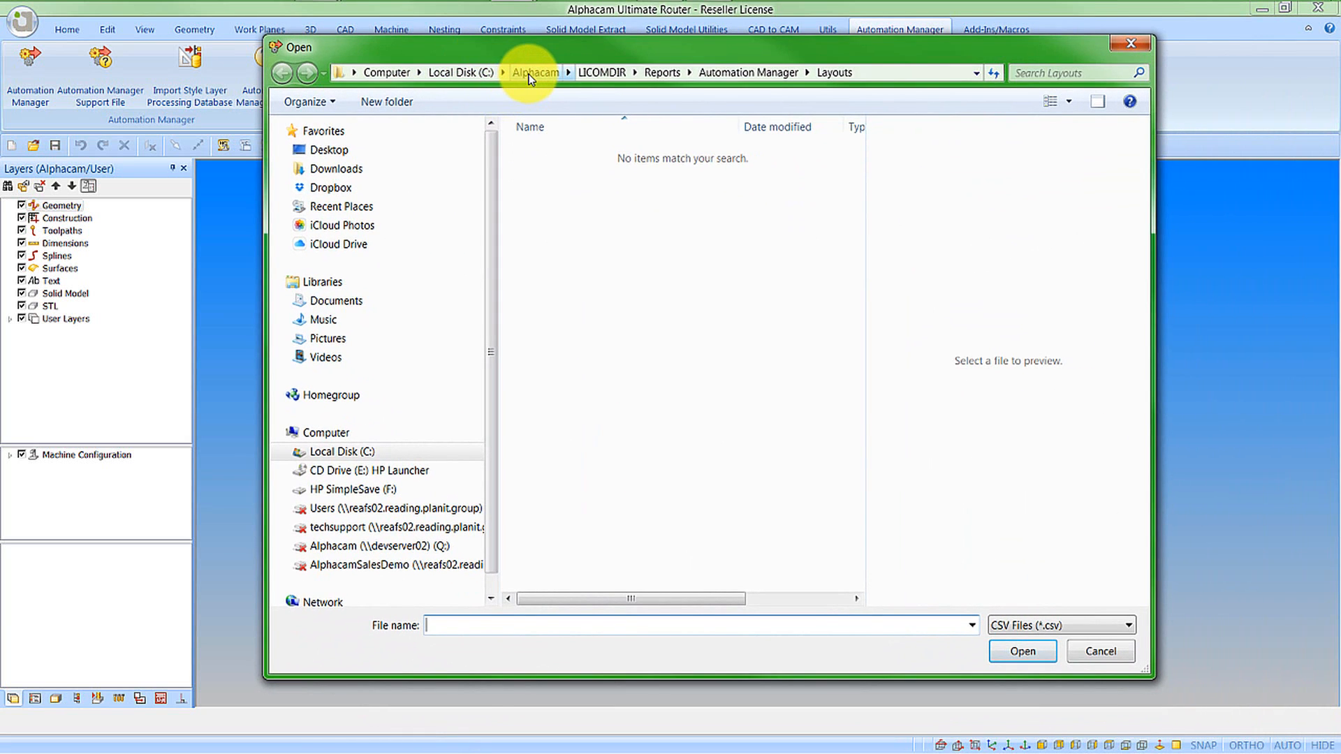
click(596, 73)
click(600, 156)
scroll(600, 156, up, 2)
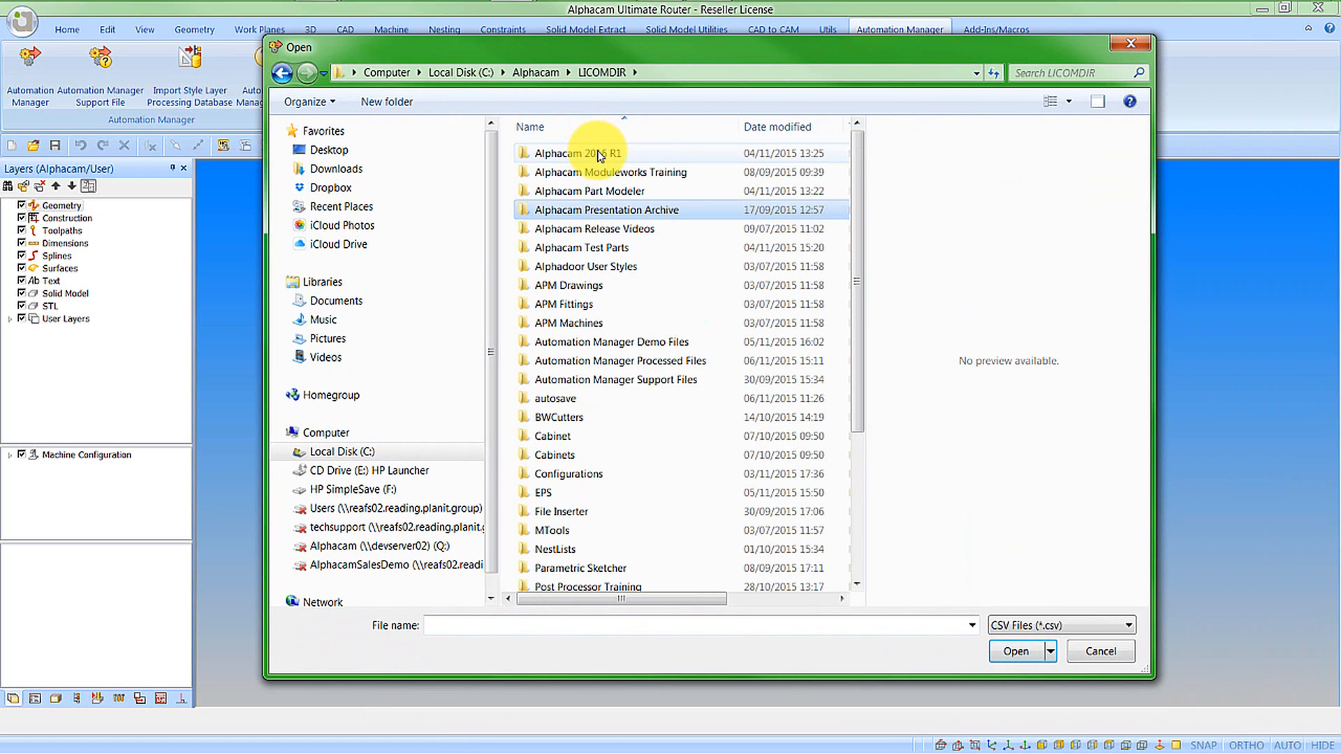
double_click(600, 155)
double_click(552, 152)
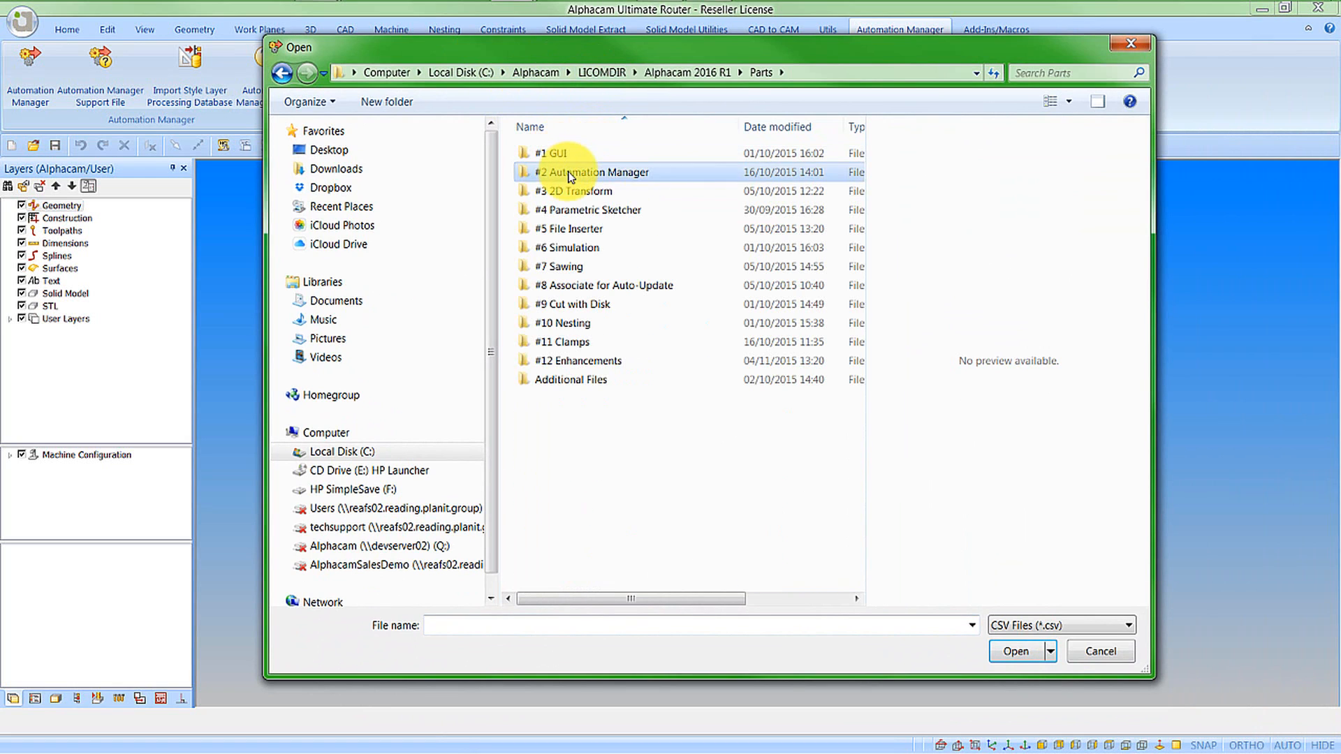
double_click(571, 174)
double_click(584, 175)
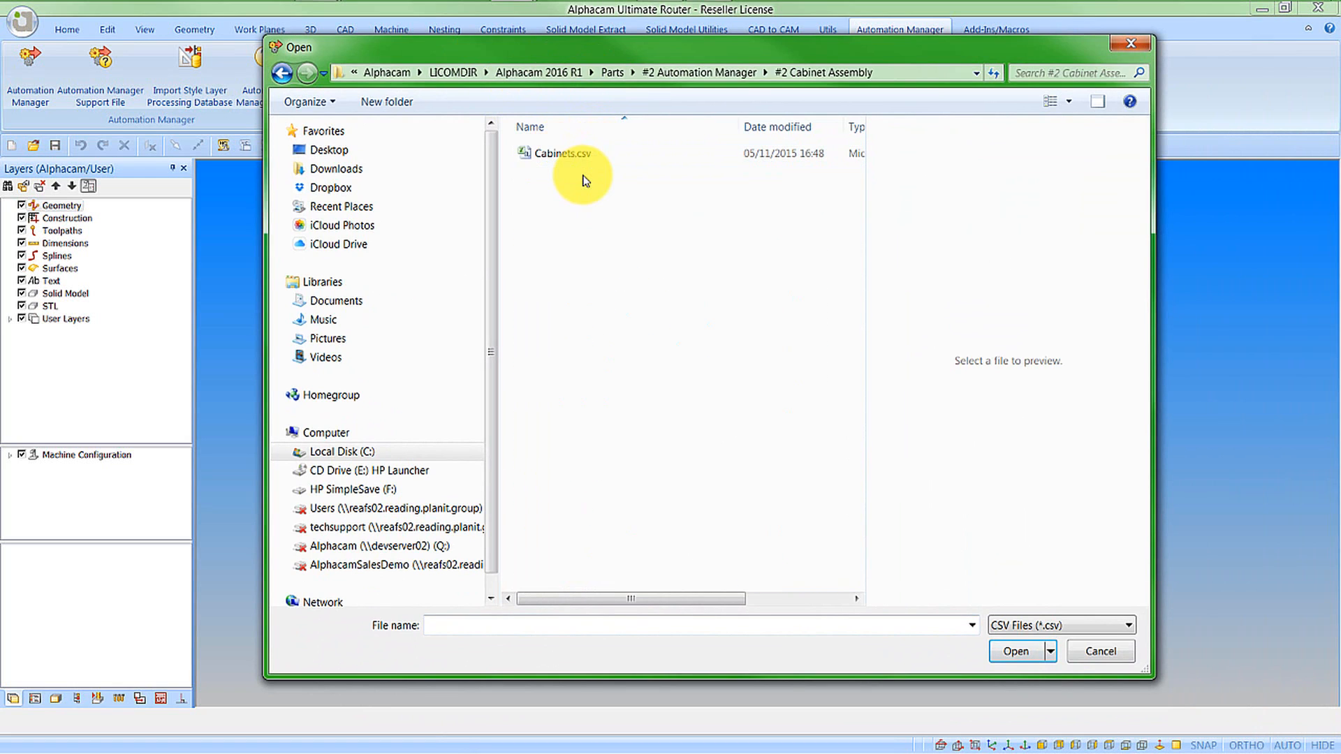
click(559, 154)
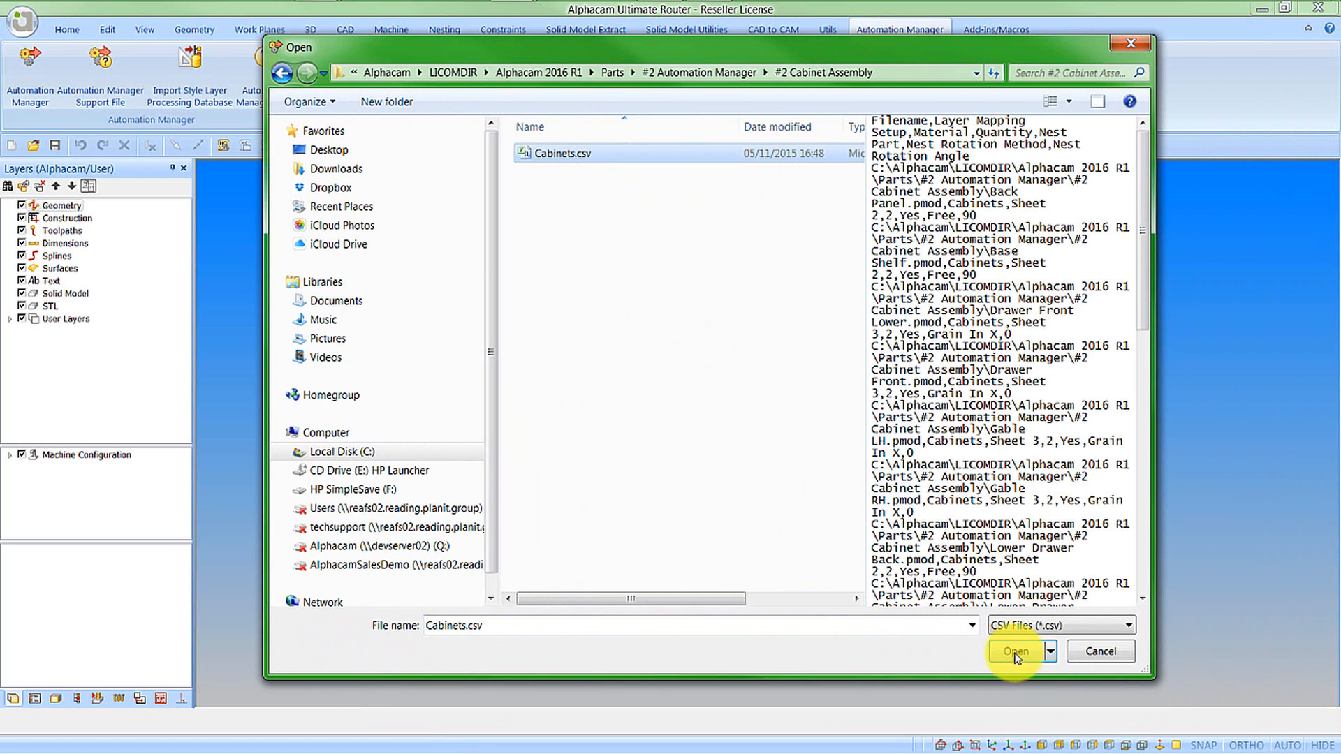
click(1016, 653)
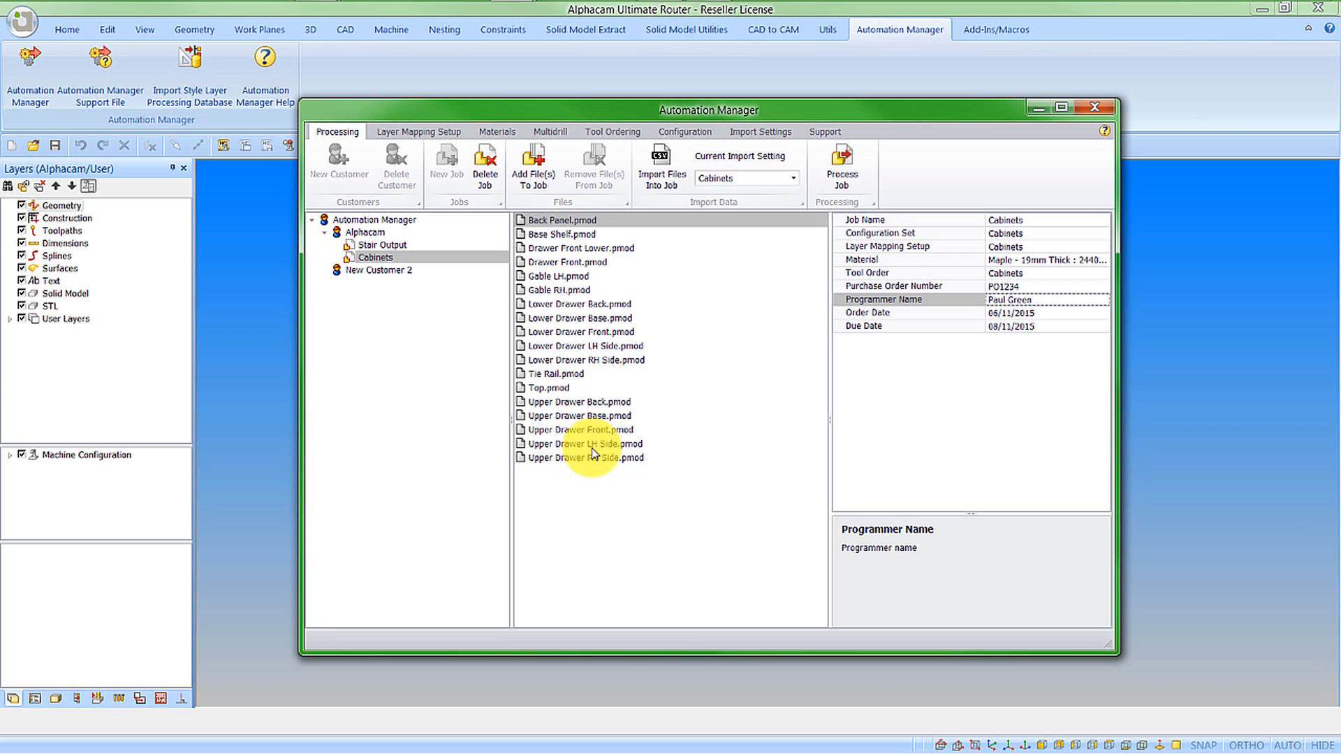
Check the imported properties of the Back Panel, Base Shelf and Drawer Front Lower parts.
click(557, 223)
click(557, 235)
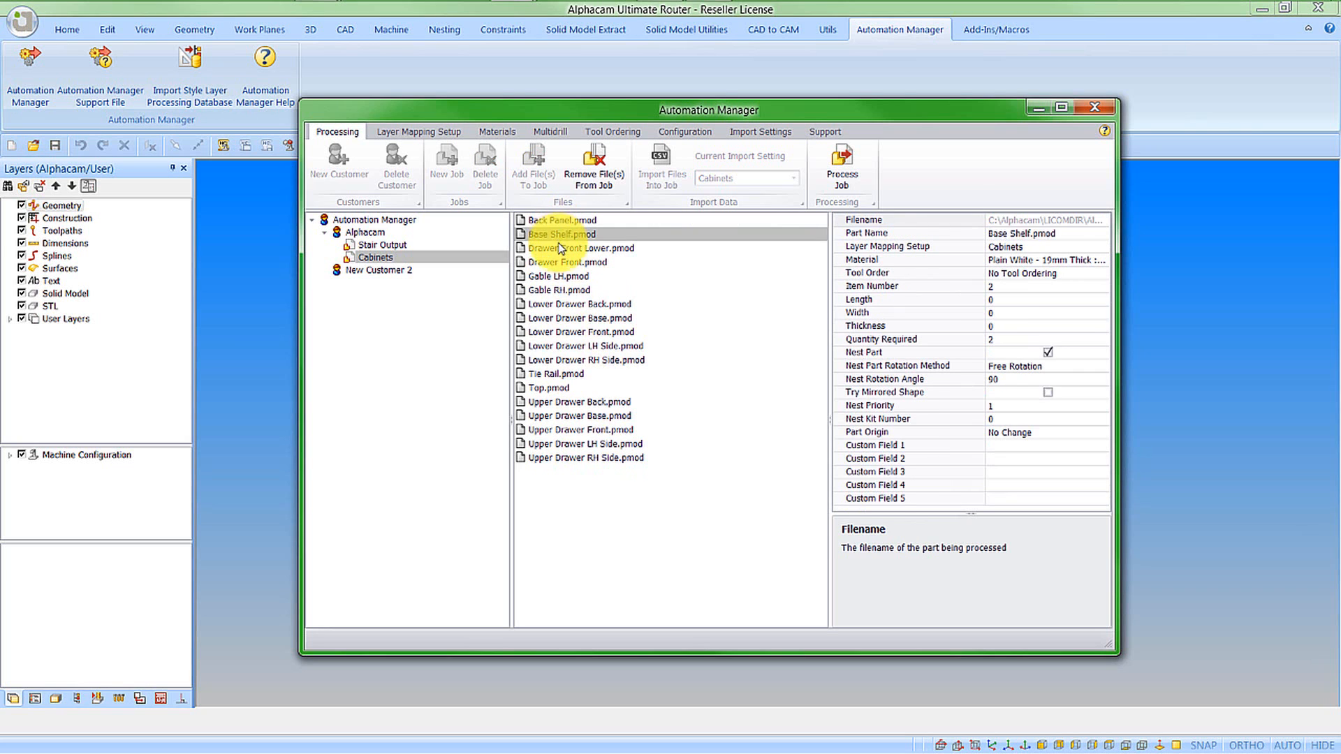
click(558, 248)
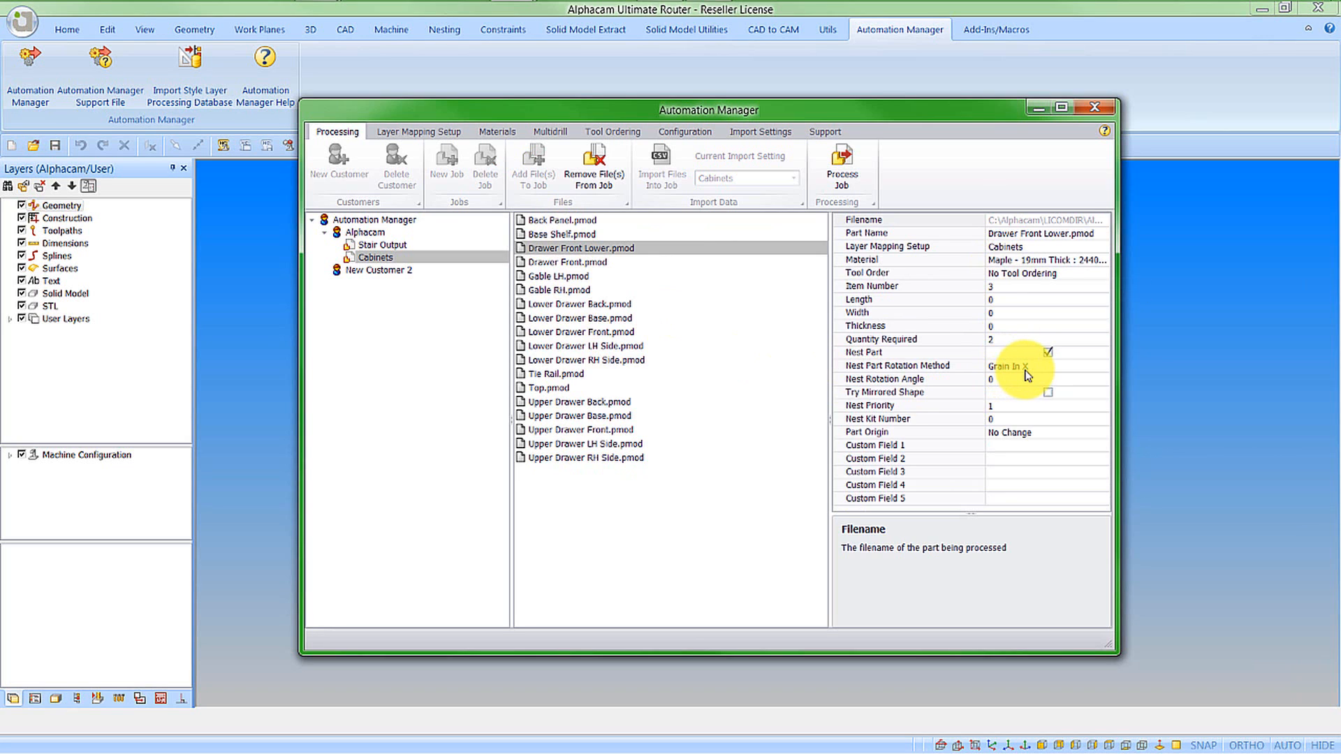
click(569, 235)
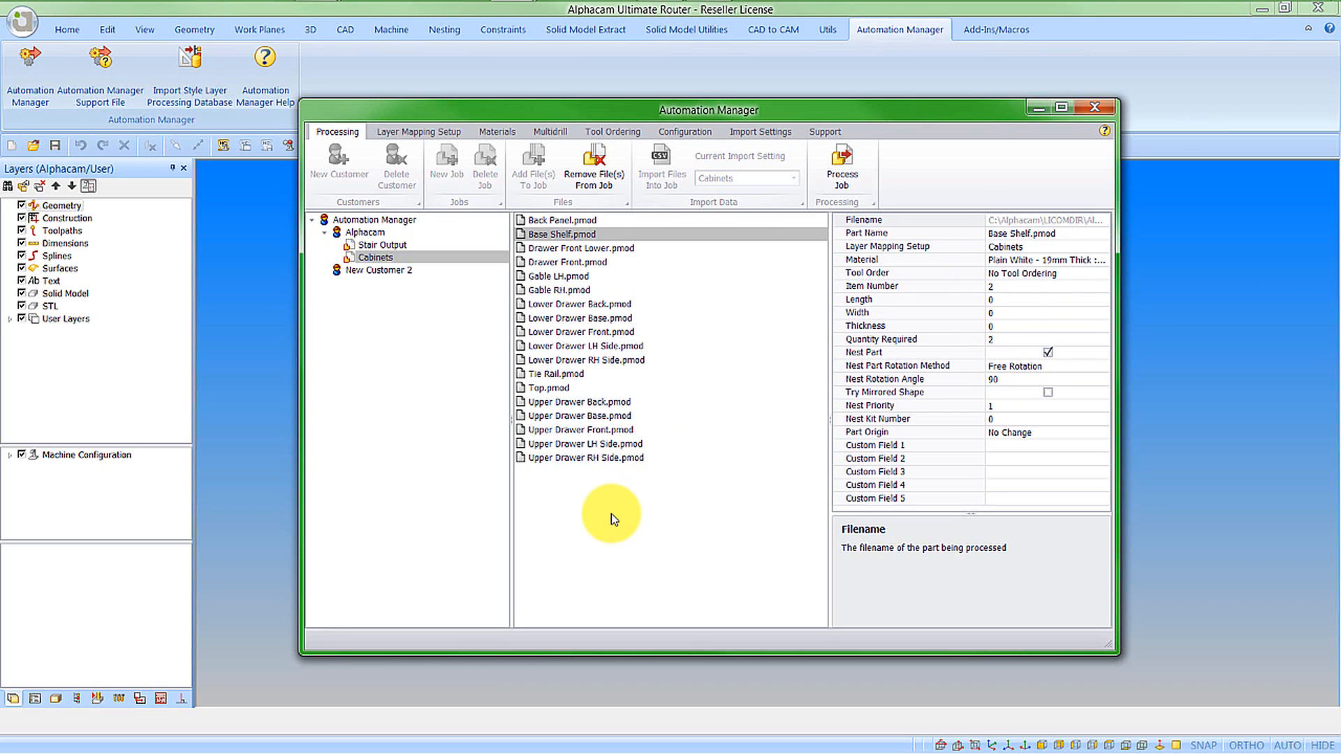
Process the Cabinets job, continuing with the existing output folder.
click(843, 180)
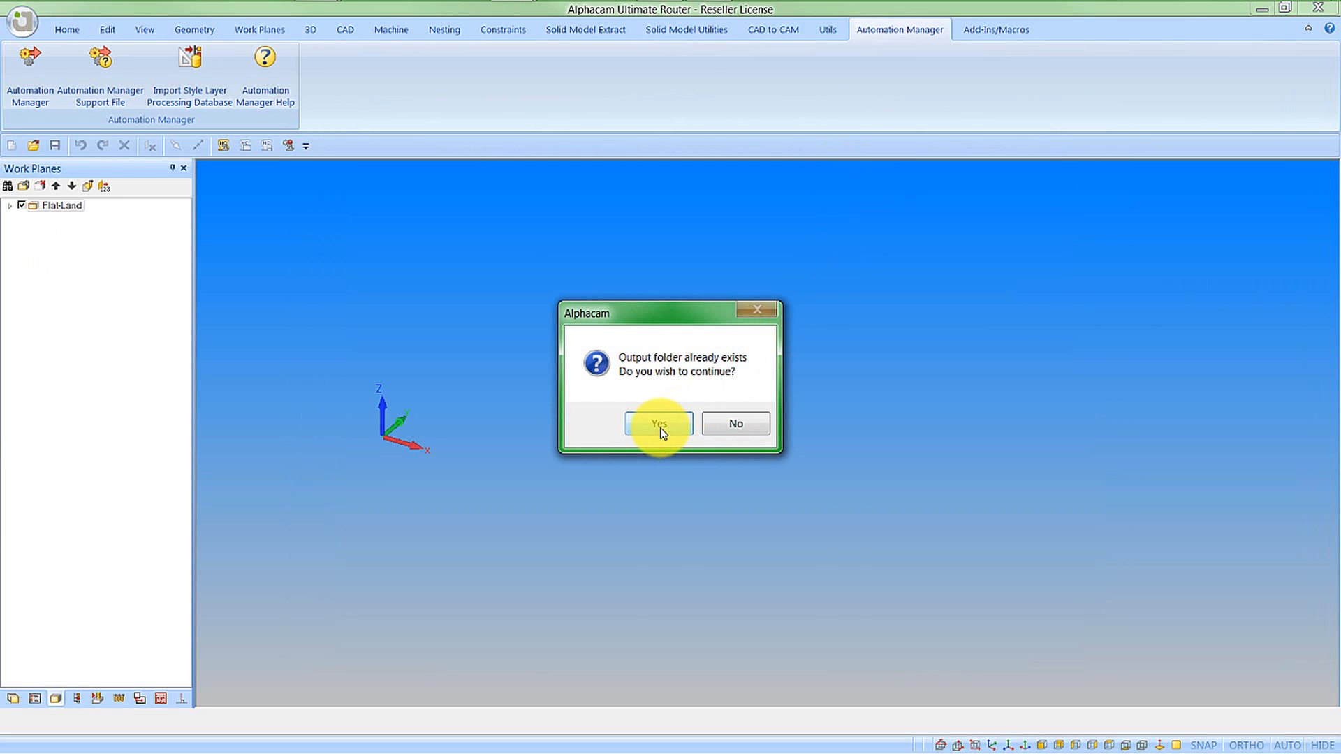
click(660, 424)
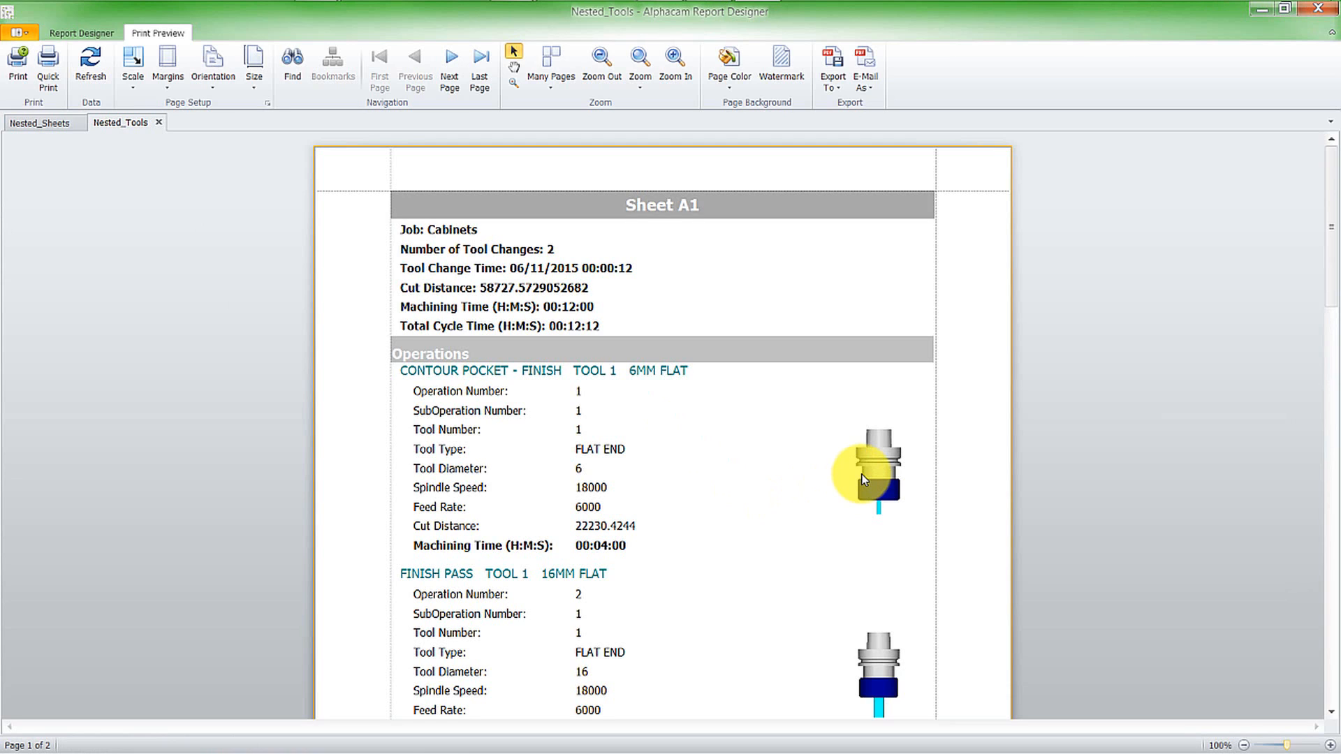
Review the pages of the Nested_Sheets report, minimise the report window and dismiss the processing message.
click(39, 124)
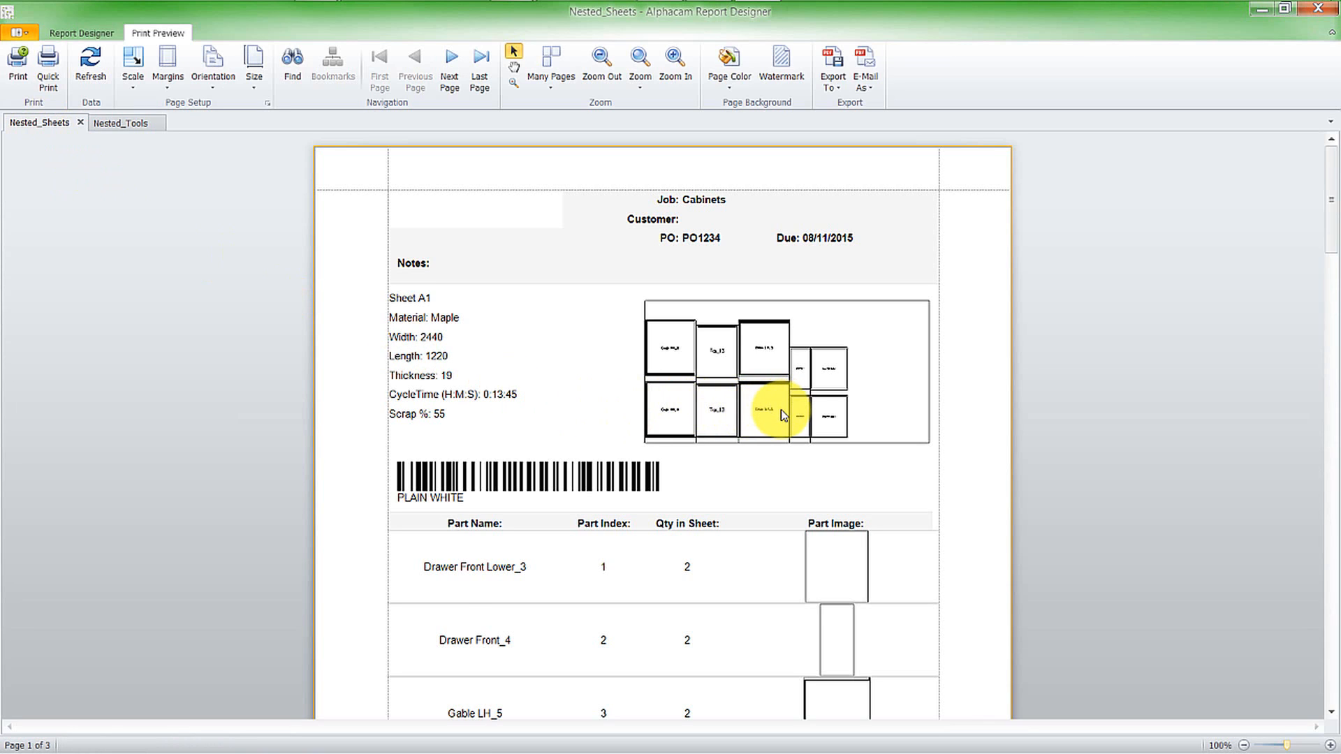
scroll(782, 415, down, 3)
scroll(783, 414, down, 13)
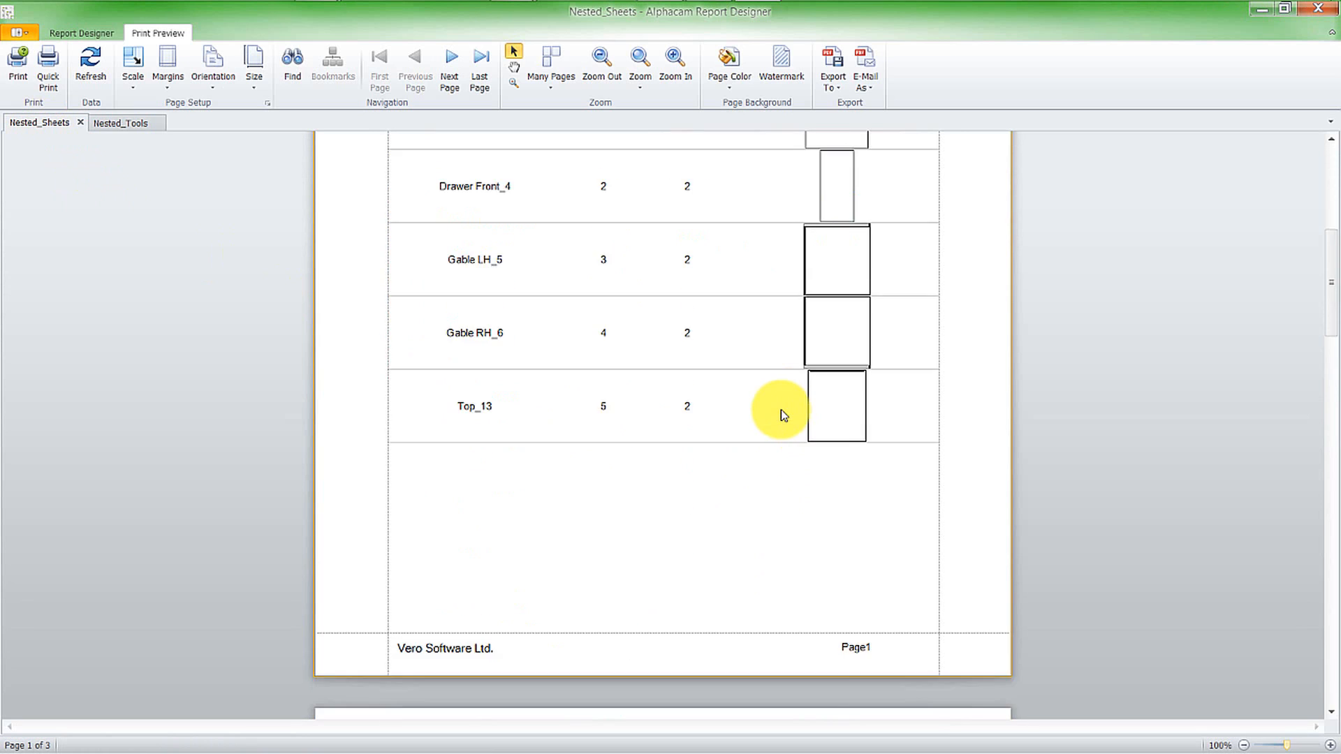
scroll(782, 414, down, 2)
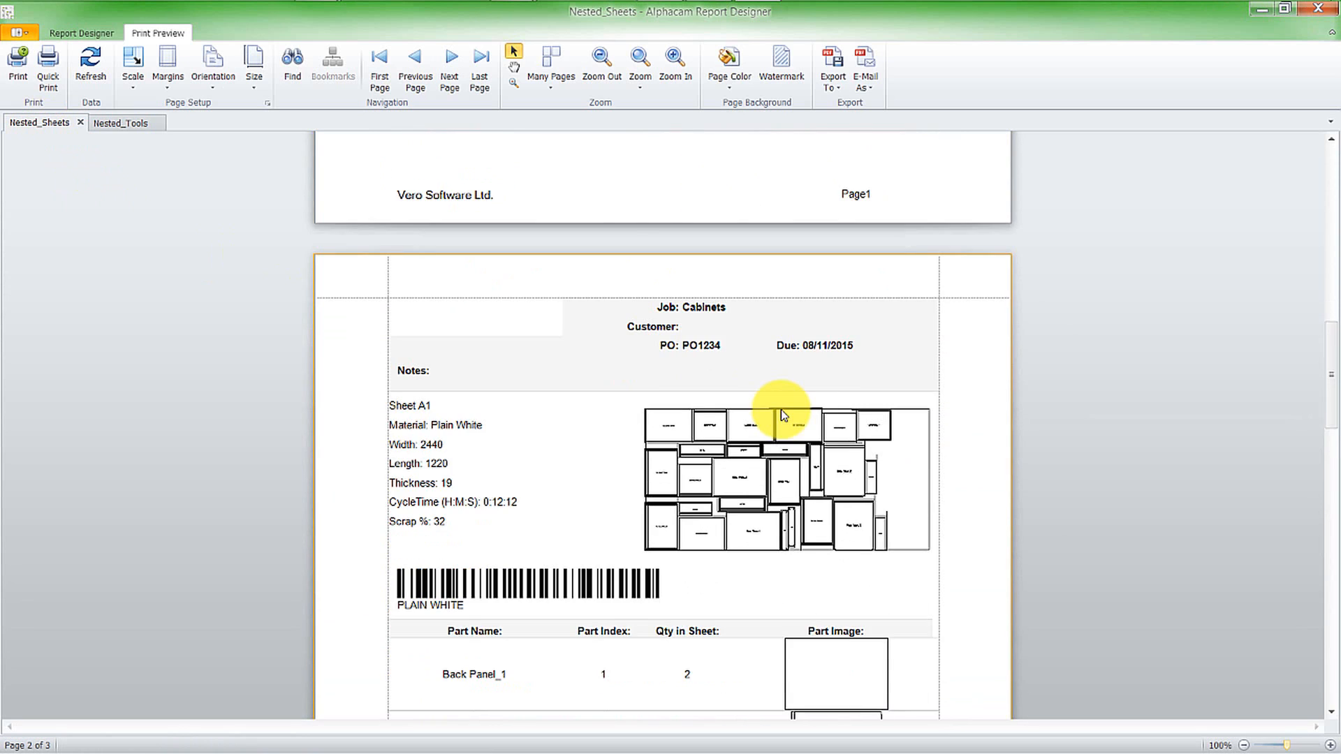
scroll(782, 415, down, 3)
scroll(781, 409, down, 8)
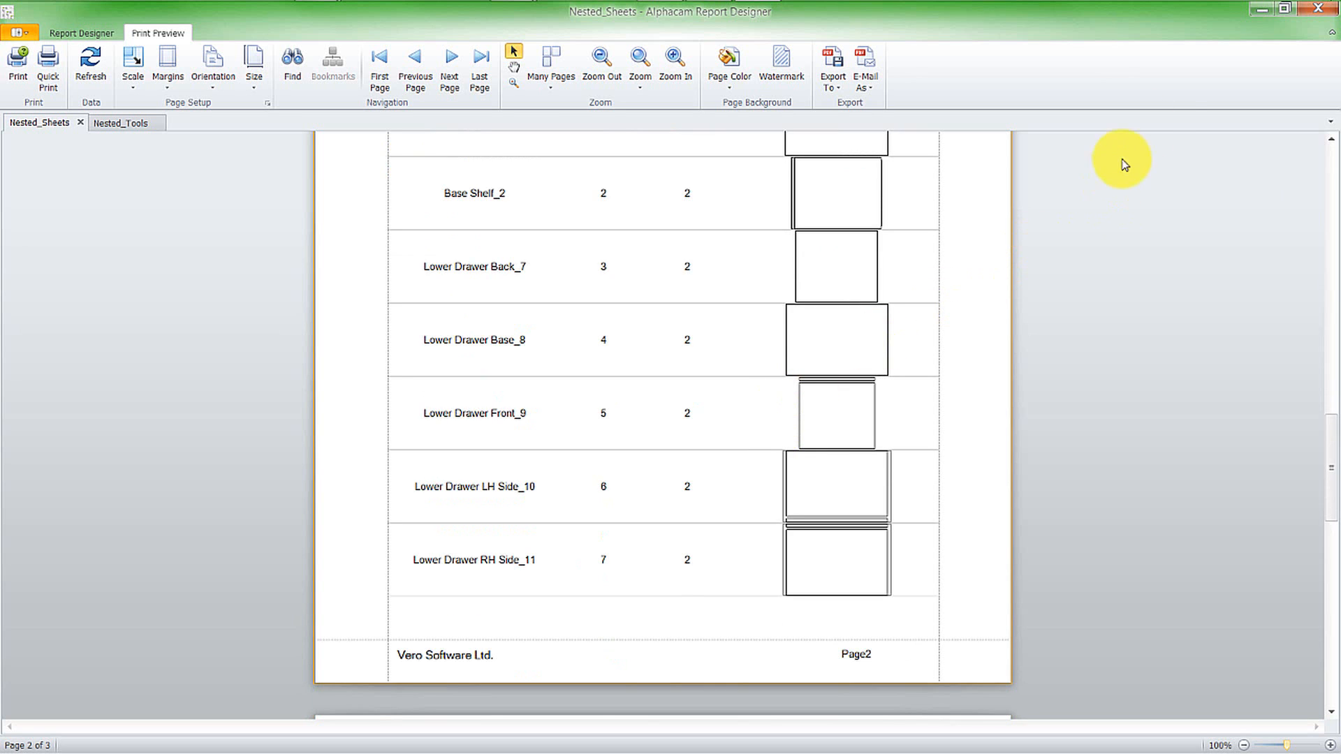
click(1267, 13)
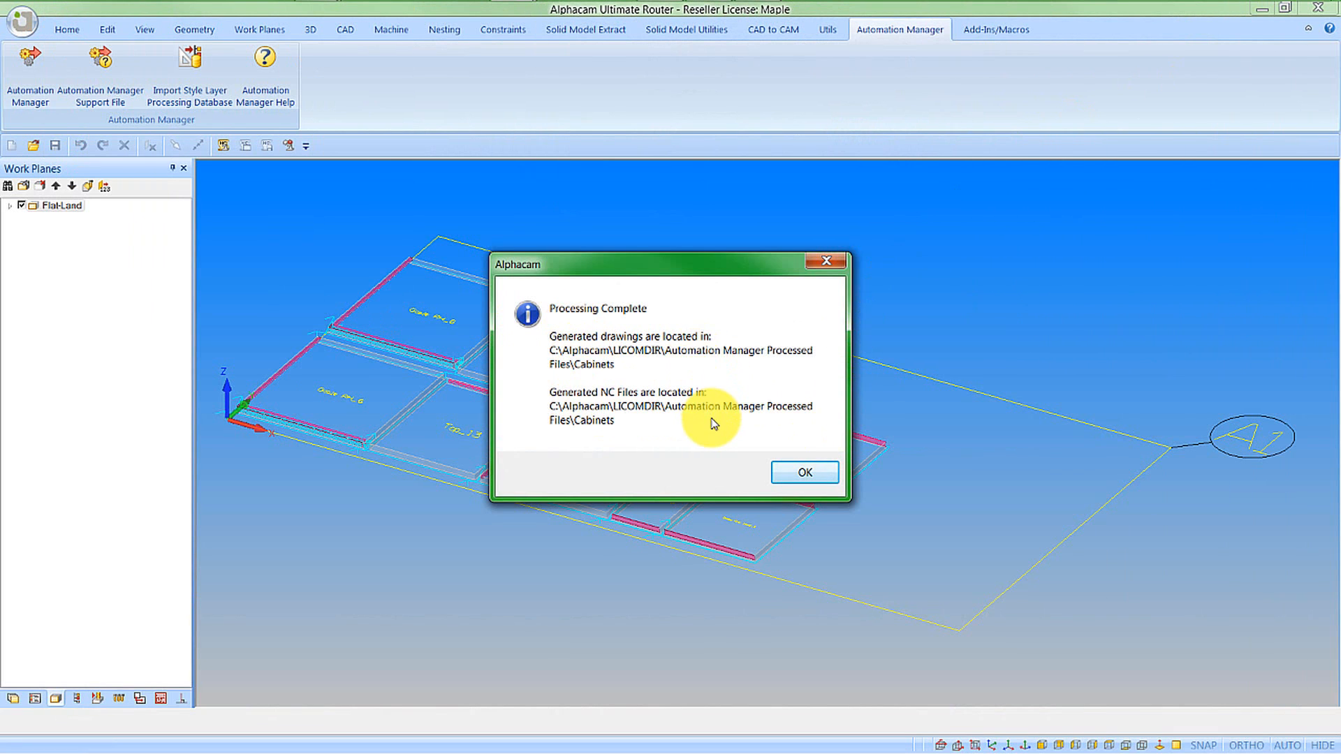
click(803, 474)
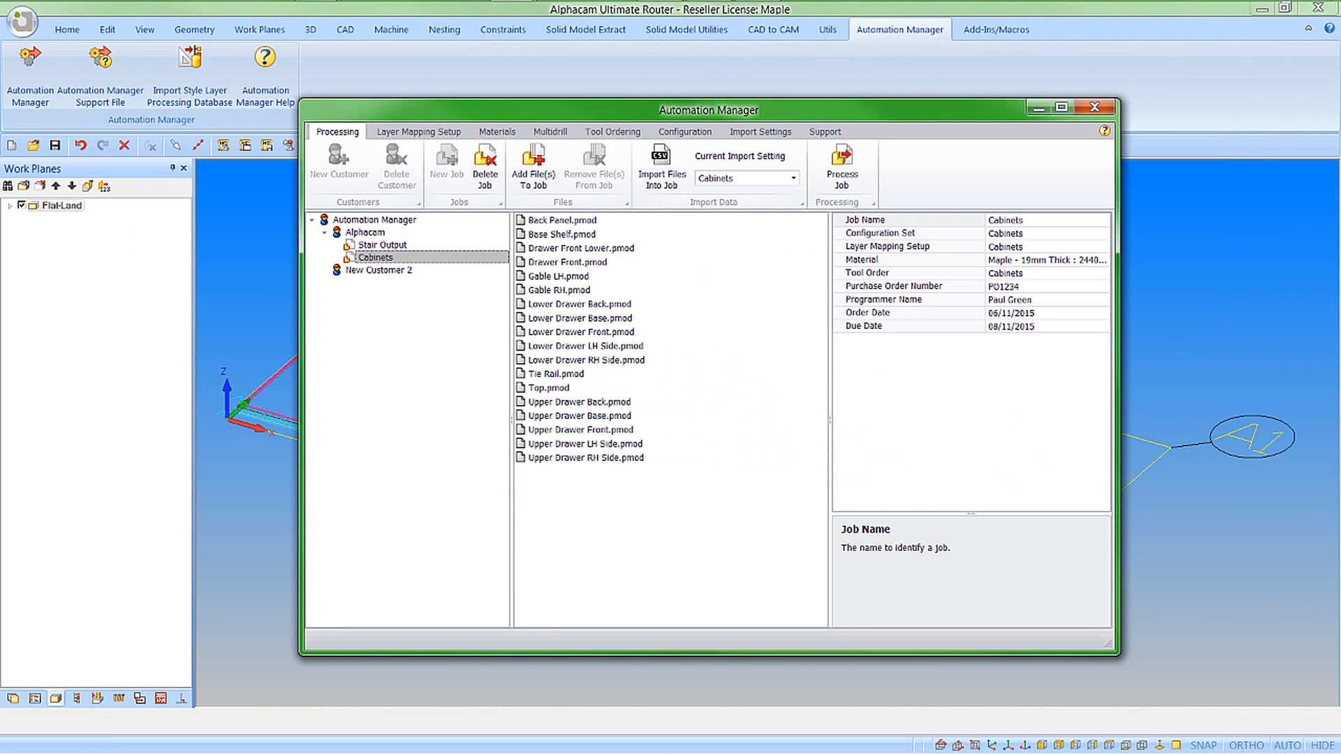
In Windows Explorer, preview Maple.ard and Plain White.ard in the processed Cabinets job's Nest Drawings folder.
drag(1340, 87, 407, 72)
double_click(333, 208)
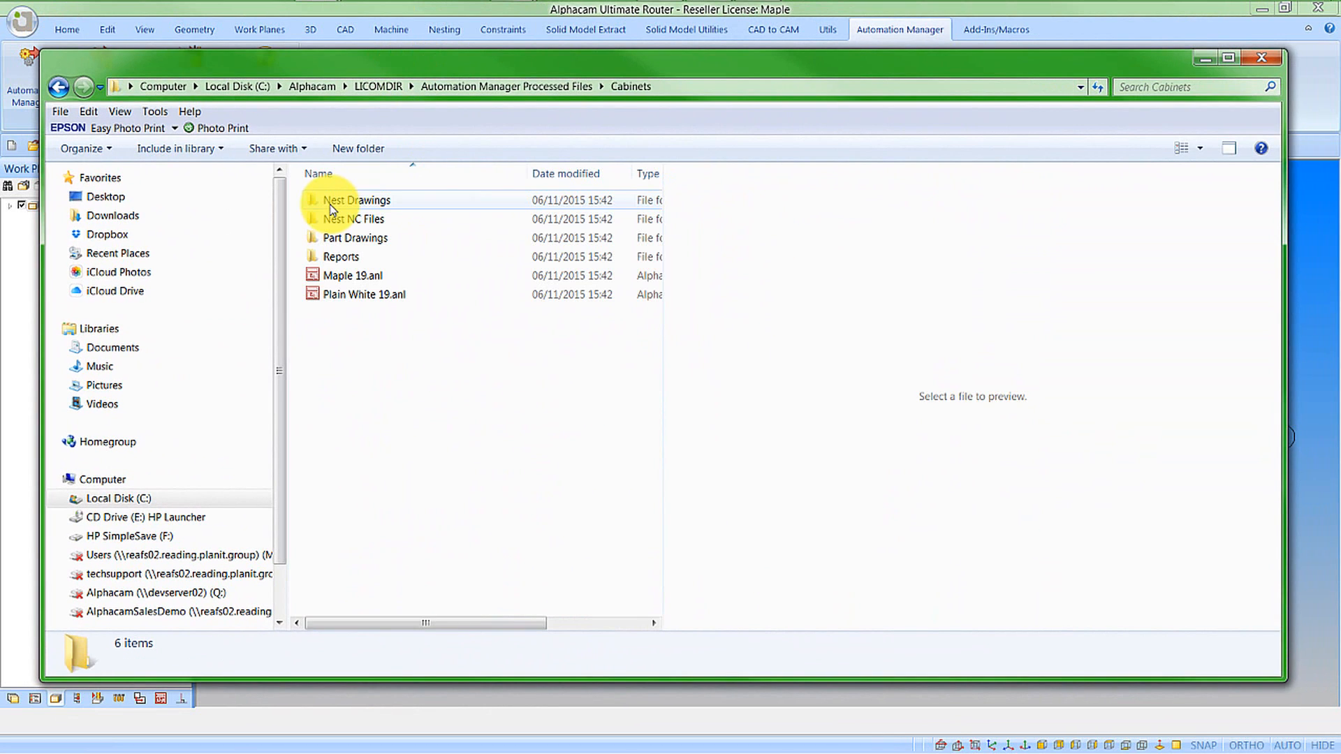
double_click(346, 204)
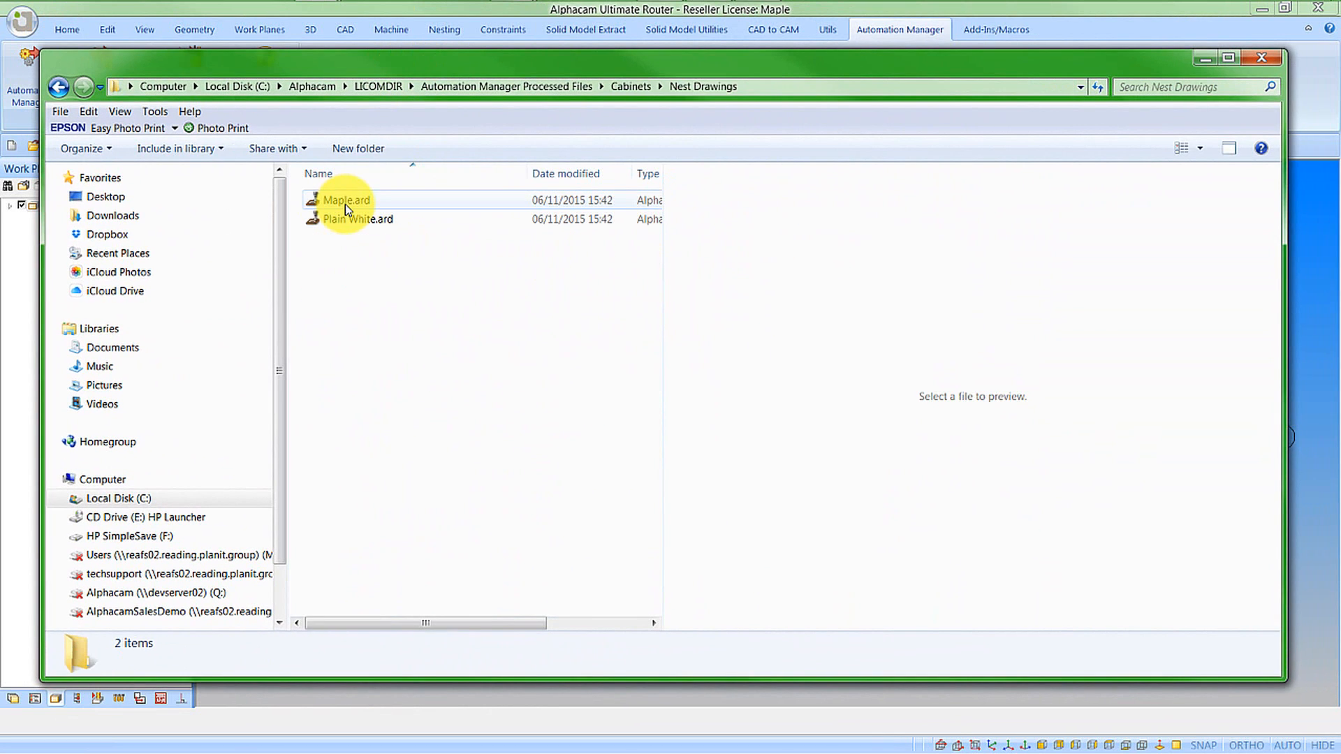
click(345, 203)
click(349, 220)
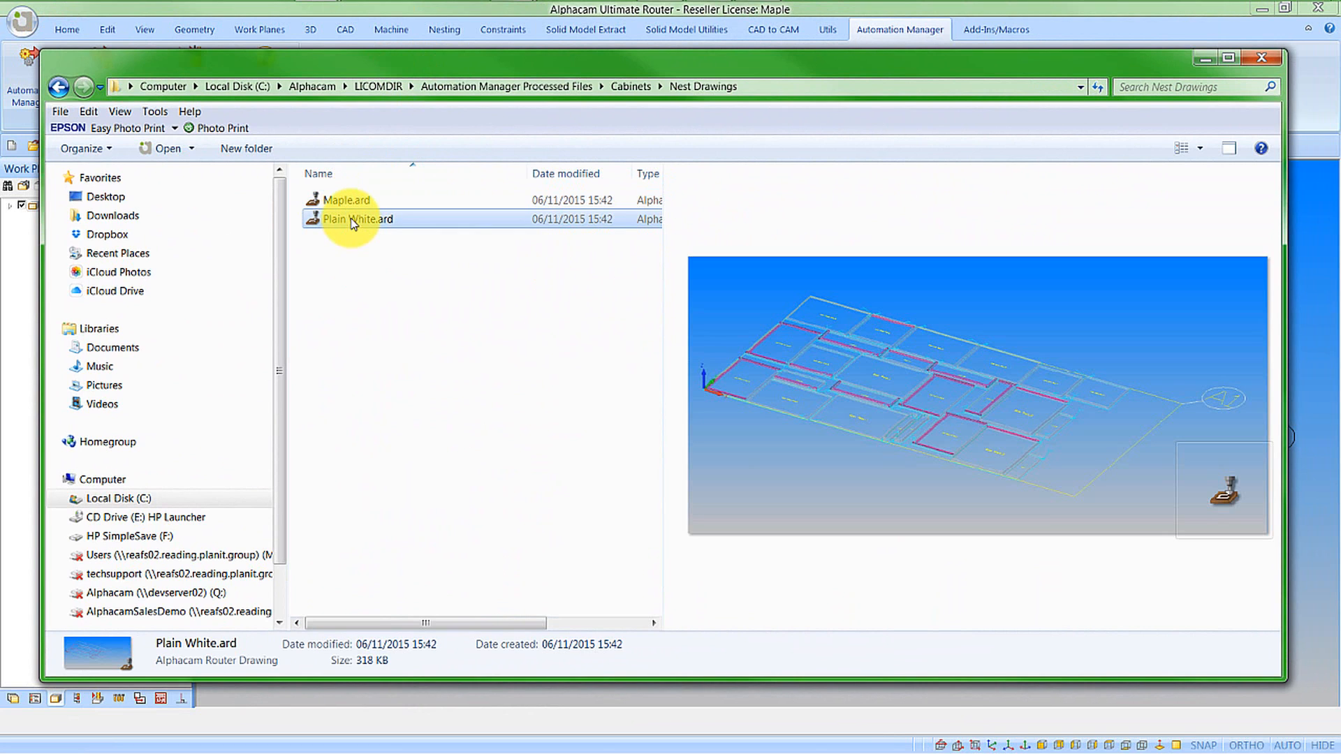
click(348, 203)
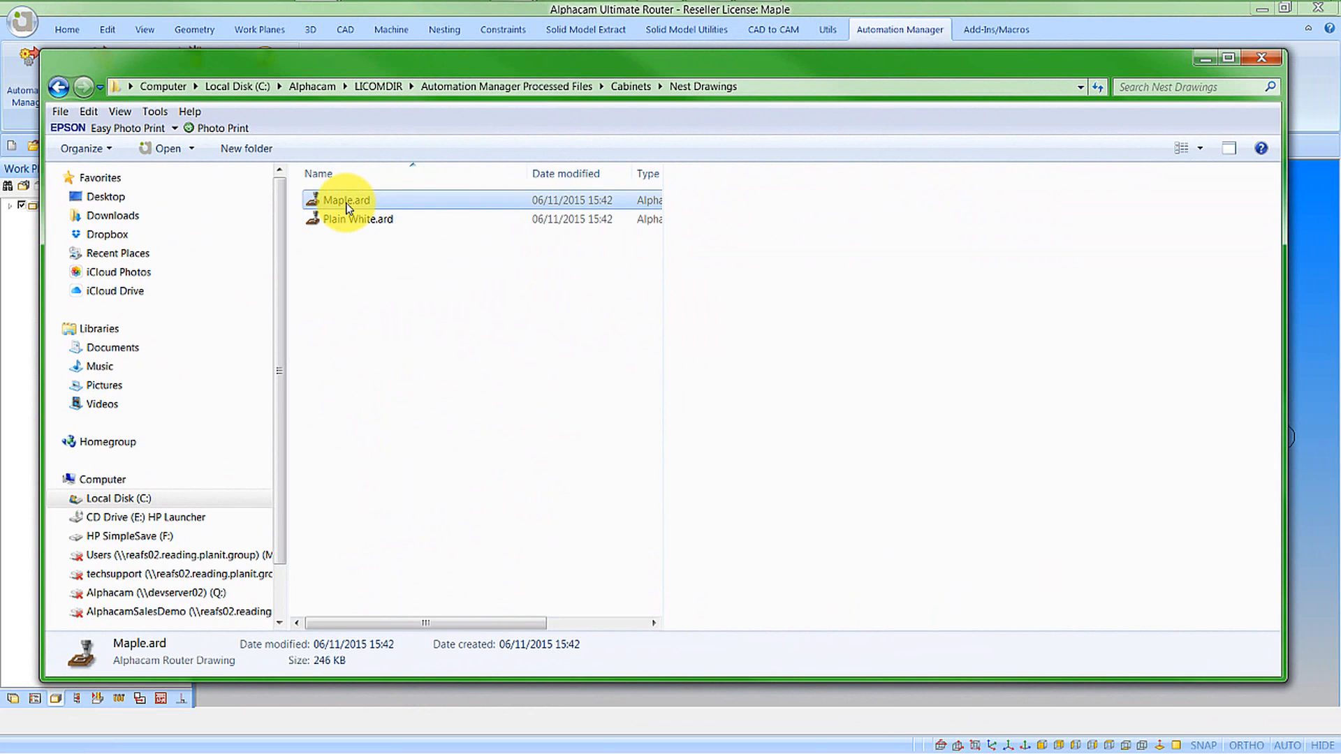
Examine the NC code of Maple.nest from the Nest NC Files folder in Alphaedit, then close the editor and the folder window.
click(633, 86)
double_click(367, 219)
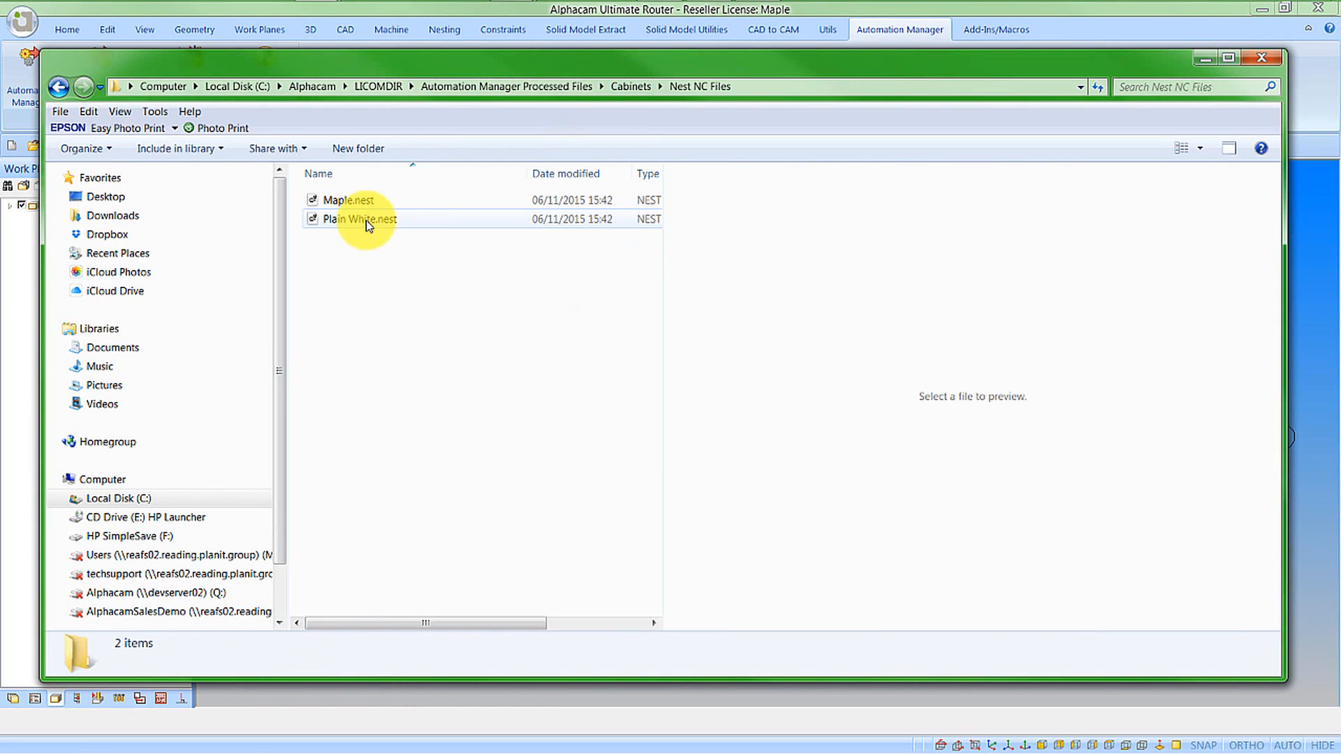
click(353, 204)
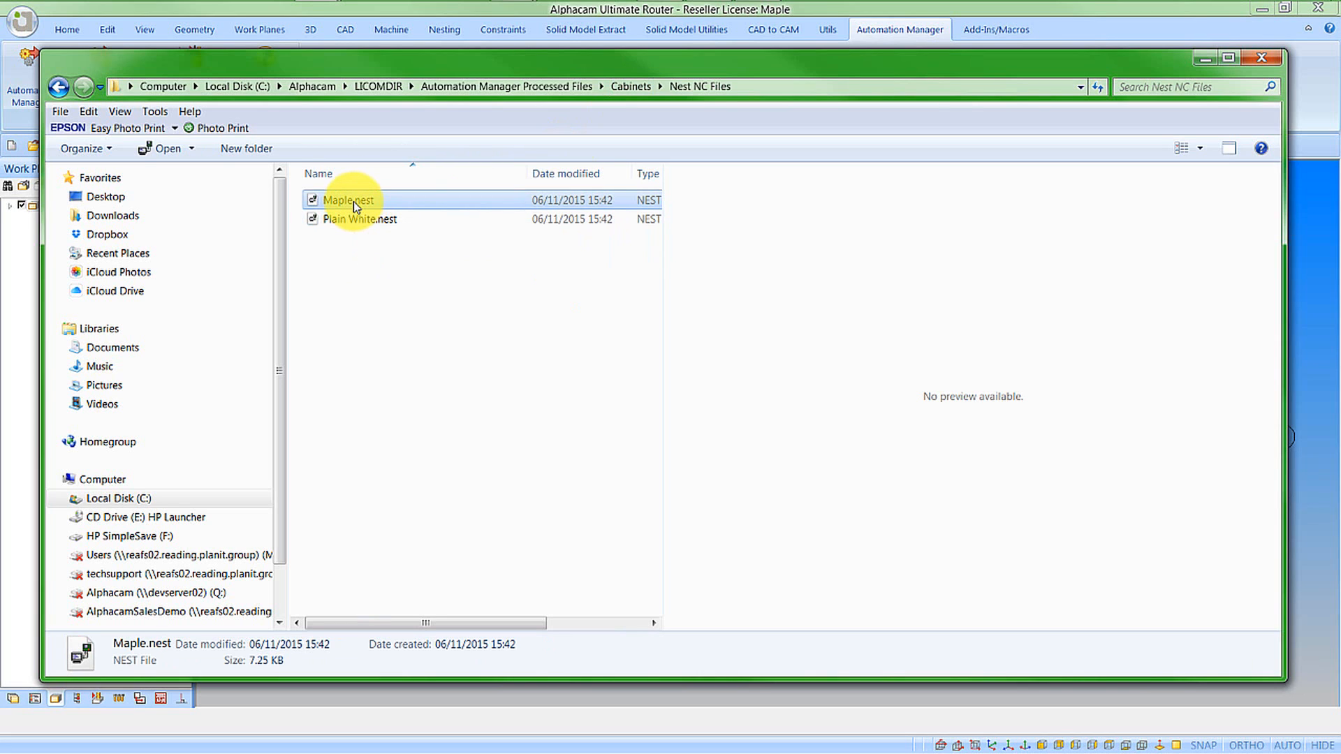
double_click(354, 204)
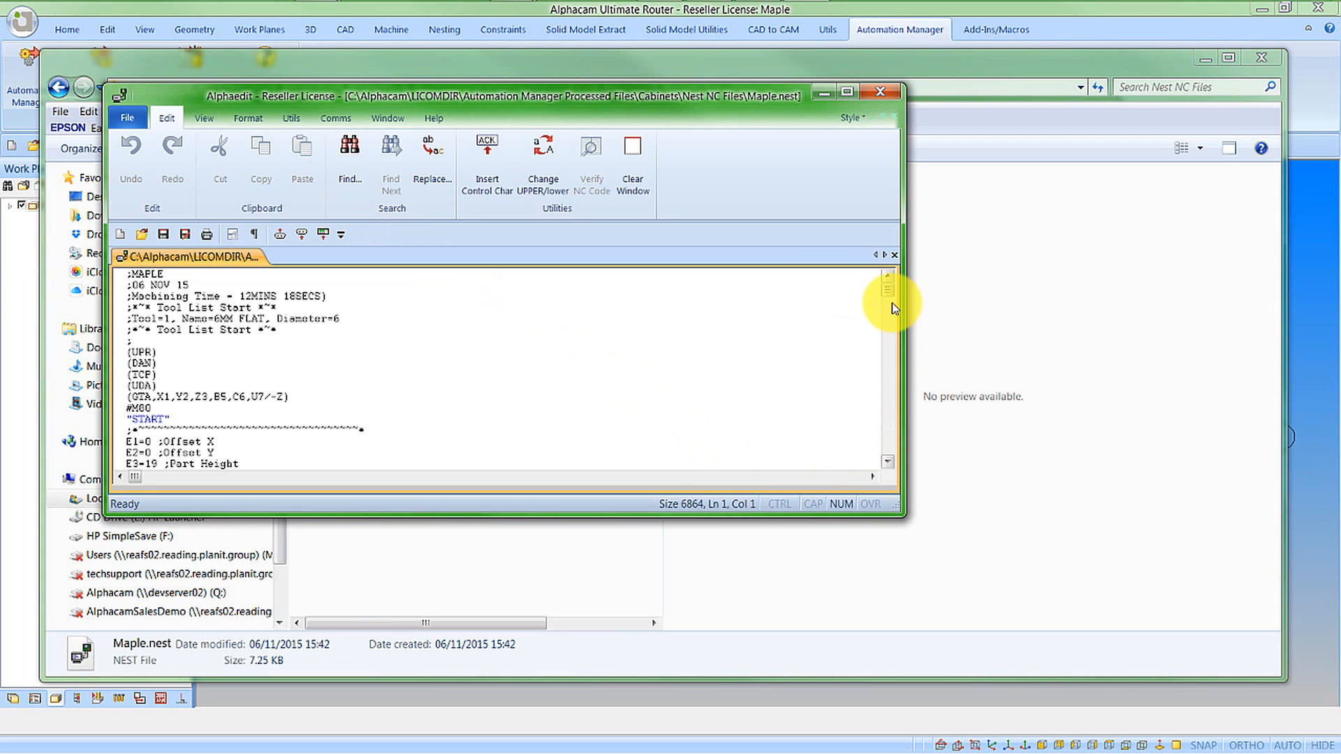
drag(889, 302, 895, 326)
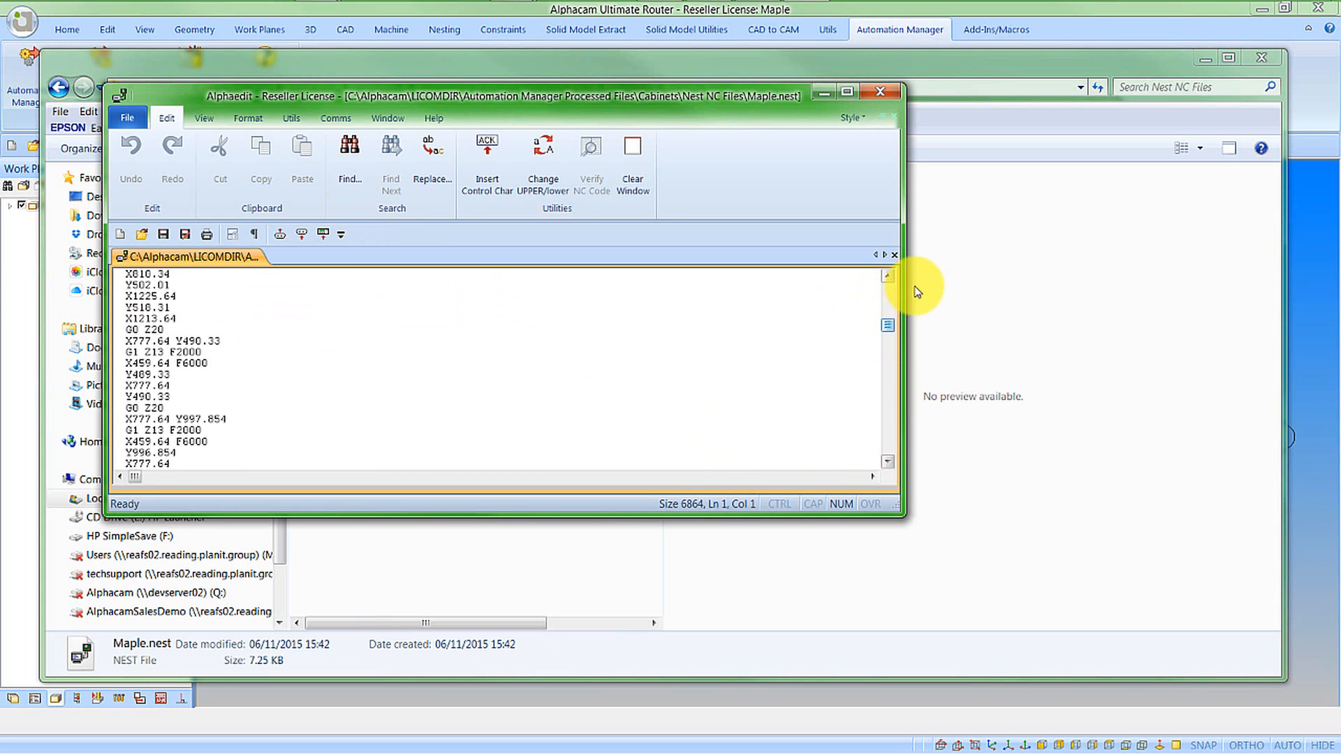
click(878, 92)
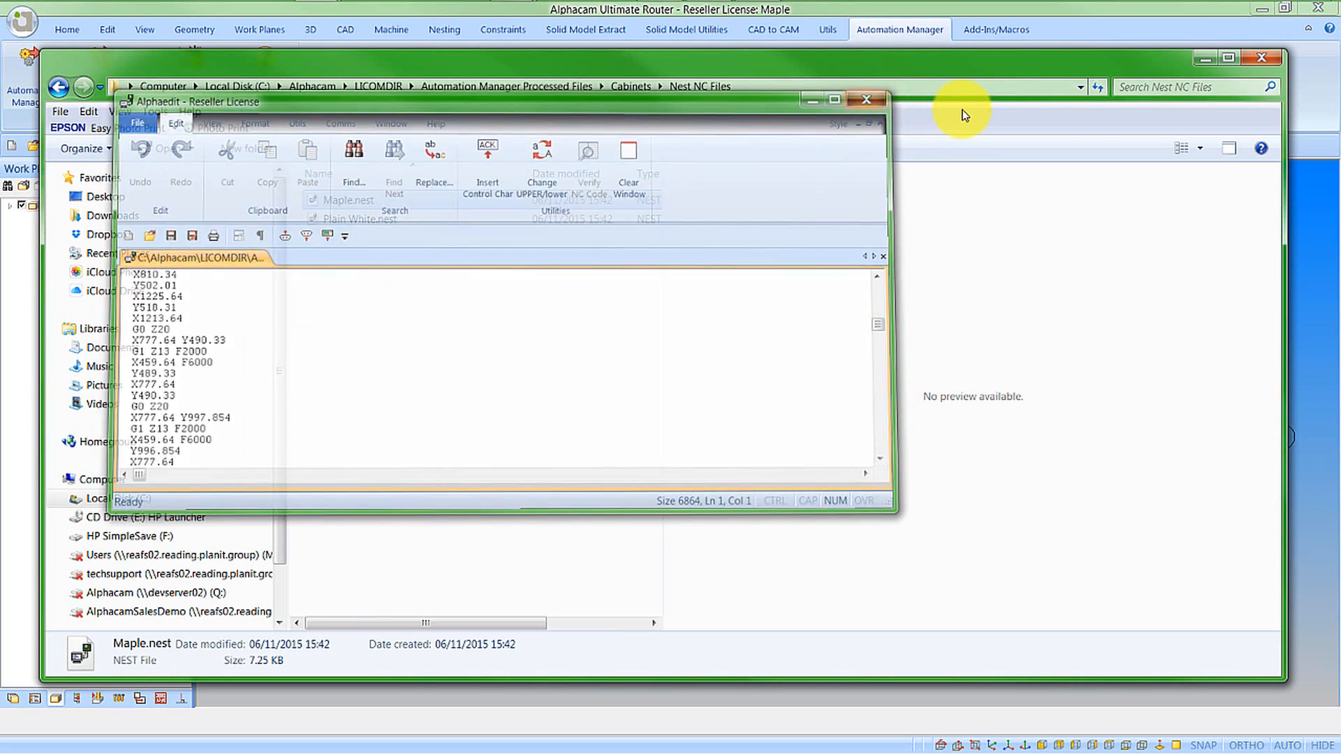
click(1261, 61)
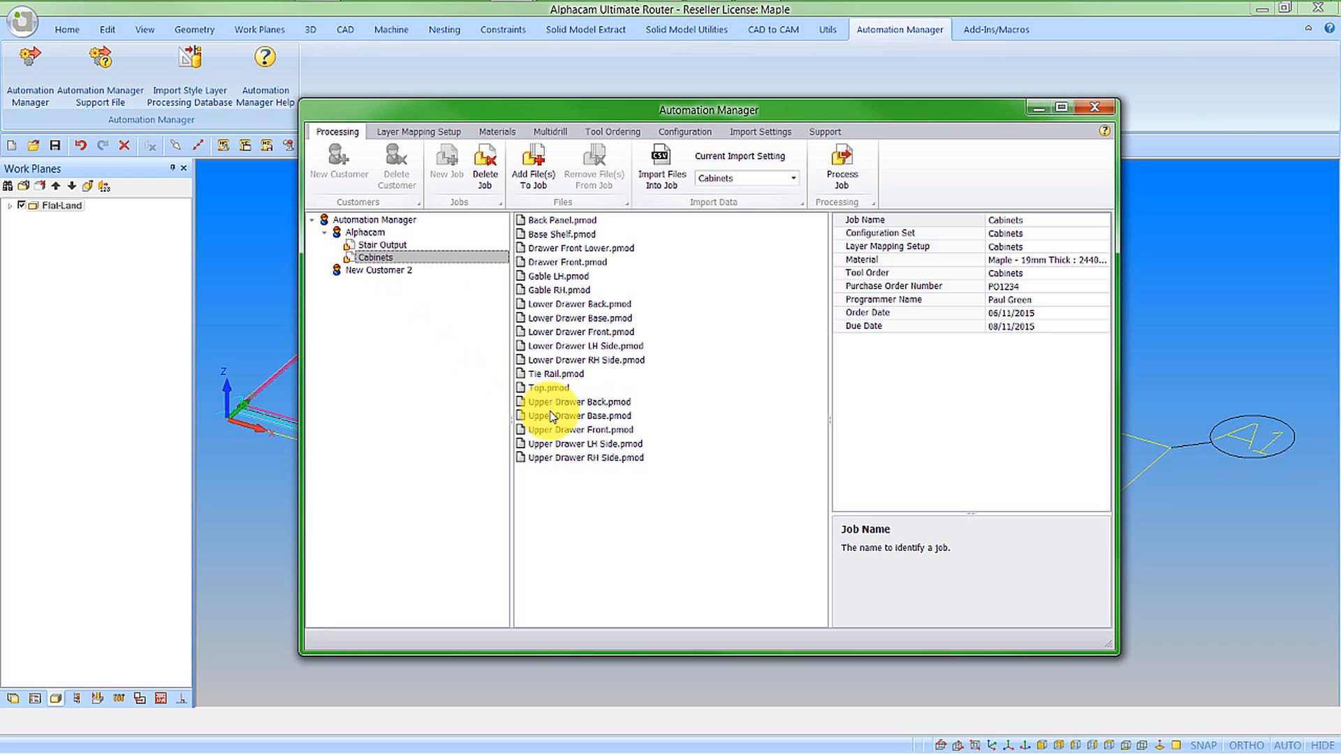
Collate the Automation Manager support files.
click(618, 487)
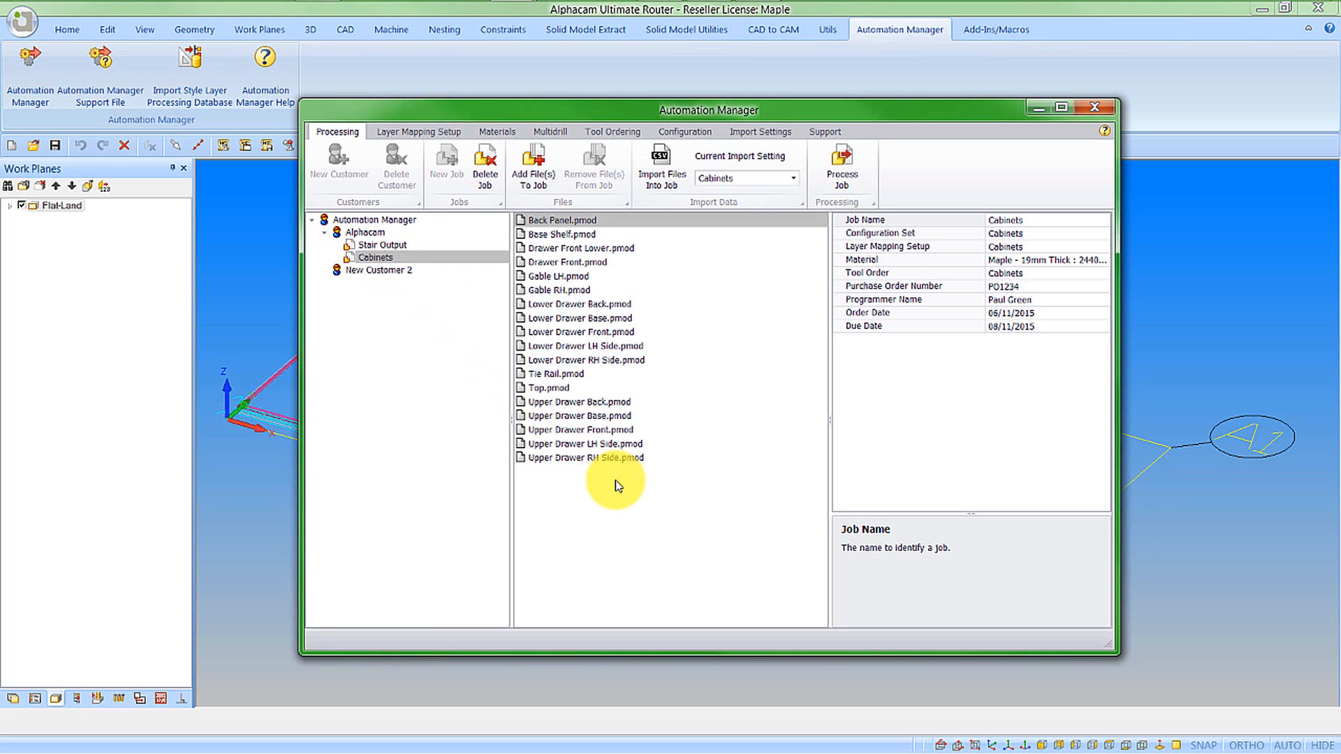
click(825, 132)
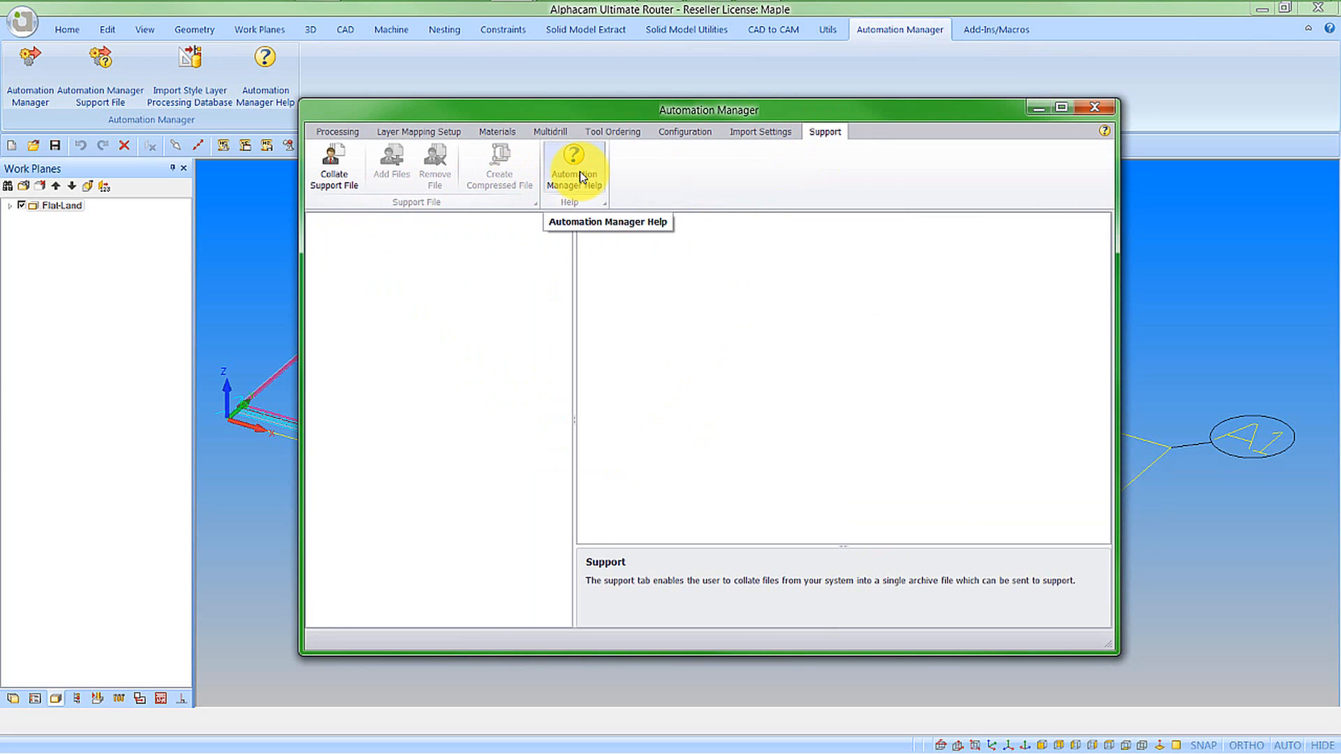
click(337, 175)
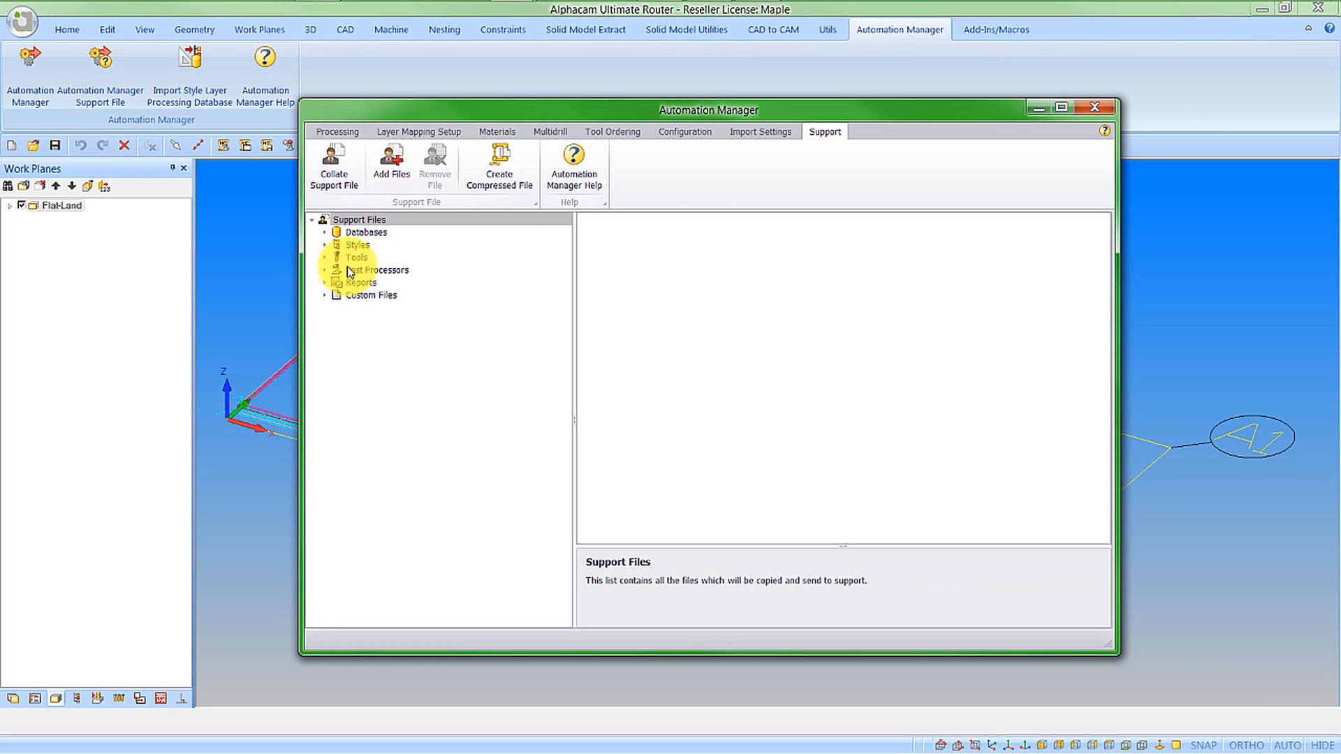
Examine the collated support files under Databases, Styles, Tools, Post Processors and Reports.
click(324, 233)
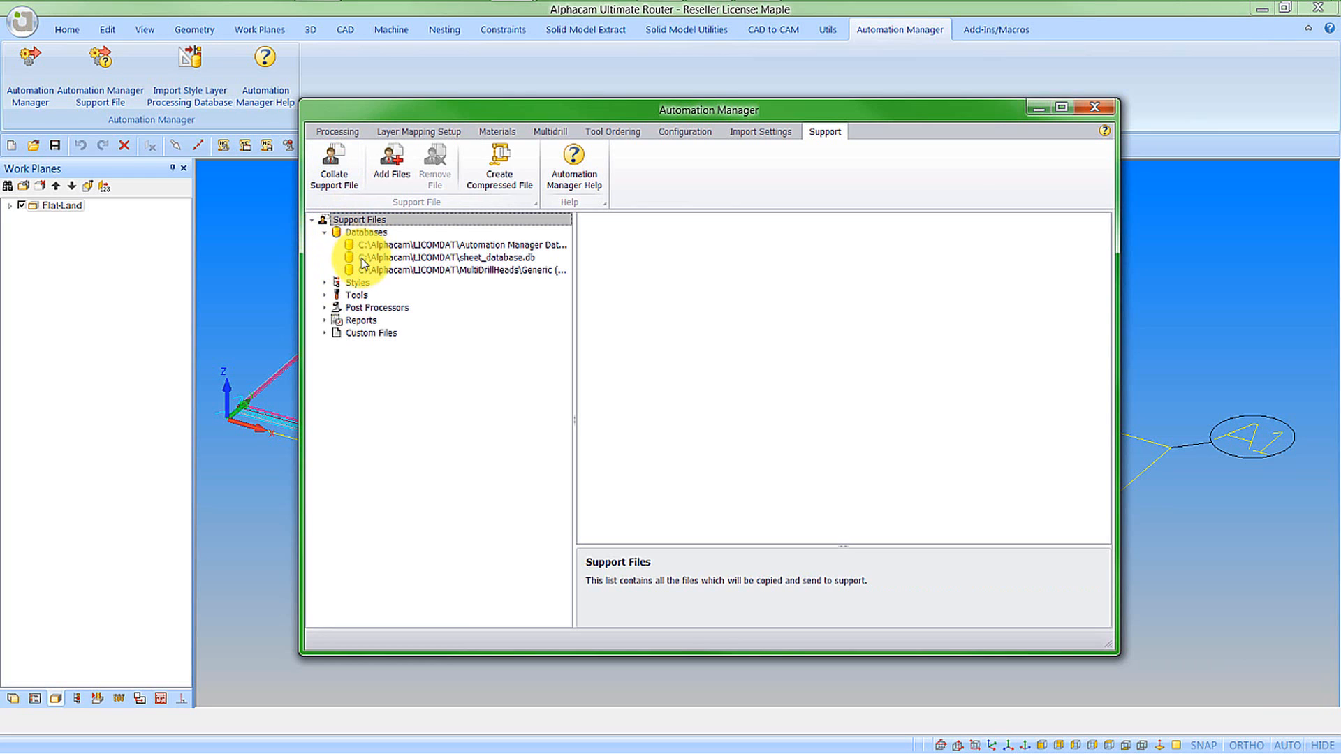
click(325, 283)
click(325, 283)
click(324, 296)
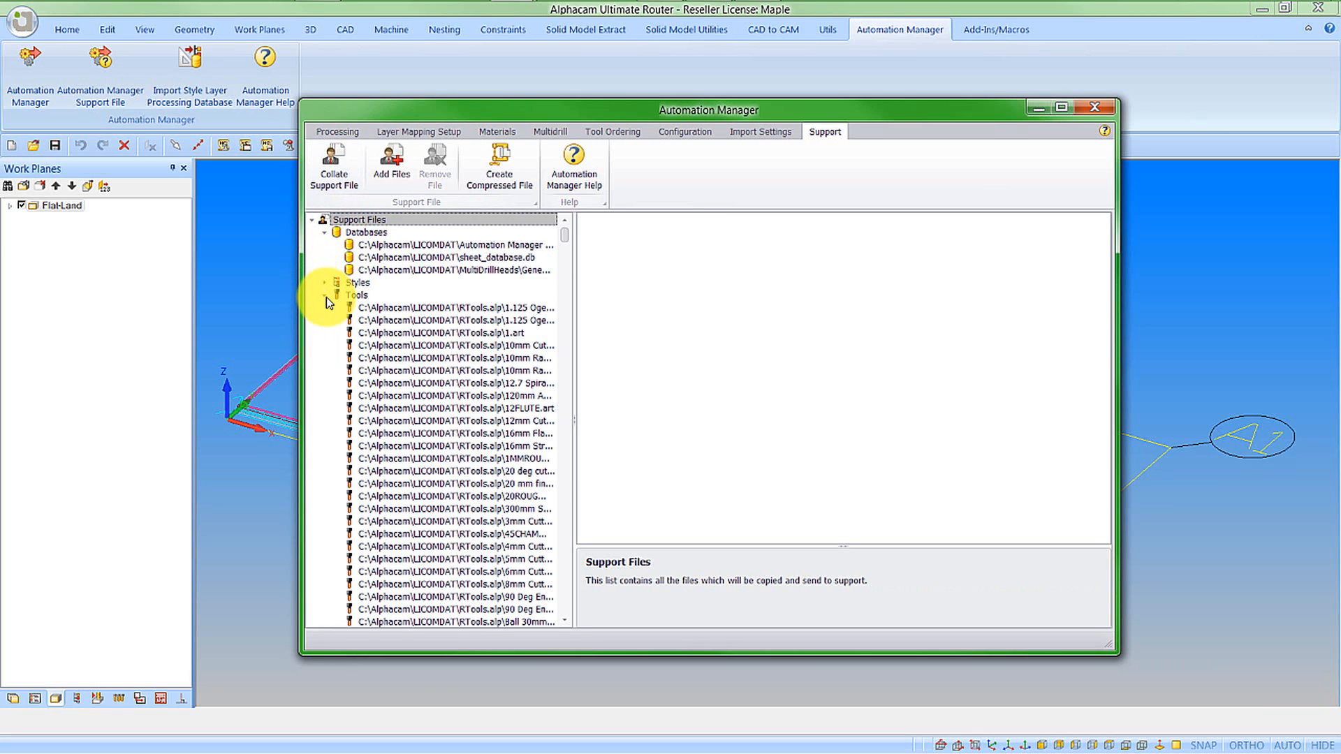
click(326, 297)
click(324, 308)
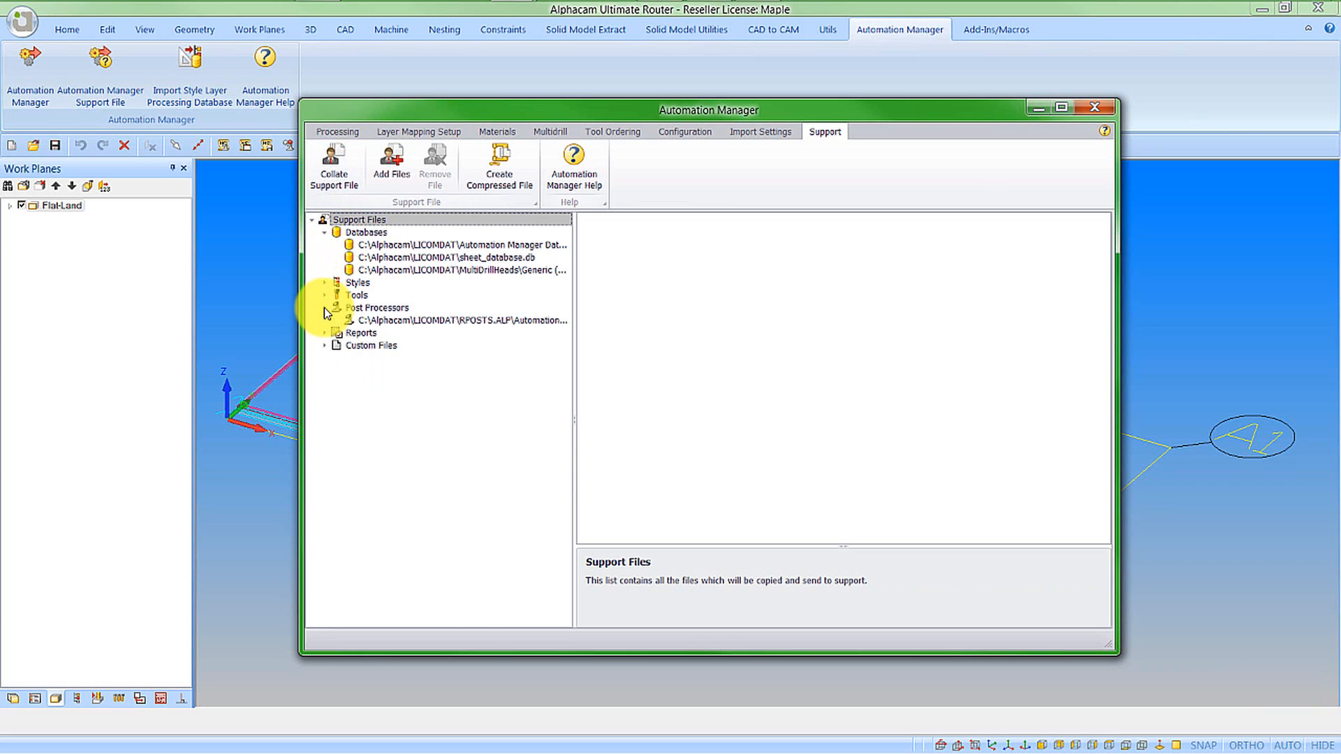
click(324, 308)
click(325, 321)
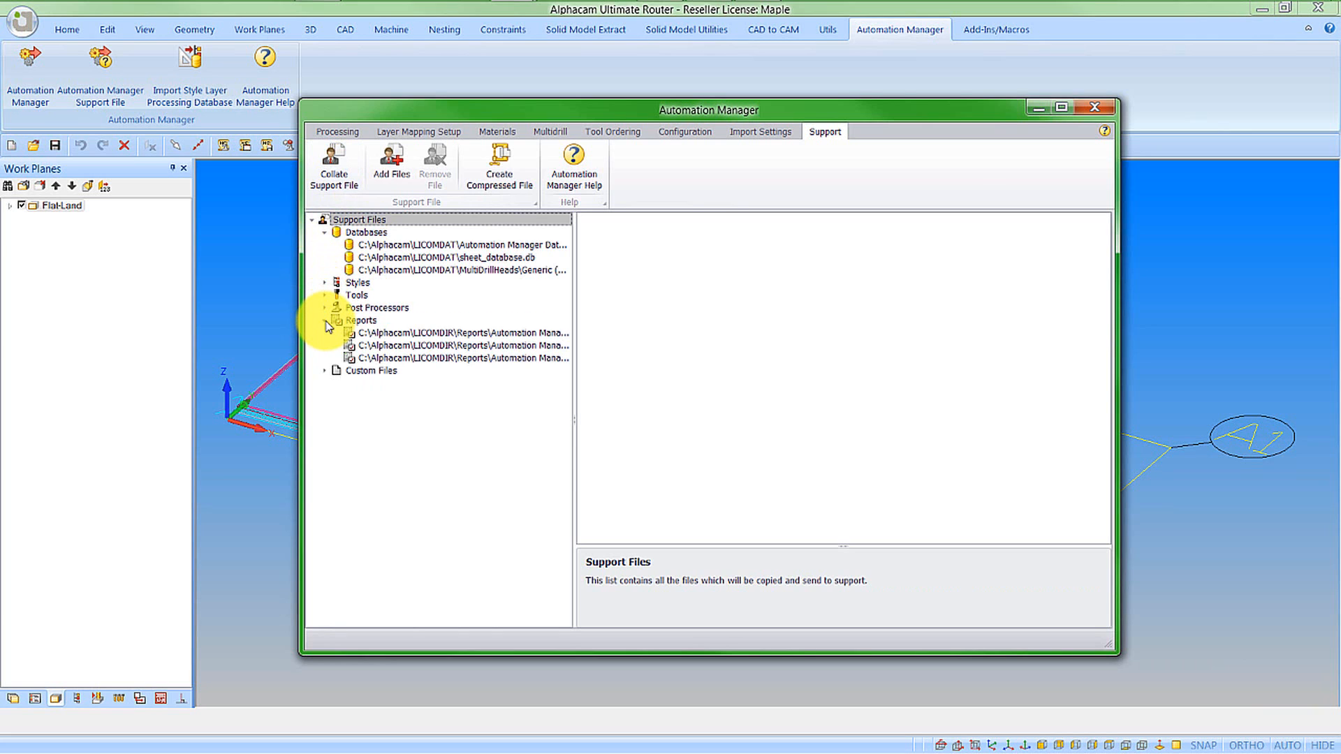
Examine the collated support files listed under Custom Files, then collapse the list.
click(326, 322)
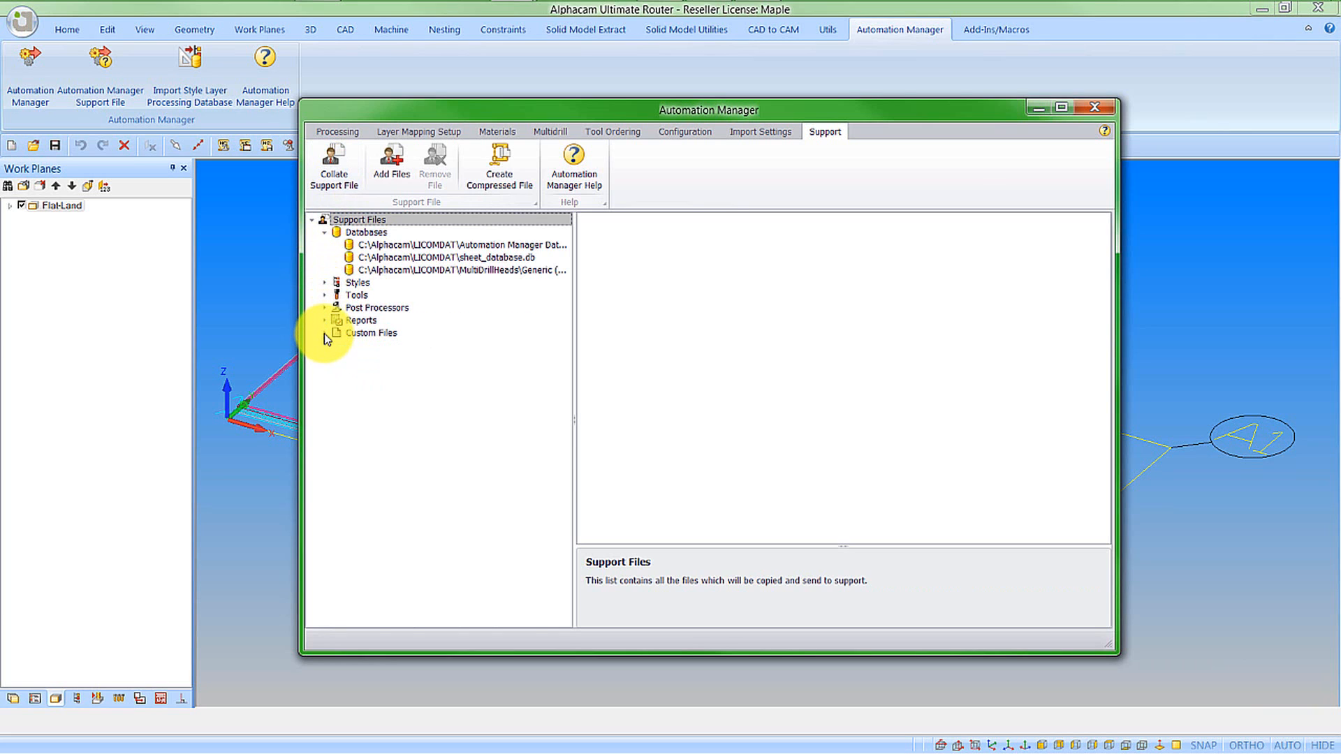
click(325, 334)
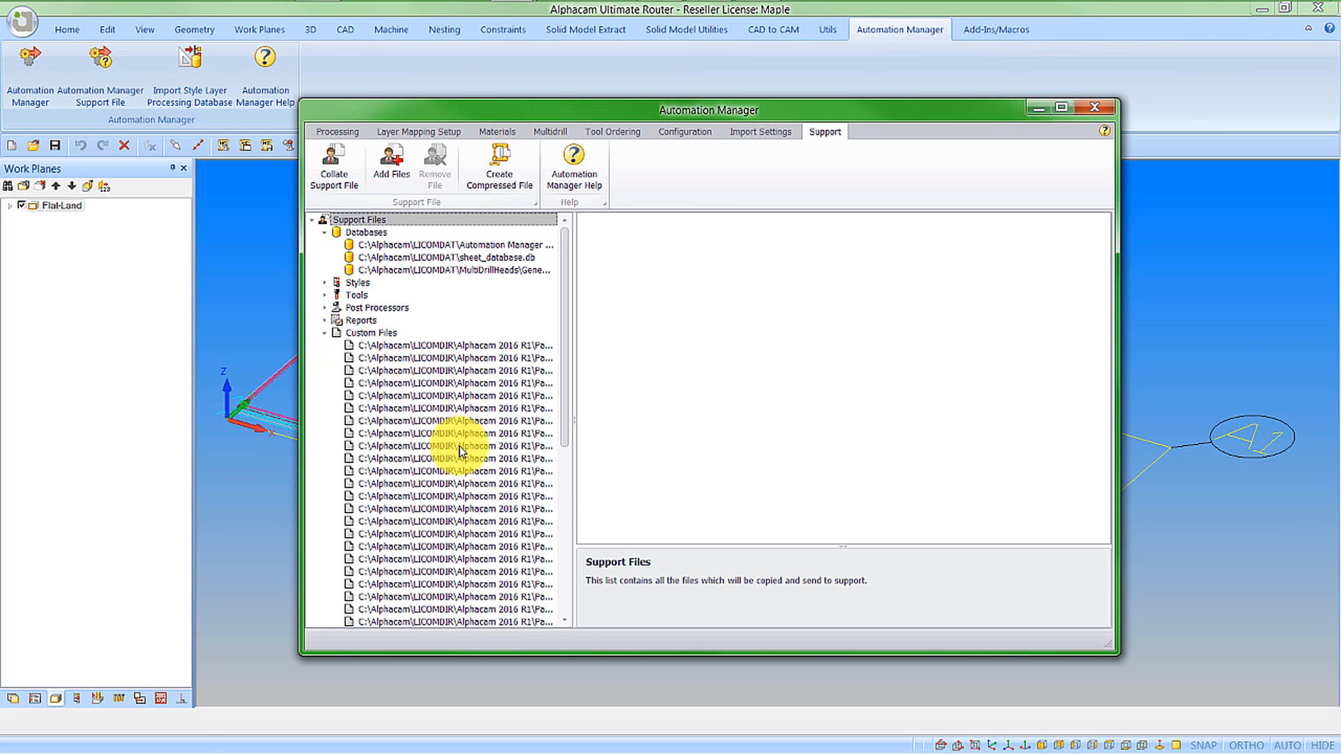
click(325, 334)
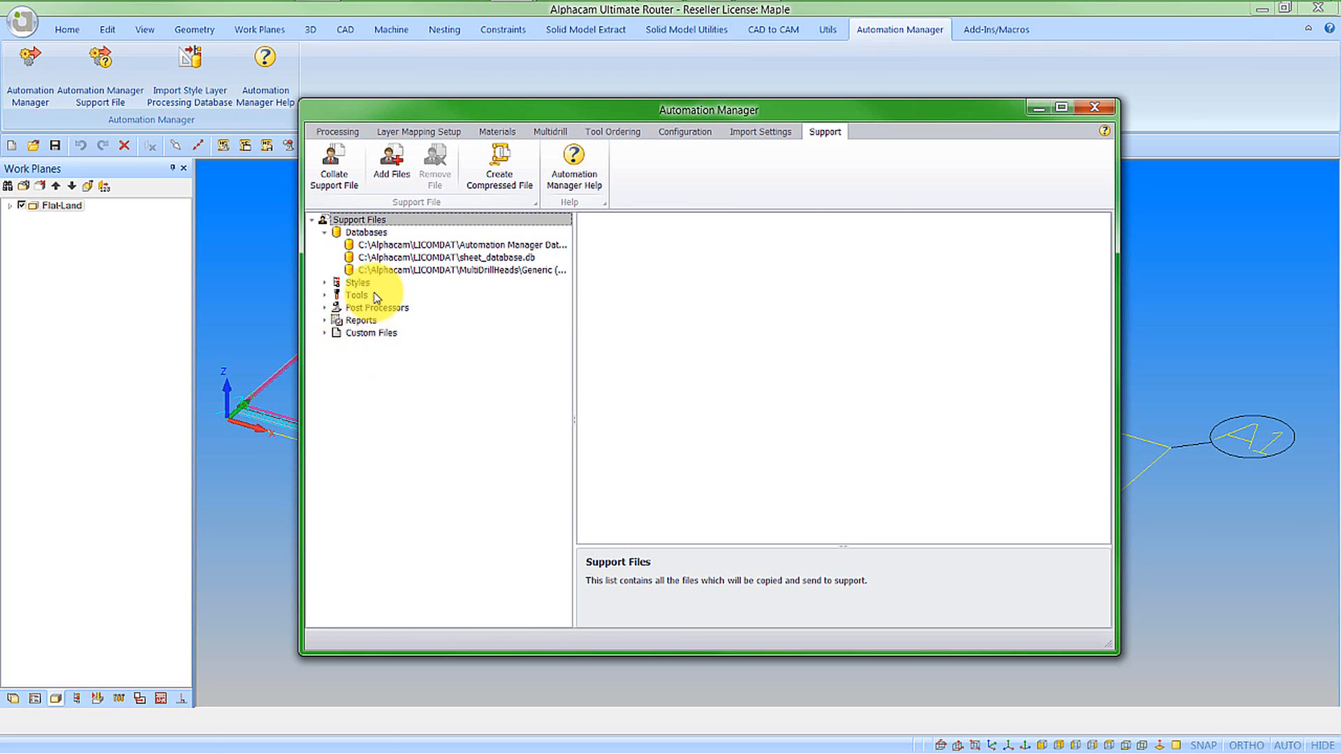
View the file selection for adding support files and the save settings for the compressed zip file, cancelling both.
click(391, 165)
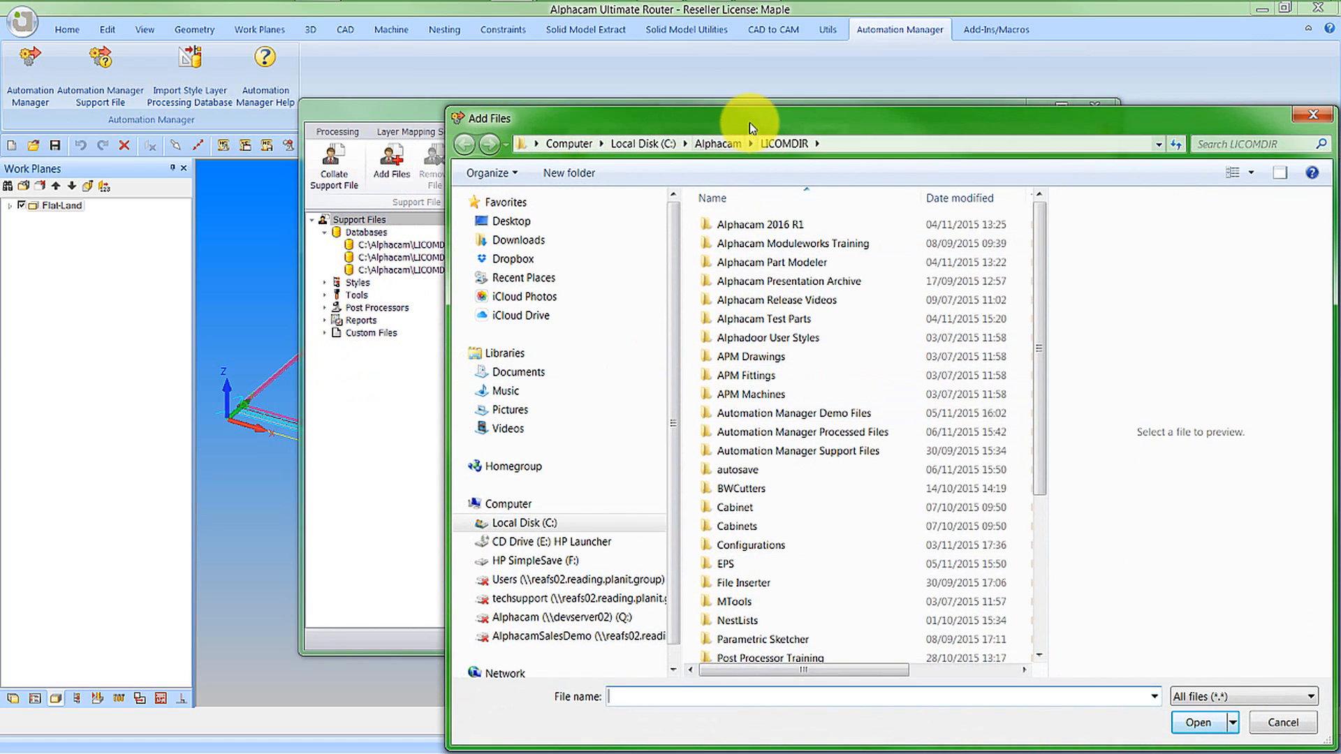
drag(749, 123, 557, 82)
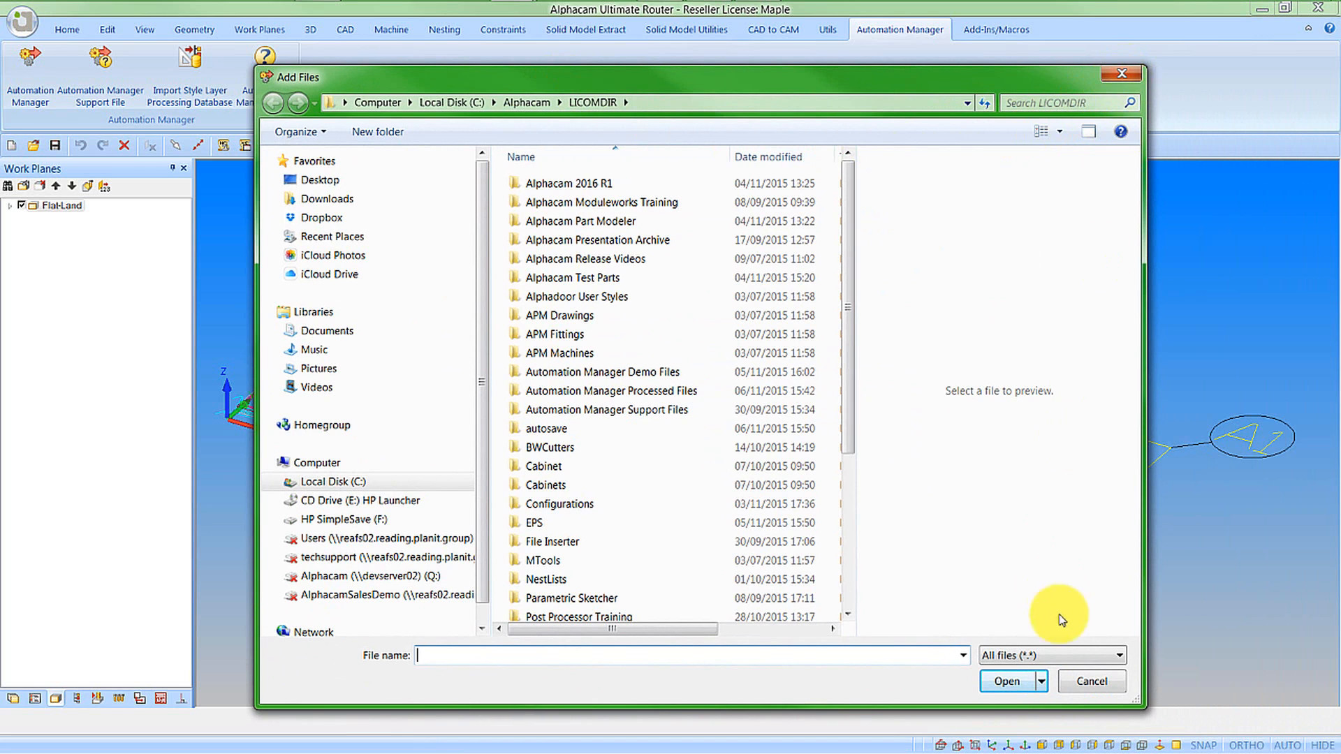
click(1091, 682)
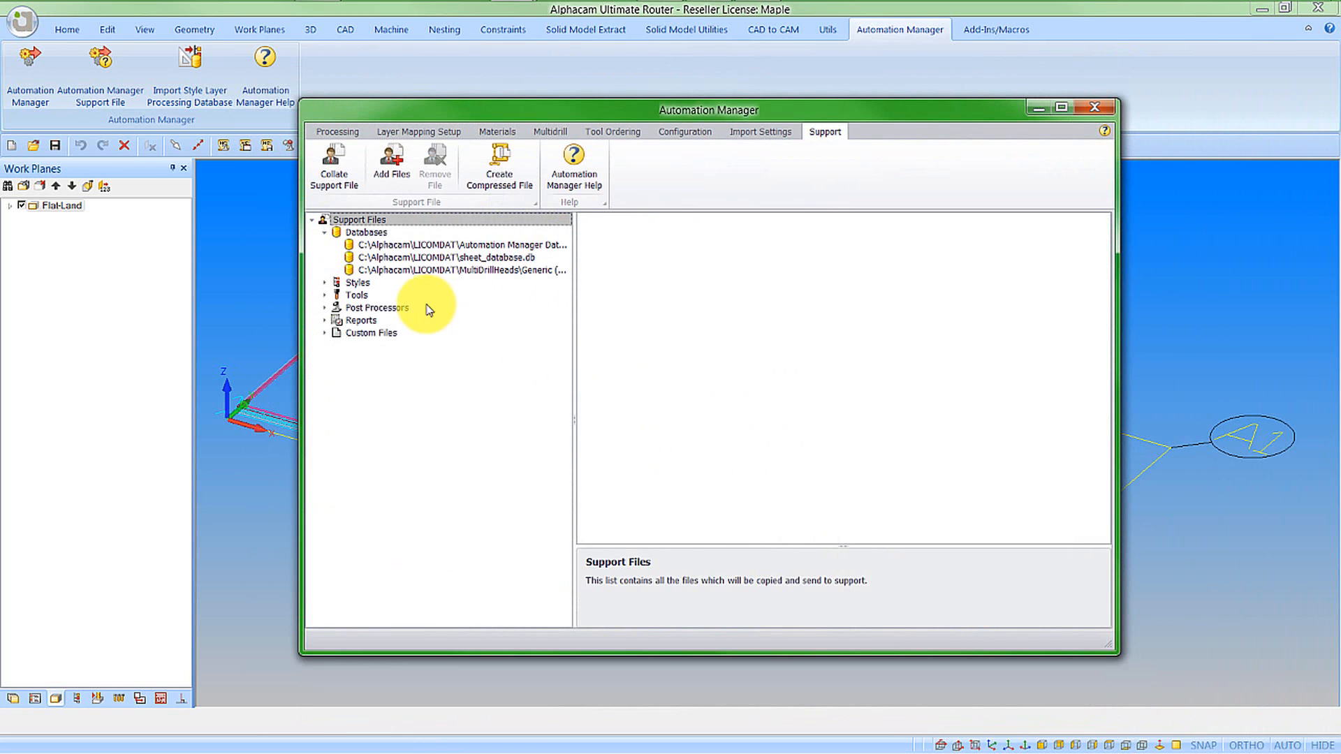
click(509, 182)
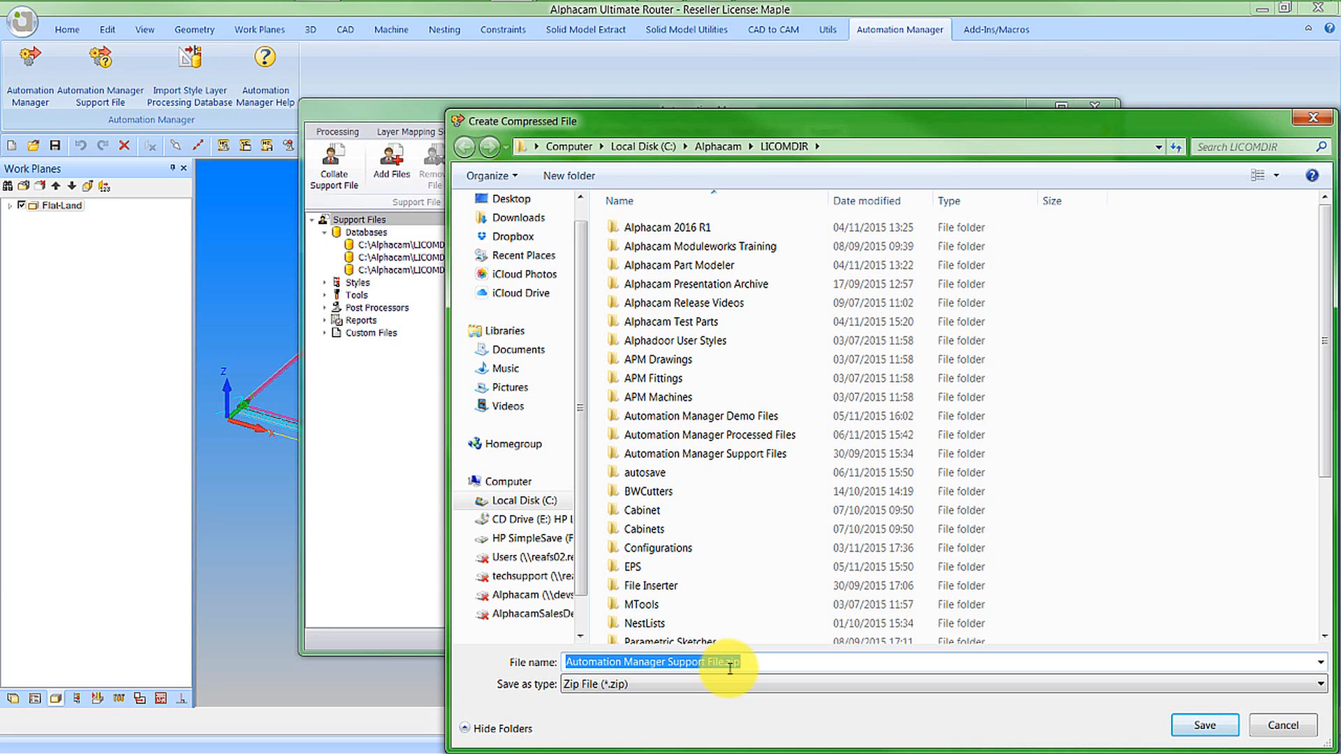
click(1278, 726)
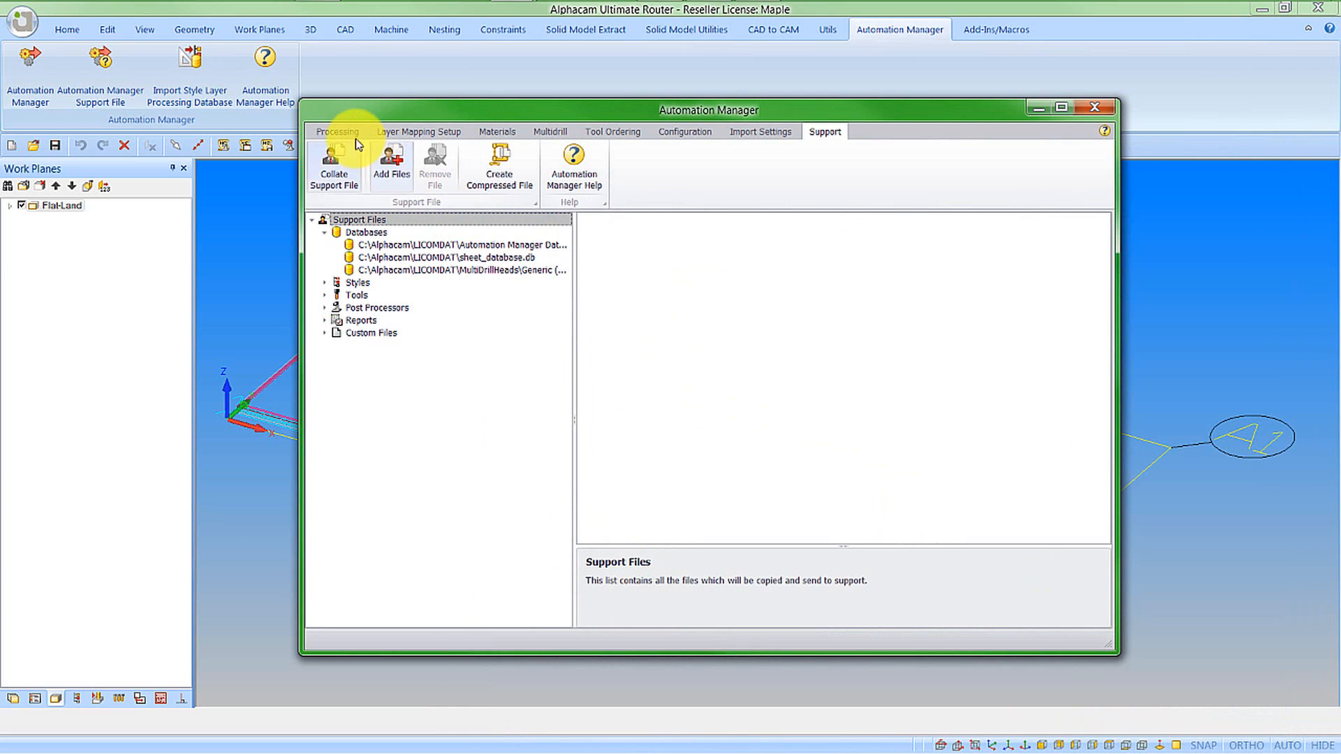
View the Cabinets job and the Layer Mapping Setup, consult the help topic on Layer Mapping Setup, and close the help.
click(349, 134)
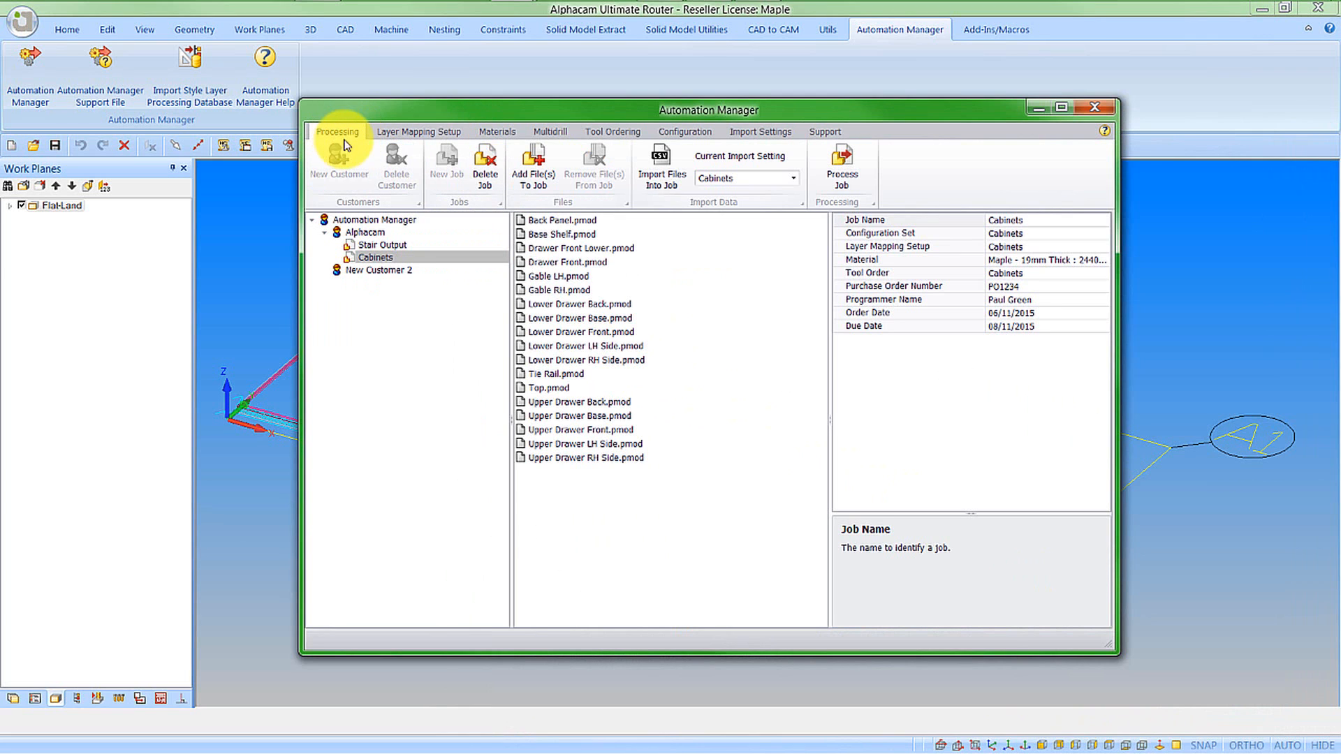
click(404, 133)
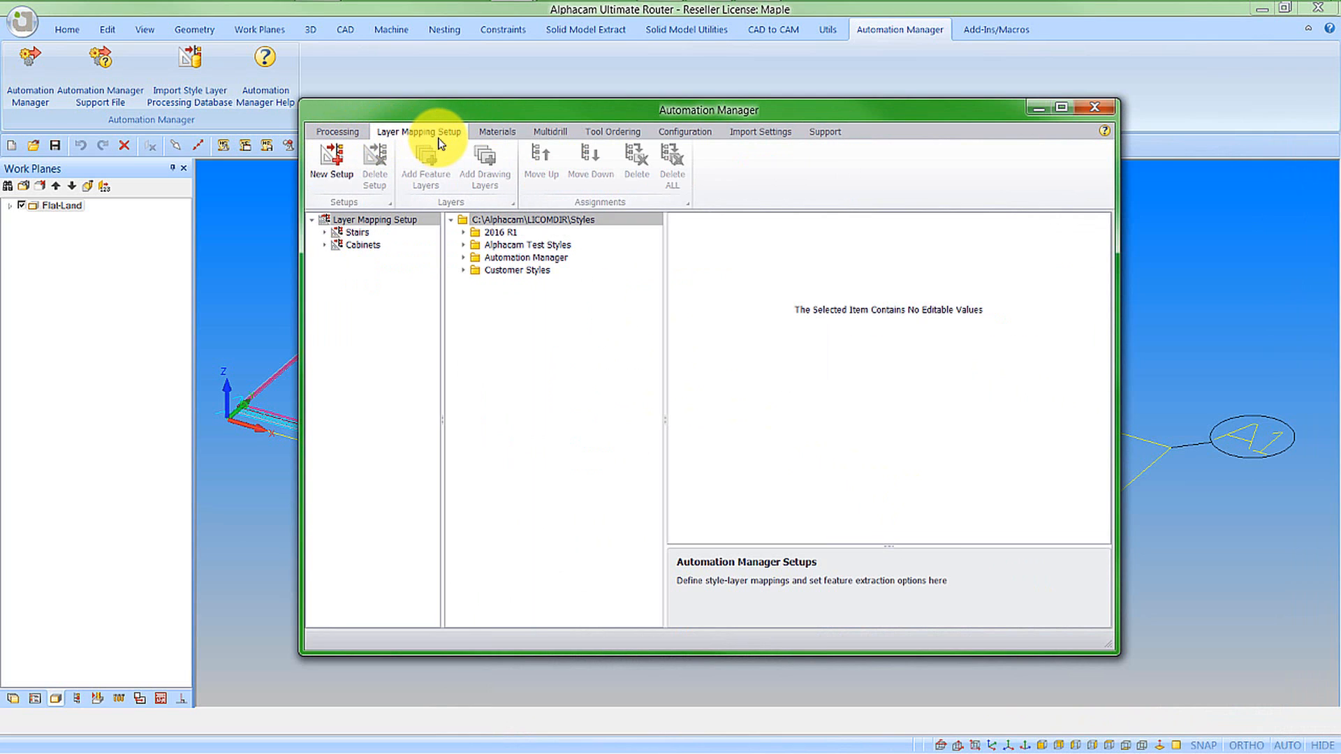
click(1105, 131)
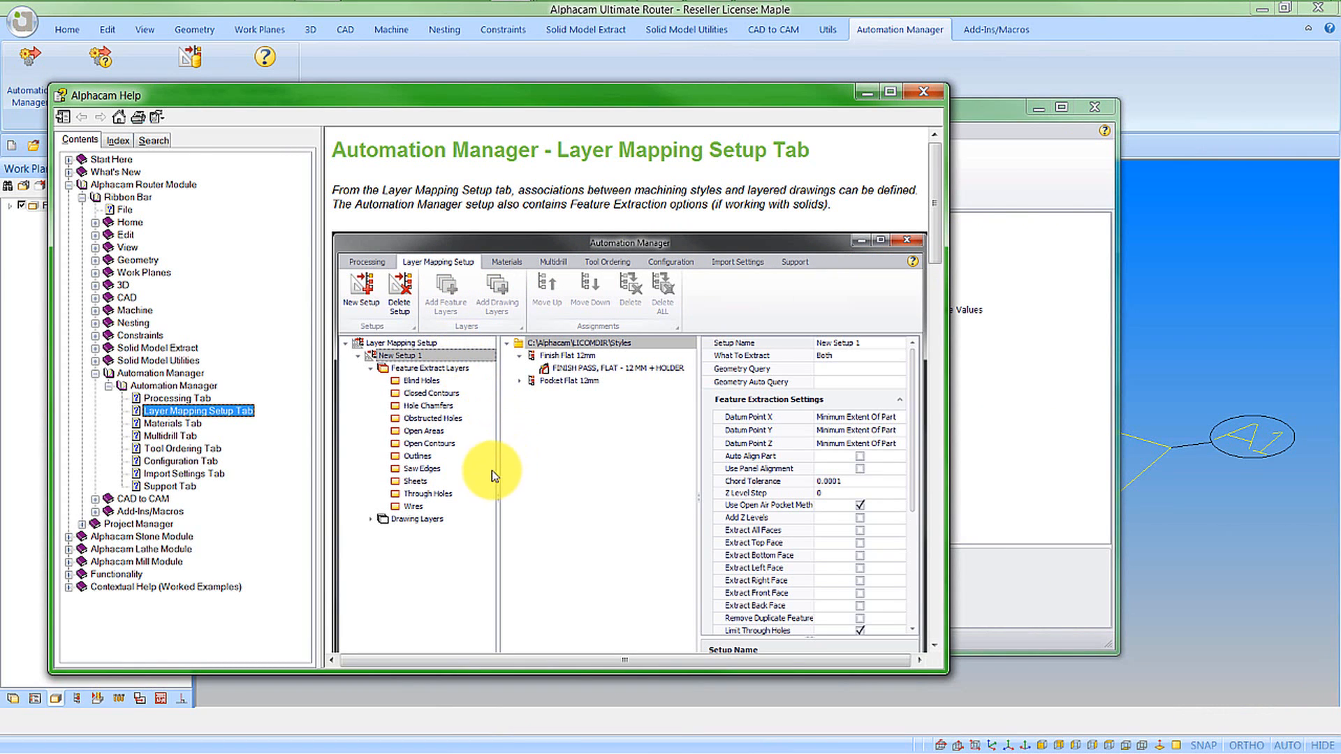
drag(941, 285, 937, 120)
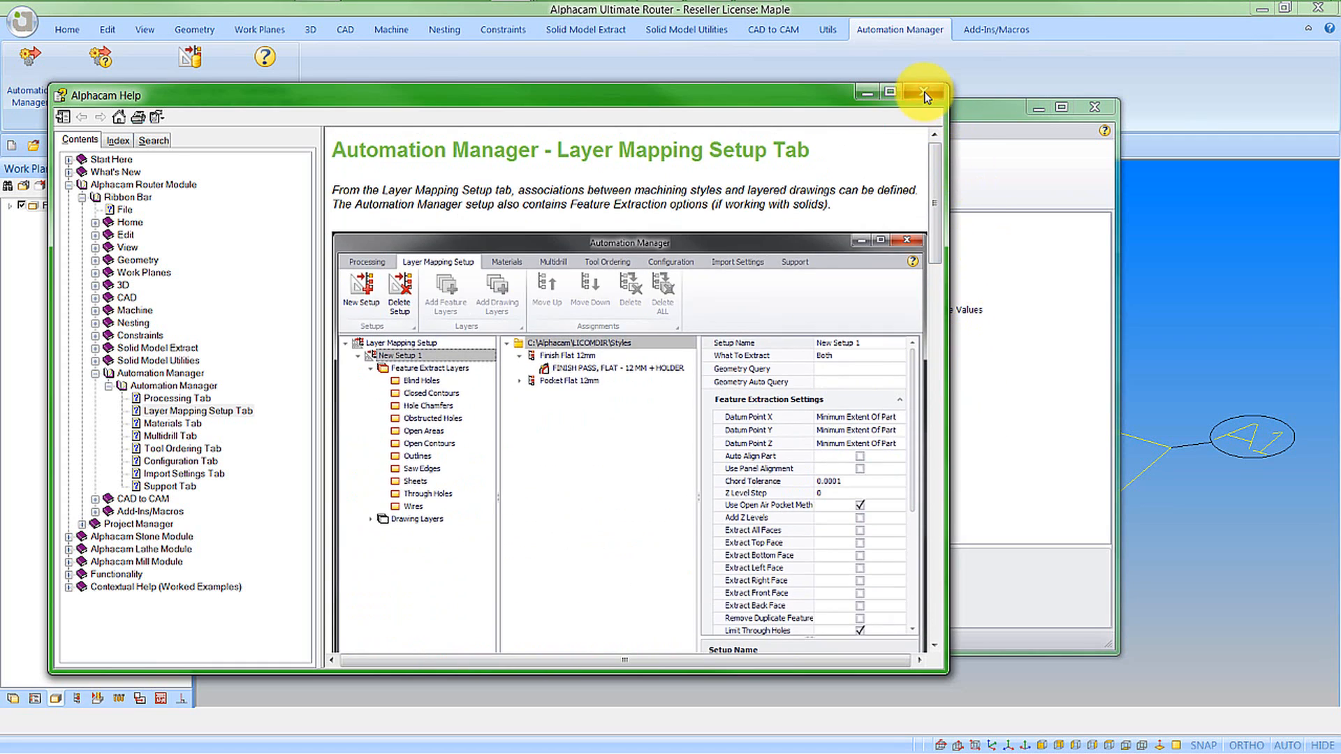
click(924, 92)
drag(829, 110, 815, 120)
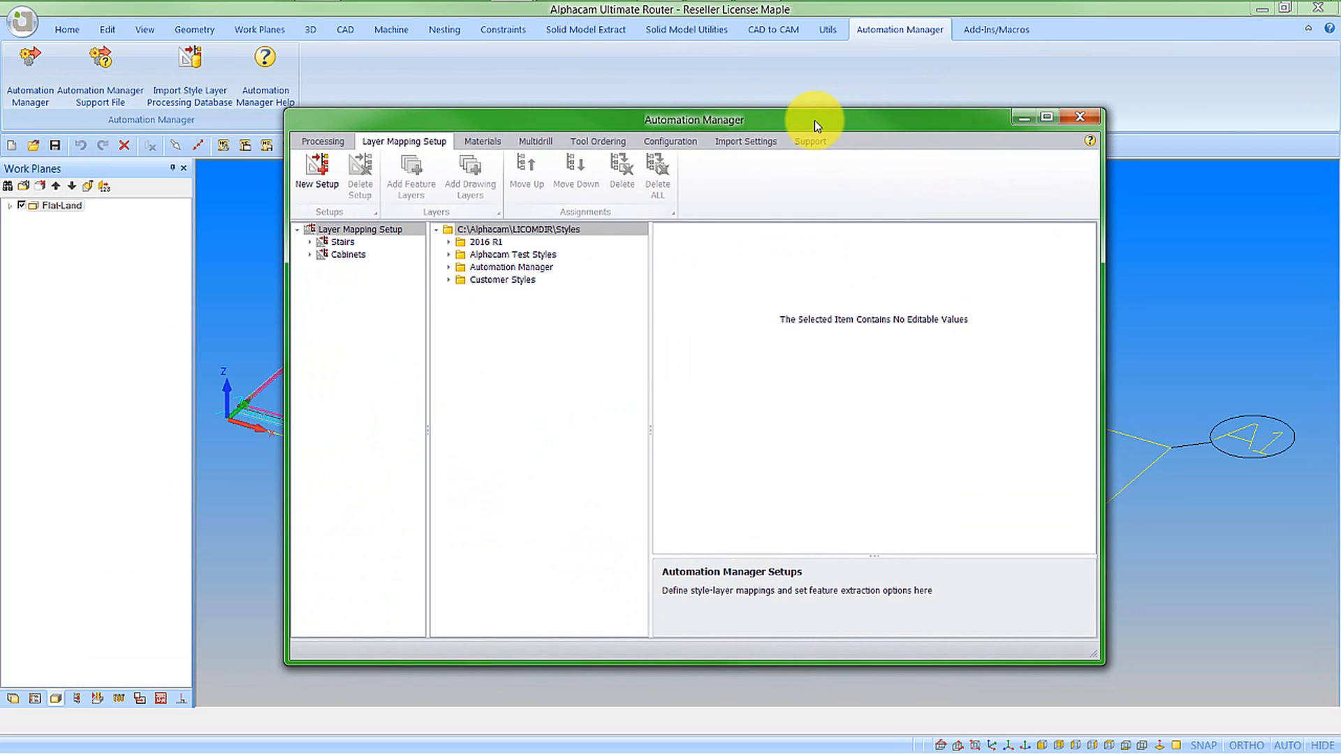